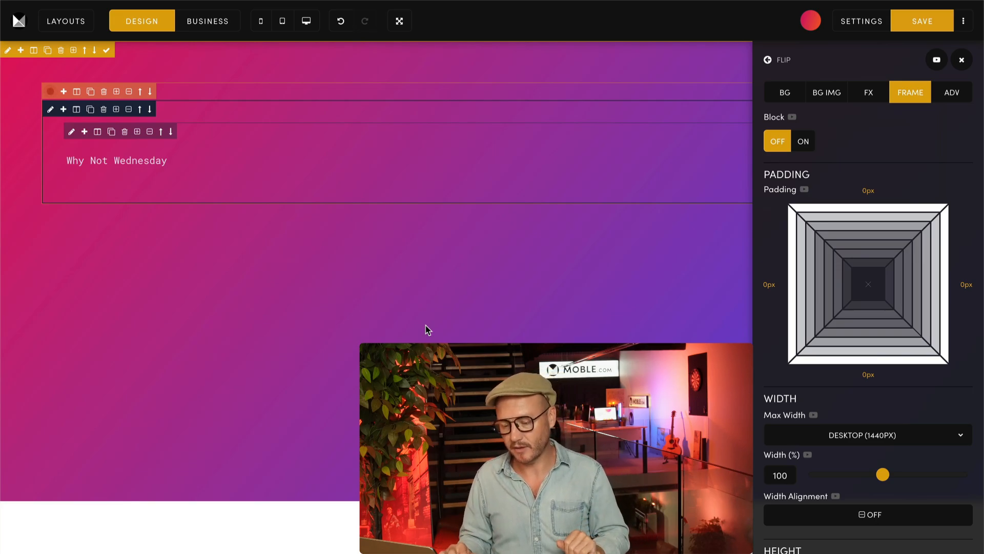
# Step: Remove the outer wrapper block around the container holding the "Why Not Wednesday" text
pyautogui.click(128, 92)
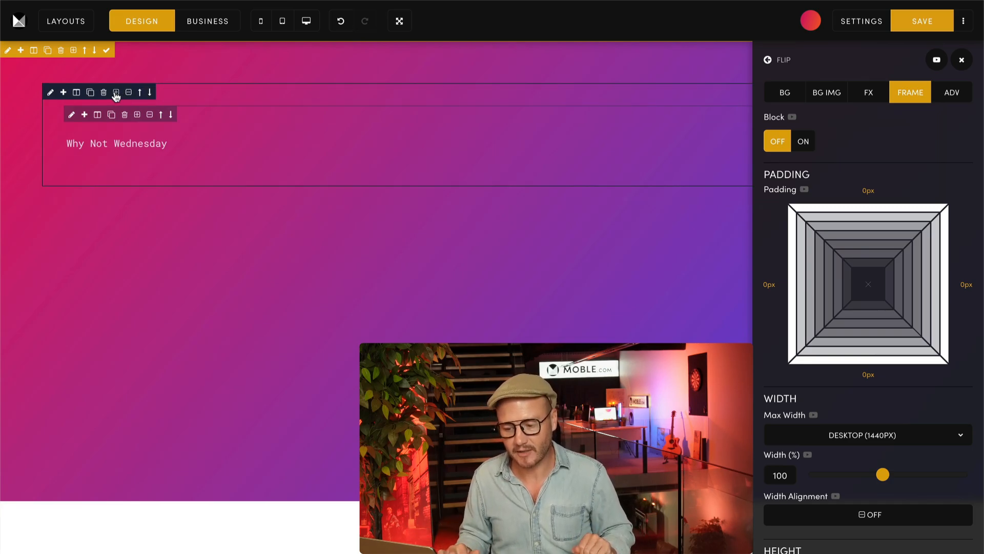
# Step: Try wrapping the text's container in a new outer block with a Laptop (1280px) max width, and remove that block
pyautogui.click(116, 93)
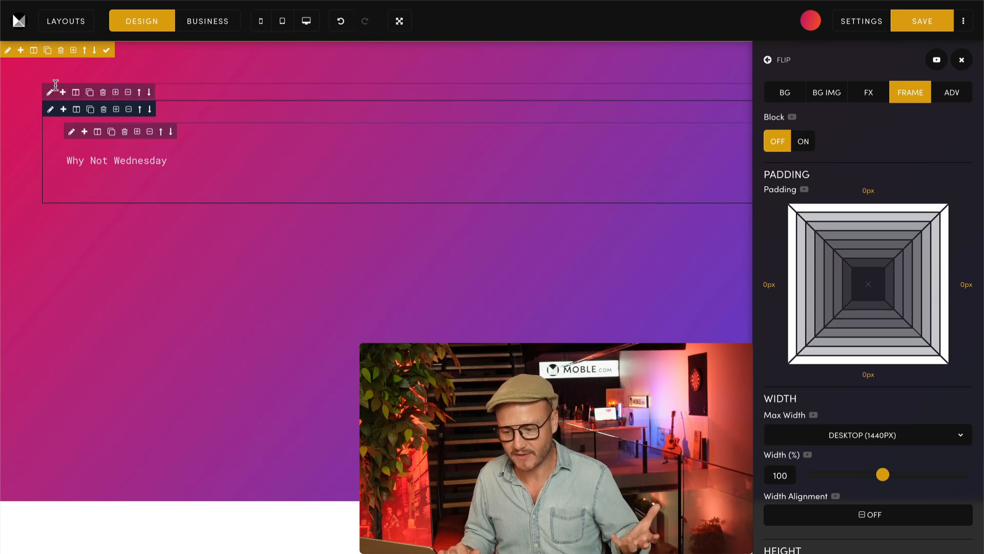
pyautogui.click(50, 92)
pyautogui.click(838, 435)
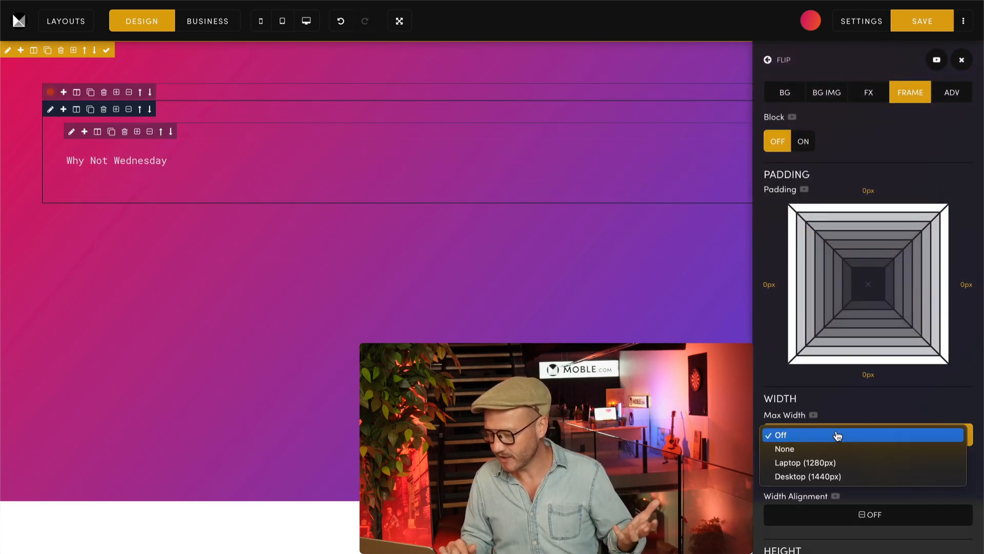
pyautogui.click(817, 463)
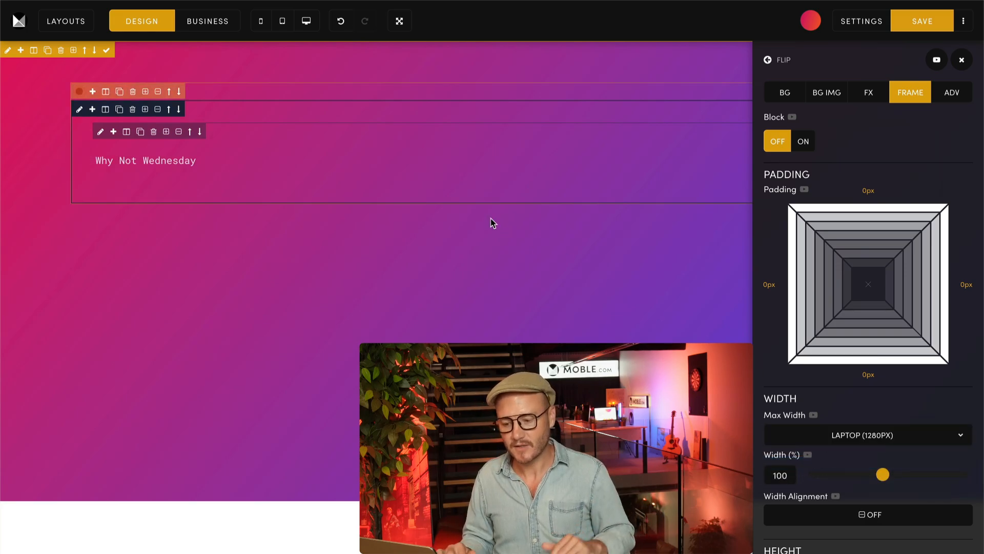
pyautogui.click(157, 91)
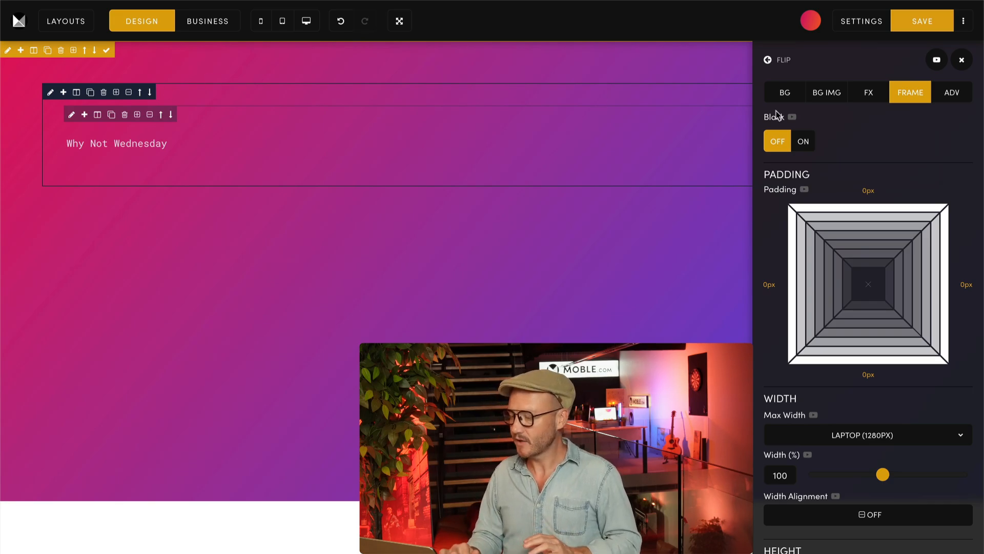
pyautogui.click(962, 60)
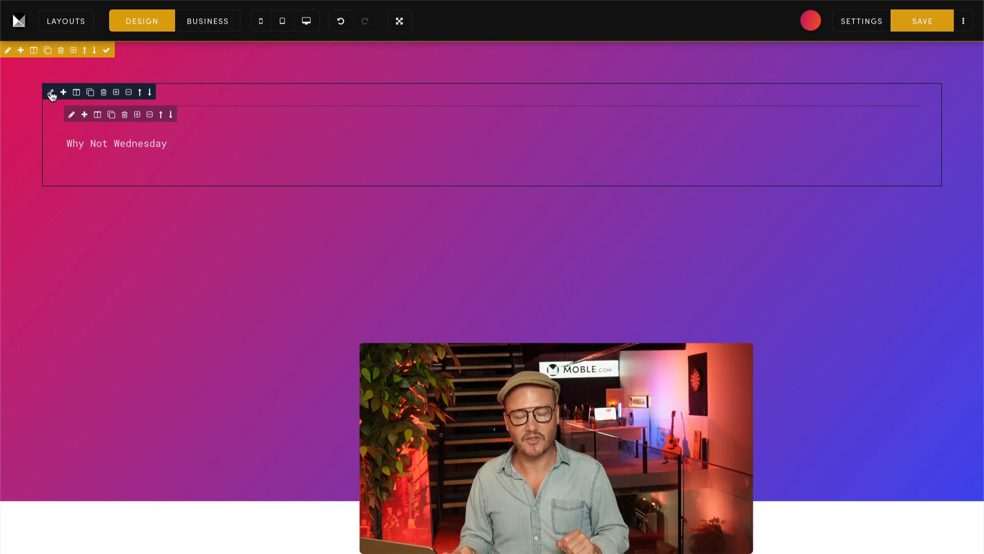
# Step: Review the banner's frame height settings and set the inner text container's child height to 100% for desktop only
pyautogui.click(7, 50)
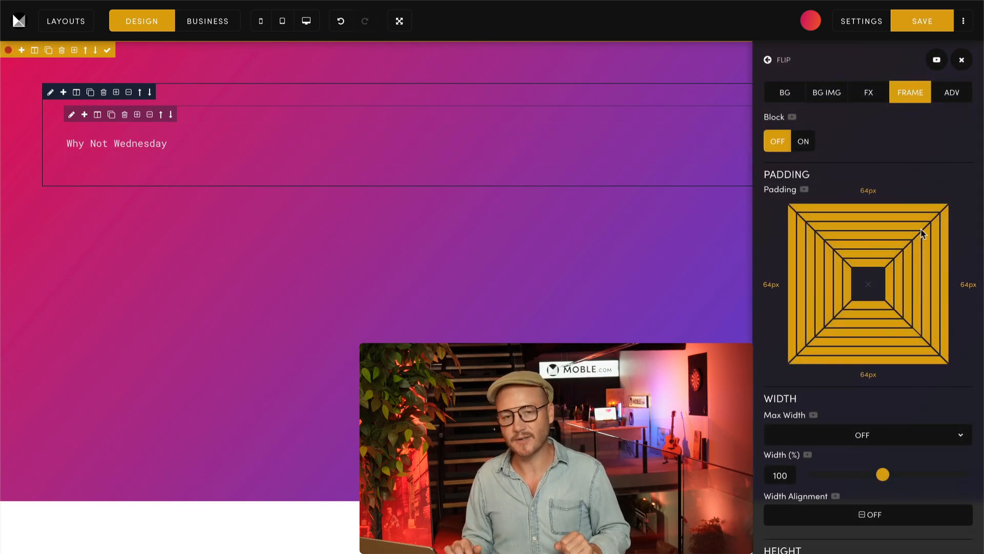
pyautogui.scroll(-6, 936, 303)
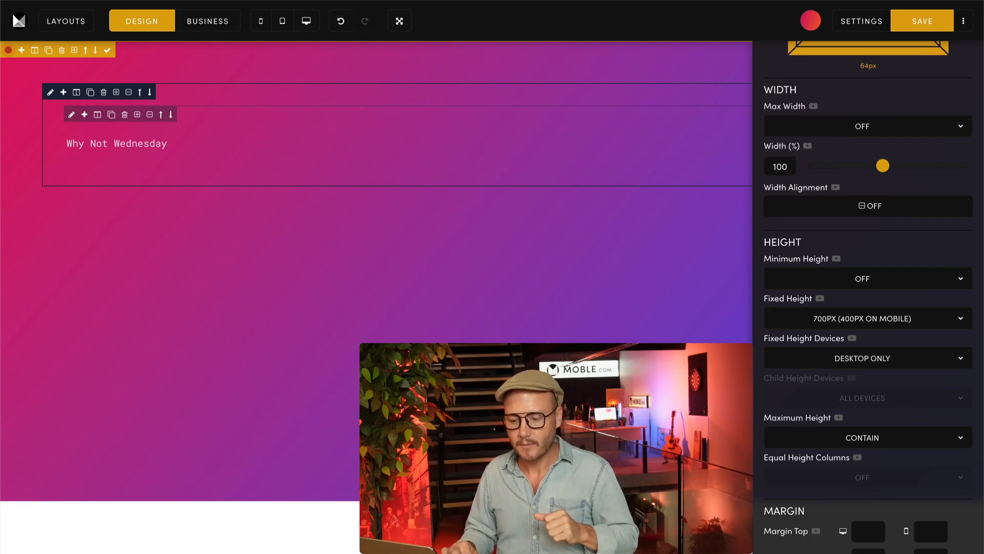
pyautogui.click(50, 92)
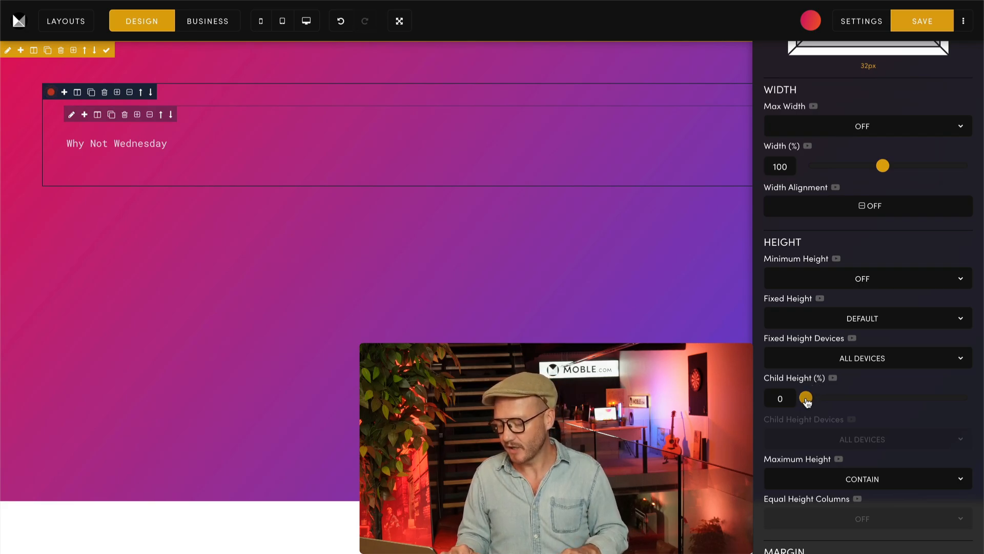
pyautogui.moveTo(806, 399); pyautogui.dragTo(964, 399)
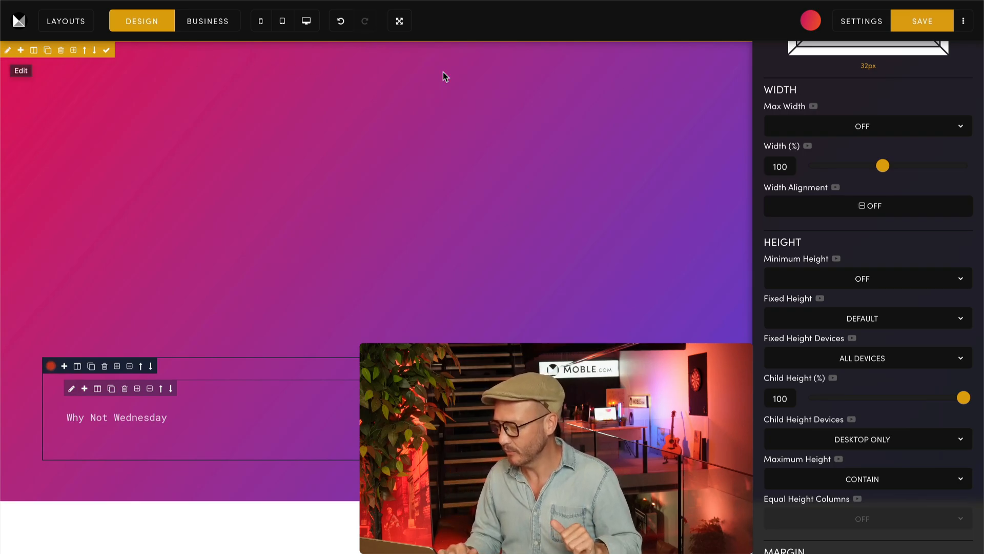
# Step: Try background colour #101232 and a dark navy overlay on the text container, and clear both
pyautogui.scroll(5, 901, 117)
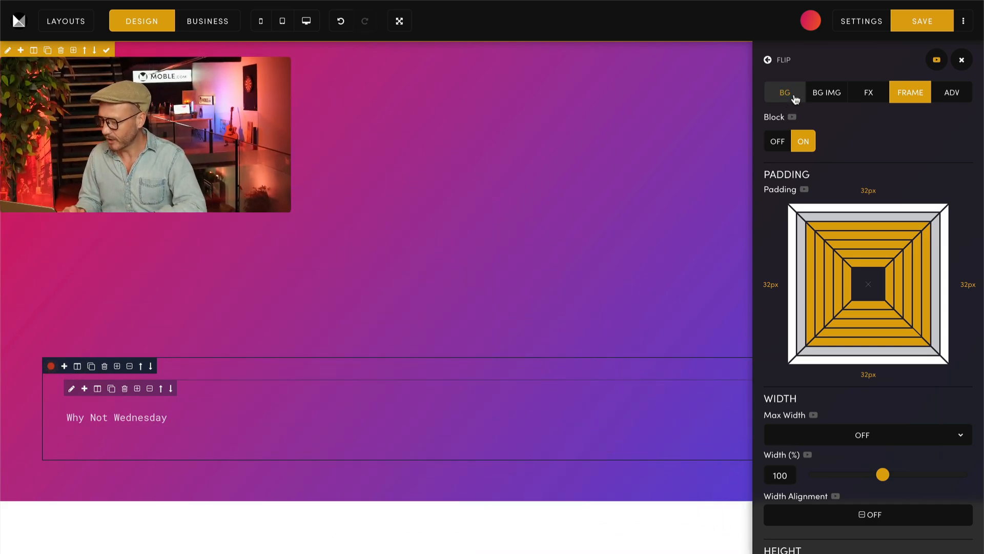
pyautogui.click(795, 94)
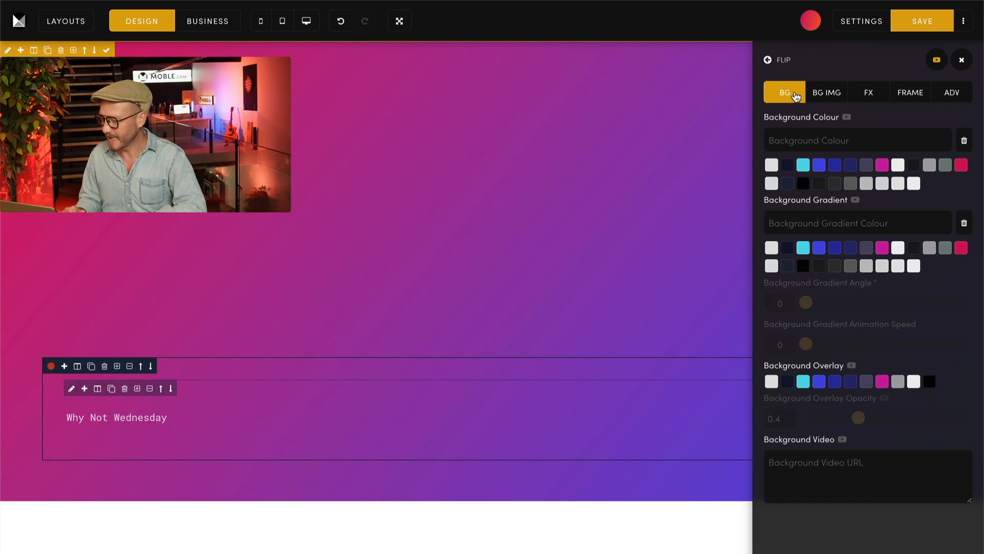
pyautogui.click(789, 165)
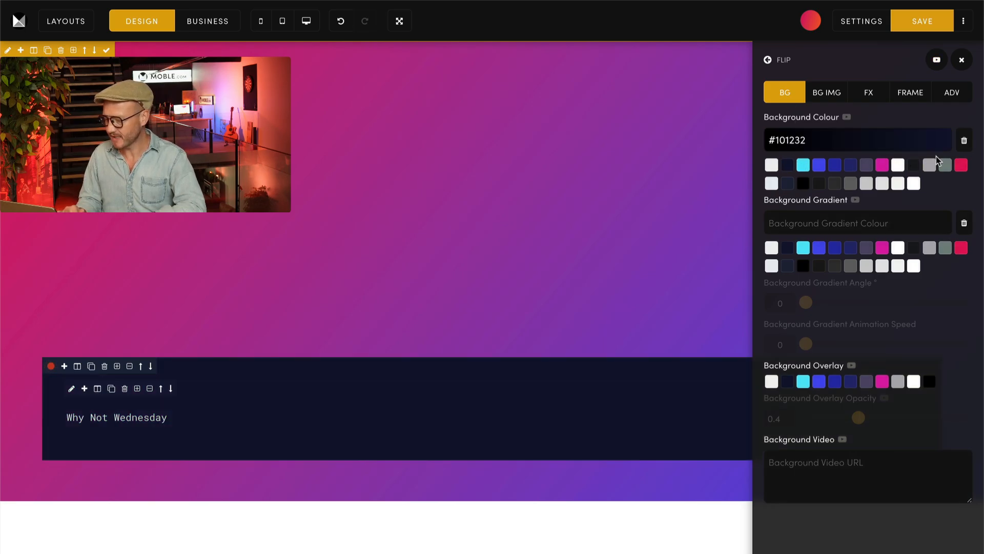
pyautogui.click(787, 381)
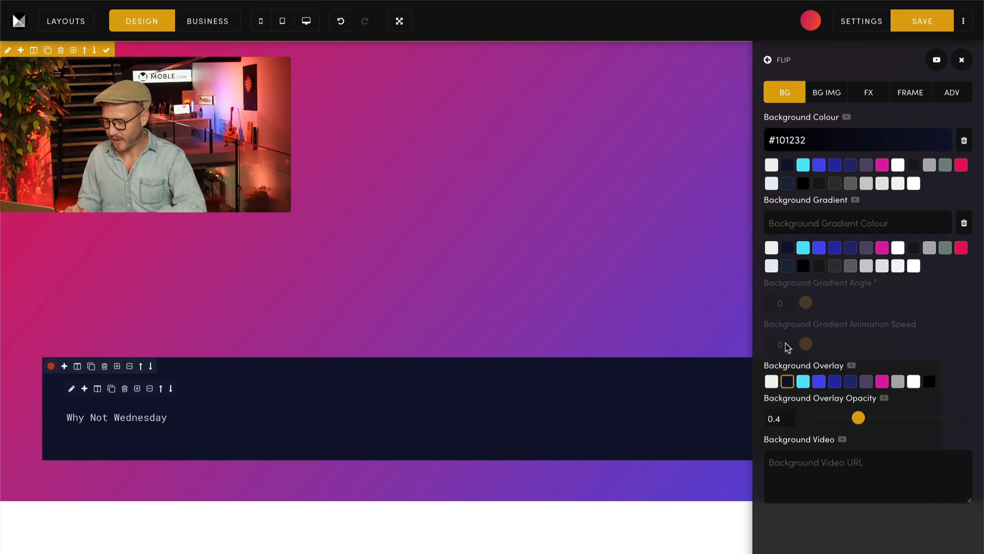
pyautogui.click(963, 143)
pyautogui.click(787, 381)
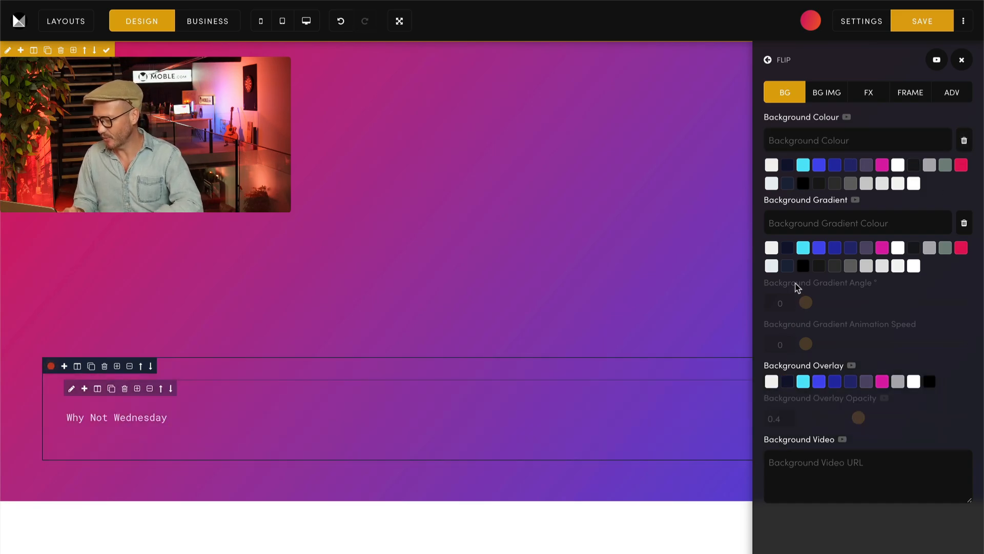
# Step: Give the text container a #484bf0 background gradient at angle 130 and a dark navy overlay at 0.4 opacity
pyautogui.click(819, 248)
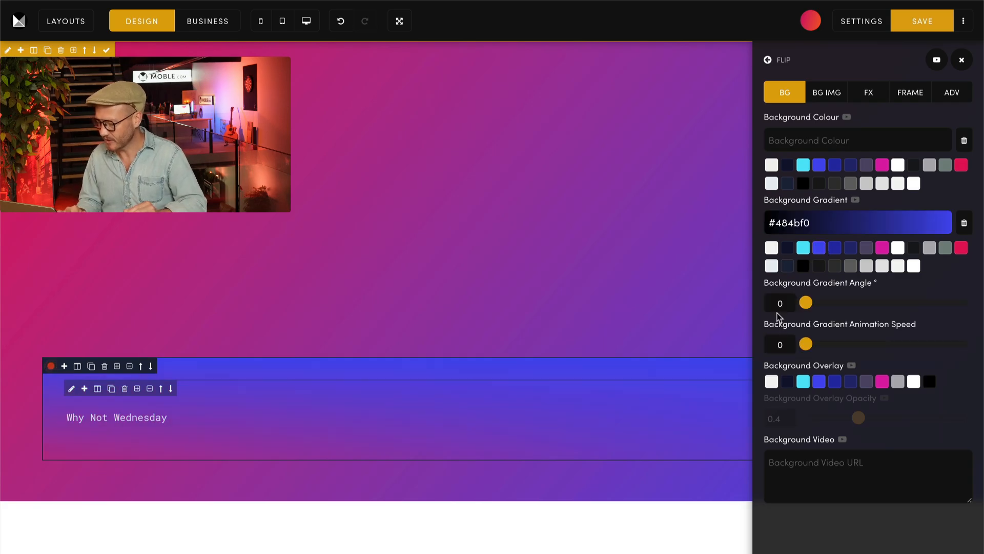
pyautogui.click(778, 304)
pyautogui.write('1300')
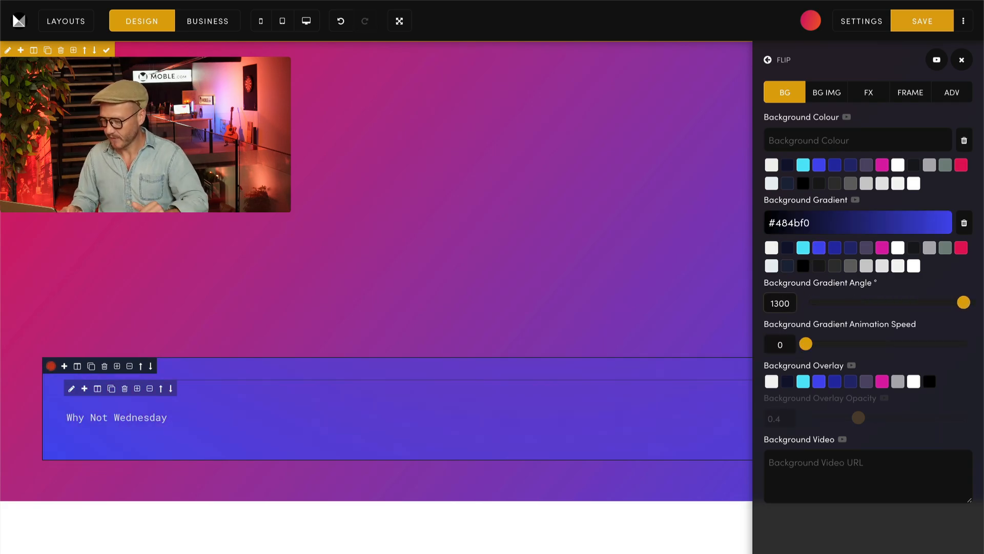
pyautogui.press('BackSpace')
pyautogui.click(790, 383)
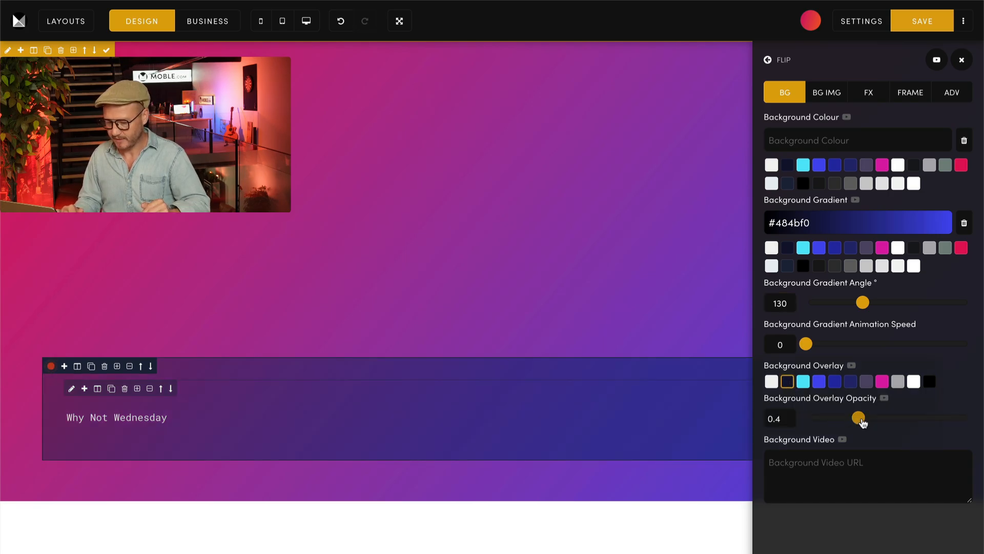
pyautogui.moveTo(861, 420)
pyautogui.mouseDown()
pyautogui.moveTo(979, 421)
pyautogui.moveTo(870, 422)
pyautogui.mouseUp()
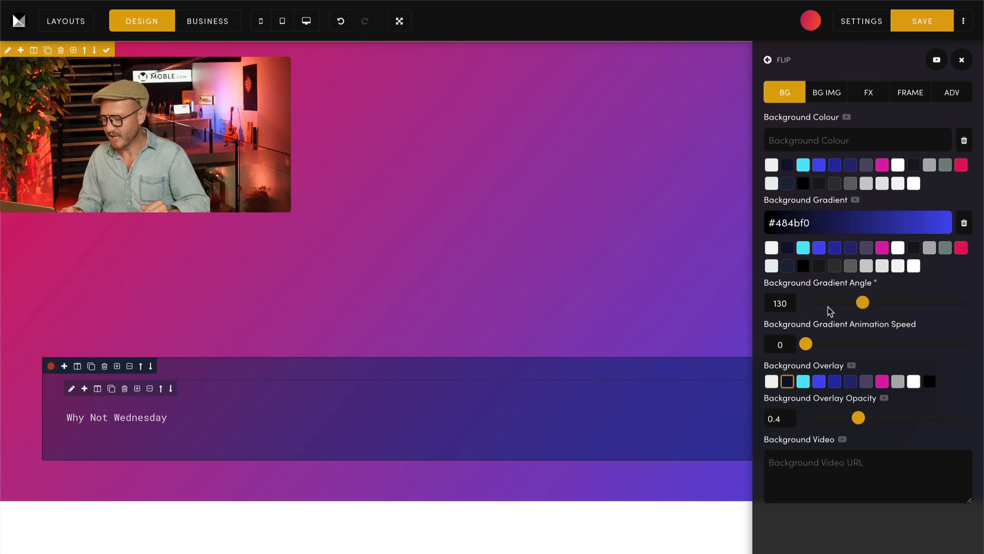
# Step: Try background gradient angles of 270 and 212 on the text container, return it to 130, and close its settings
pyautogui.moveTo(791, 303); pyautogui.dragTo(764, 303)
pyautogui.write('2')
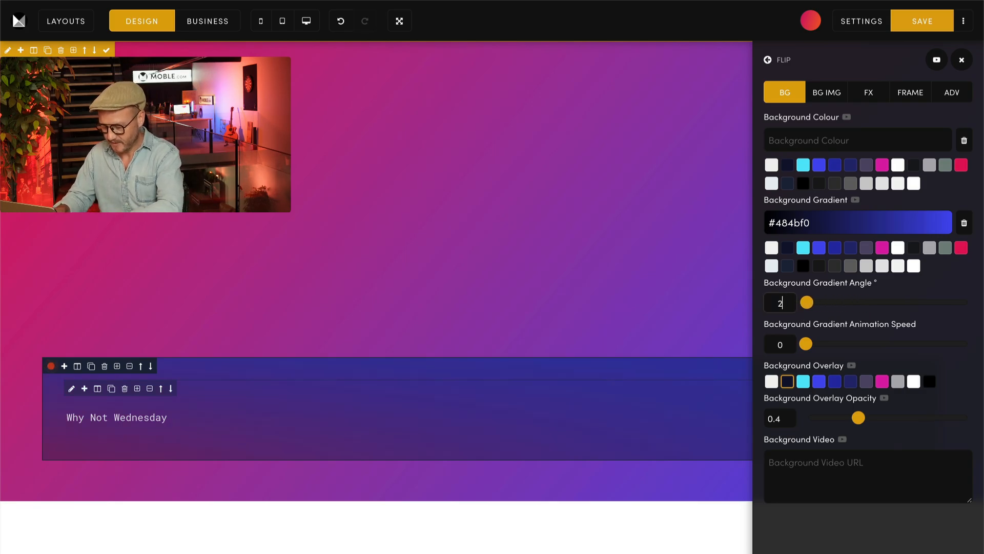
pyautogui.write('70')
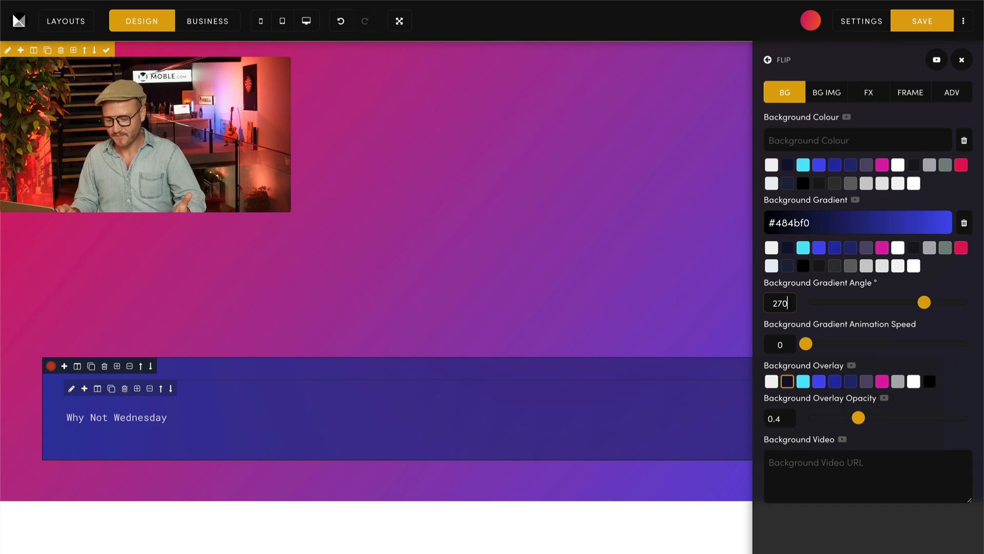
pyautogui.moveTo(924, 302); pyautogui.dragTo(899, 299)
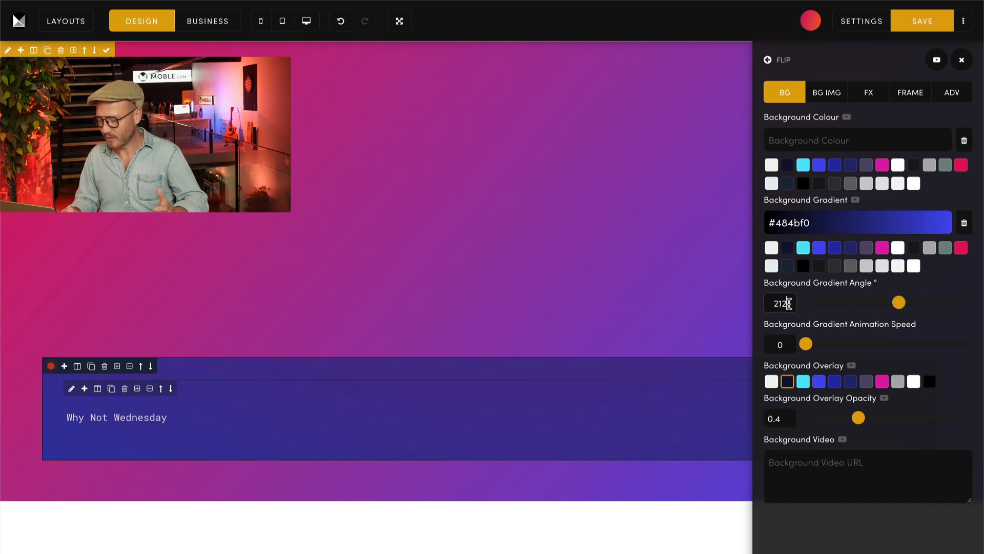
pyautogui.moveTo(788, 303); pyautogui.dragTo(752, 306)
pyautogui.write('130')
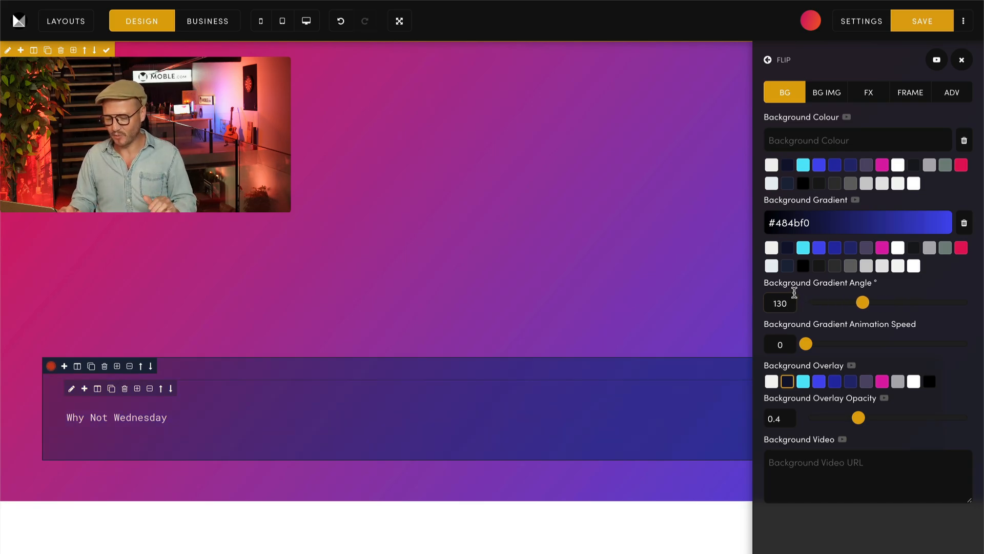
pyautogui.click(961, 60)
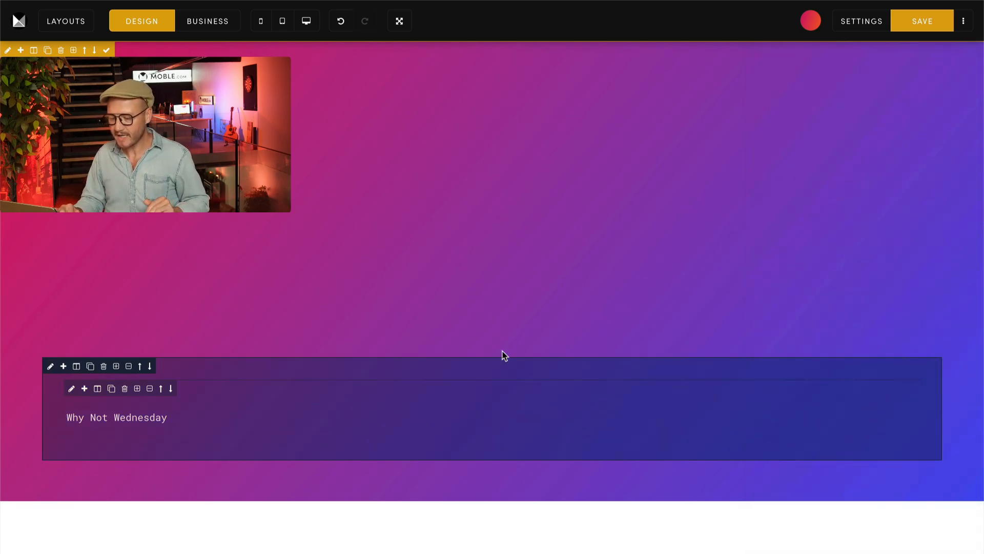
# Step: Clear the text container's background gradient while keeping the overlay at 0.4 opacity, and reapply the #484bf0 gradient
pyautogui.click(50, 366)
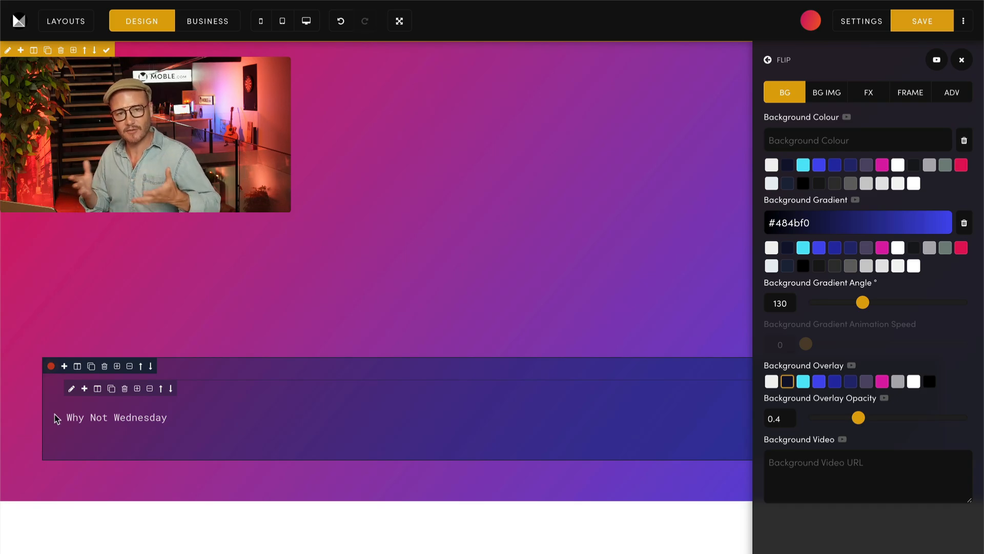
pyautogui.click(787, 265)
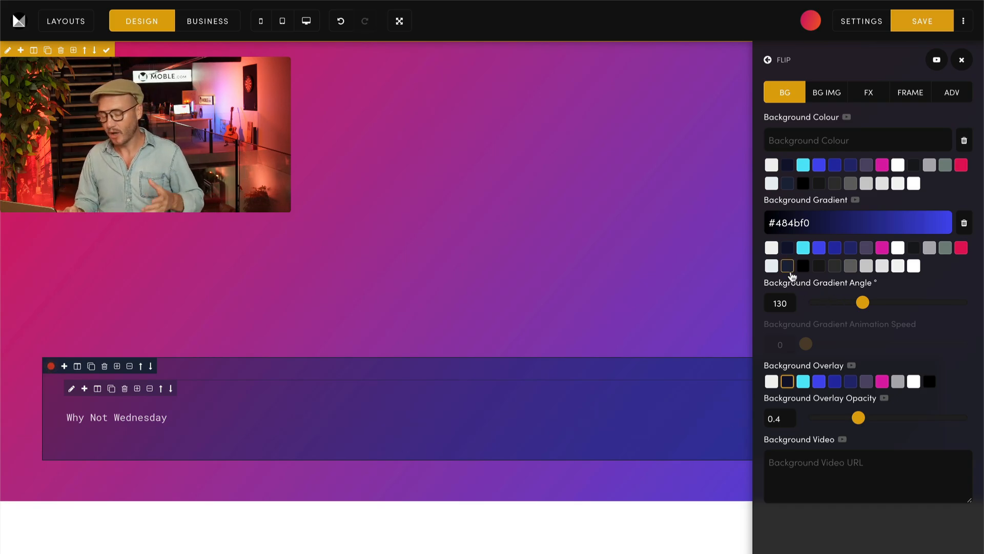
pyautogui.click(964, 224)
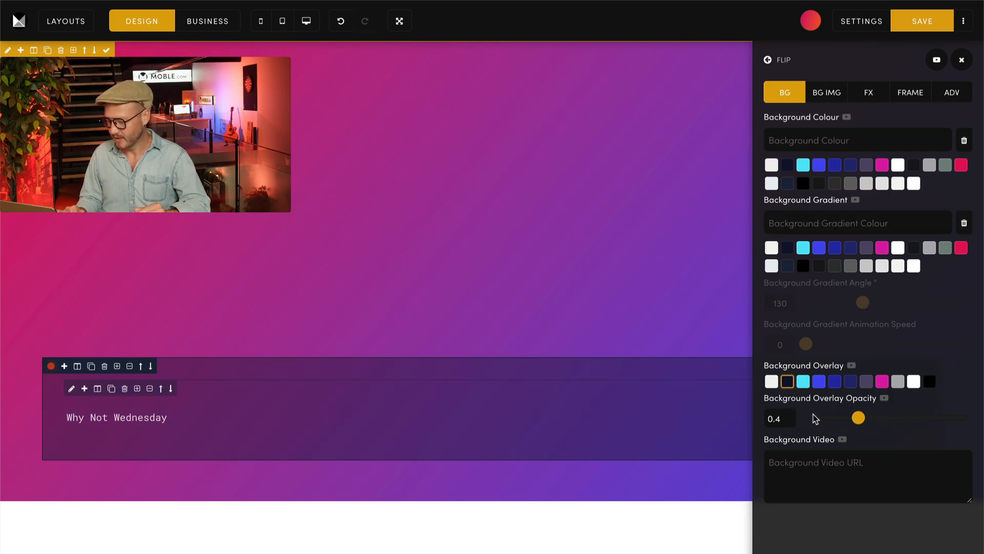
pyautogui.moveTo(813, 413); pyautogui.dragTo(863, 415)
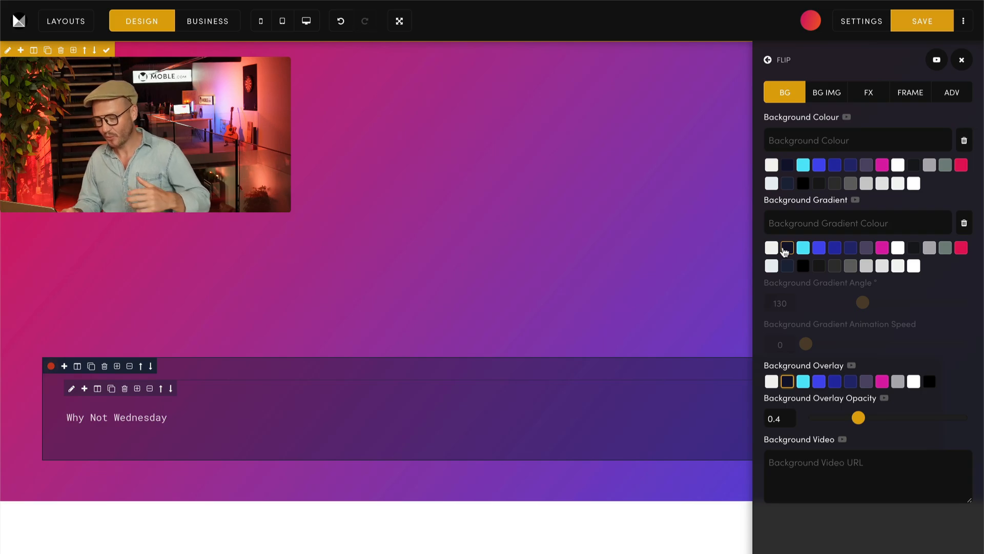
pyautogui.click(819, 247)
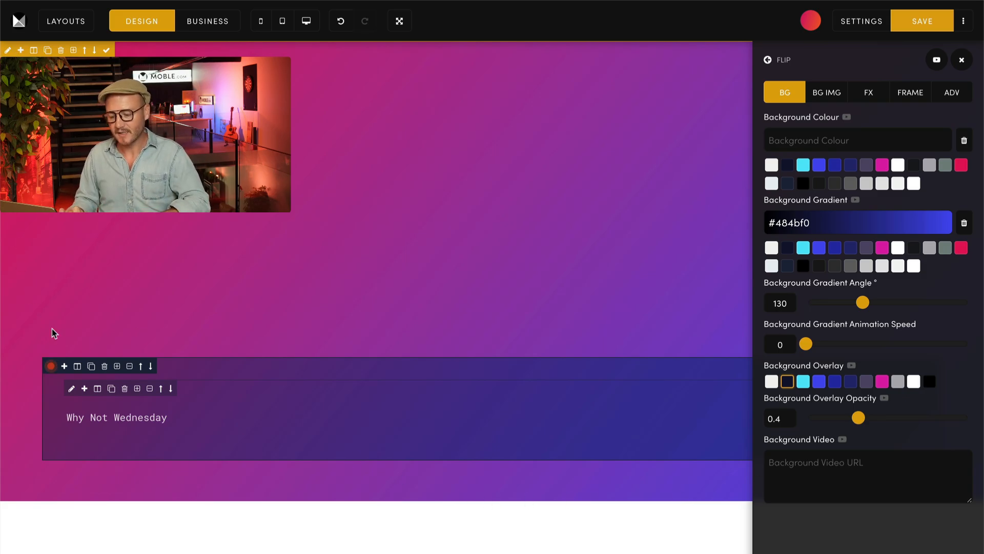
# Step: Format the "Why Not Wednesday" text as Heading 1, trying Style 1 and settling on Style 3
pyautogui.click(113, 413)
pyautogui.tripleClick(114, 413)
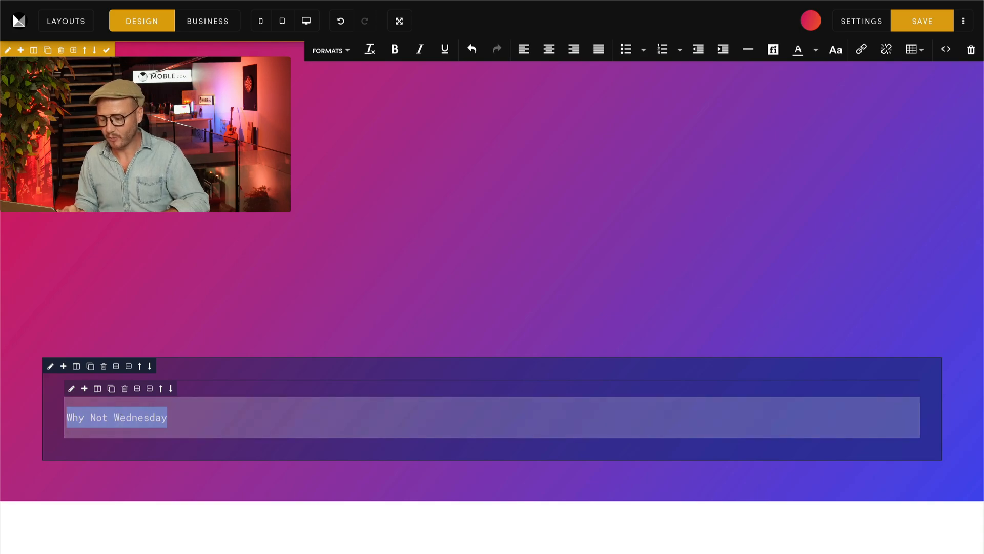
pyautogui.click(333, 51)
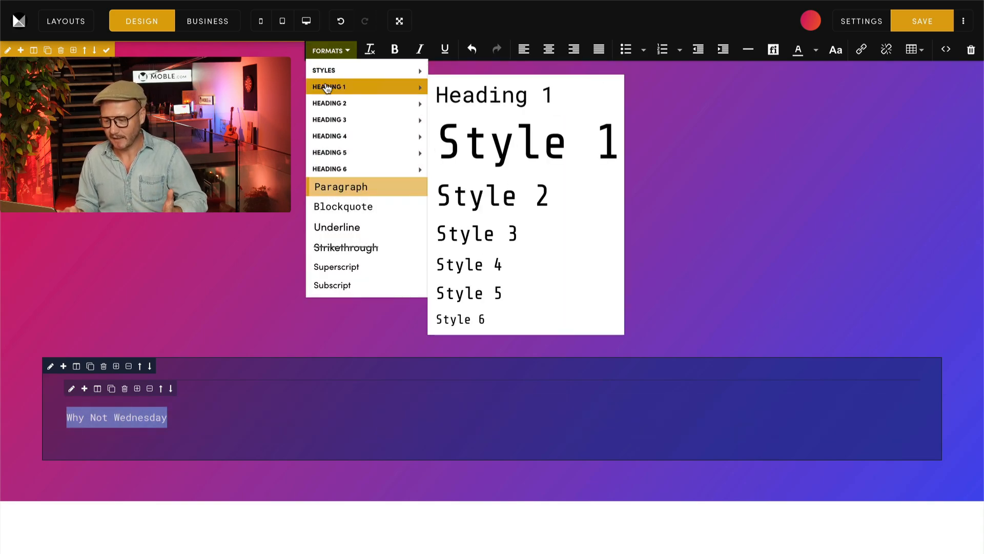
pyautogui.moveTo(327, 100)
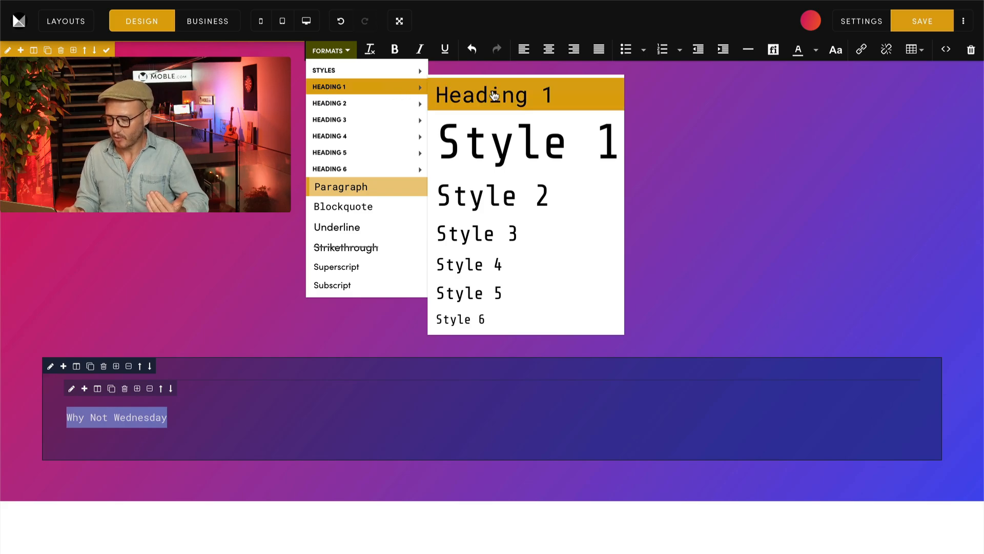
pyautogui.click(495, 139)
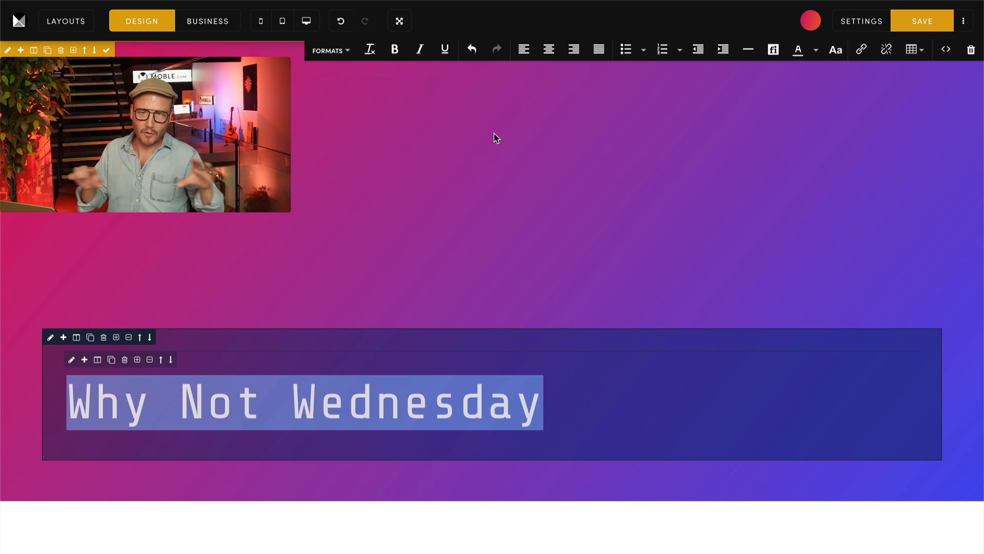
pyautogui.click(341, 54)
pyautogui.moveTo(343, 93)
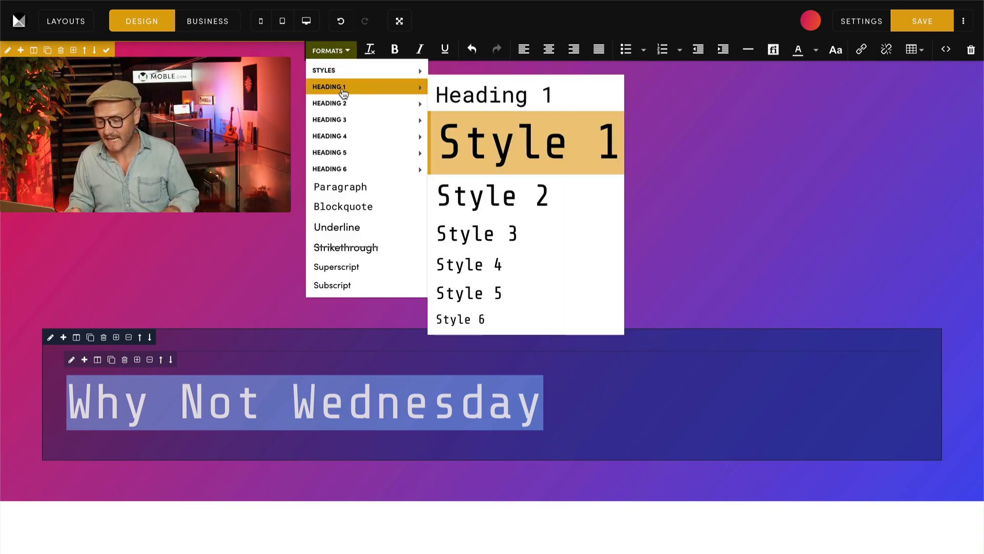
pyautogui.click(525, 240)
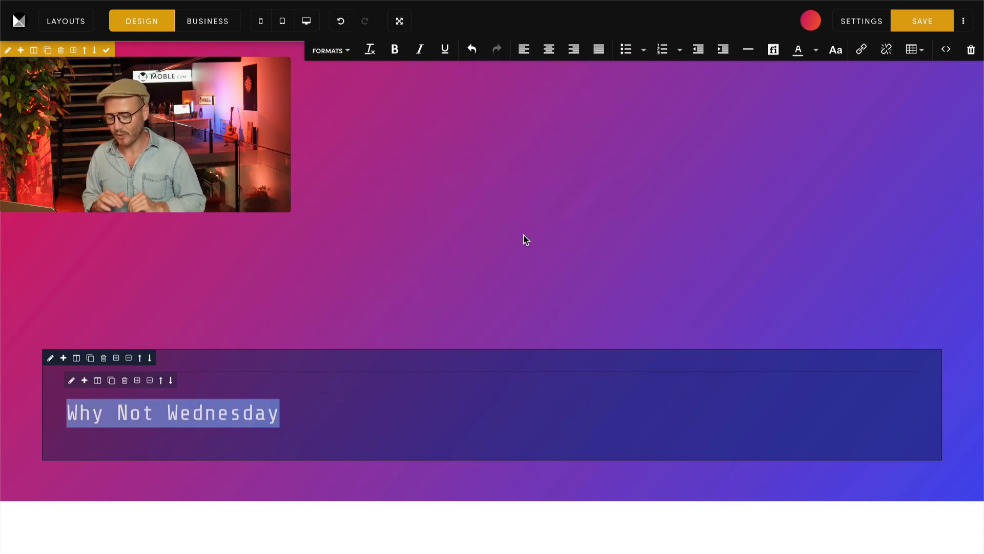
# Step: Insert a long right-arrow icon after the "Why Not Wednesday" heading text, searching the icons for "righ"
pyautogui.click(526, 240)
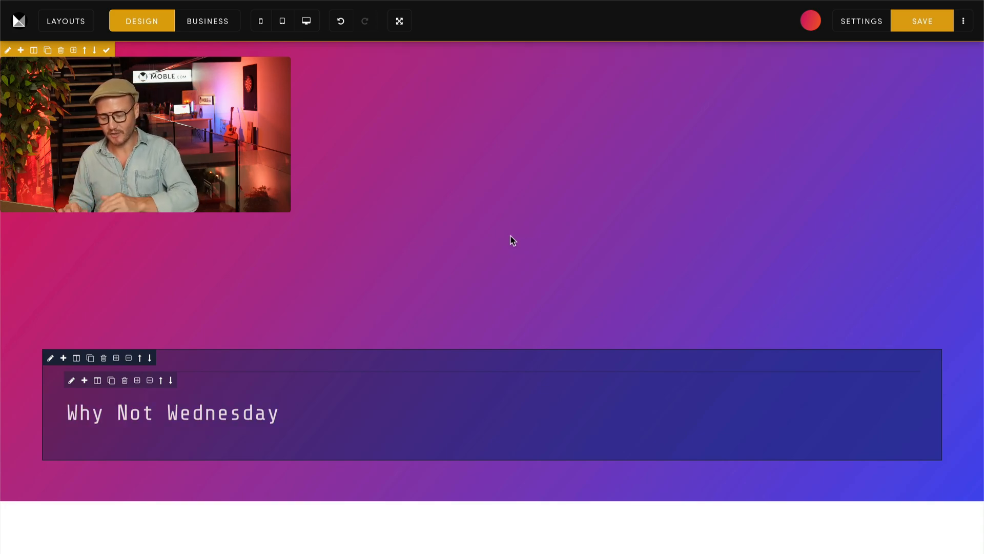
pyautogui.click(286, 410)
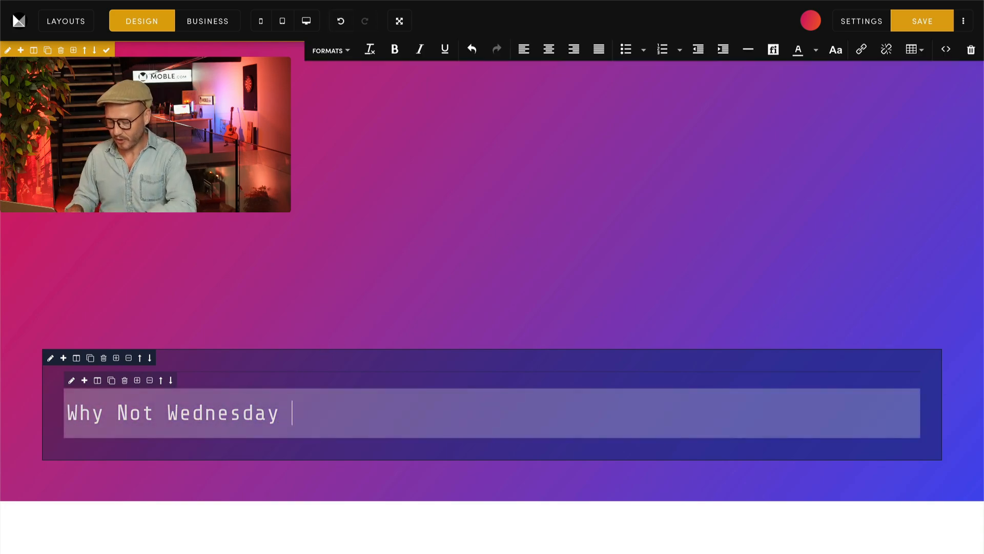
pyautogui.click(772, 51)
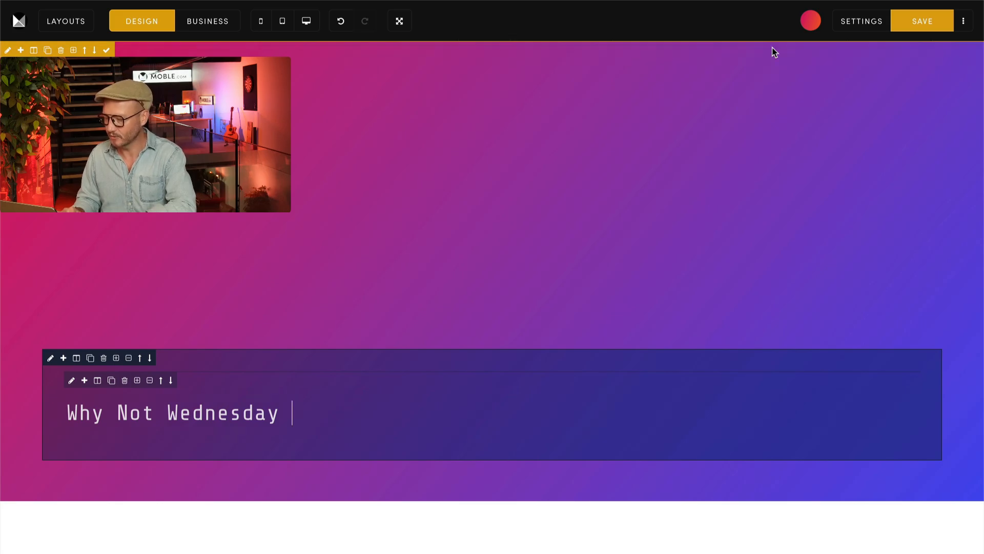
pyautogui.write('arr')
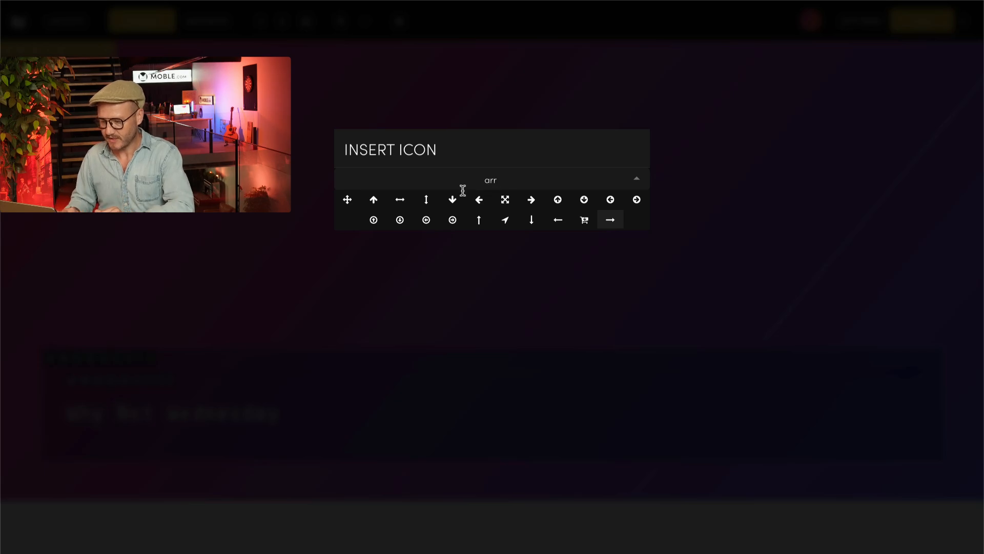
pyautogui.press('BackSpace')
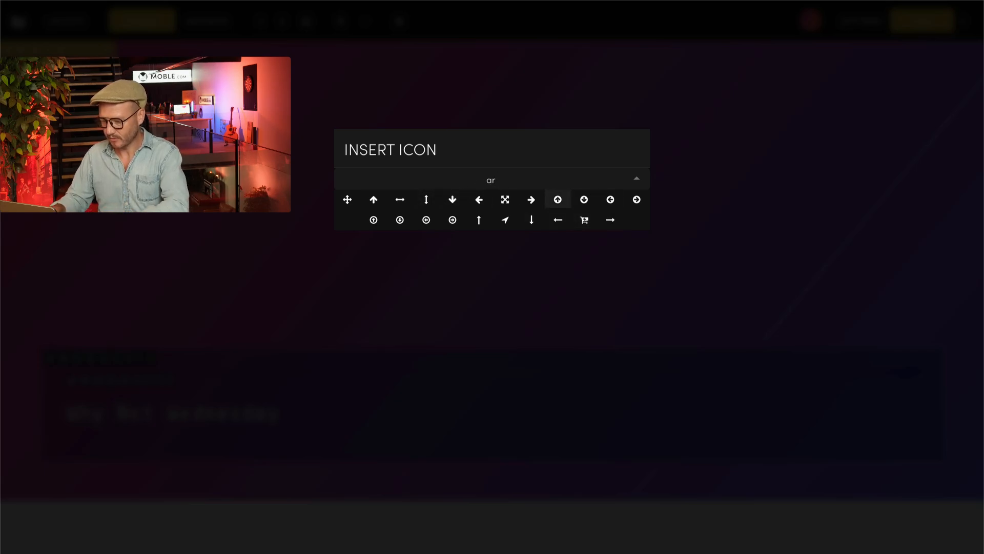
pyautogui.press('BackSpace')
pyautogui.press('BackSpace')
pyautogui.write('righ')
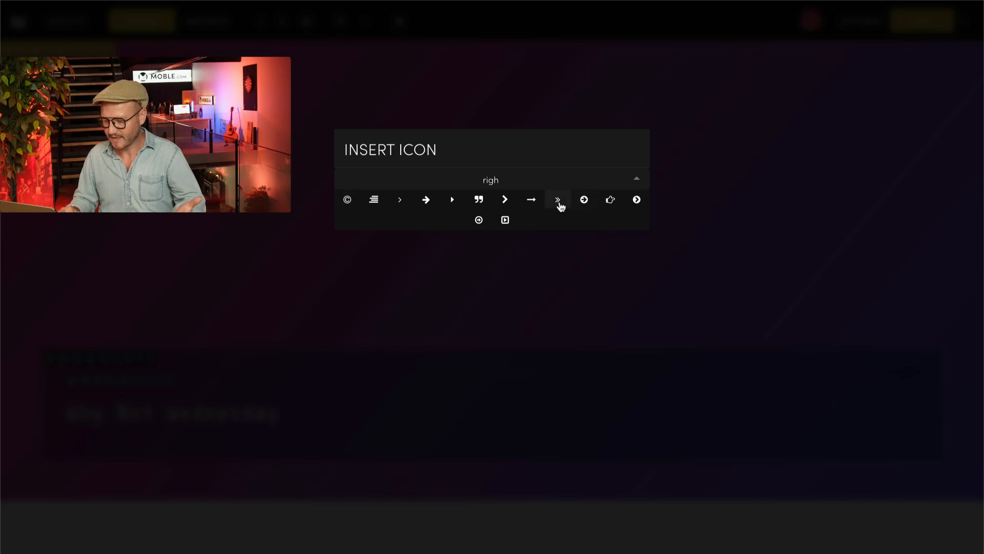
pyautogui.click(531, 199)
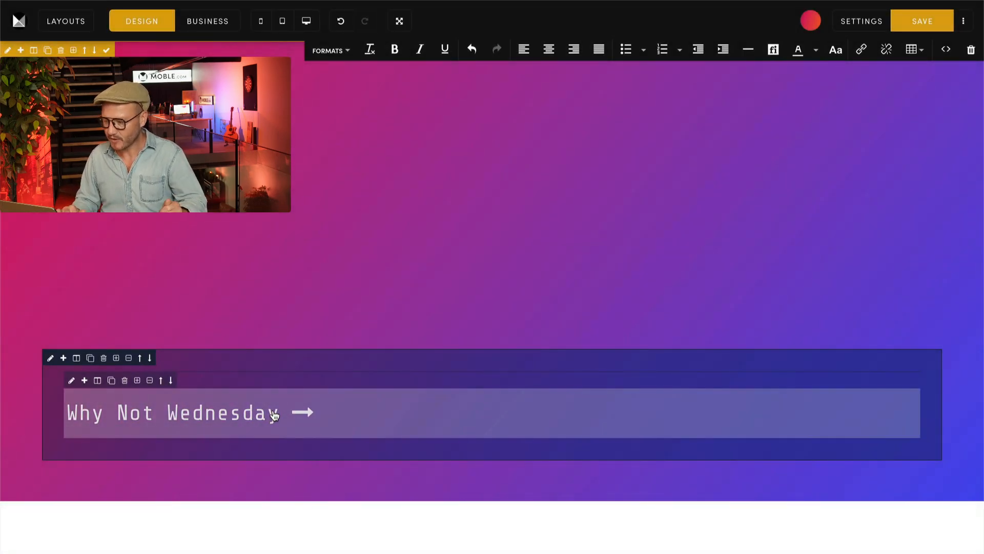
# Step: Colour the arrow icon beside the heading magenta and deselect the text
pyautogui.click(280, 420)
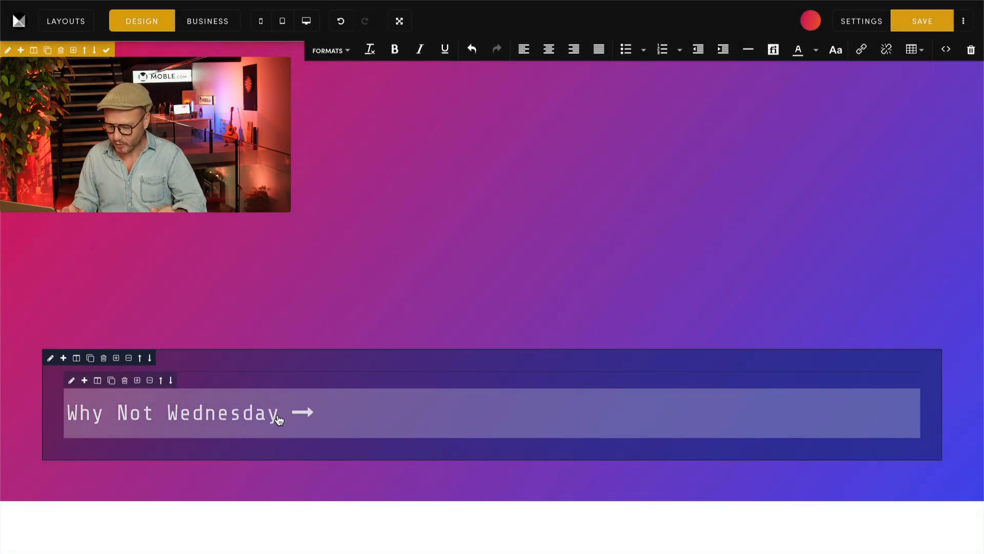
pyautogui.moveTo(280, 419); pyautogui.dragTo(314, 413)
pyautogui.click(316, 417)
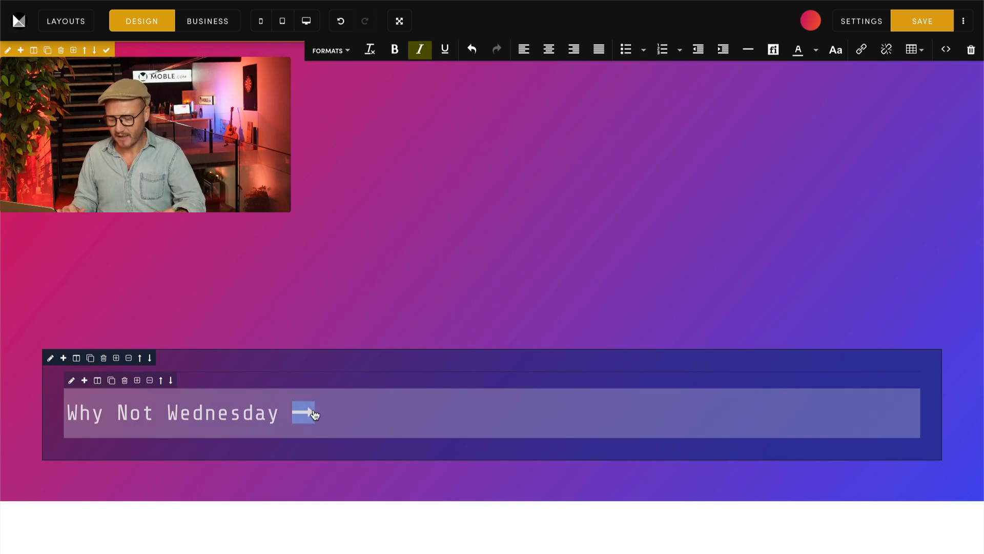
pyautogui.click(817, 51)
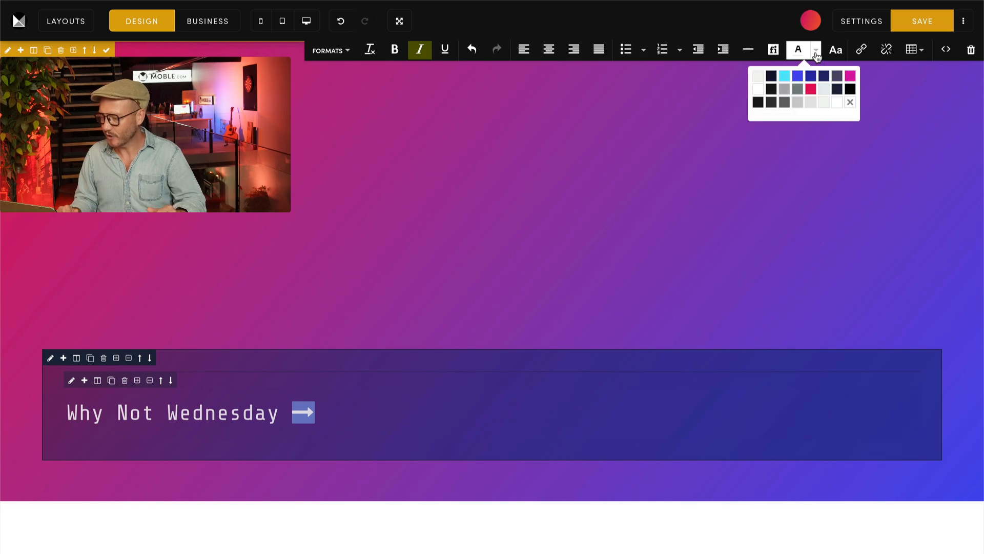
pyautogui.click(851, 77)
pyautogui.click(563, 195)
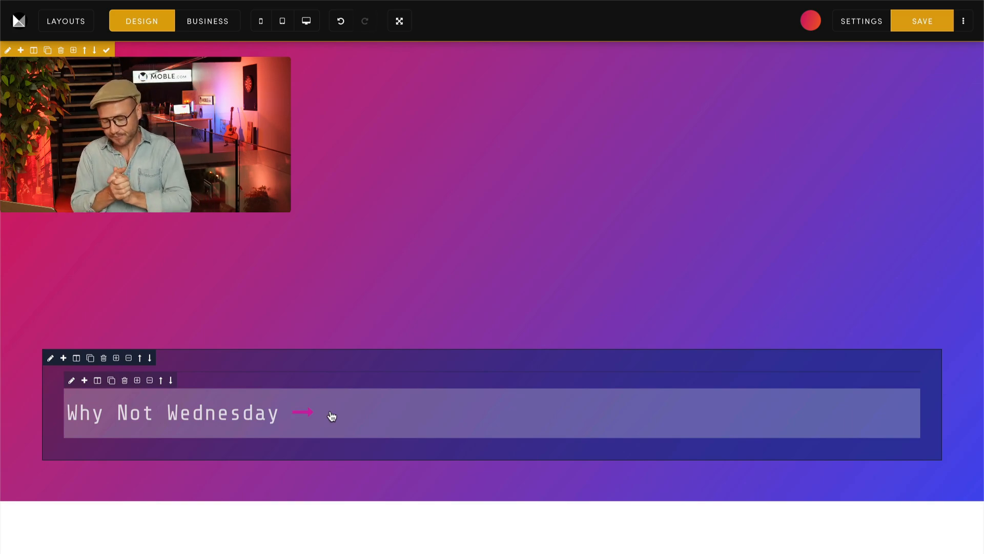
# Step: Set the text container's width to 50% and its child height to 40%
pyautogui.click(51, 358)
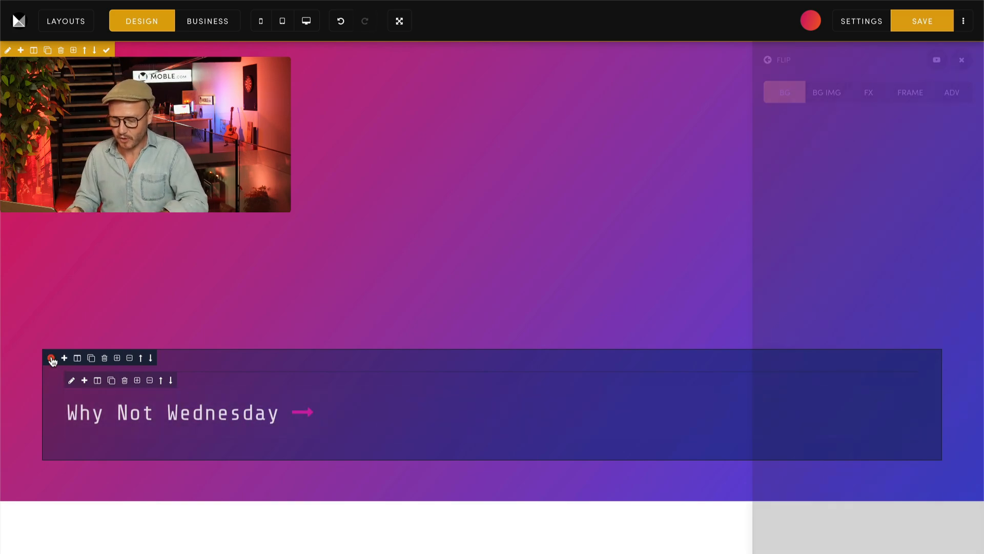
pyautogui.click(915, 96)
pyautogui.click(883, 476)
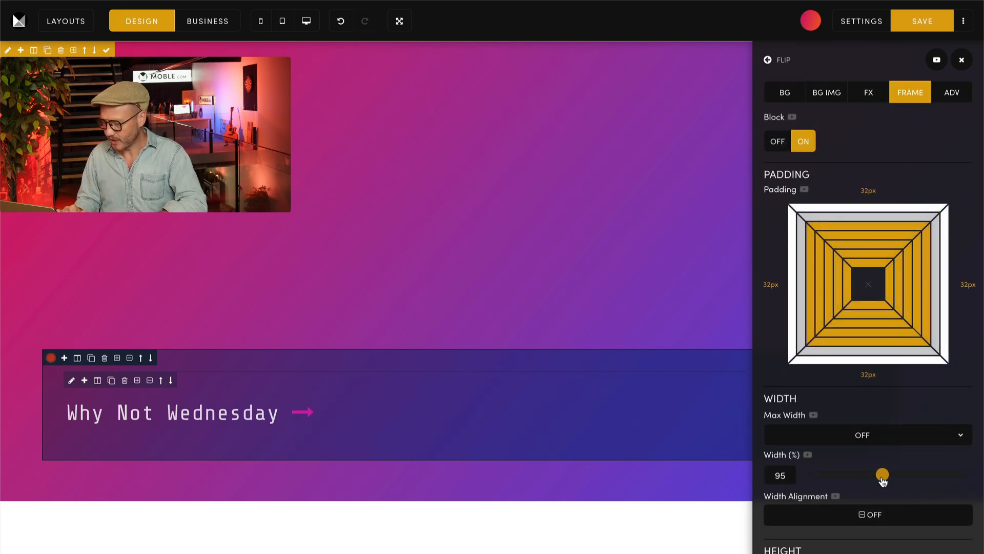
pyautogui.moveTo(882, 476); pyautogui.dragTo(845, 481)
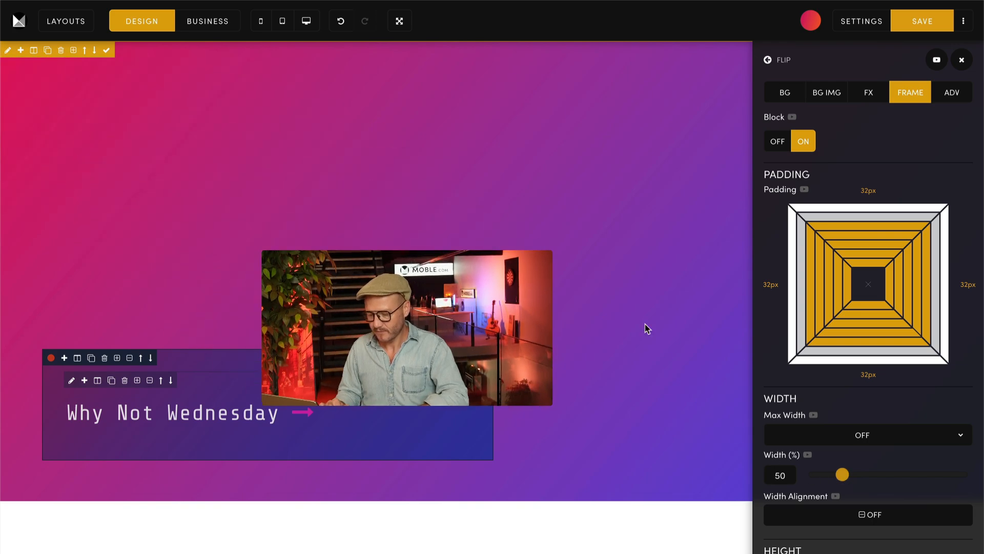
pyautogui.scroll(-3, 857, 397)
pyautogui.scroll(-4, 857, 395)
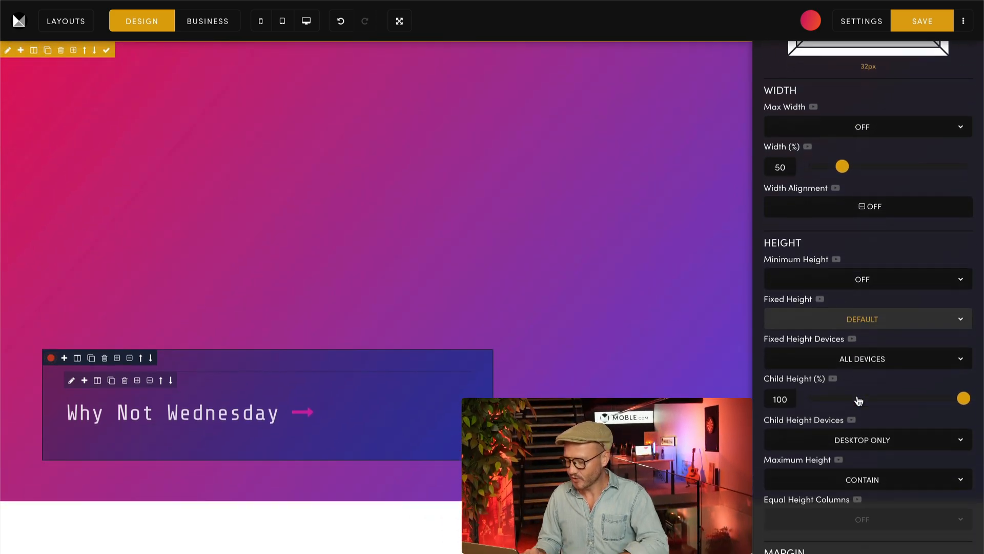
pyautogui.moveTo(962, 379); pyautogui.dragTo(870, 386)
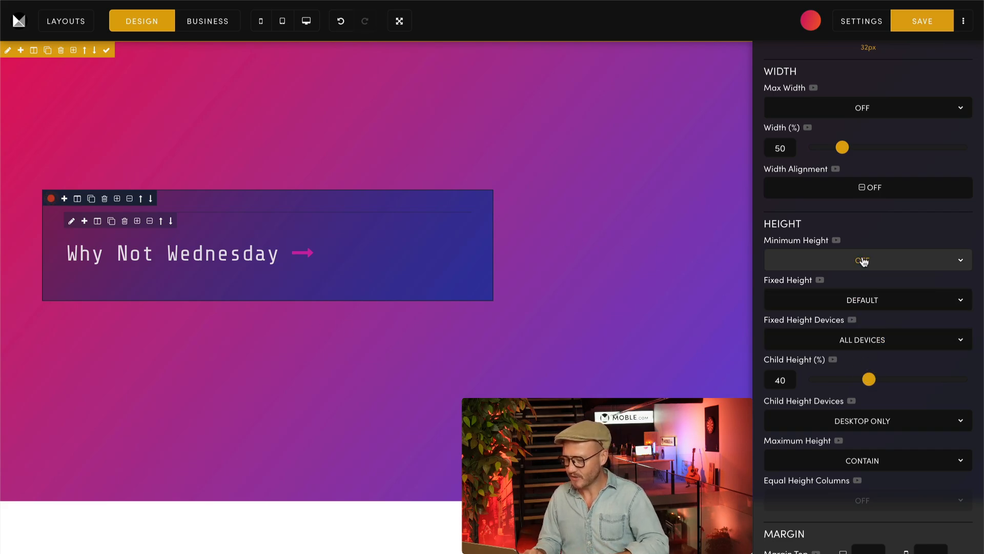
# Step: Try centre width alignment on the text container, and settle on right alignment
pyautogui.scroll(3, 858, 221)
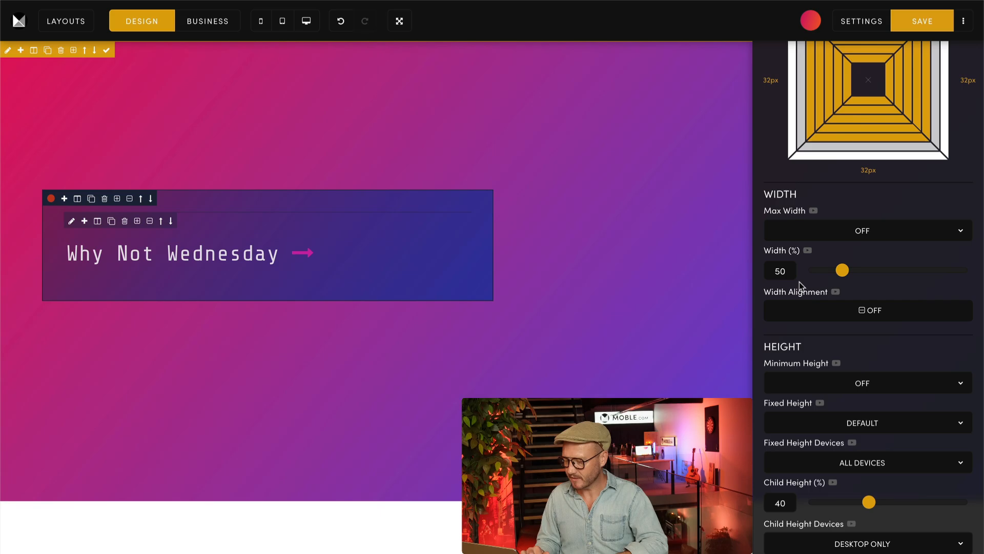
pyautogui.click(850, 309)
pyautogui.click(865, 376)
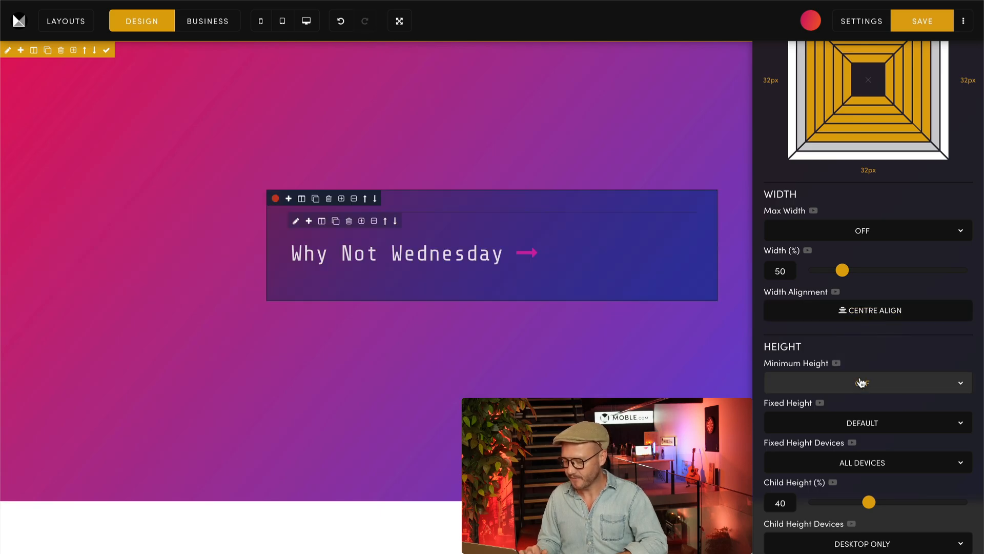
pyautogui.scroll(5, 861, 382)
pyautogui.click(767, 60)
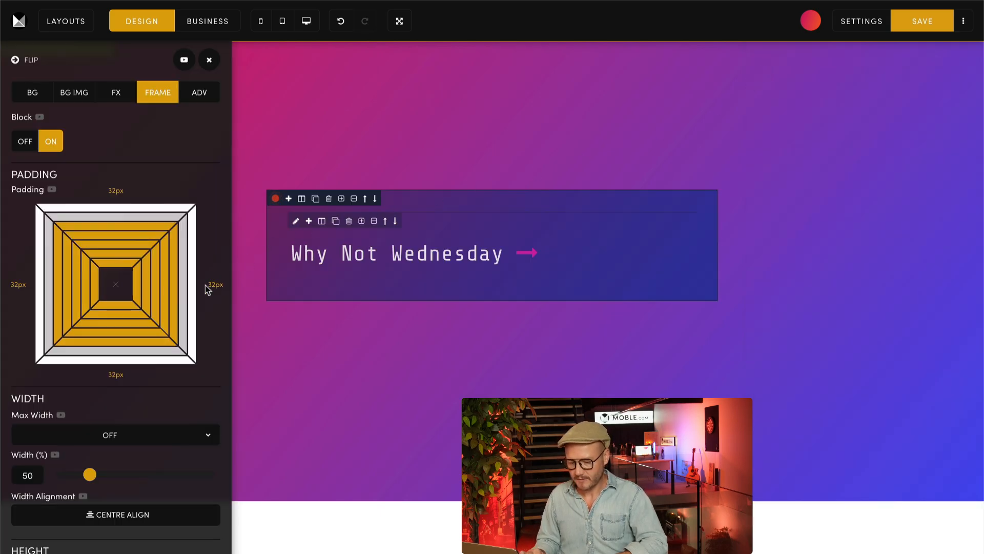
pyautogui.click(113, 513)
pyautogui.click(125, 481)
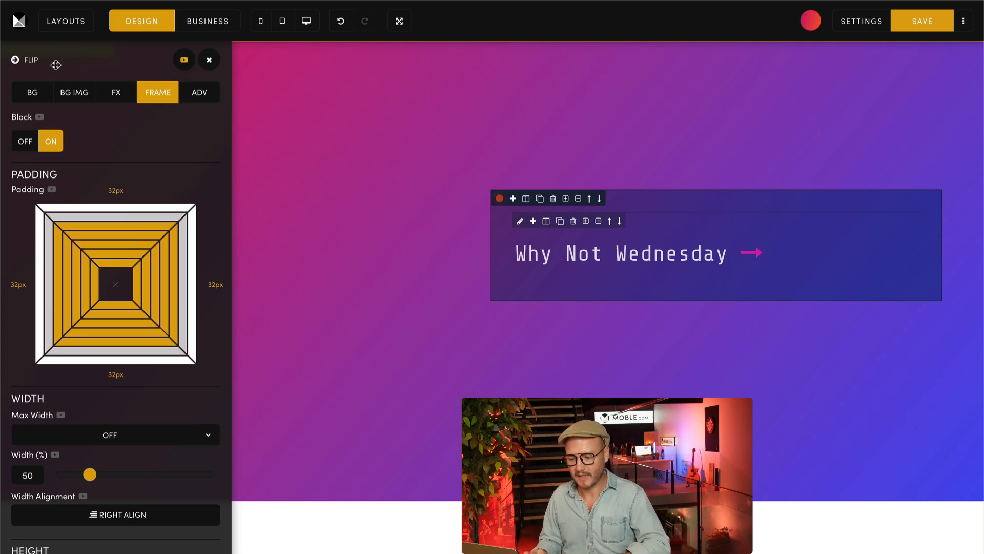
pyautogui.click(16, 60)
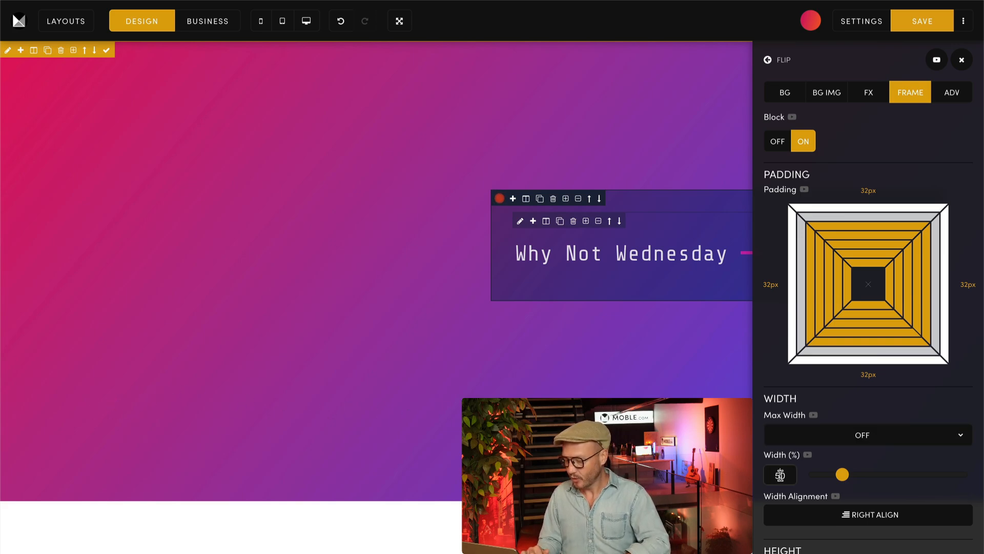
# Step: Set the text container's width to 100% and its child height to 100%
pyautogui.moveTo(781, 475); pyautogui.dragTo(776, 474)
pyautogui.write('100')
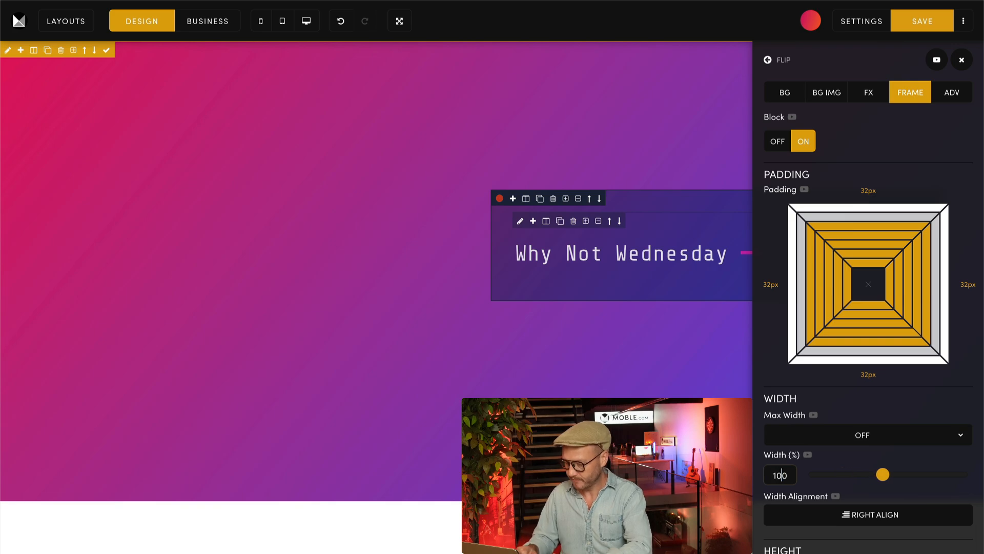
pyautogui.click(873, 409)
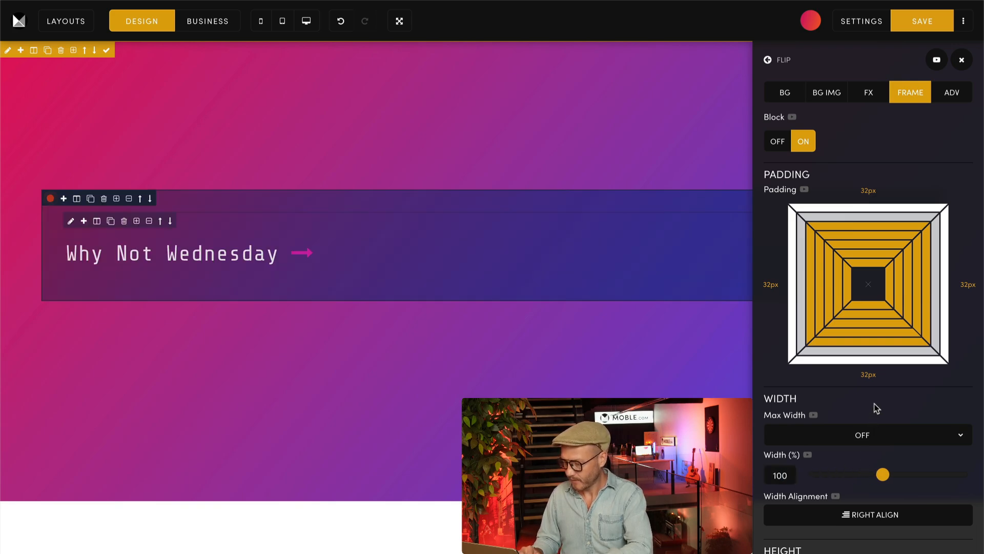
pyautogui.scroll(-6, 876, 408)
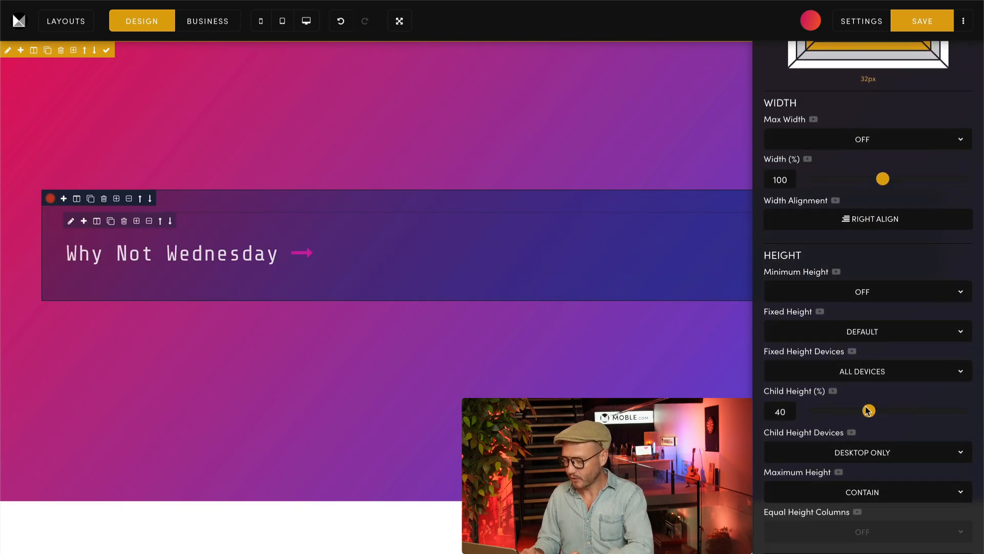
pyautogui.doubleClick(775, 410)
pyautogui.write('100')
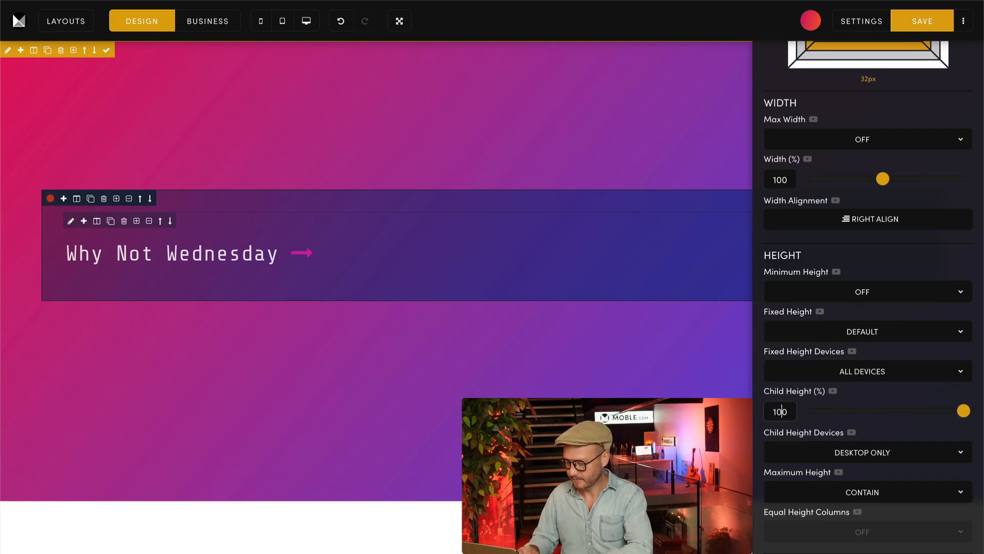
pyautogui.click(762, 378)
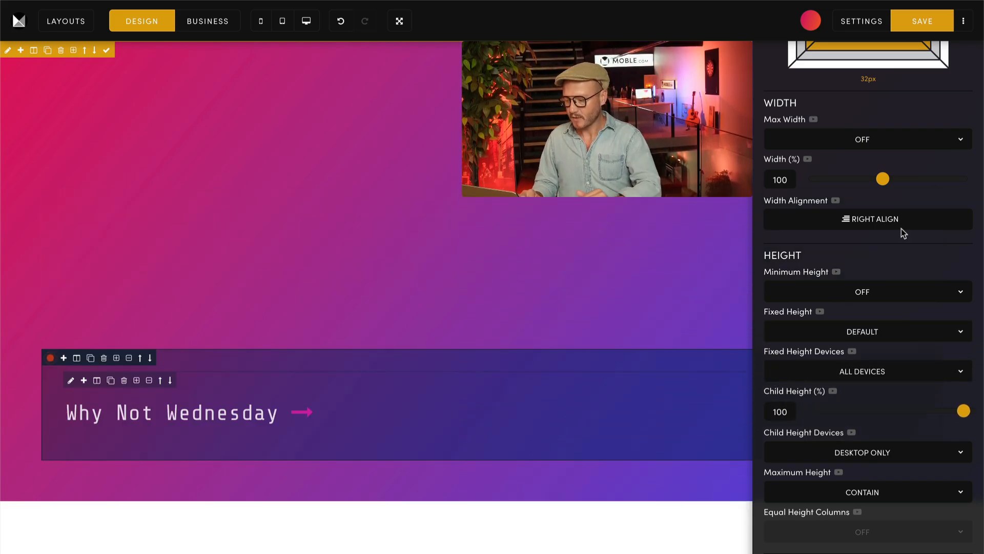
pyautogui.scroll(6, 901, 228)
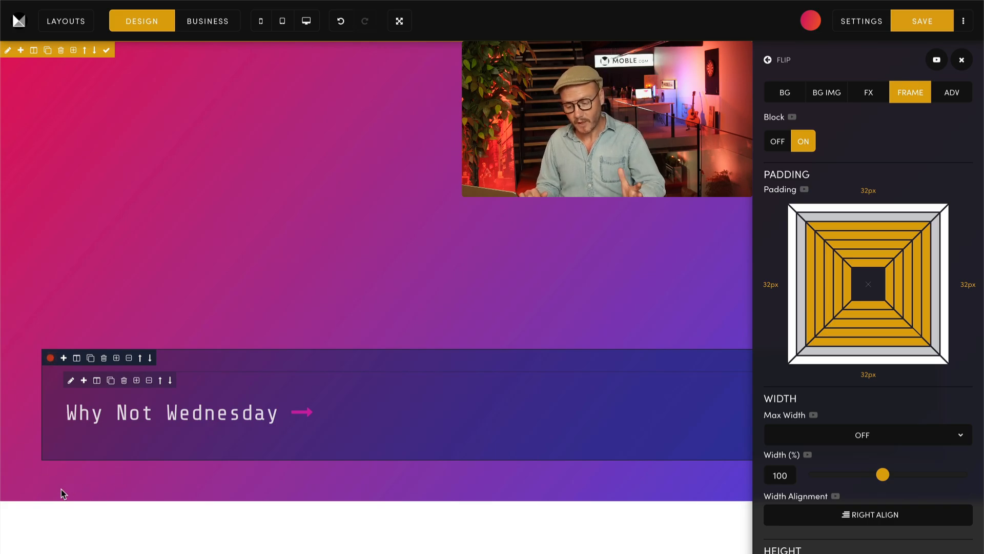
# Step: Set the outer banner container's padding to 0px on all sides, close its settings, and preview the page at mobile size
pyautogui.click(7, 50)
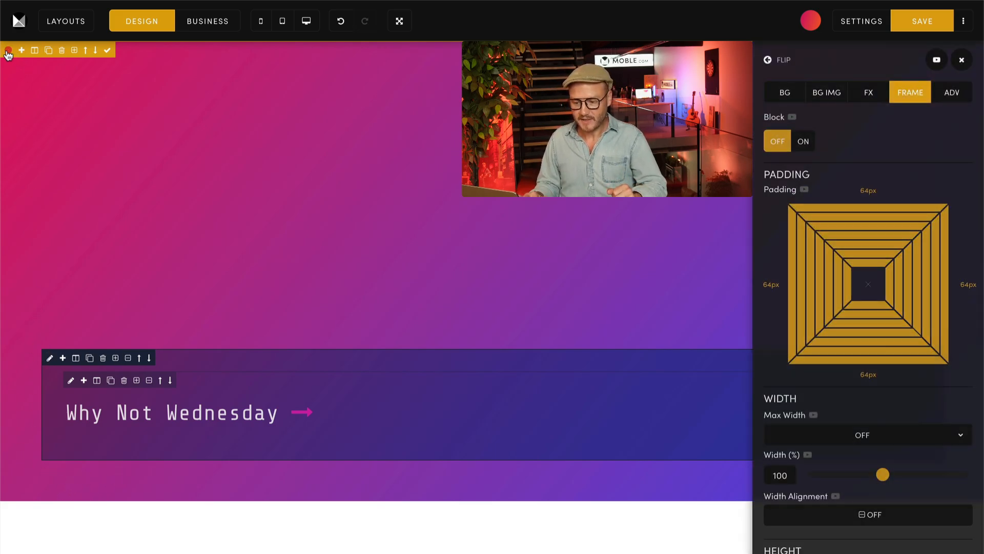
pyautogui.click(861, 280)
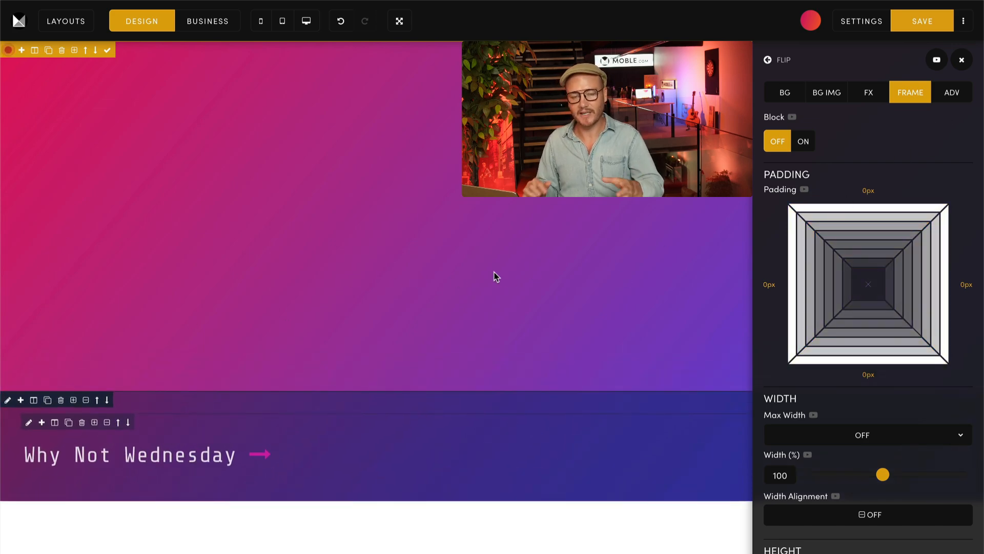
pyautogui.click(962, 60)
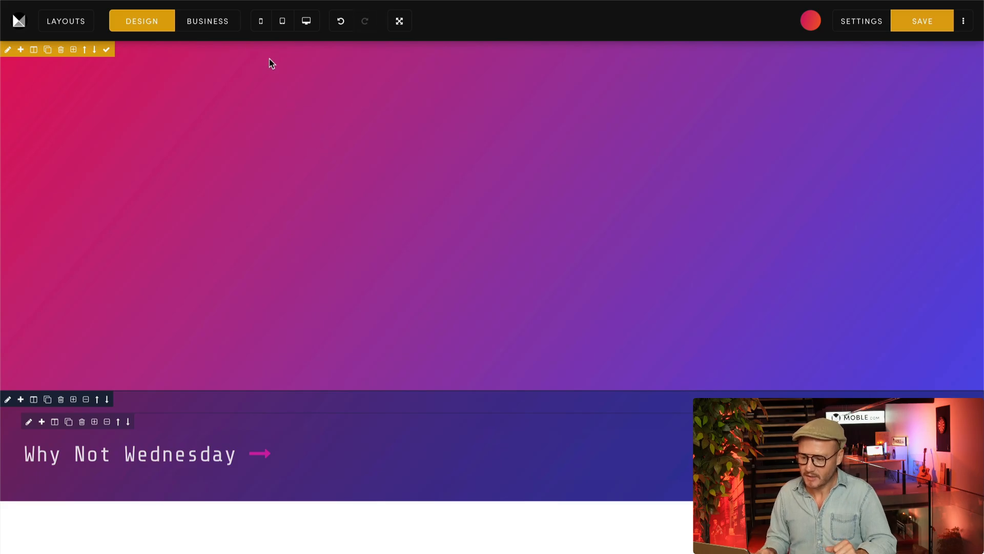
pyautogui.click(261, 23)
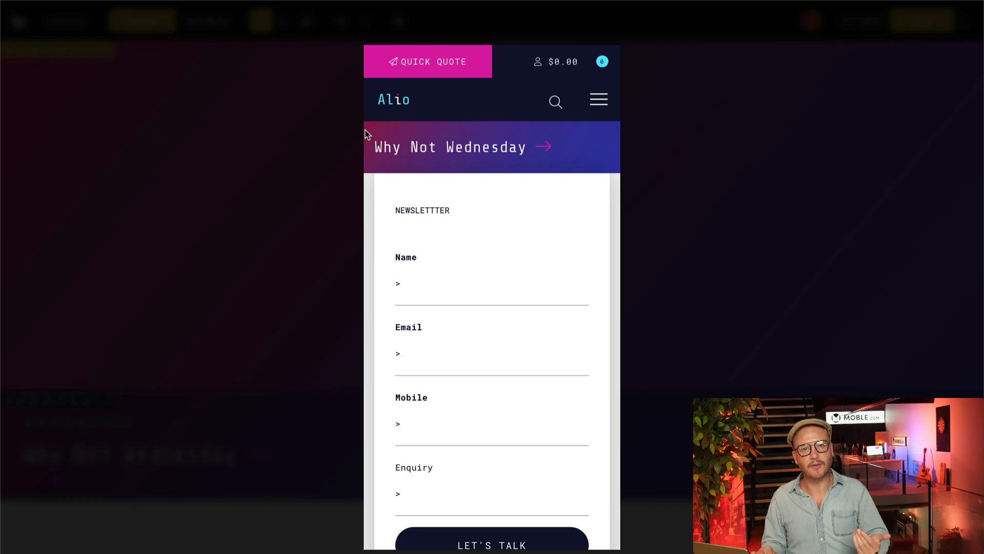
pyautogui.click(328, 143)
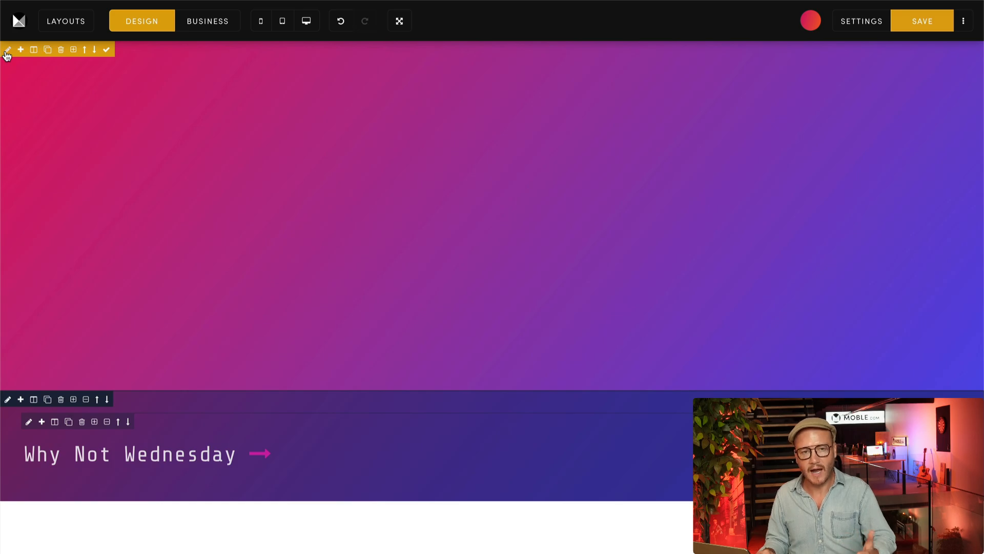
# Step: Apply the outer banner container's fixed height to all devices and preview the page at mobile size
pyautogui.click(7, 51)
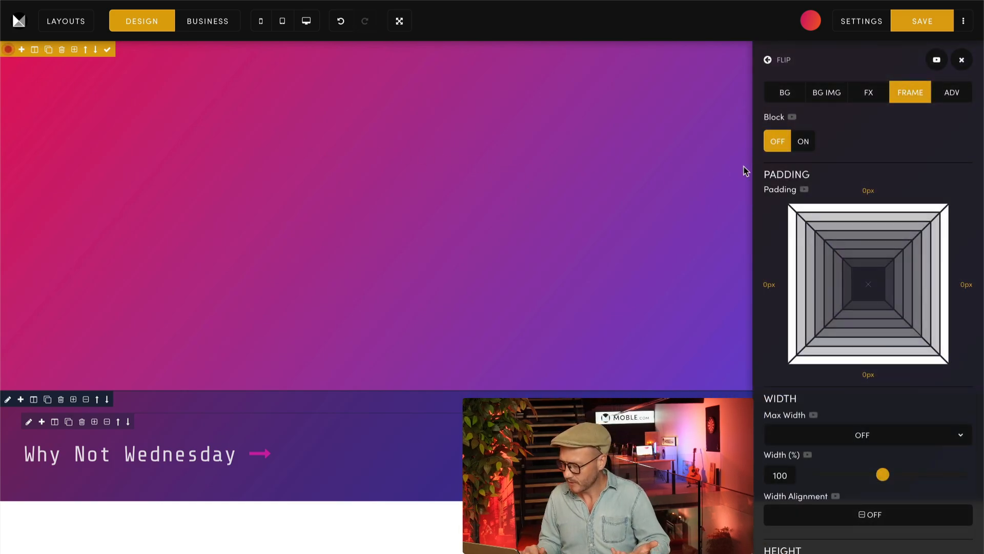
pyautogui.scroll(-7, 763, 267)
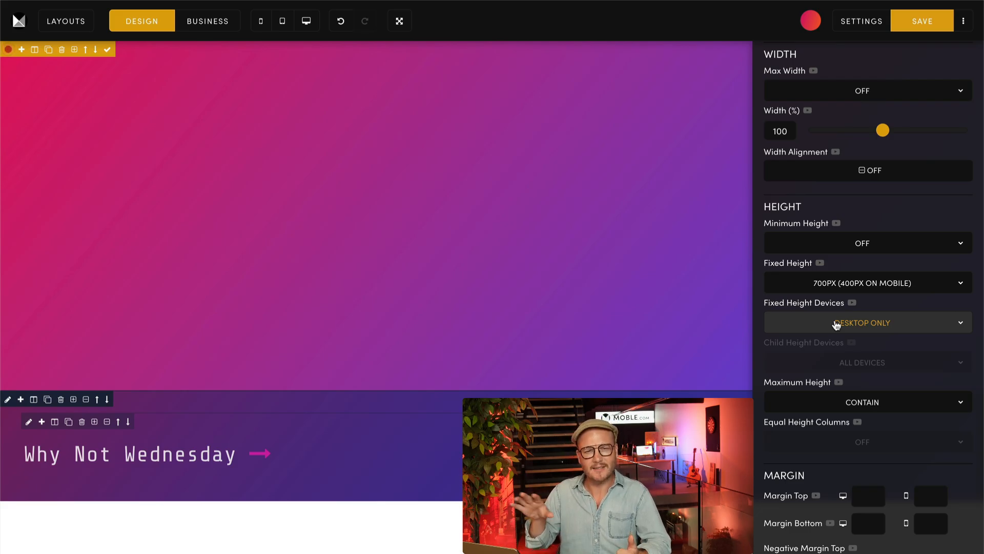
pyautogui.click(836, 323)
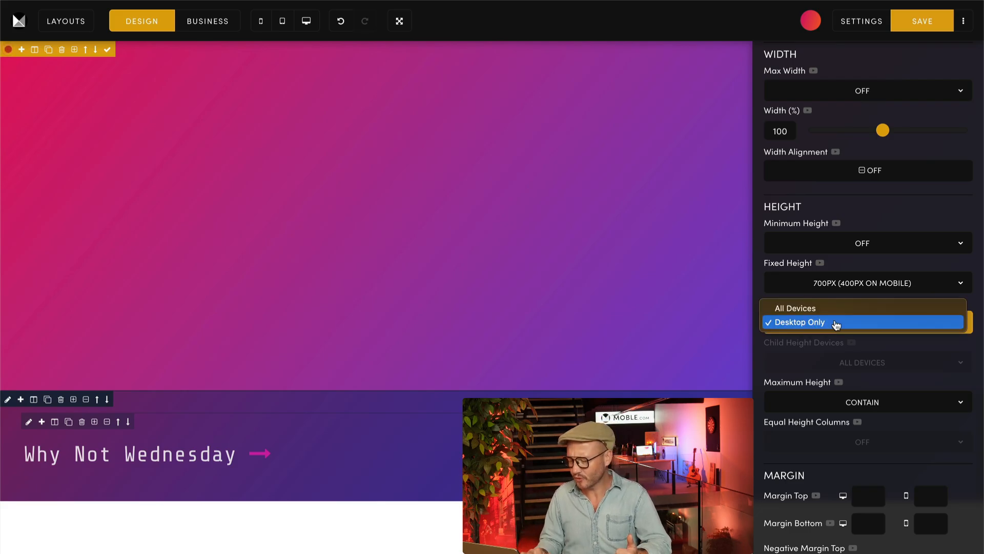
pyautogui.click(788, 310)
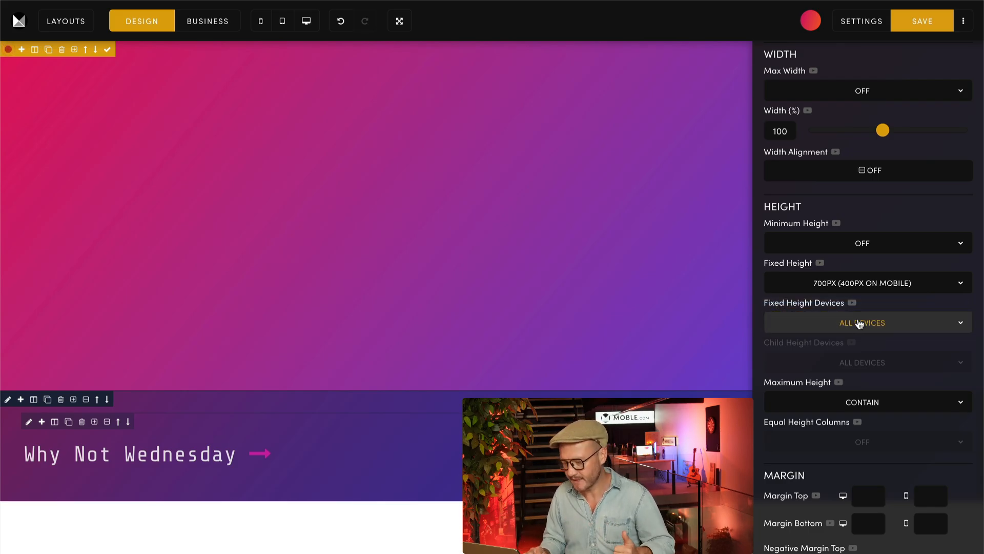
pyautogui.click(262, 24)
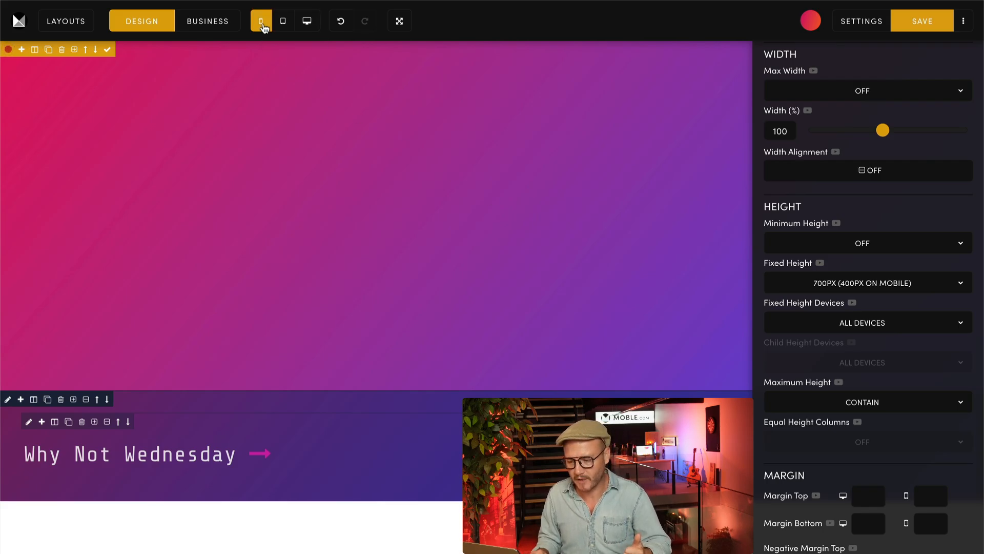
pyautogui.click(262, 25)
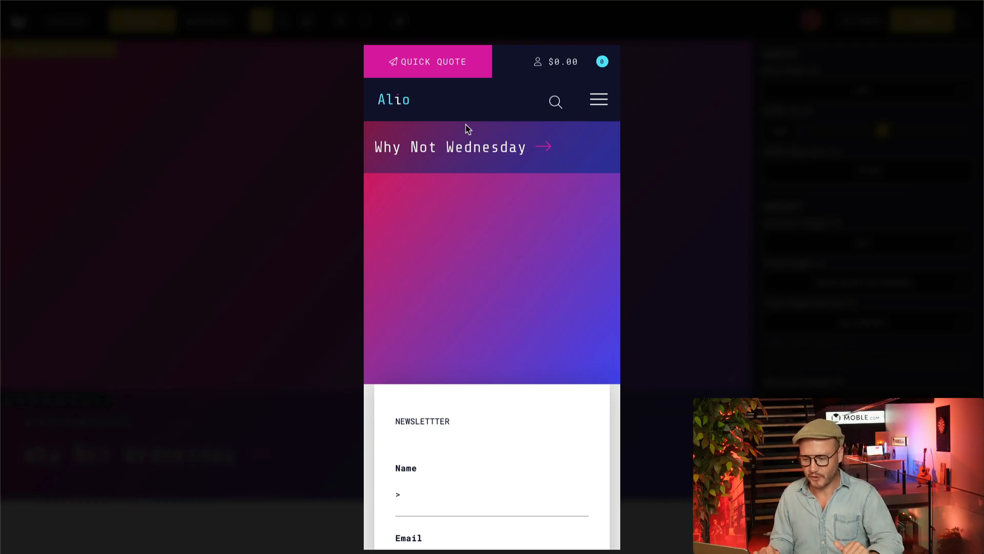
pyautogui.click(264, 186)
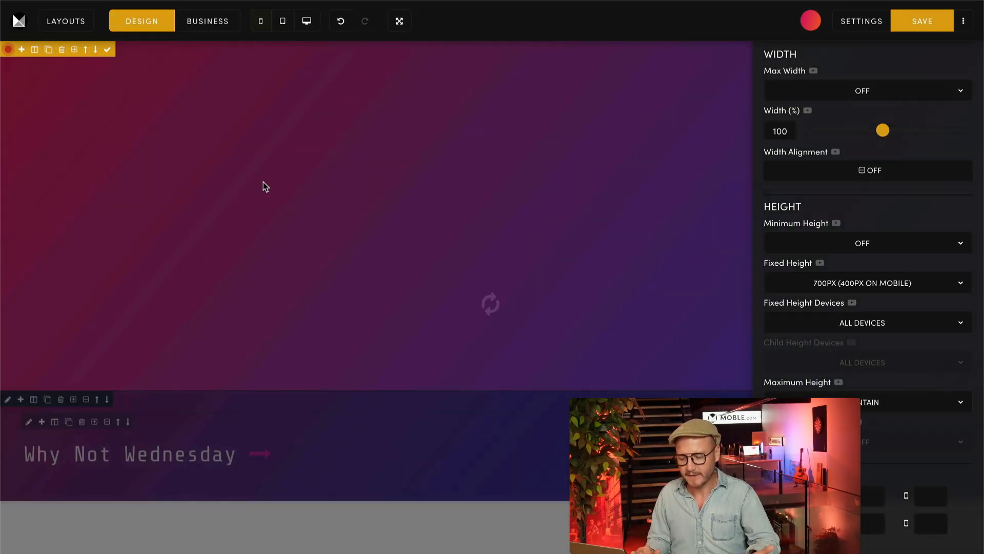
# Step: Apply the text container's child height to all devices and preview the page at mobile size
pyautogui.click(7, 399)
pyautogui.scroll(6, 823, 103)
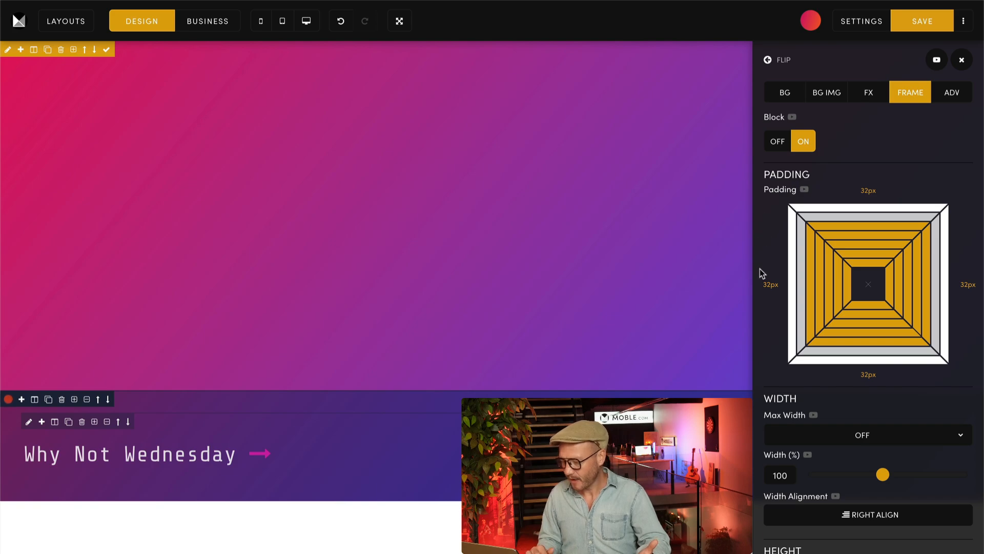
pyautogui.scroll(-6, 763, 273)
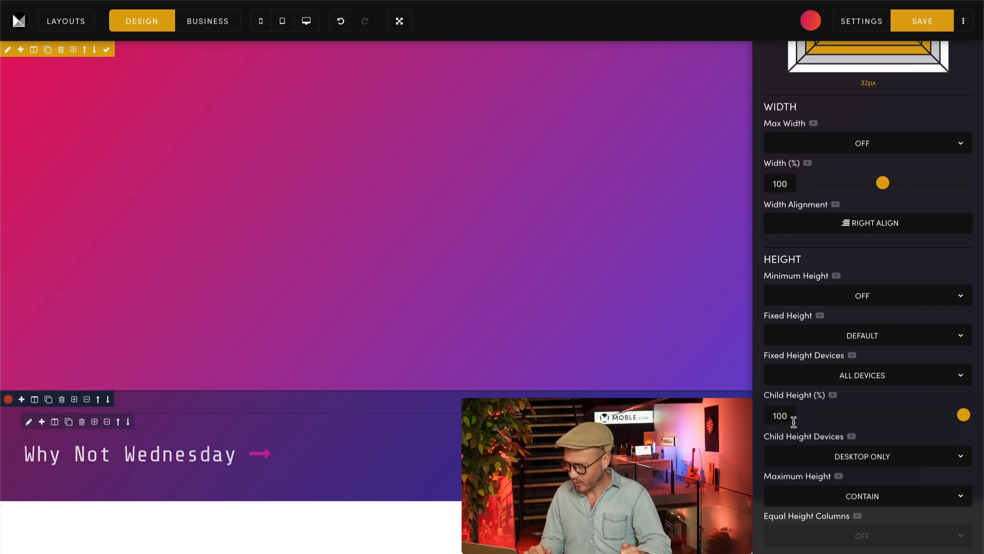
pyautogui.scroll(-3, 841, 400)
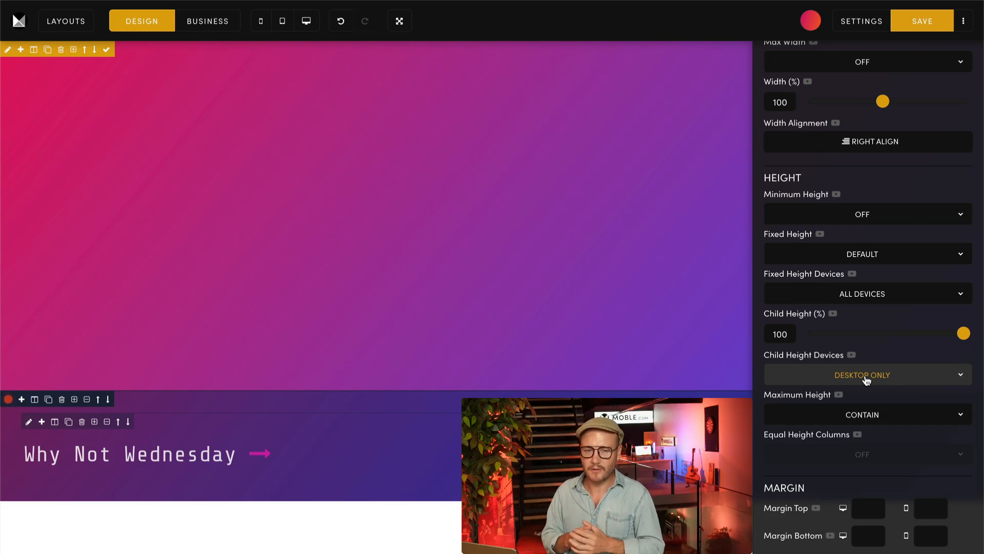
pyautogui.click(866, 379)
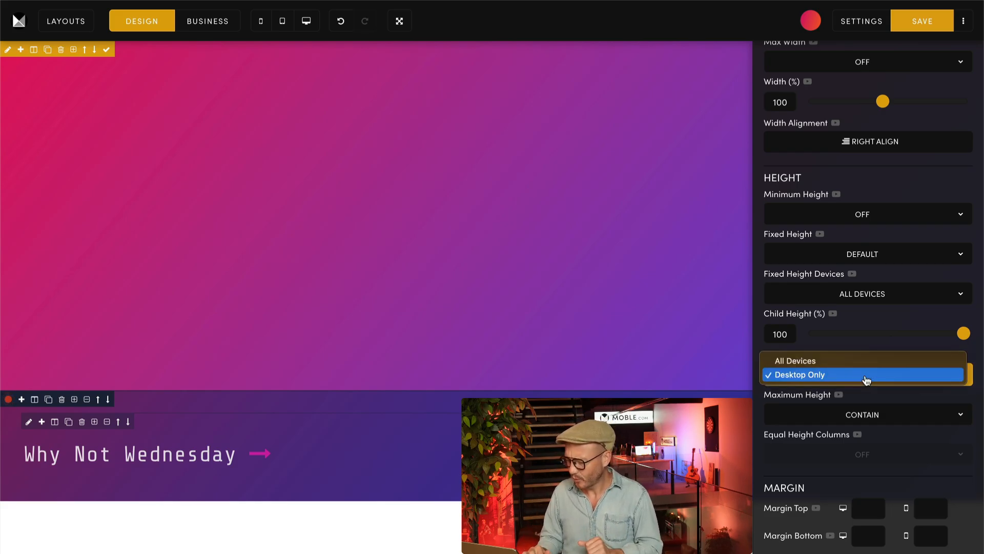
pyautogui.click(785, 362)
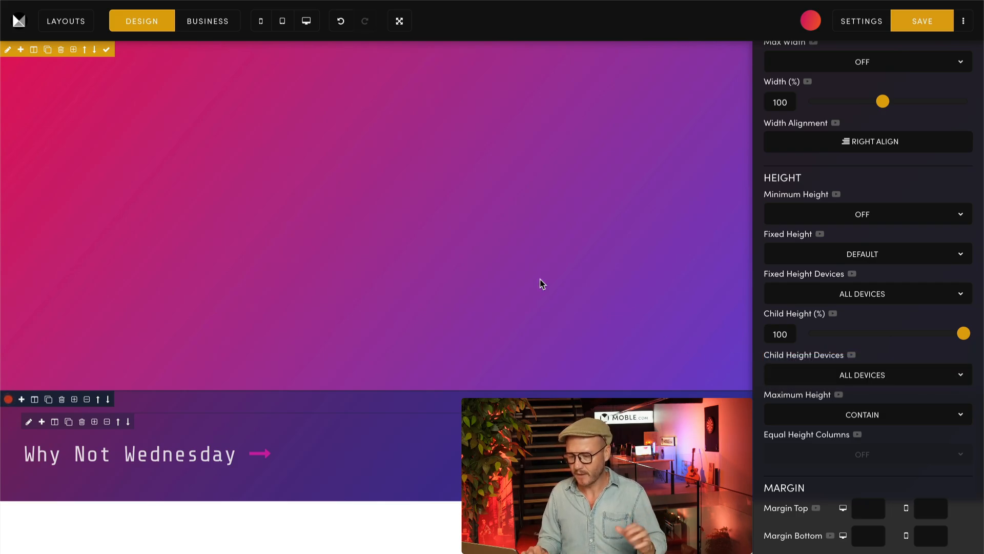
pyautogui.click(262, 24)
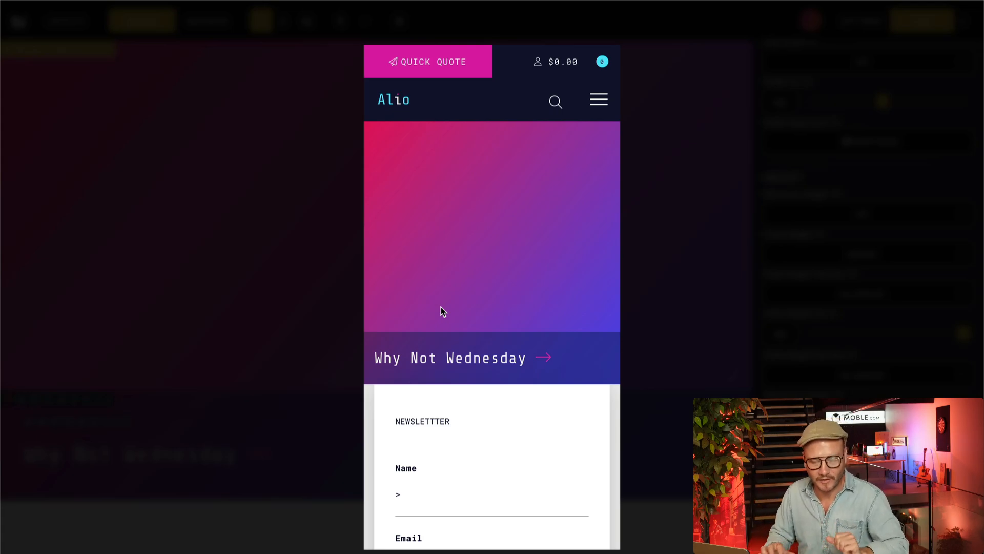
pyautogui.click(317, 307)
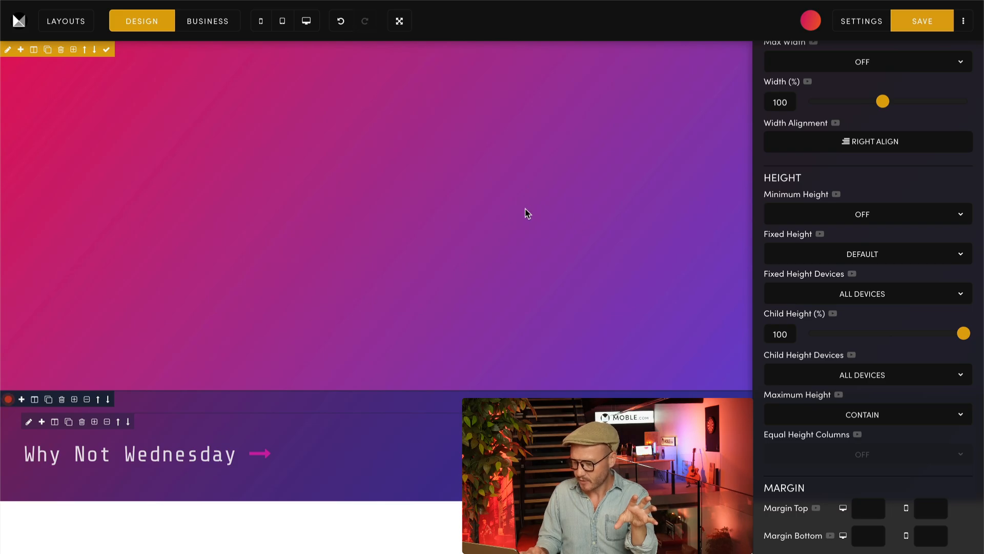
# Step: Paste the copied "Gluten-free aesthetic" placeholder paragraph three times above the "Why Not Wednesday" line
pyautogui.click(25, 457)
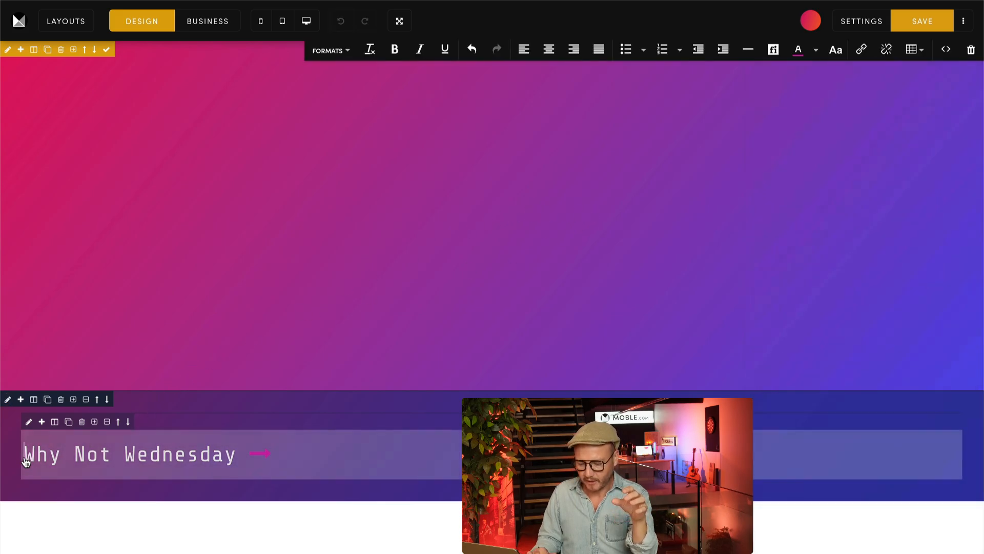
pyautogui.click(44, 417)
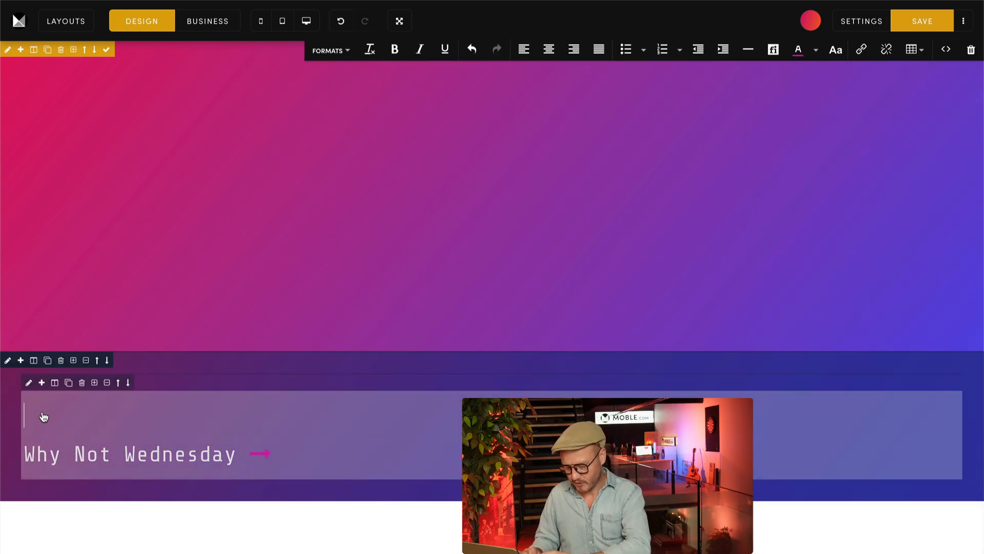
pyautogui.hotkey('ctrl', 'v')
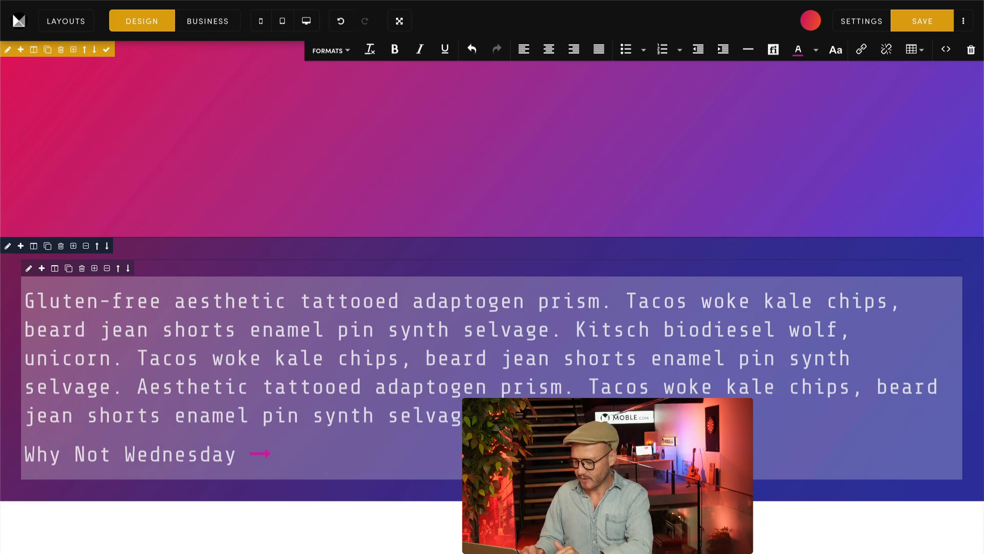
pyautogui.press('Return')
pyautogui.write('Gluten-free aesthetic tattooed adaptogen prism. Tacos woke kale chips, beard jean shorts enamel pin synth selvage. Kitsch biodiesel wolf, unicorn. Tacos woke kale chips, beard jean shorts enamel pin synth selvage. Aesthetic tattooed adaptogen prism. Tacos woke kale chips, beard jean shorts enamel pin synth selvage kitsch biodiesel.')
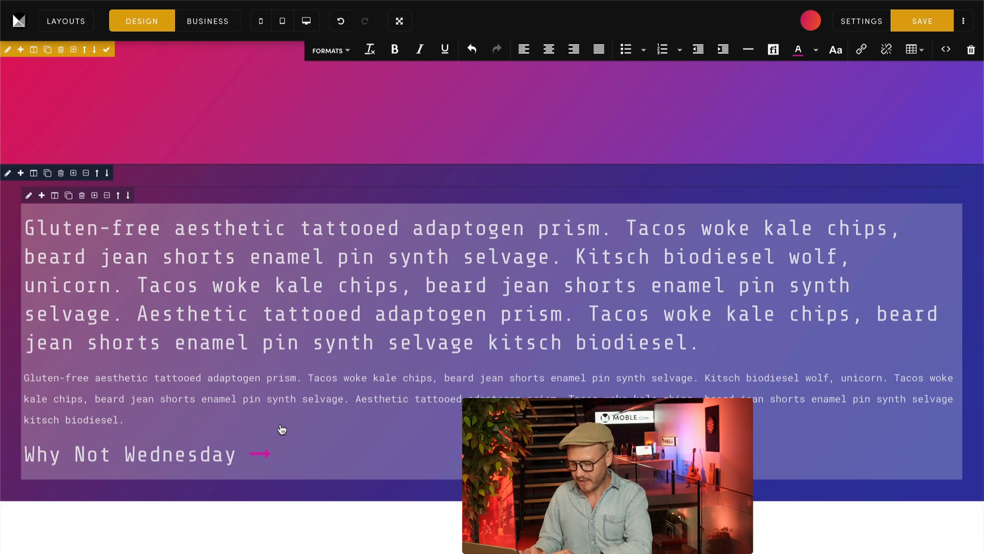
pyautogui.press('Return')
pyautogui.write('Gluten-free aesthetic tattooed adaptogen prism. Tacos woke kale chips, beard jean shorts enamel pin synth selvage. Kitsch biodiesel wolf, unicorn. Tacos woke kale chips, beard jean shorts enamel pin synth selvage. Aesthetic tattooed adaptogen prism. Tacos woke kale chips, beard jean shorts enamel pin synth selvage kitsch biodiesel.')
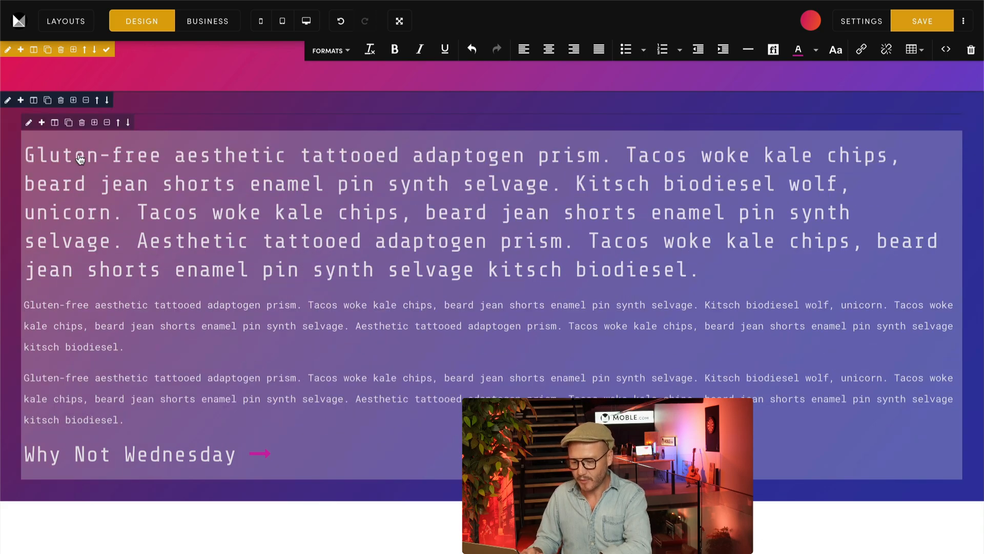
# Step: Colour "Gluten-free aesthetic tattooed adaptogen prism." in the large paragraph and "Gluten-free aesthetic" in the third paragraph light blue
pyautogui.click(233, 169)
pyautogui.moveTo(613, 163); pyautogui.dragTo(20, 154)
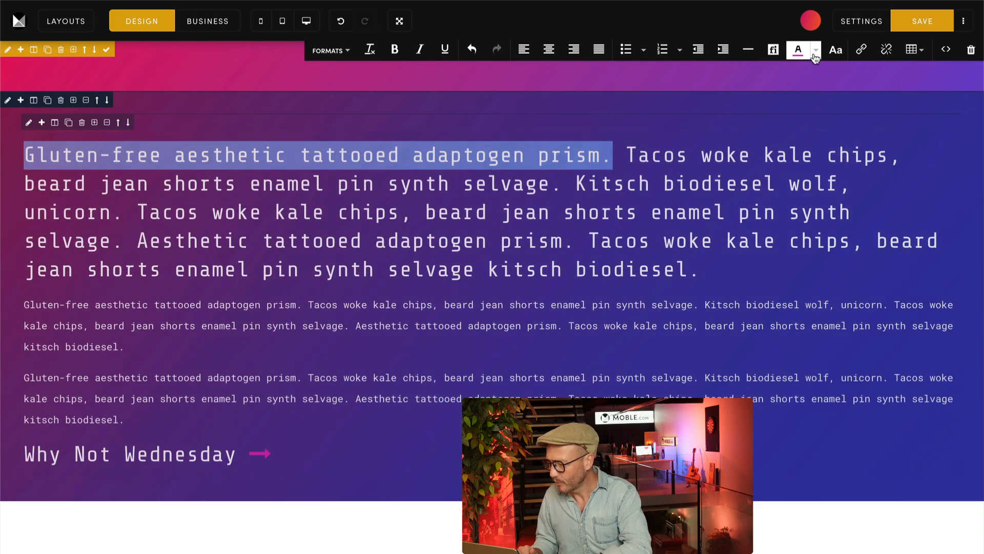
pyautogui.click(815, 50)
pyautogui.click(784, 78)
pyautogui.click(753, 153)
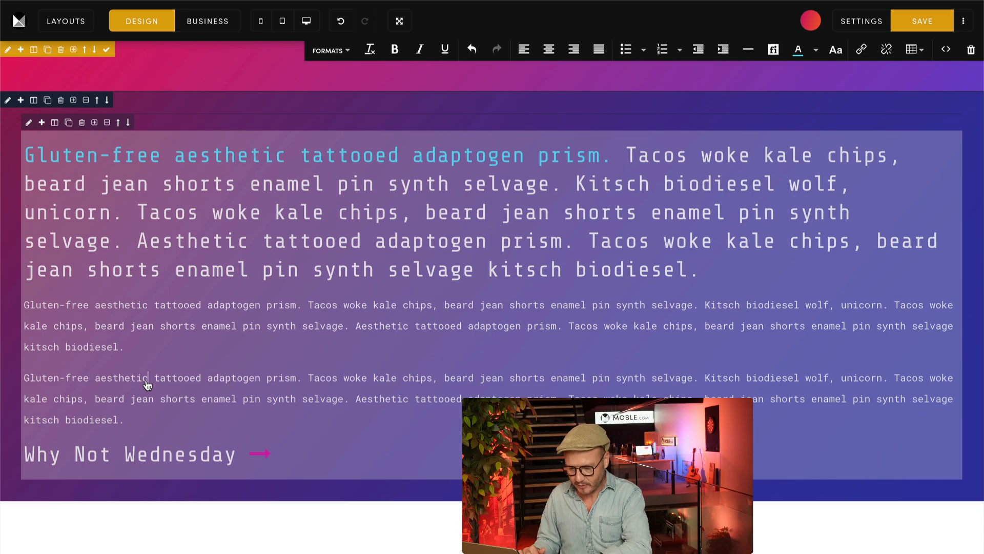
pyautogui.moveTo(148, 385); pyautogui.dragTo(23, 384)
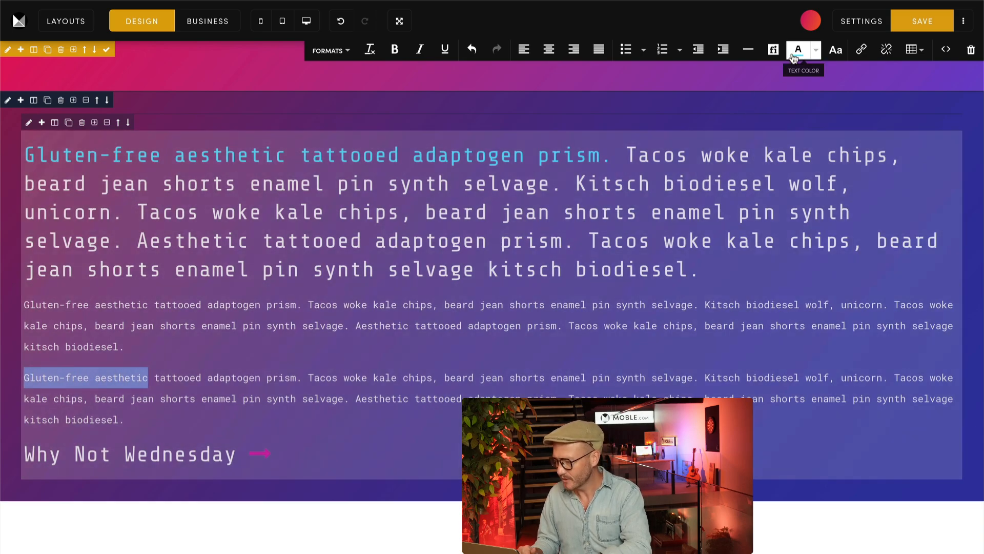
pyautogui.click(794, 59)
# Step: Paste a fourth placeholder paragraph above the "Why Not Wednesday" line and leave text editing
pyautogui.click(167, 424)
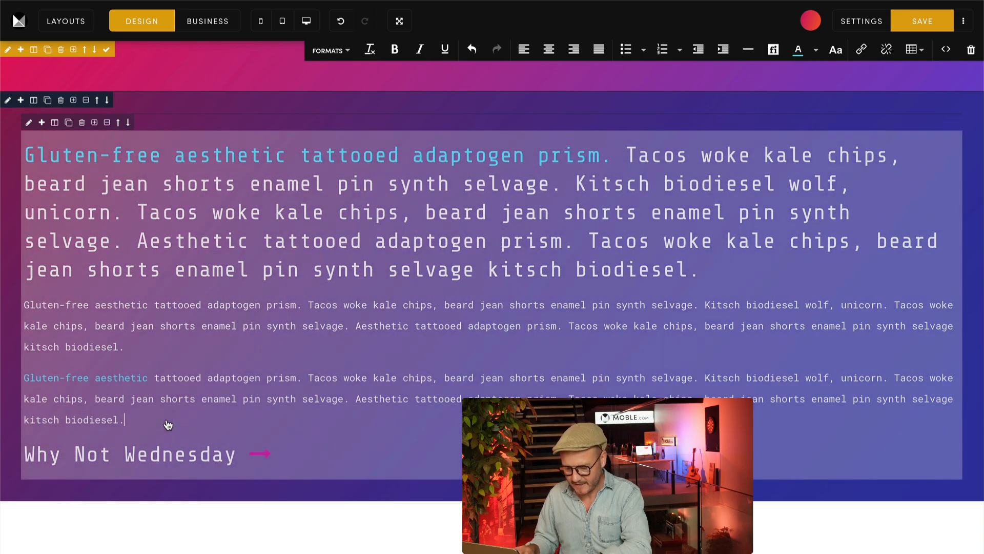
pyautogui.press('Return')
pyautogui.write('Gluten-free aesthetic tattooed adaptogen prism. Tacos woke kale chips, beard jean shorts enamel pin synth selvage. Kitsch biodiesel wolf, unicorn. Tacos woke kale chips, beard jean shorts enamel pin synth selvage. Aesthetic tattooed adaptogen prism. Tacos woke kale chips, beard jean shorts enamel pin synth selvage kitsch biodiesel.')
pyautogui.scroll(-2, 241, 288)
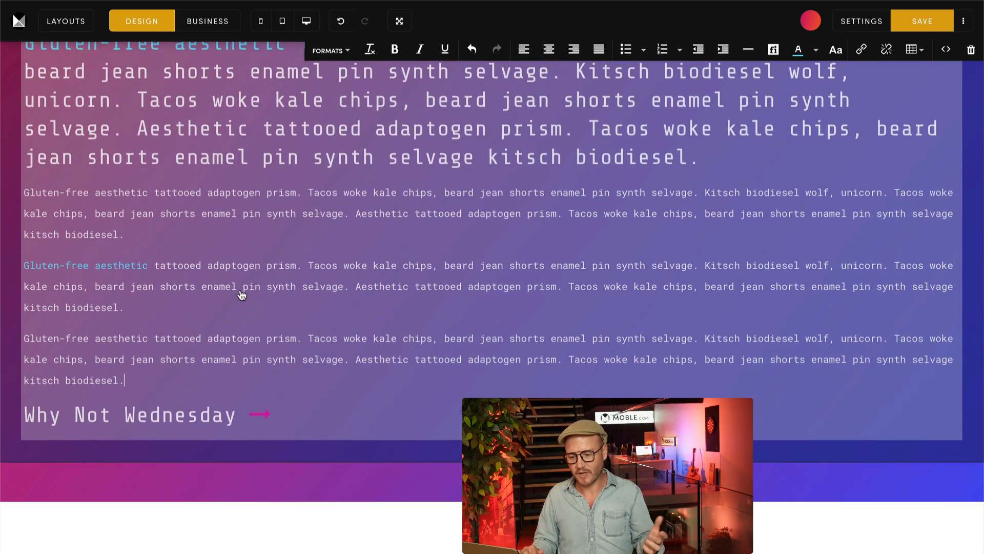
pyautogui.click(17, 213)
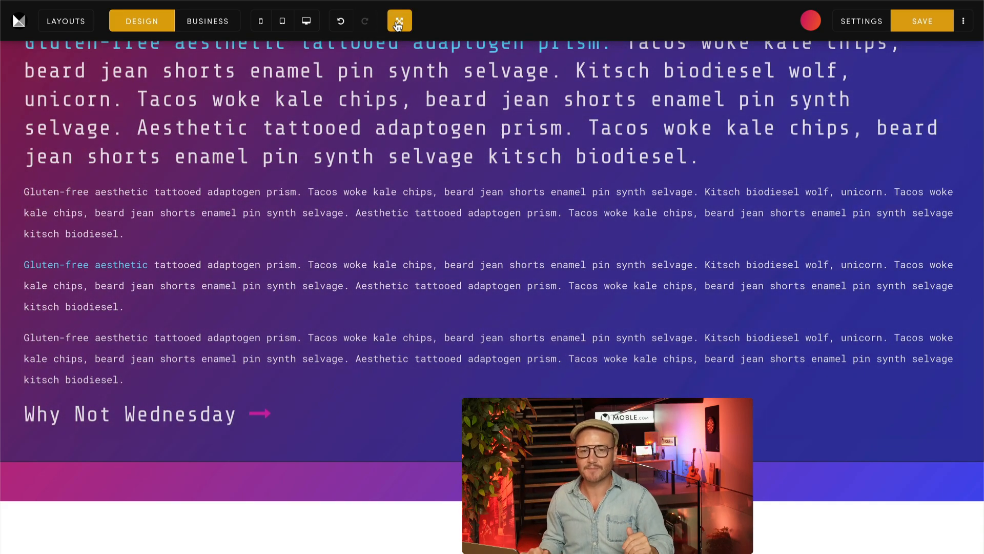
# Step: Turn on the expanded layout view and delete the fourth placeholder paragraph above "Why Not Wednesday"
pyautogui.click(399, 21)
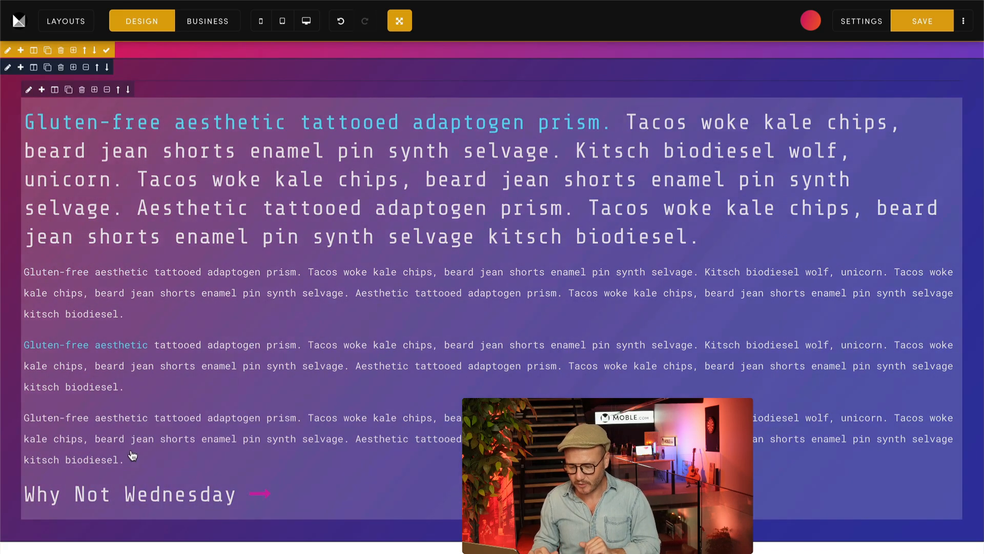
pyautogui.click(142, 463)
pyautogui.moveTo(144, 464); pyautogui.dragTo(24, 416)
pyautogui.press('BackSpace')
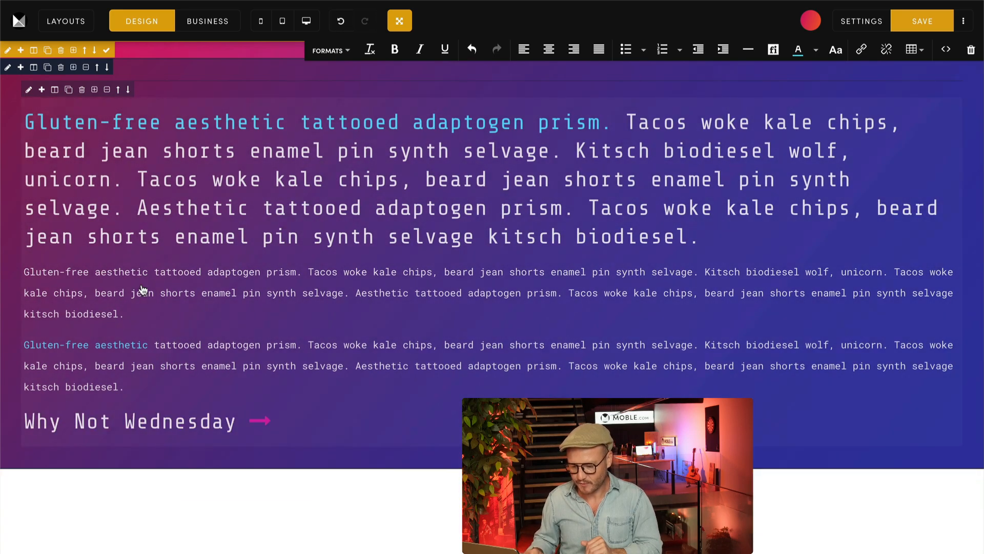
pyautogui.click(128, 319)
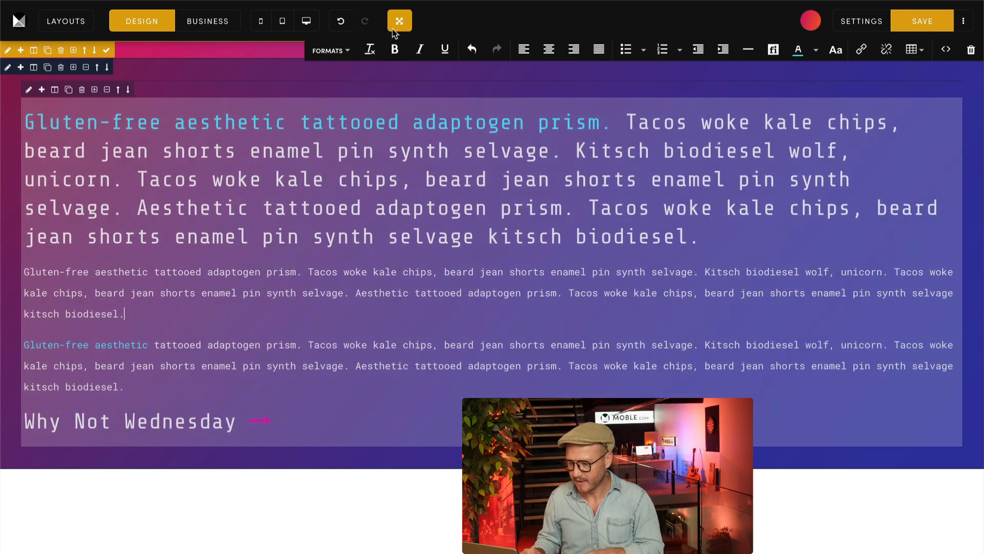
# Step: Turn off the expanded layout view and check how the longer text fits the banner at mobile size
pyautogui.click(399, 24)
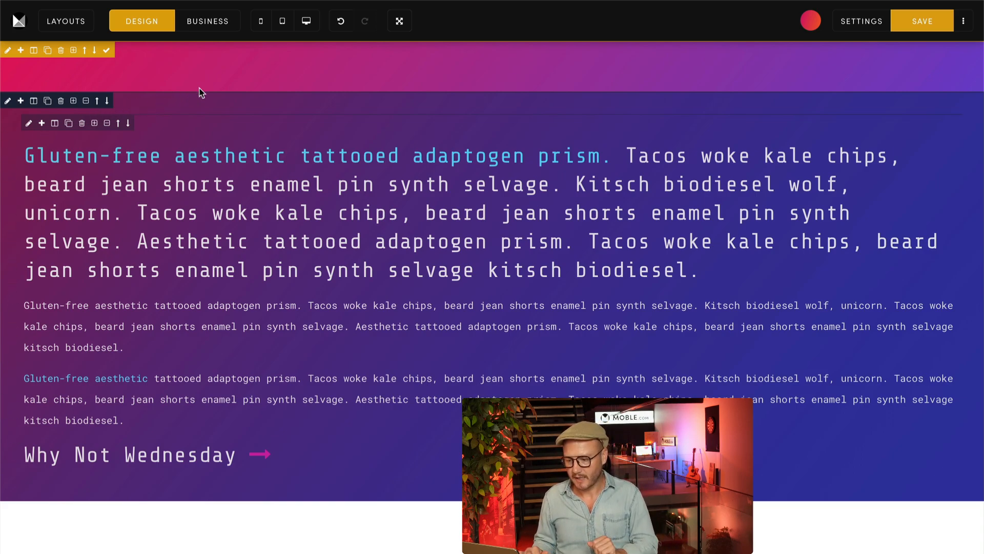
pyautogui.click(260, 21)
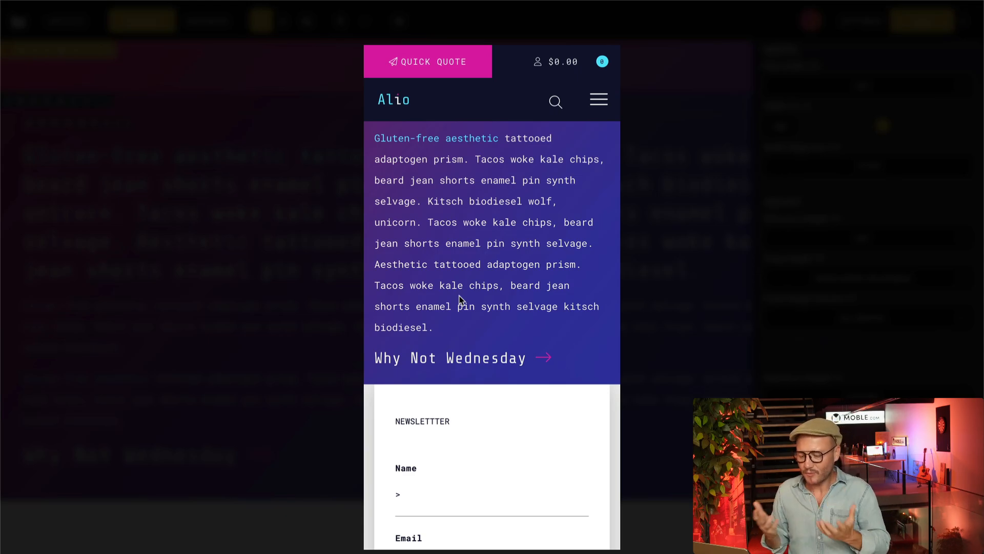
pyautogui.click(334, 321)
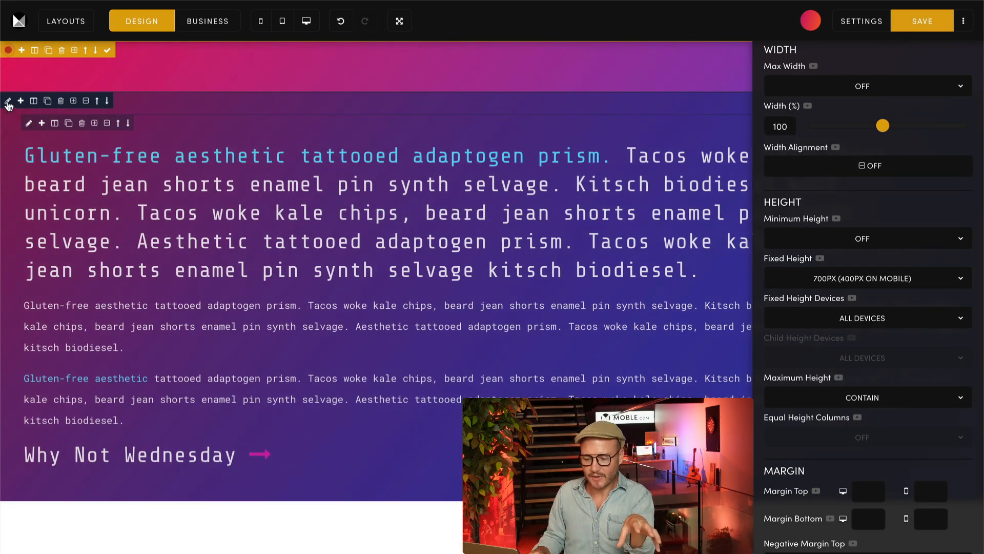
# Step: Restrict the text container's child height to desktop only and preview the page at mobile size
pyautogui.click(8, 102)
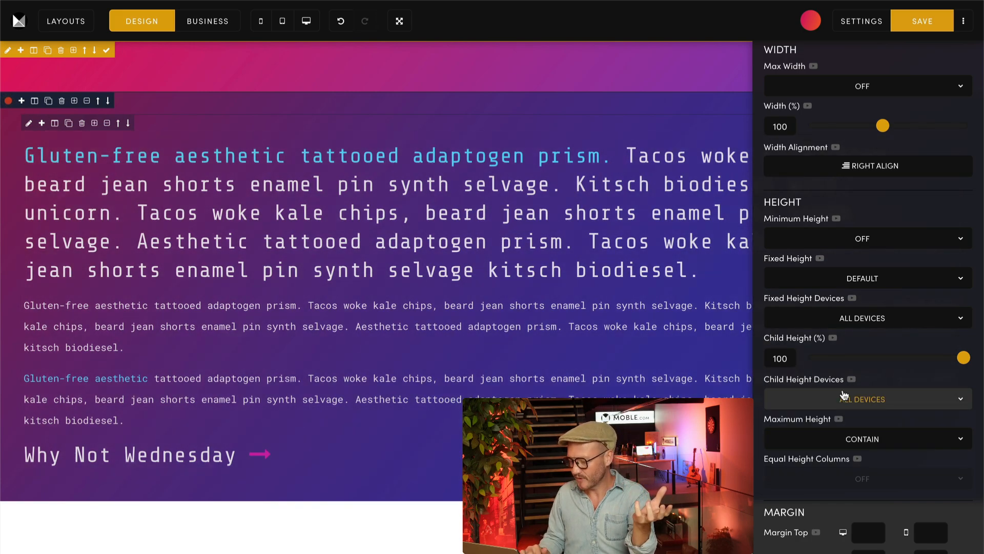
pyautogui.click(844, 395)
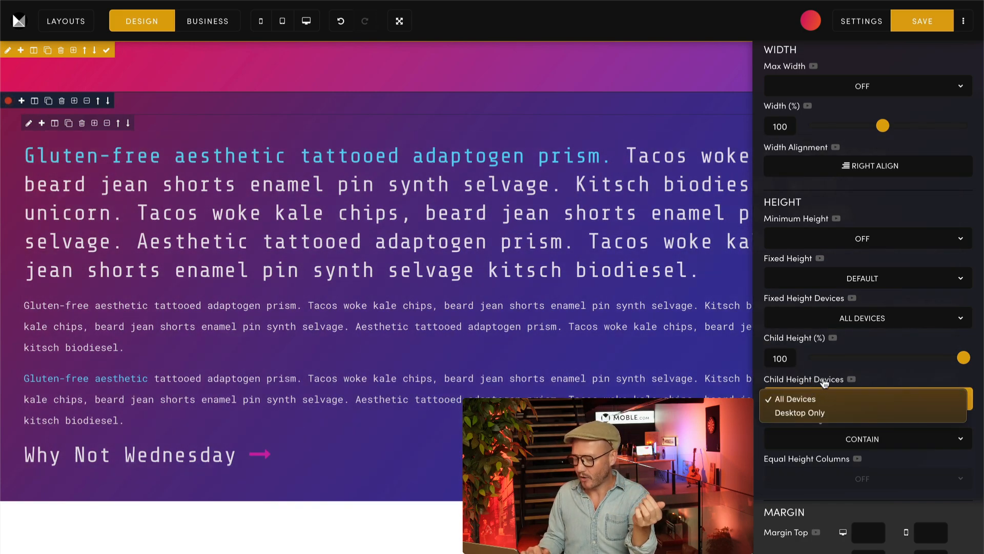
pyautogui.click(810, 412)
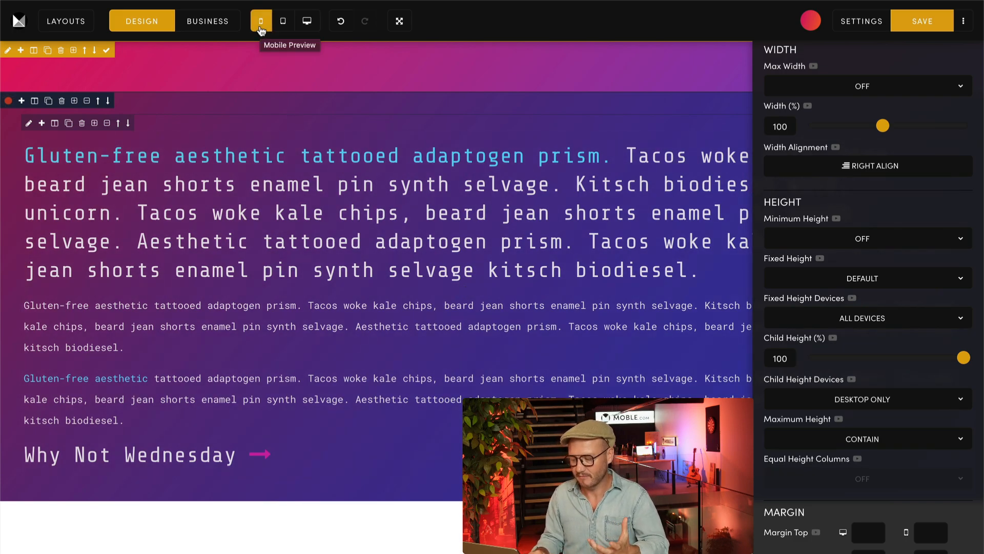
pyautogui.click(260, 23)
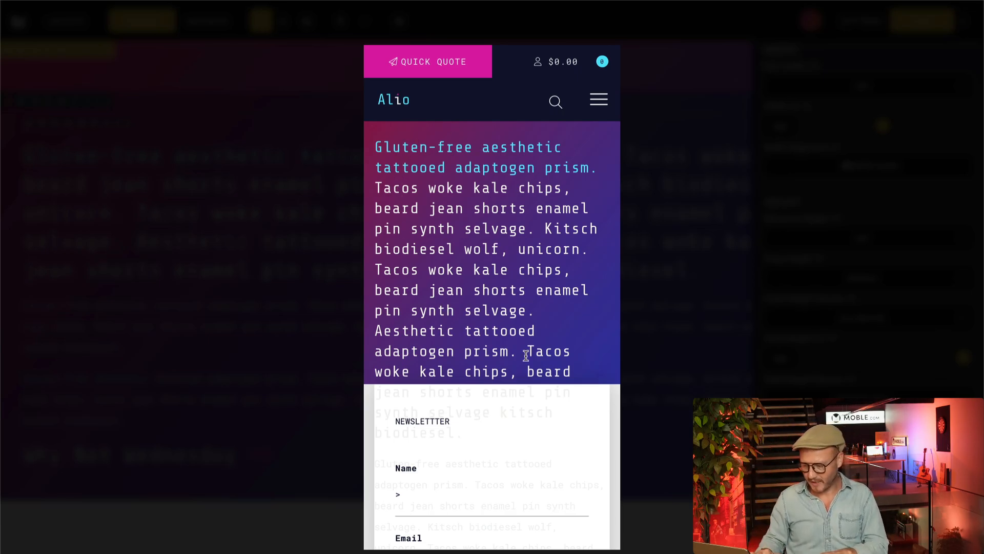
# Step: Highlight the placeholder text that runs past the banner in the mobile preview and exit the preview
pyautogui.moveTo(376, 146); pyautogui.dragTo(543, 488)
pyautogui.scroll(5, 543, 488)
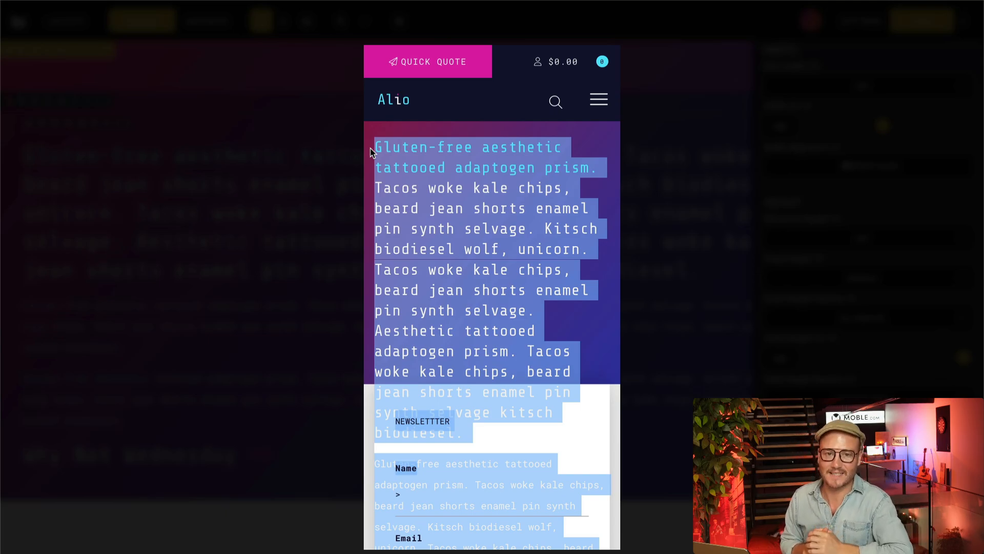
pyautogui.click(277, 143)
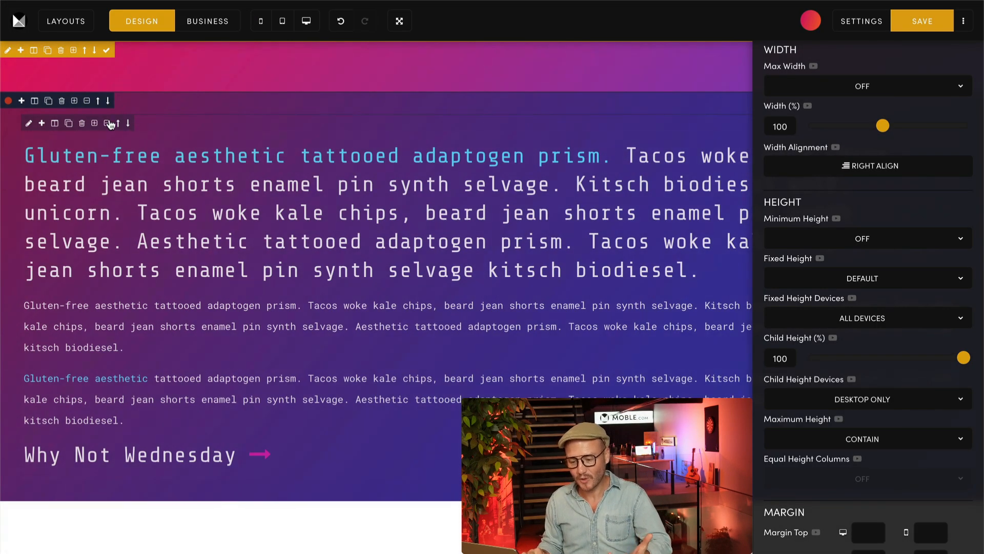
# Step: Restrict the outer banner container's fixed height to desktop only and check the full text in the mobile preview
pyautogui.click(8, 51)
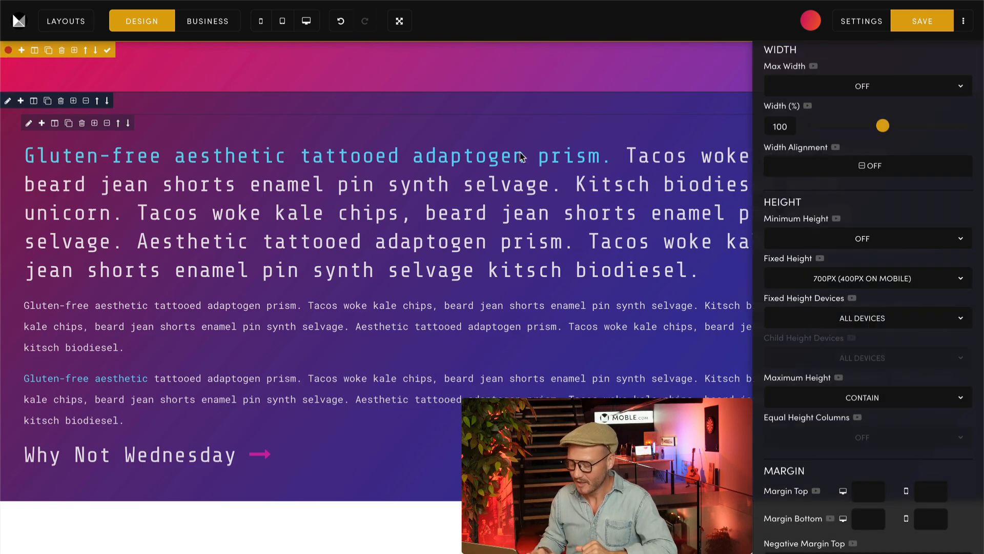
pyautogui.click(811, 318)
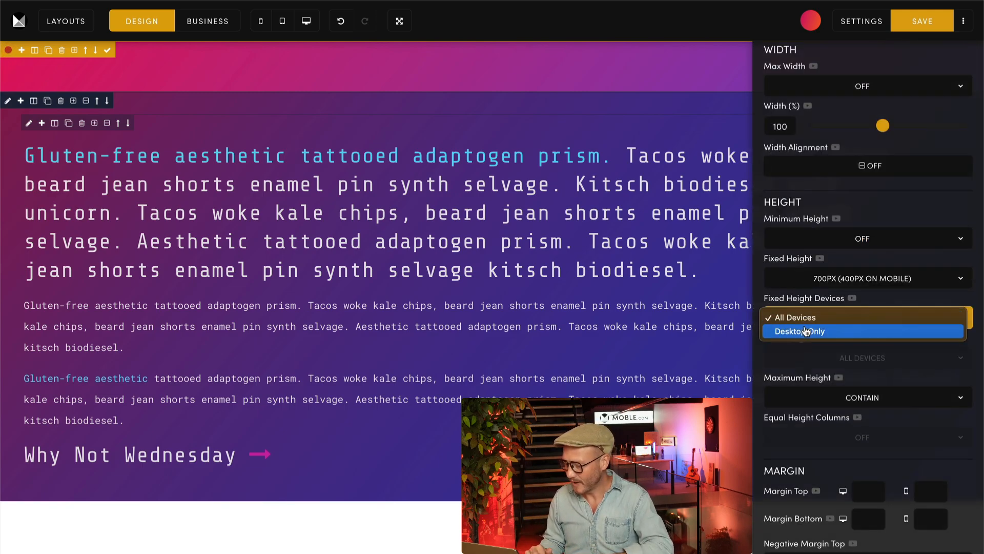
pyautogui.click(806, 331)
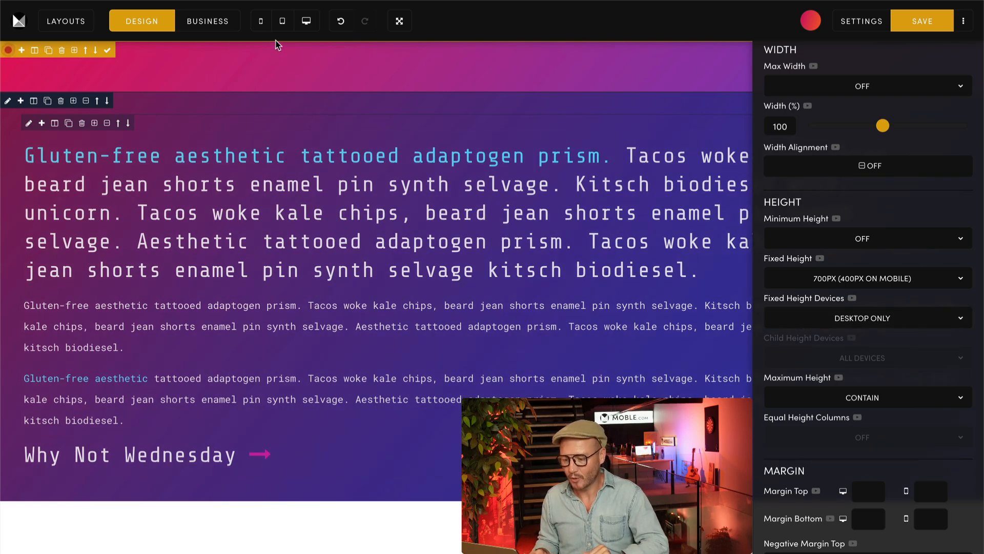
pyautogui.click(260, 23)
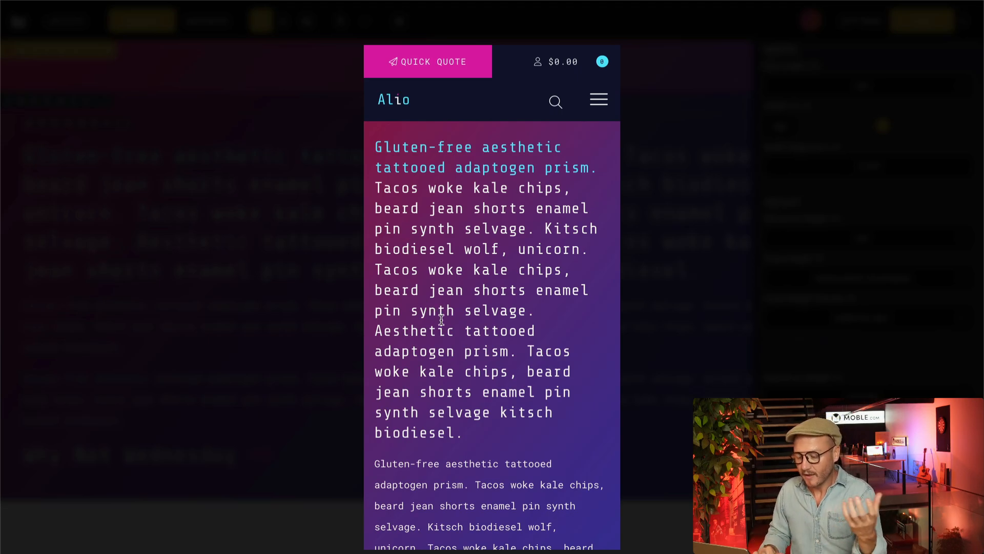
pyautogui.scroll(-5, 442, 333)
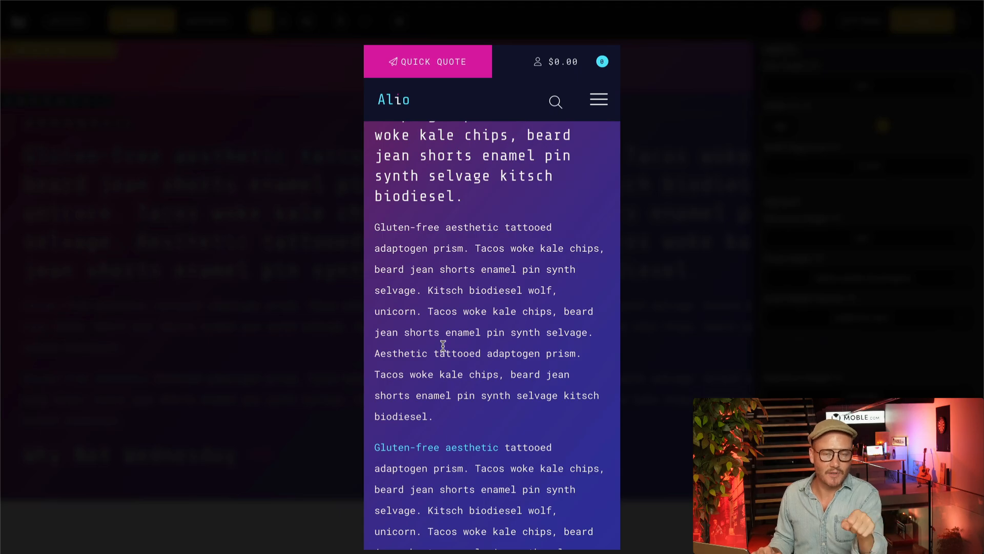
pyautogui.scroll(-5, 444, 338)
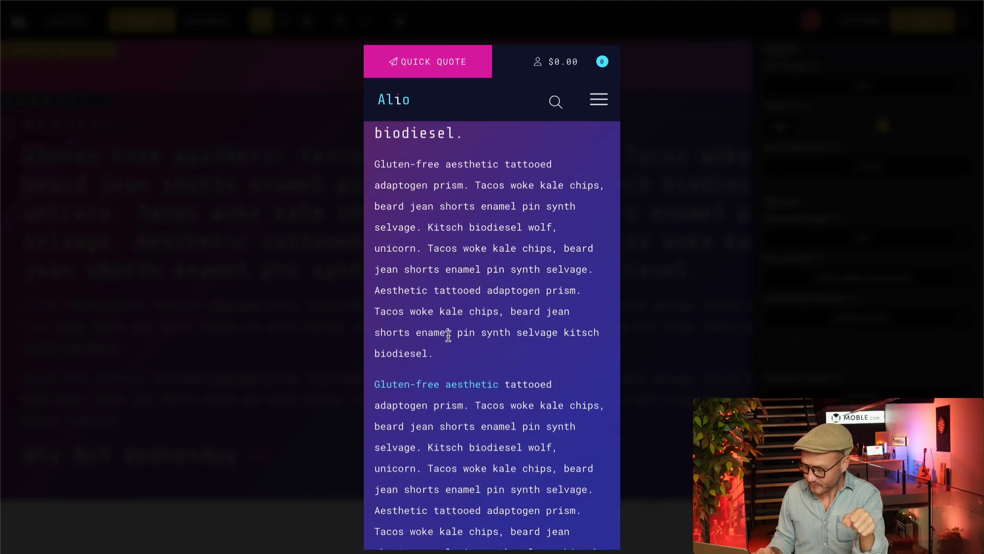
pyautogui.scroll(10, 446, 318)
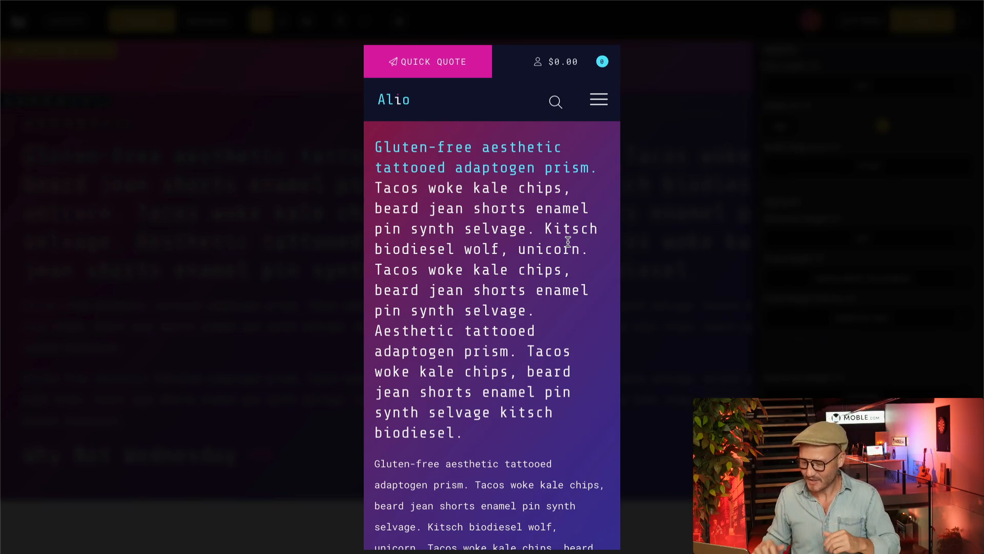
pyautogui.click(336, 265)
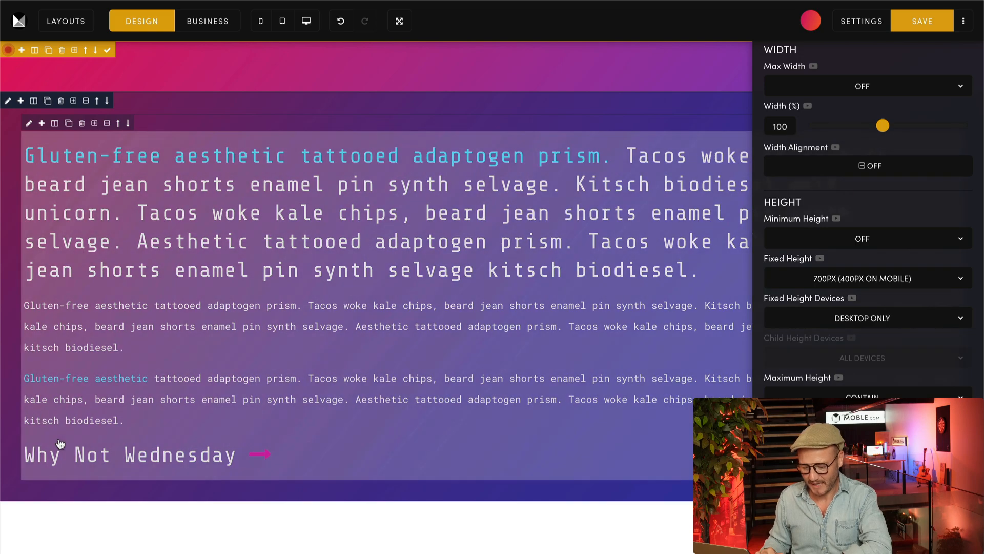
# Step: Delete all the placeholder text above the "Why Not Wednesday" line
pyautogui.click(23, 455)
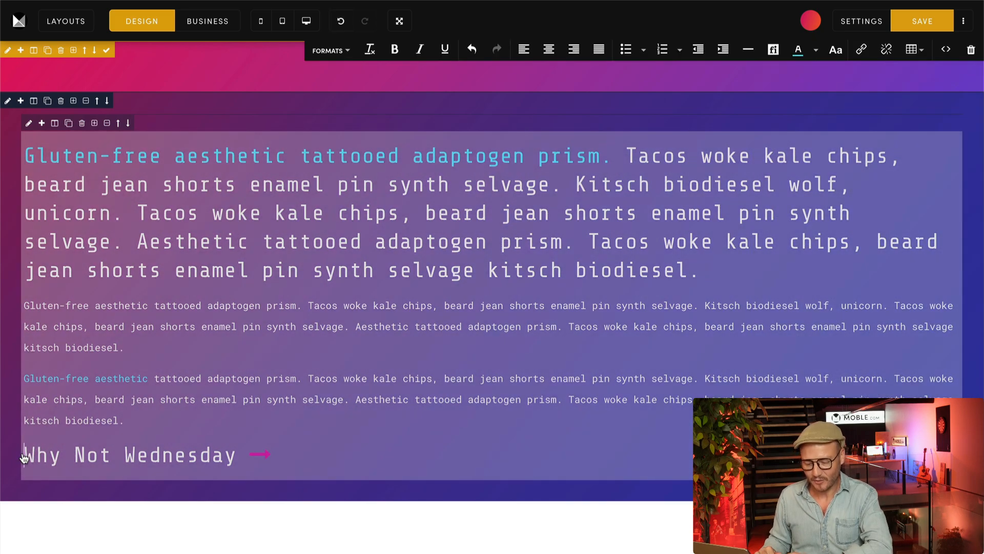
pyautogui.moveTo(23, 454); pyautogui.dragTo(23, 160)
pyautogui.press('BackSpace')
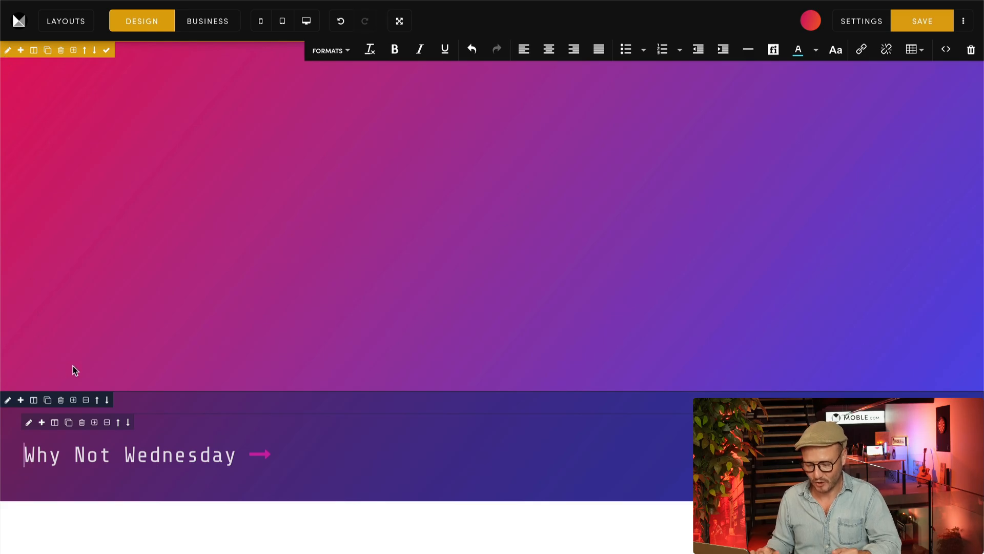
# Step: Set the banner's fixed height devices and the text container's child height devices to All Devices, and close the settings
pyautogui.click(8, 50)
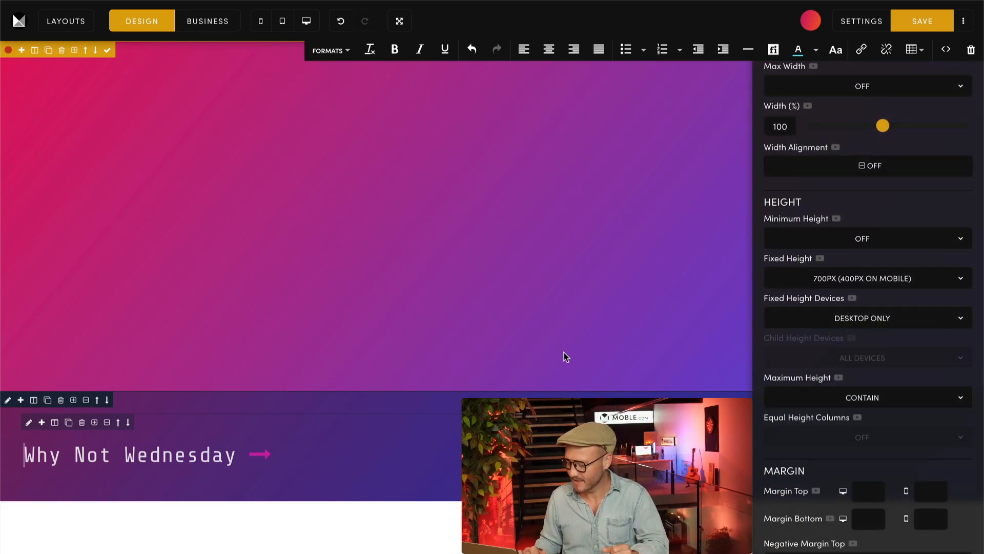
pyautogui.click(860, 322)
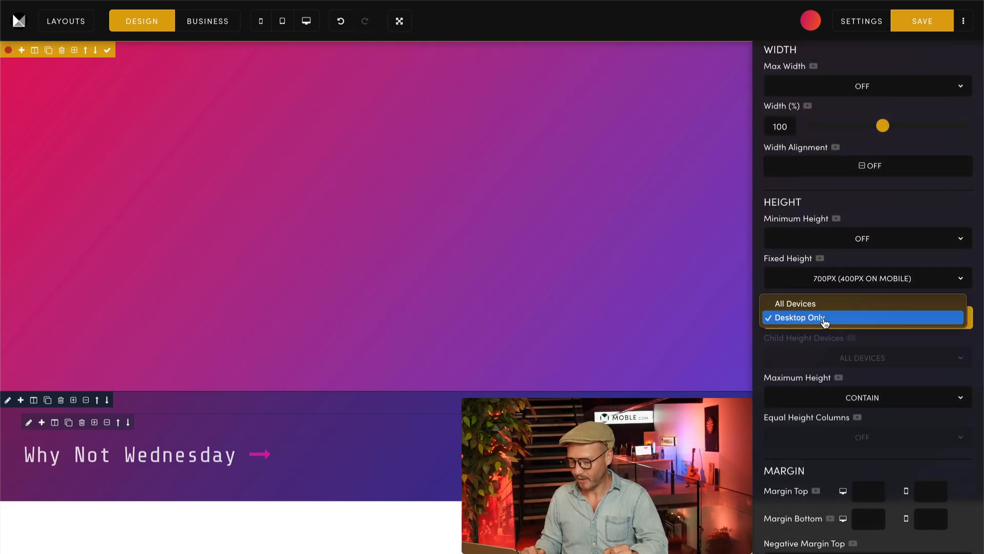
pyautogui.click(795, 303)
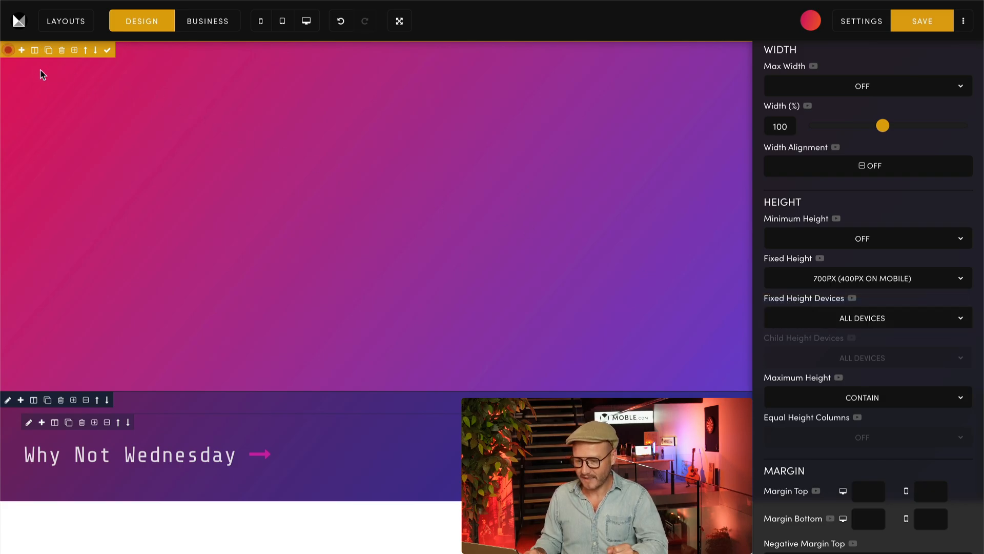
pyautogui.click(7, 400)
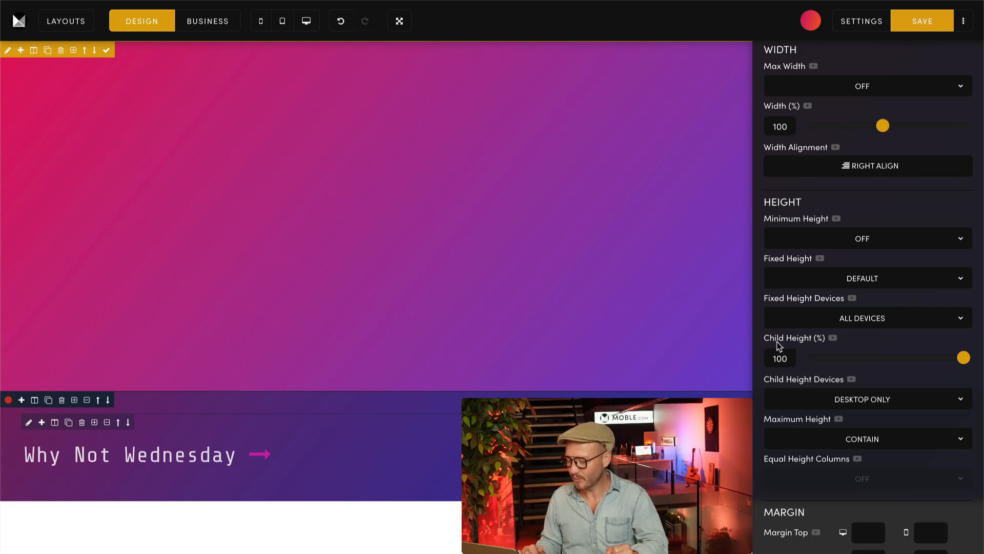
pyautogui.click(786, 394)
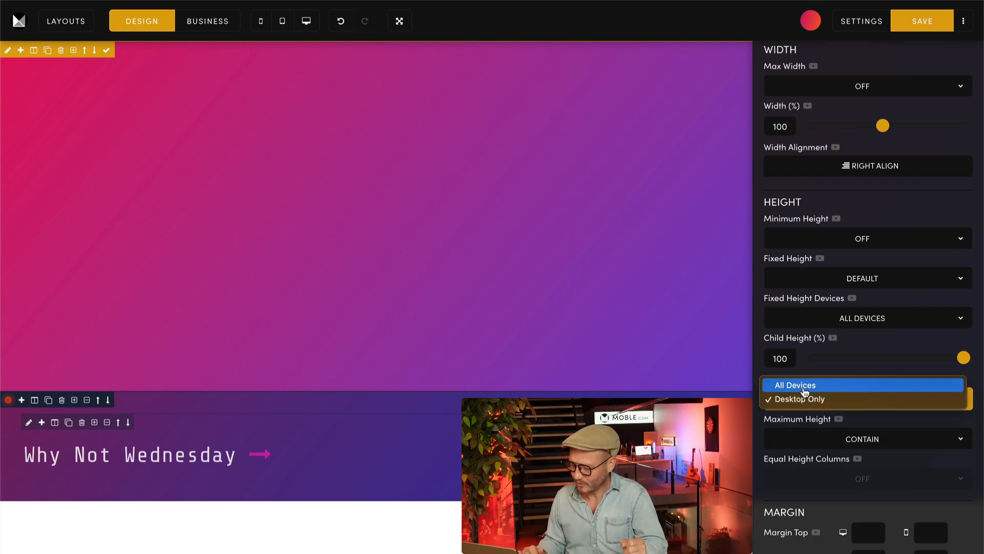
pyautogui.click(804, 394)
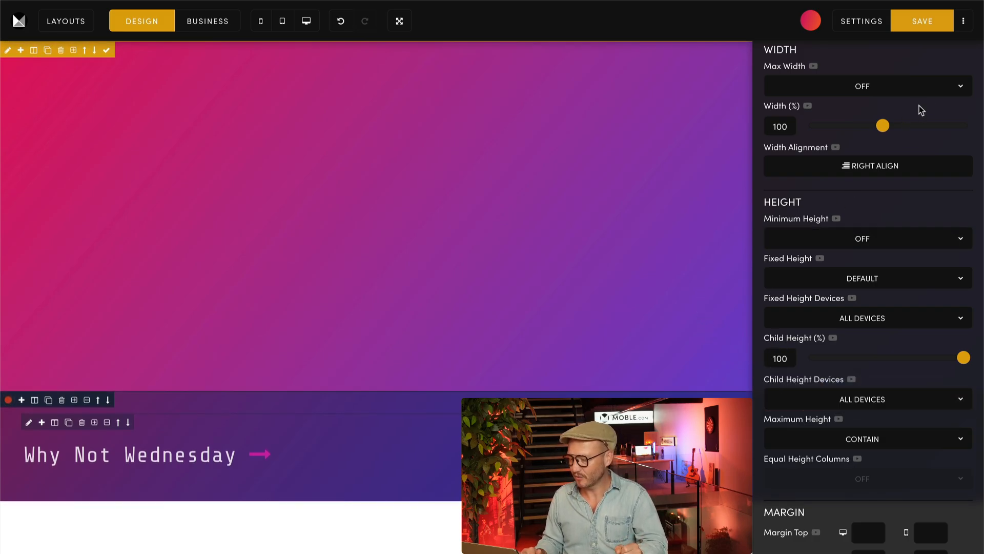
pyautogui.scroll(6, 930, 104)
pyautogui.click(962, 43)
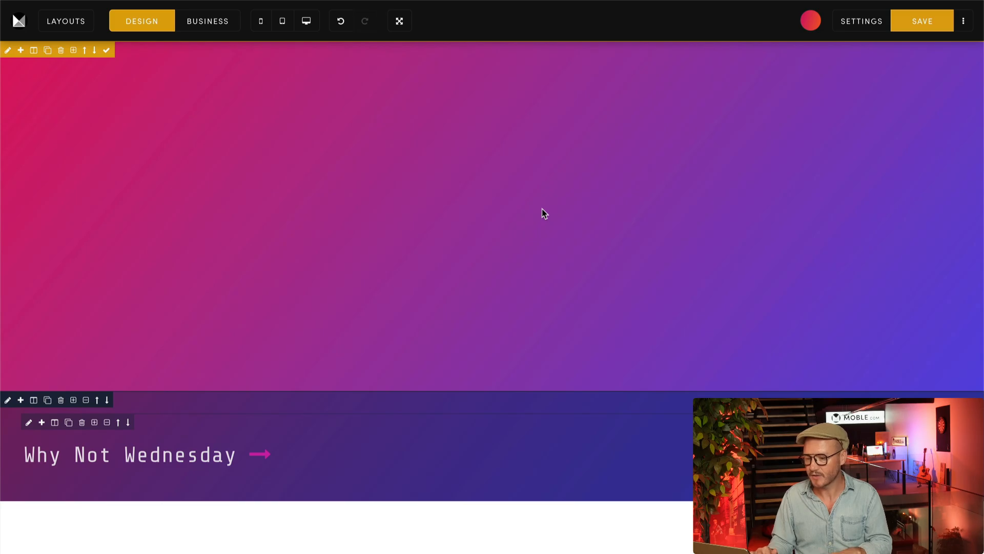
# Step: View the layout library and the Bot Assisted Design options, and close them without changing anything
pyautogui.click(76, 20)
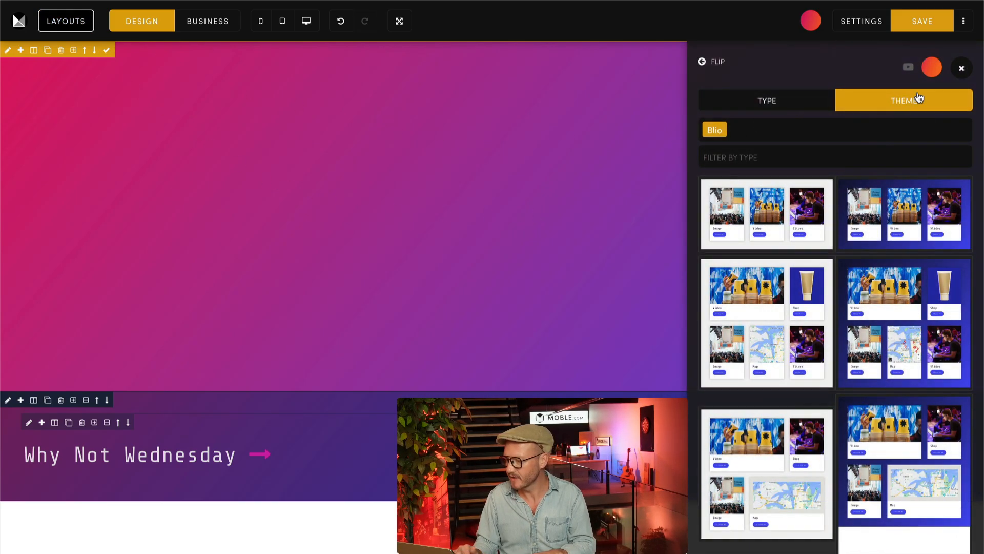
pyautogui.click(932, 67)
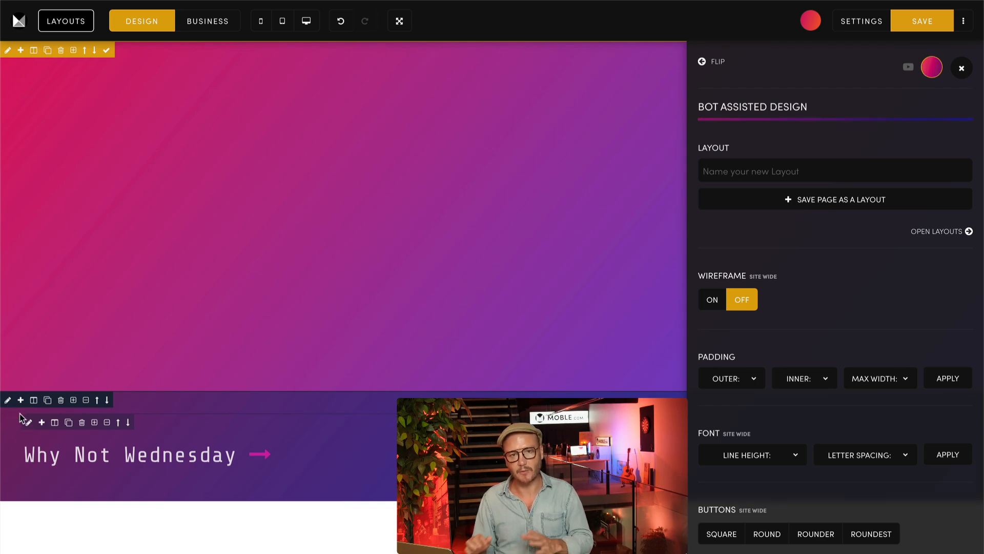
pyautogui.click(961, 70)
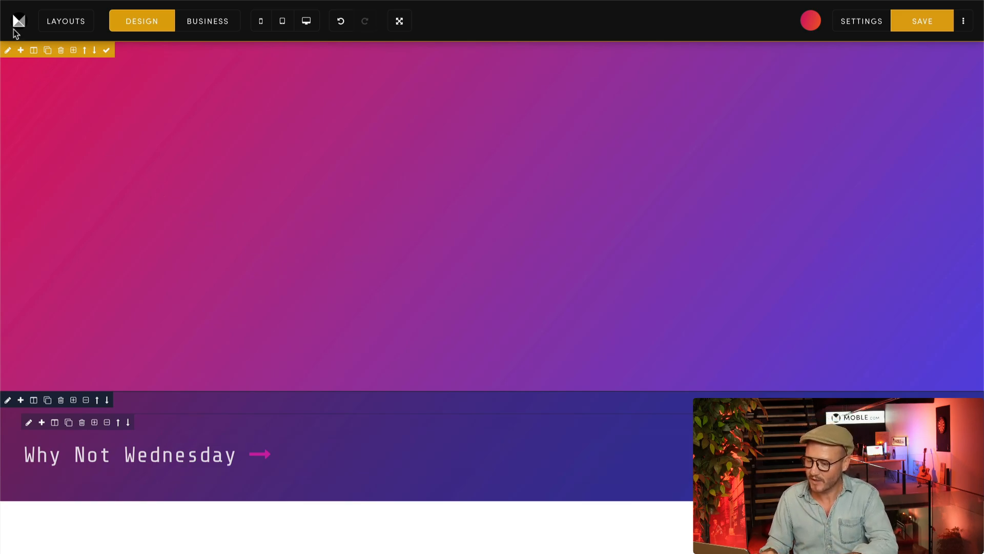
# Step: Set the banner's background colour to #101232, duplicate the banner and close its settings
pyautogui.click(7, 50)
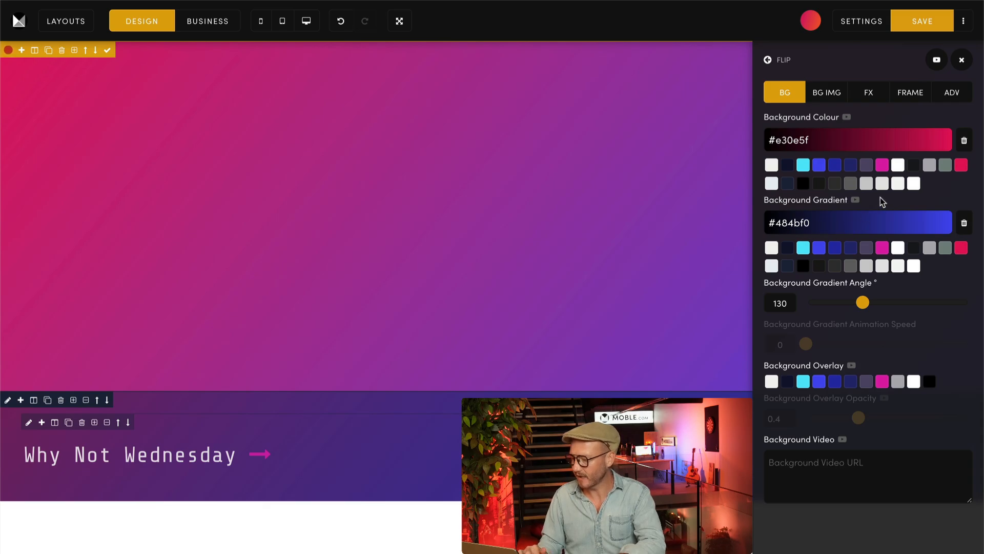
pyautogui.click(788, 165)
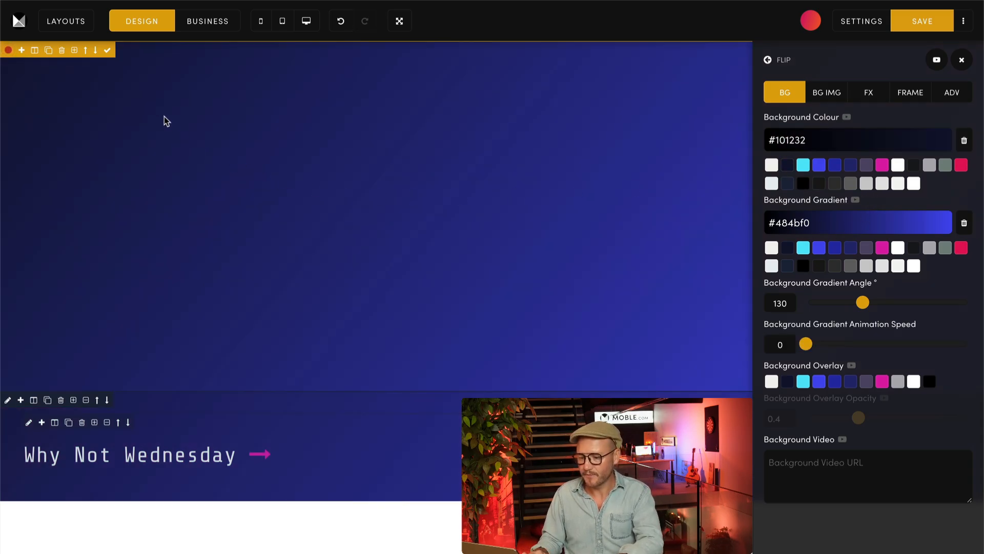
pyautogui.click(108, 51)
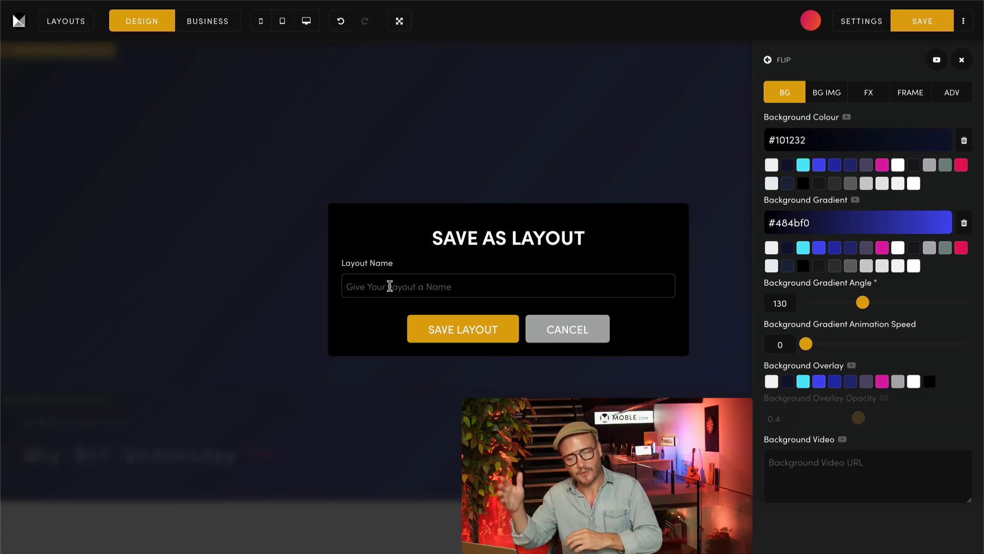
pyautogui.click(550, 323)
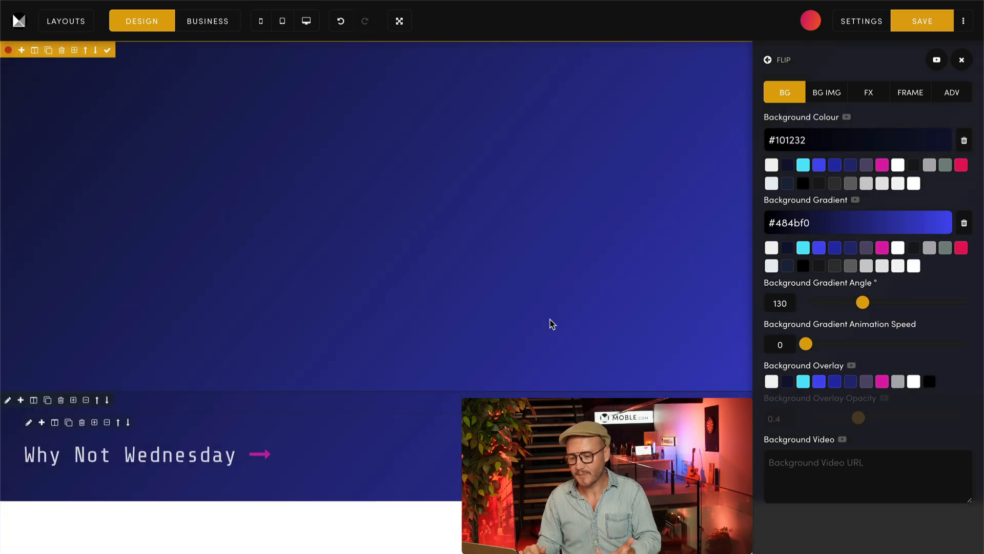
pyautogui.click(48, 51)
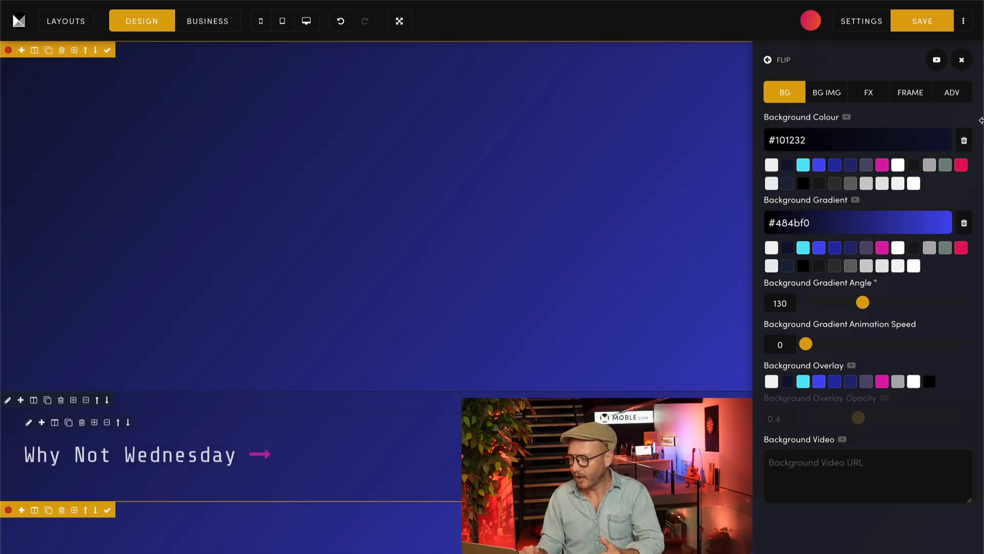
pyautogui.click(961, 60)
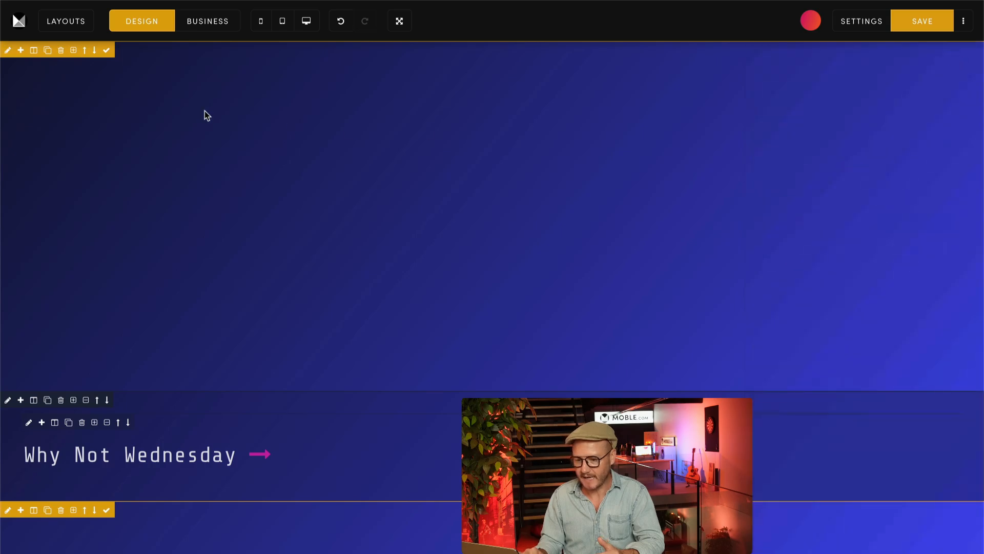
# Step: Remove the first banner's background gradient and give it a solid #101232 background colour
pyautogui.click(7, 50)
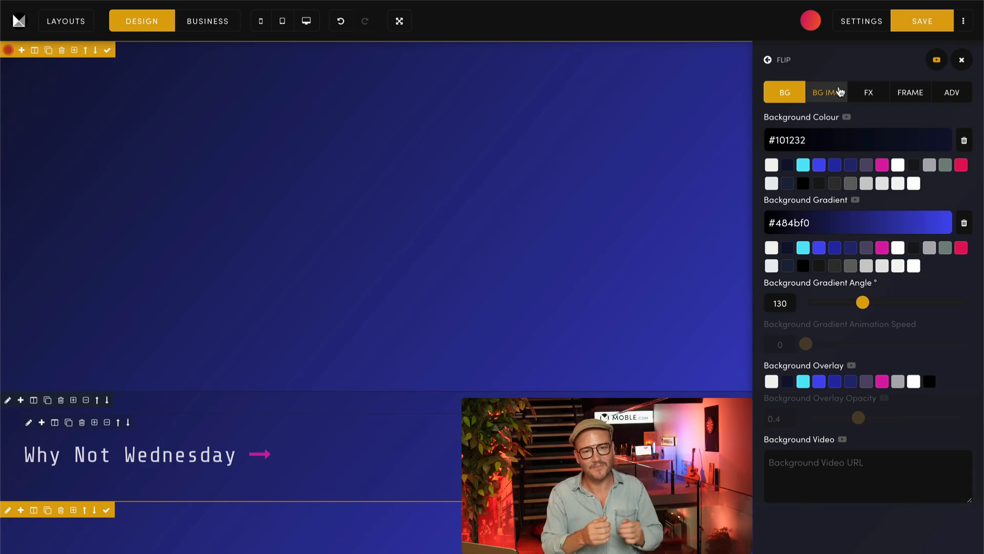
pyautogui.click(964, 223)
pyautogui.click(963, 140)
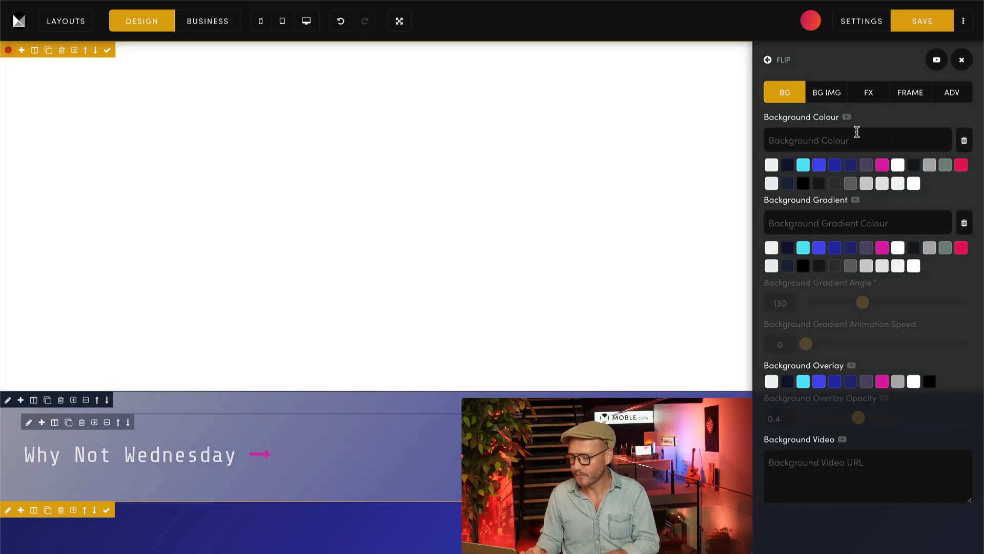
pyautogui.click(787, 166)
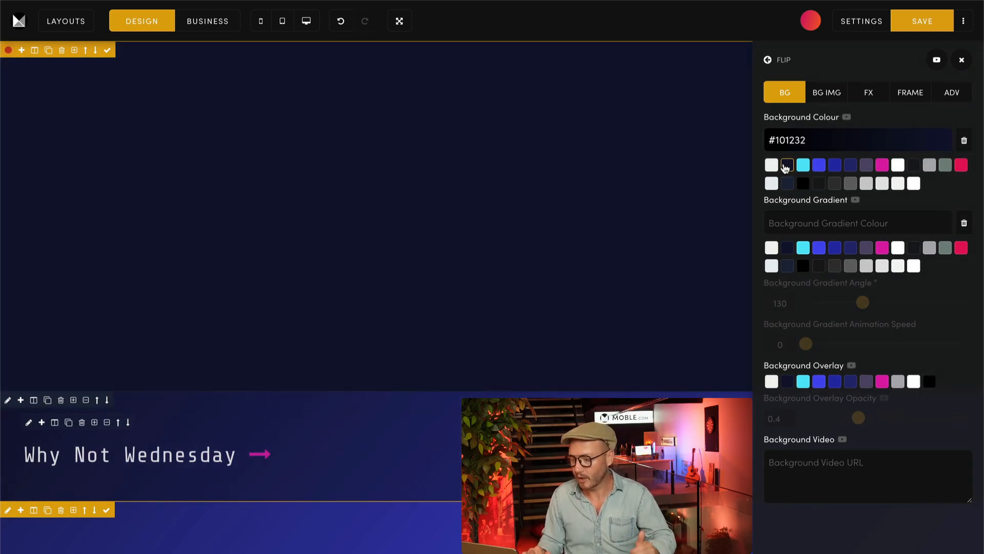
# Step: Use Image-5 from the image library as the banner's background image and set its position to Bottom Centre
pyautogui.click(826, 100)
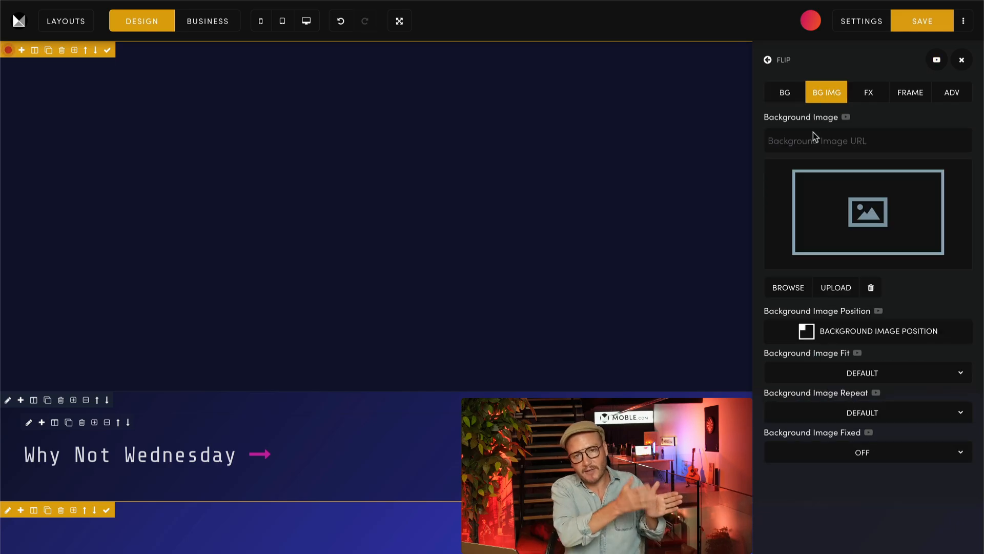
pyautogui.click(785, 287)
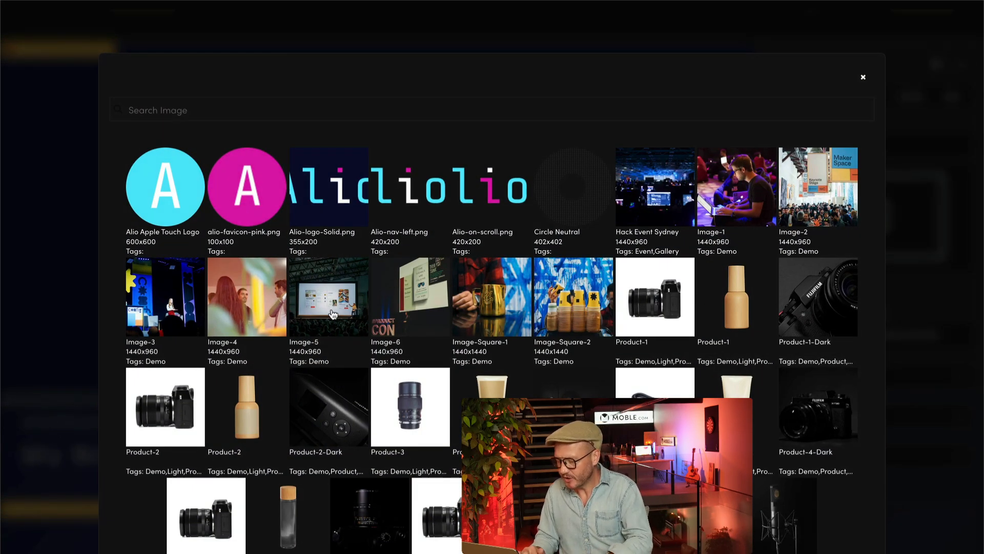
pyautogui.click(336, 314)
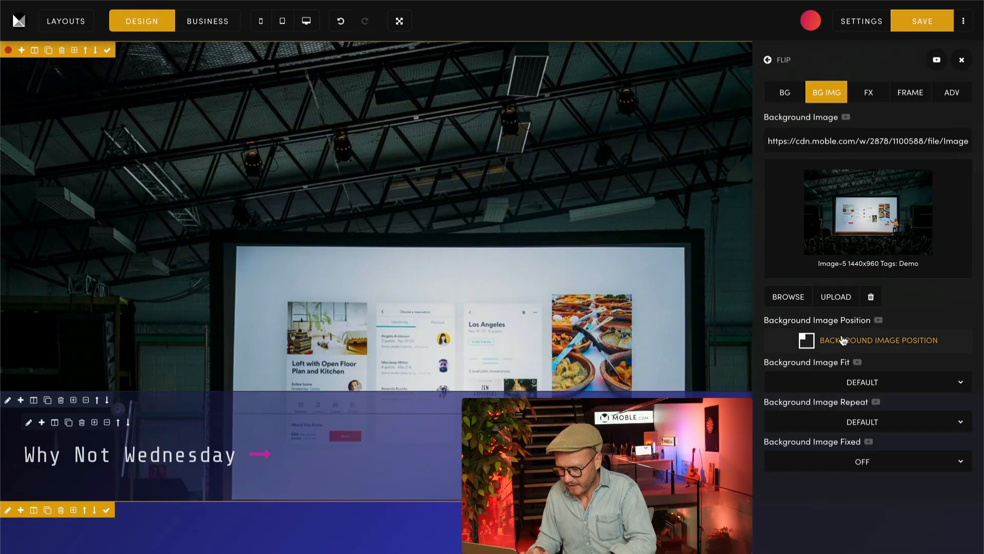
pyautogui.click(866, 342)
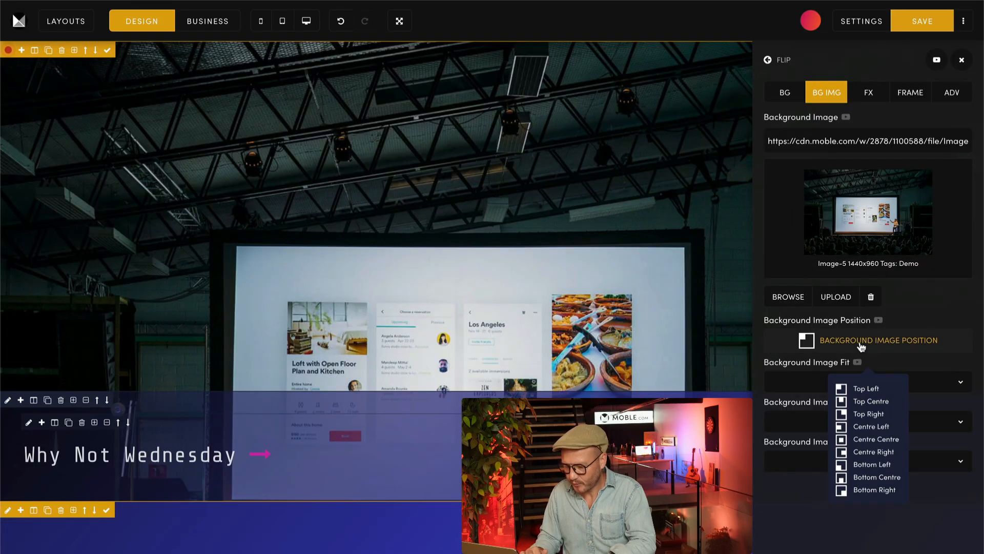
pyautogui.click(878, 486)
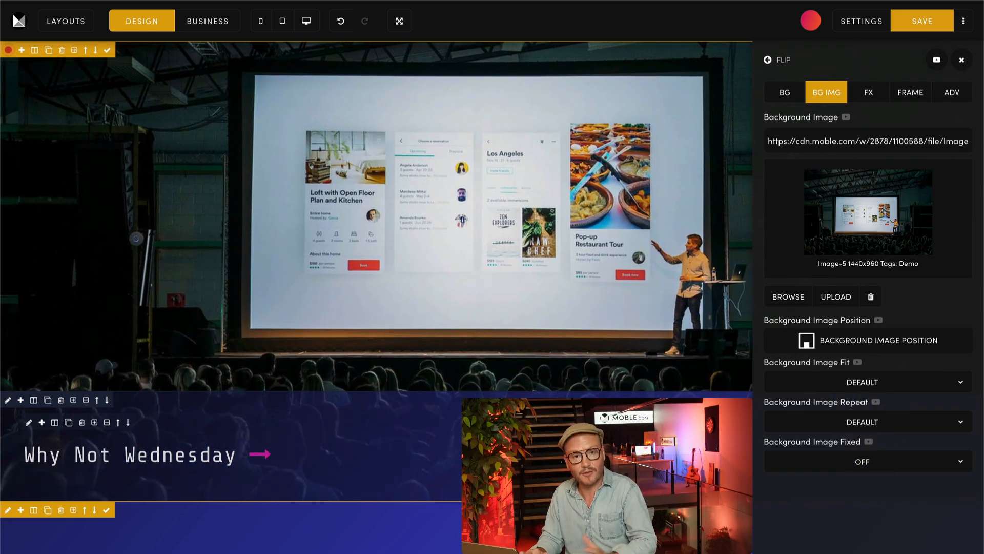
# Step: Set the background image fit to Cover, repeat to No Repeat and fixed to On, and check the scrolling effect
pyautogui.click(862, 381)
pyautogui.click(818, 393)
pyautogui.click(829, 422)
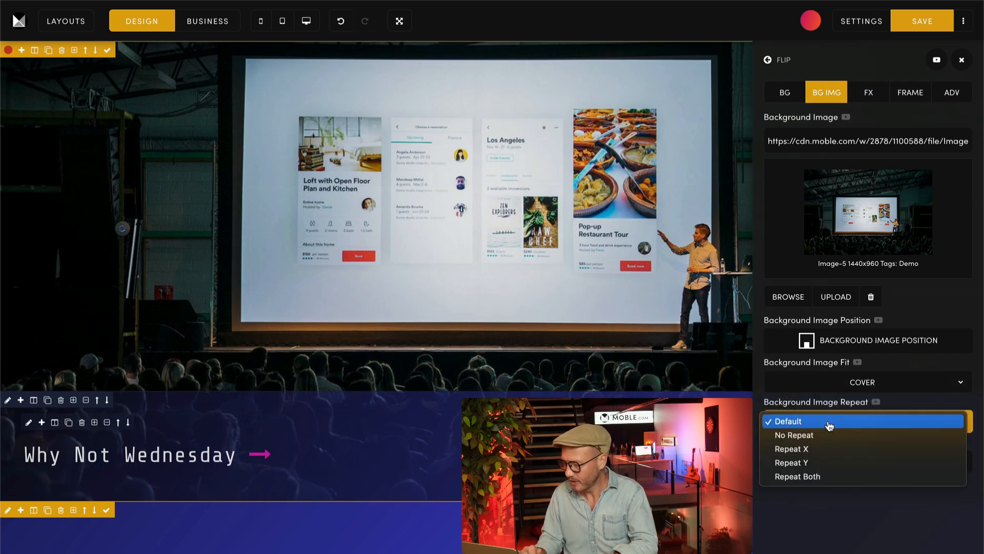
pyautogui.click(820, 435)
pyautogui.click(852, 461)
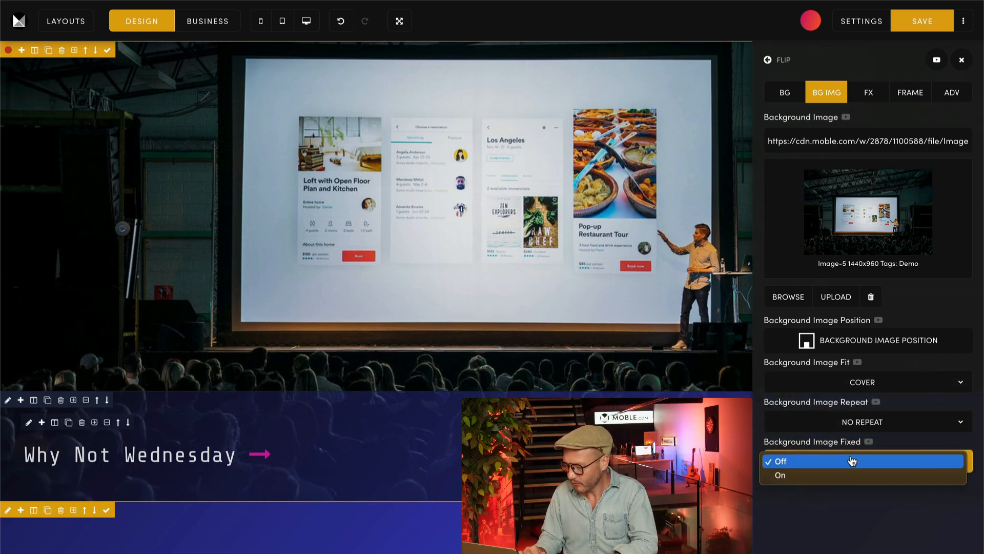
pyautogui.click(825, 473)
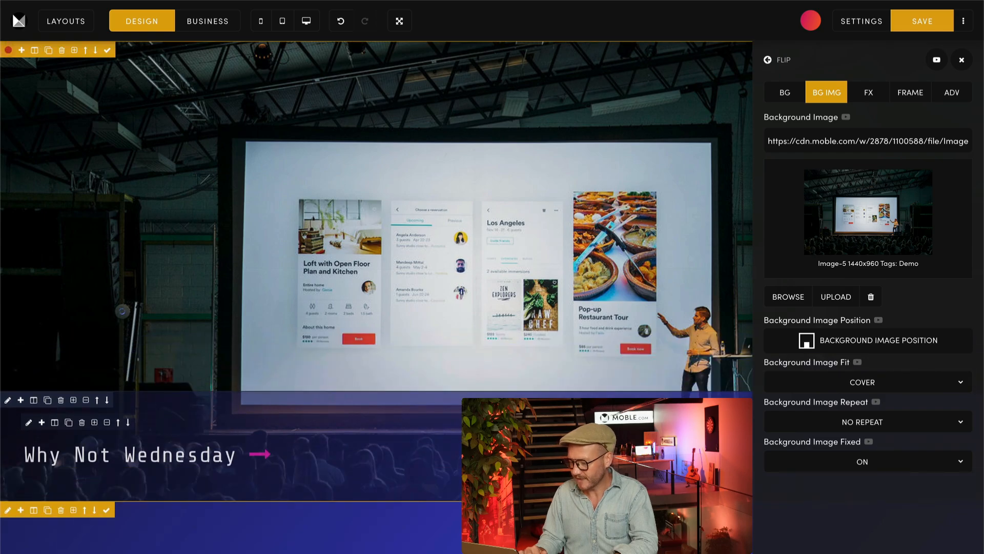
pyautogui.scroll(-1, 377, 287)
pyautogui.scroll(1, 377, 287)
pyautogui.scroll(-1, 376, 287)
pyautogui.scroll(1, 376, 287)
pyautogui.scroll(-1, 377, 287)
pyautogui.scroll(1, 376, 287)
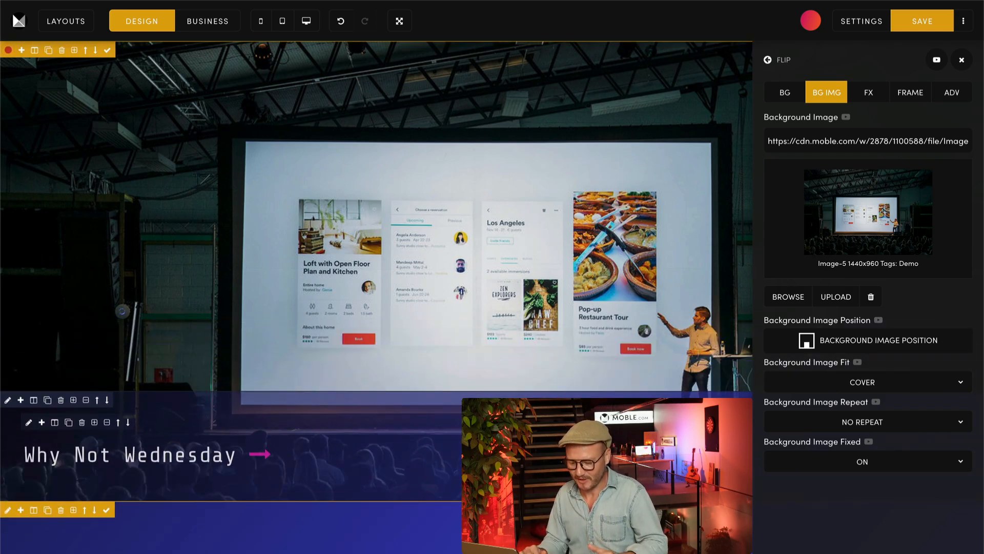
# Step: Clear the banner's solid background colour and apply a #484bf0 background gradient over the image
pyautogui.click(780, 94)
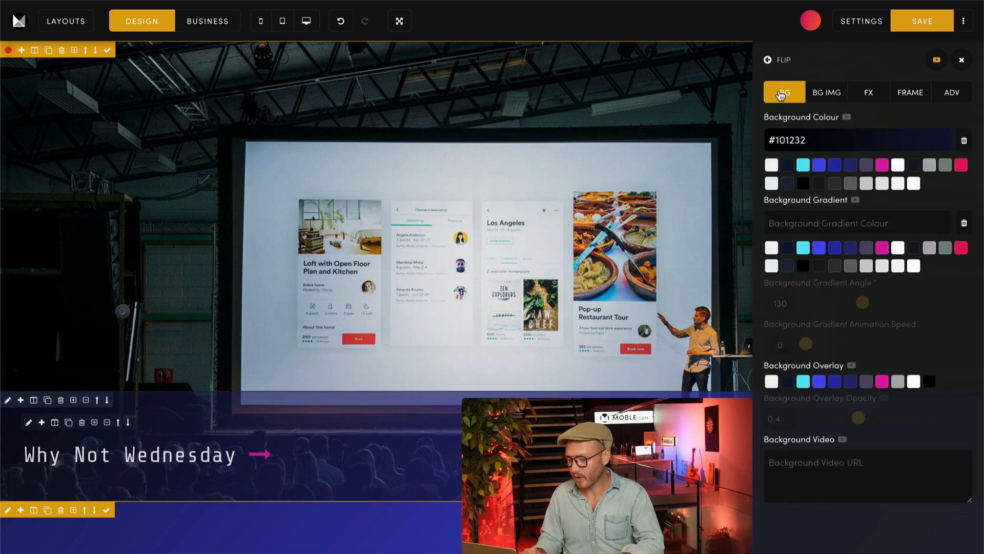
pyautogui.click(819, 95)
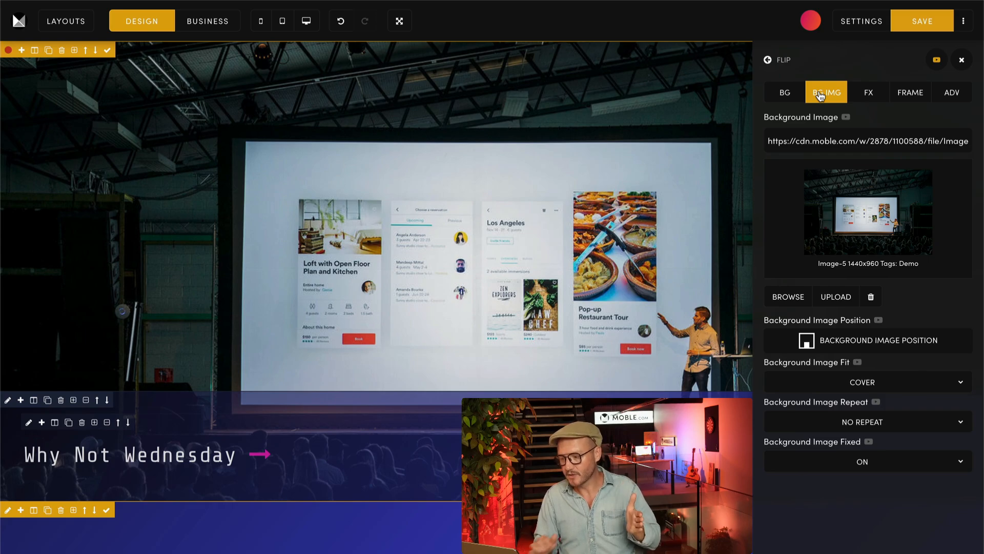
pyautogui.click(786, 92)
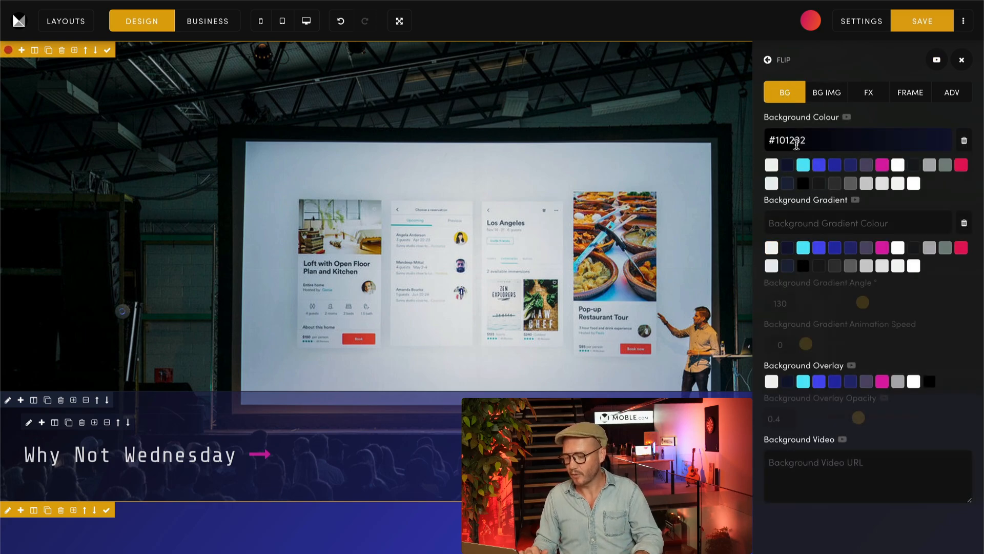
pyautogui.click(964, 141)
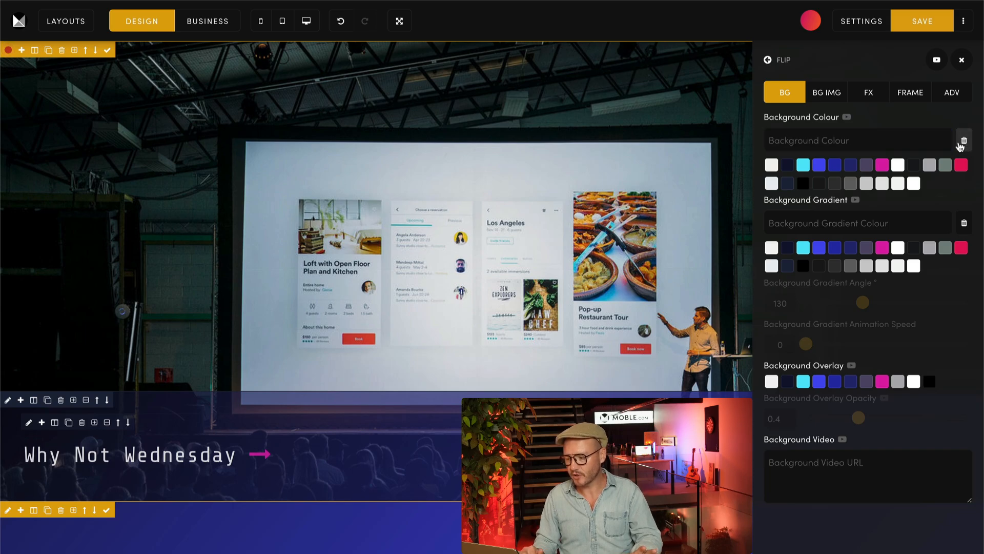
pyautogui.click(820, 249)
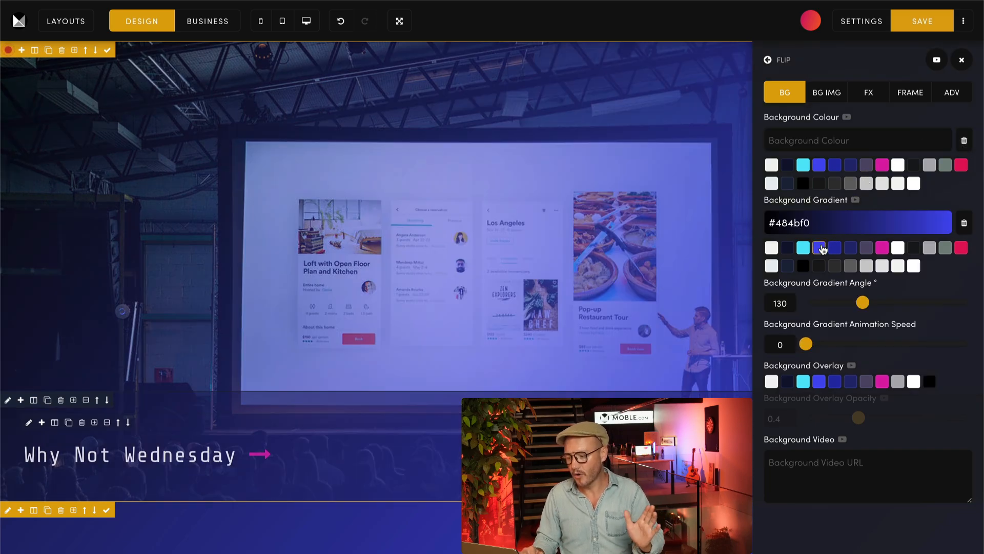
# Step: Set the banner's background colour to #101232 alongside the gradient and close its settings
pyautogui.click(768, 60)
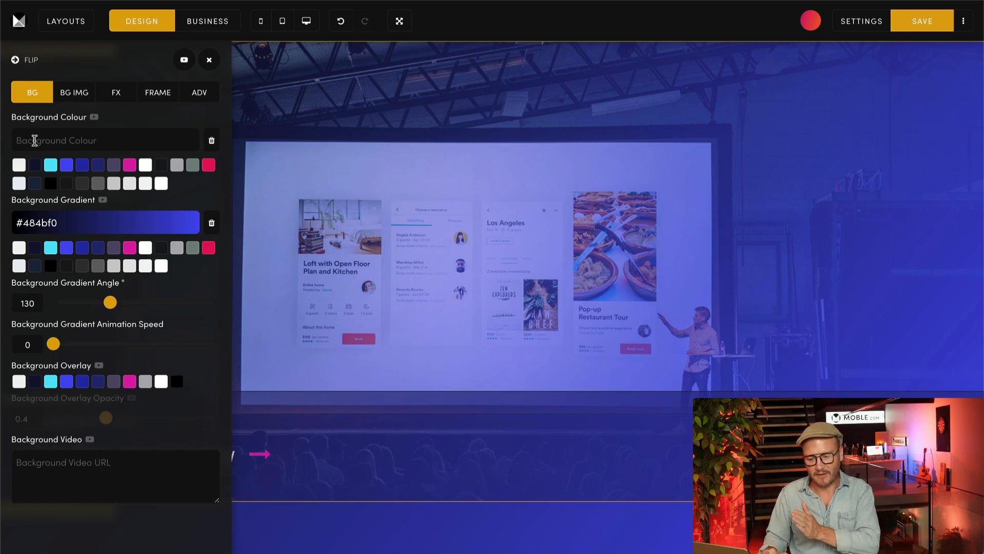
pyautogui.click(34, 164)
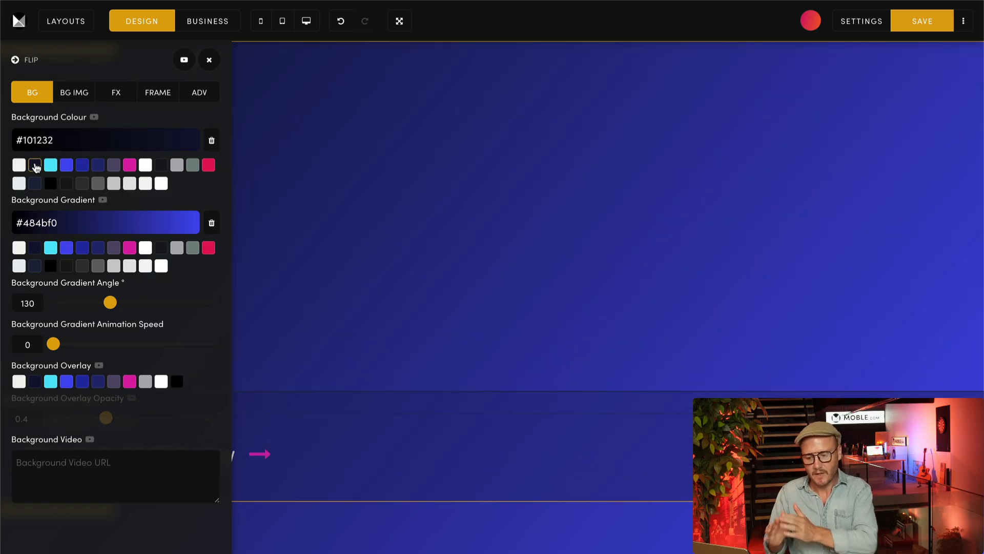
pyautogui.click(209, 61)
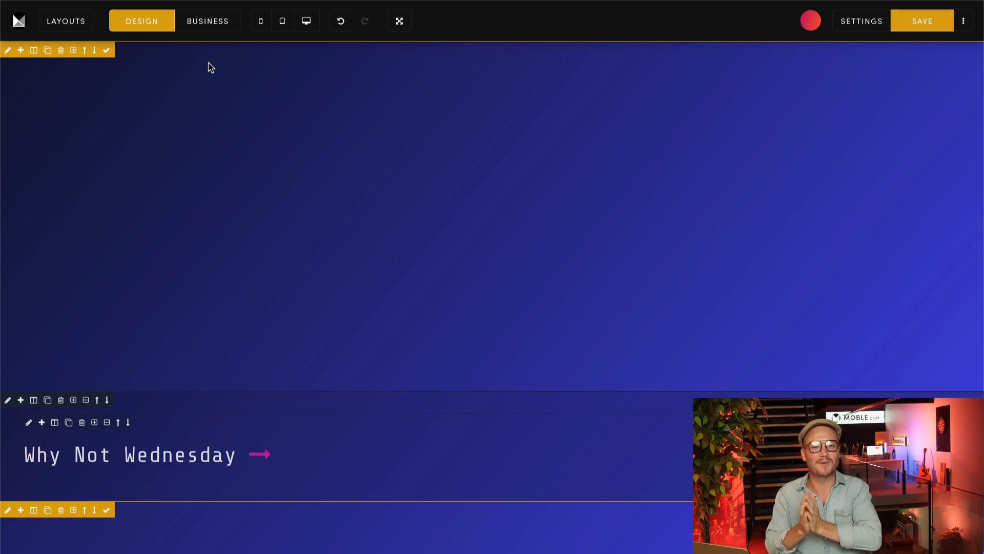
# Step: Remove the banner's background colour again and change its background gradient to #101232
pyautogui.click(8, 50)
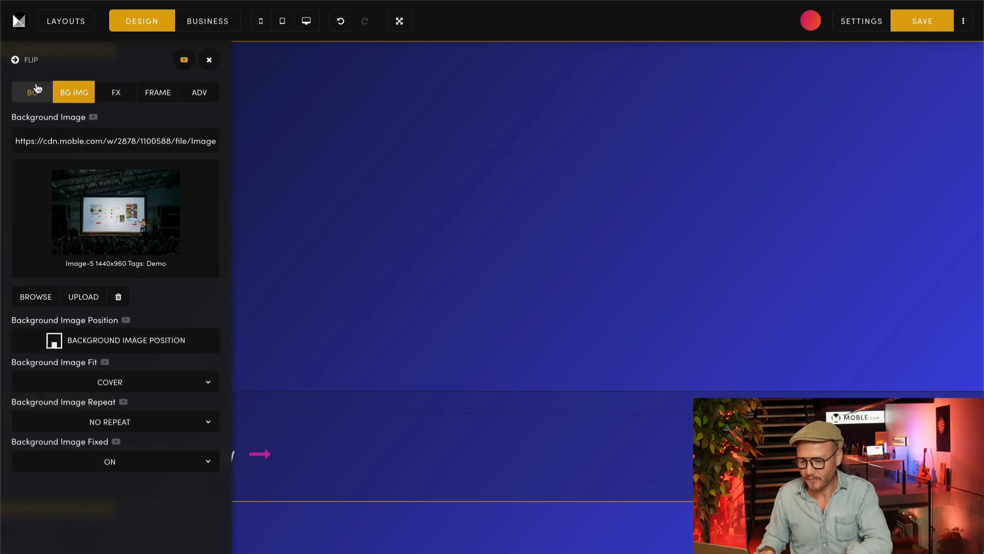
pyautogui.click(37, 88)
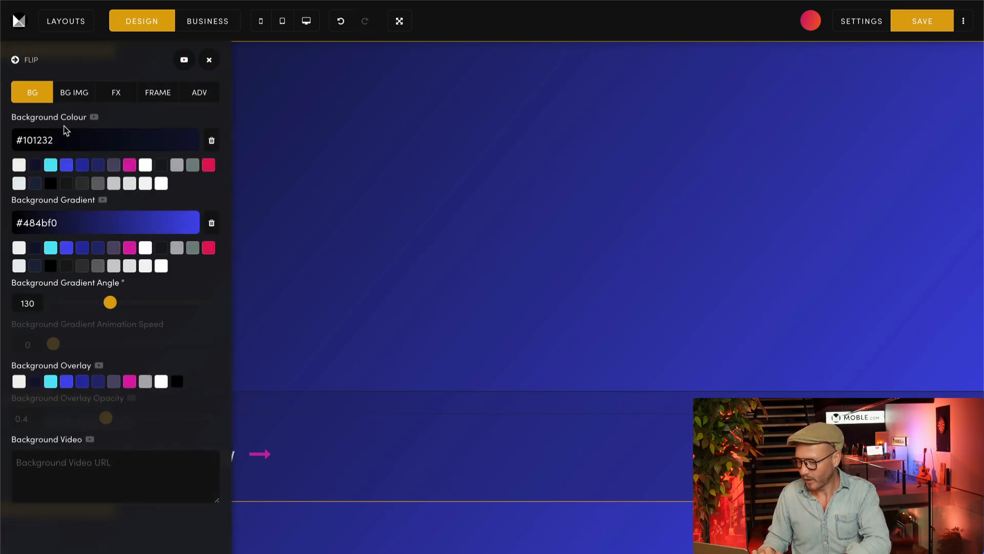
pyautogui.click(211, 140)
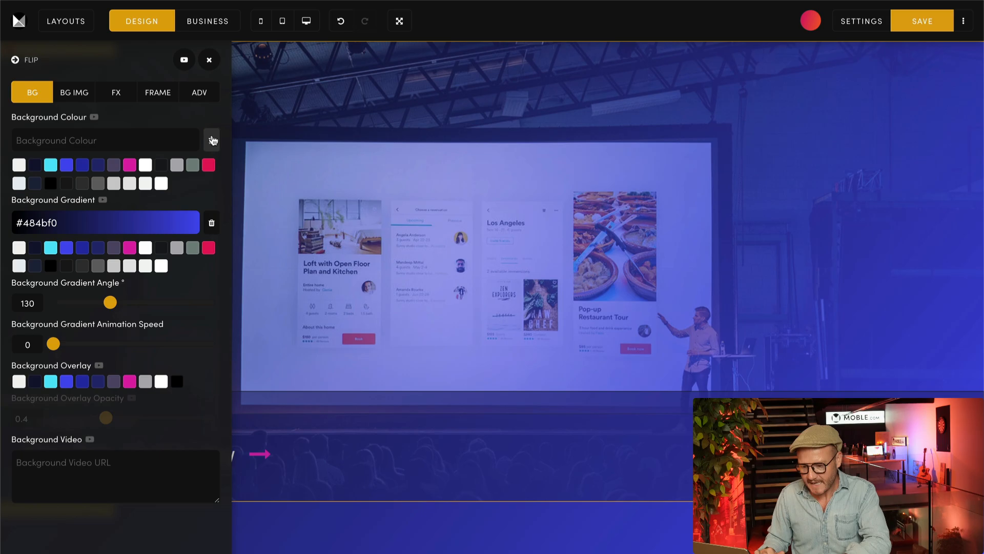
pyautogui.click(35, 250)
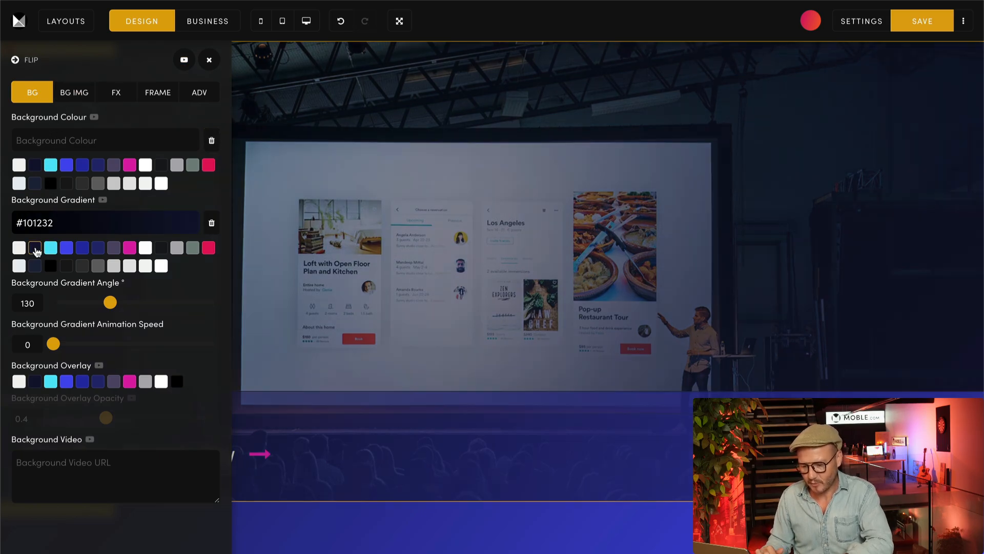
pyautogui.click(18, 61)
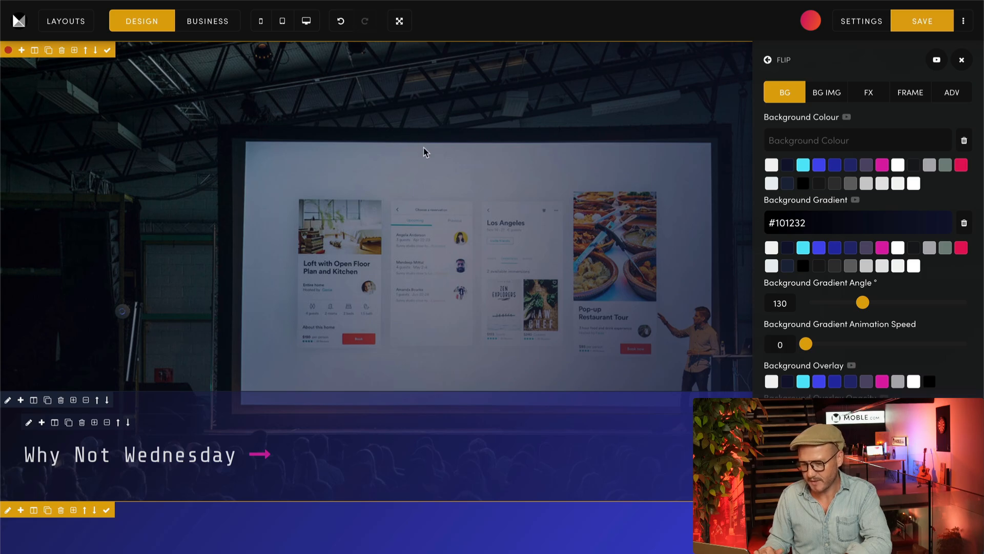
# Step: Set the background gradient angle of the "Why Not Wednesday" strip to 270 and close its settings
pyautogui.click(9, 400)
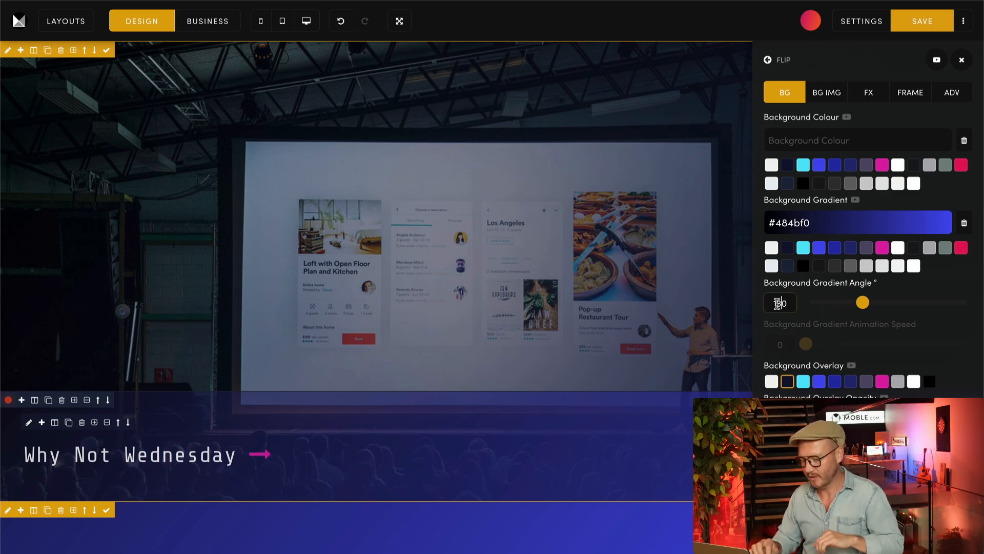
pyautogui.moveTo(778, 303); pyautogui.dragTo(765, 303)
pyautogui.write('270')
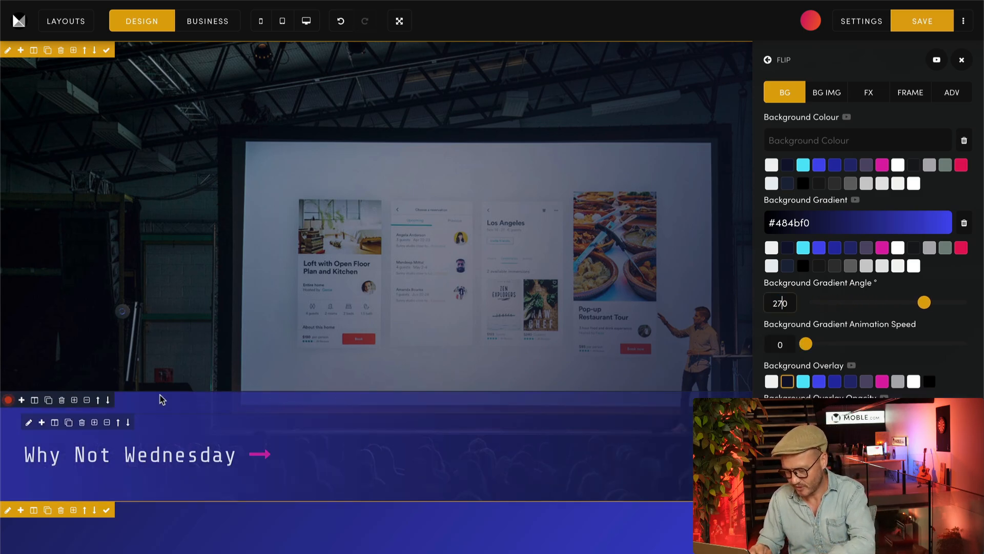
pyautogui.click(963, 59)
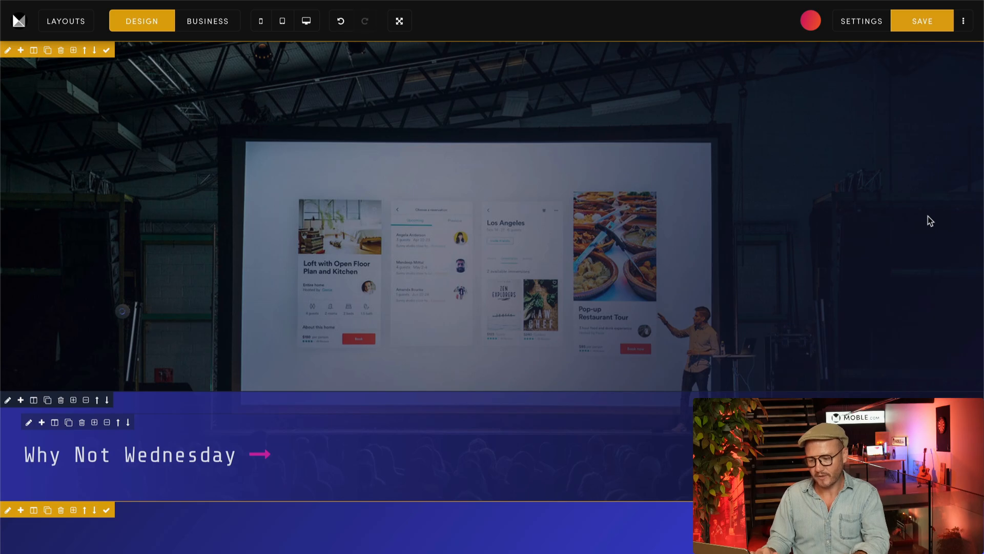
# Step: Try the banner's background gradient at an angle of 241, and remove the gradient from the image
pyautogui.click(8, 50)
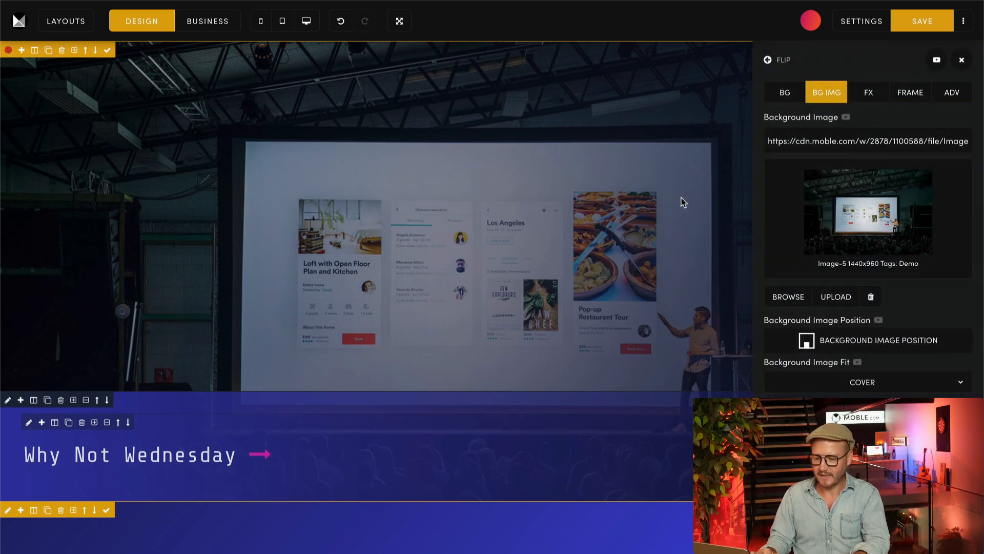
pyautogui.click(788, 93)
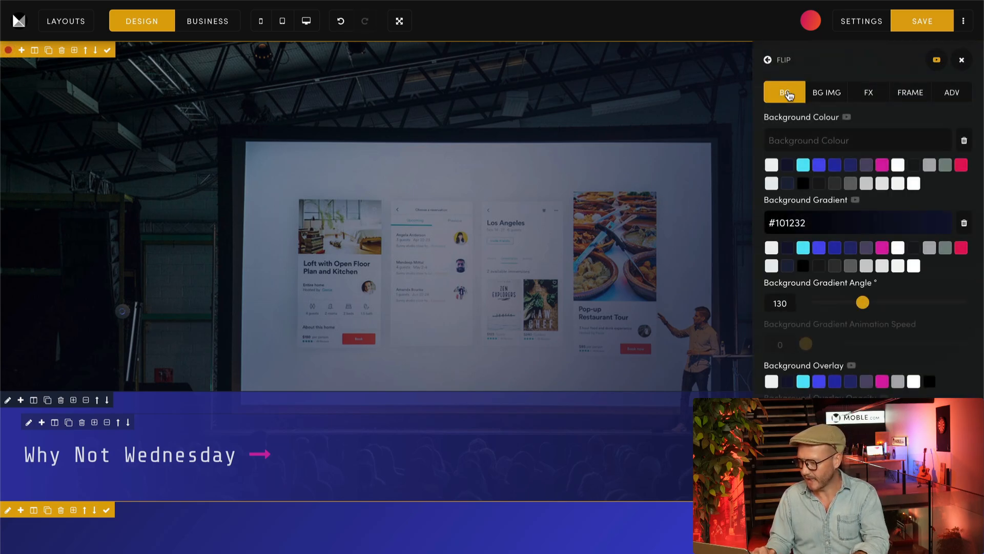
pyautogui.moveTo(862, 303); pyautogui.dragTo(912, 304)
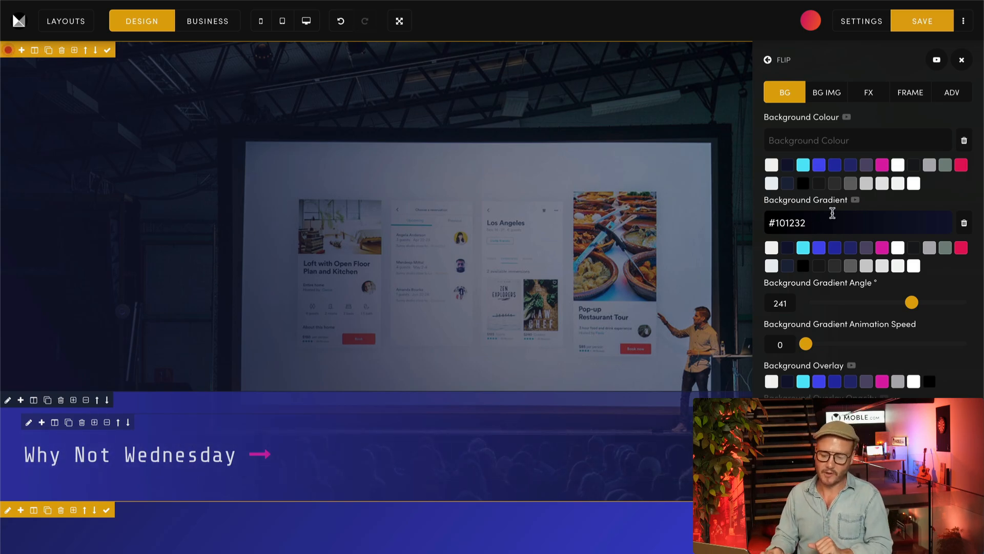
pyautogui.click(963, 224)
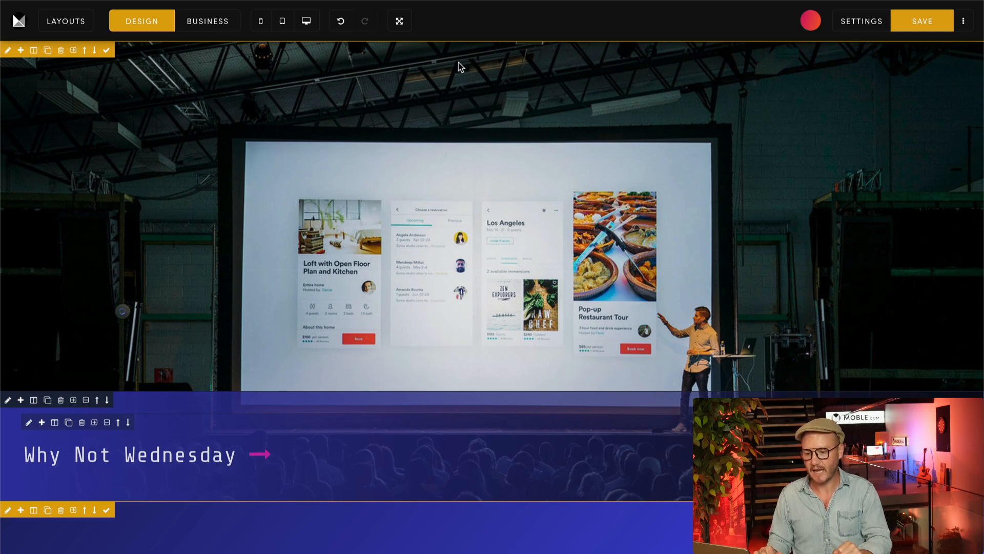
# Step: Insert the three-card layout with the blue gradient background from the Blio theme and close the layout library
pyautogui.click(85, 19)
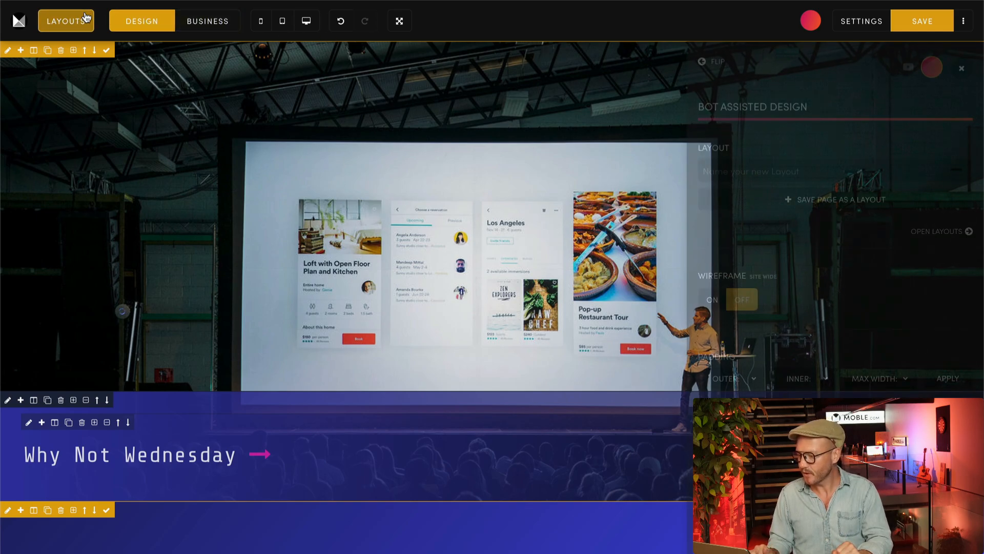
pyautogui.click(932, 67)
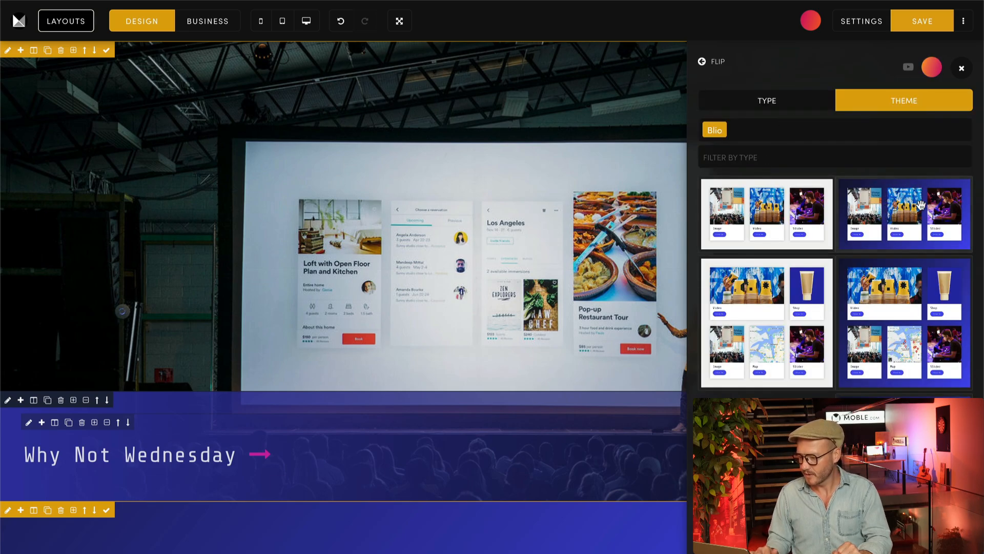
pyautogui.click(921, 206)
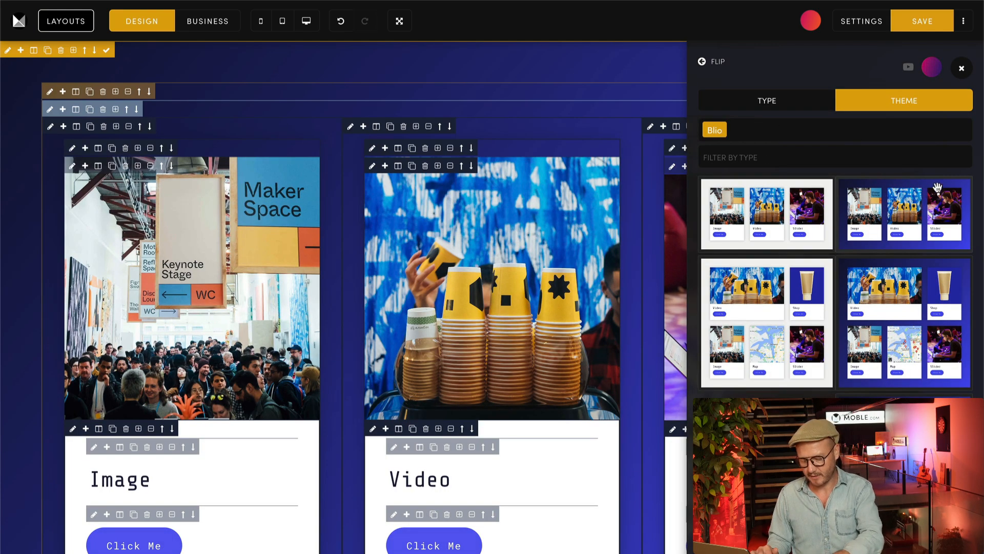
pyautogui.click(959, 67)
# Step: Switch the editor to Business mode and look over the three-card section
pyautogui.click(223, 25)
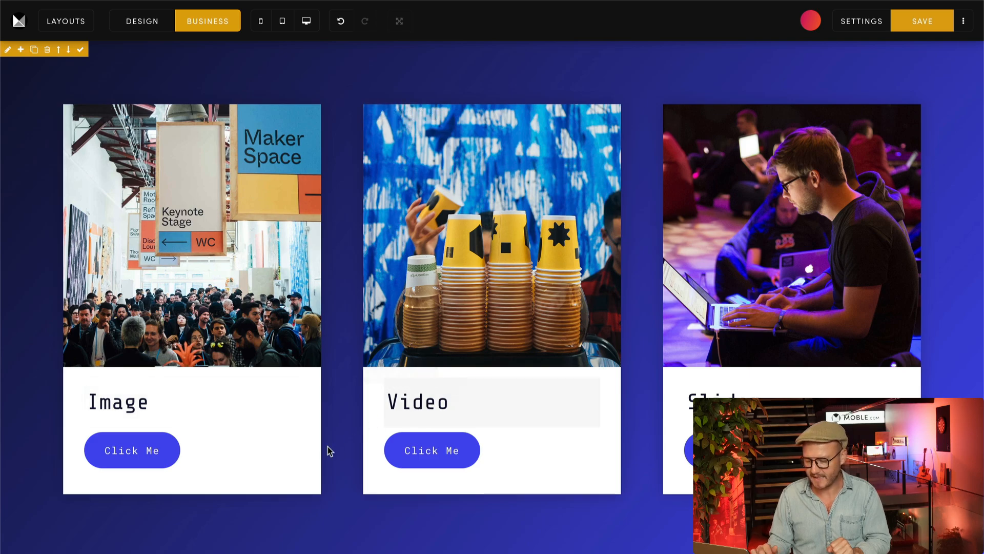
pyautogui.scroll(-1, 328, 447)
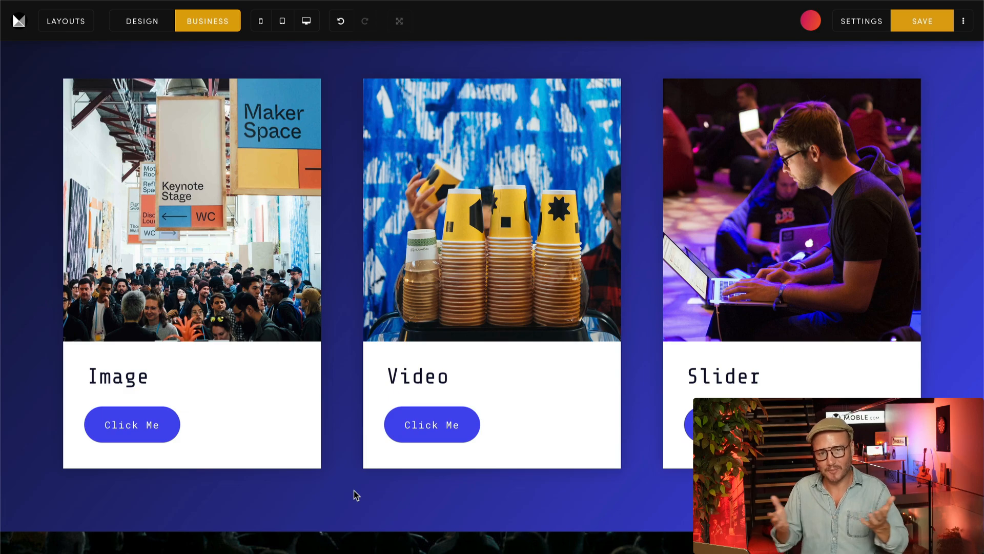
pyautogui.scroll(1, 357, 495)
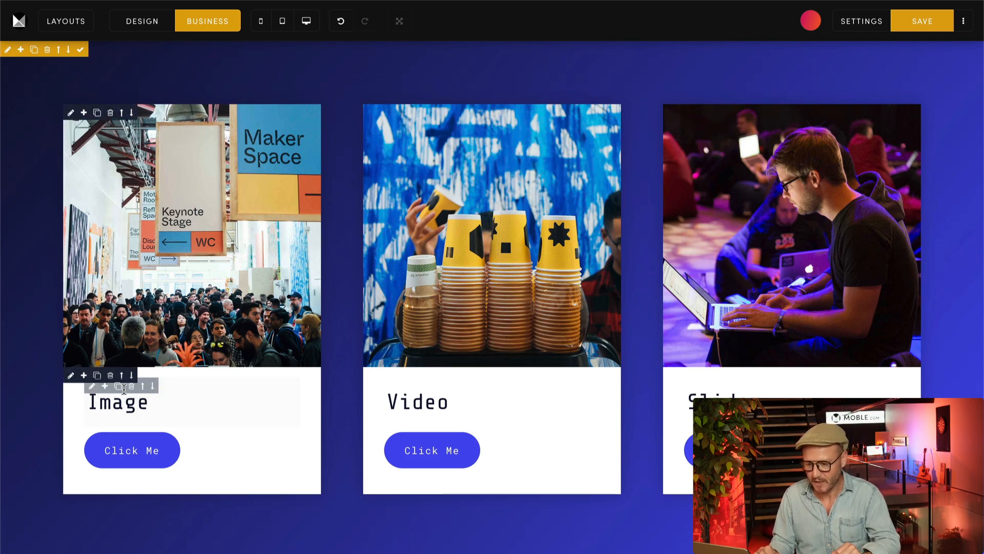
# Step: Duplicate the "Image" heading in the first card and replace the copy's text with the copied "Tacos woke kale chips" paragraph
pyautogui.click(121, 387)
pyautogui.click(134, 451)
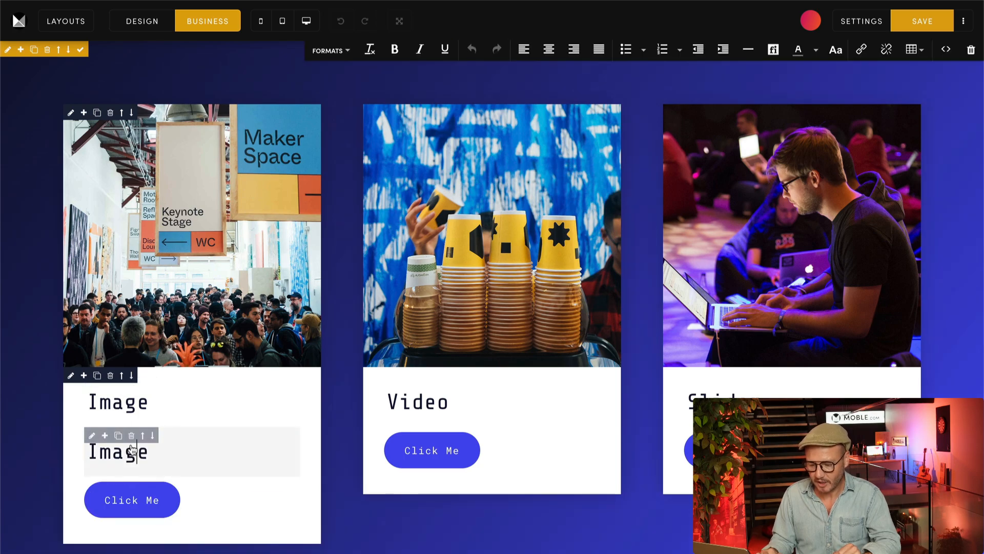
pyautogui.doubleClick(134, 451)
pyautogui.press('BackSpace')
pyautogui.hotkey('ctrl', 'v')
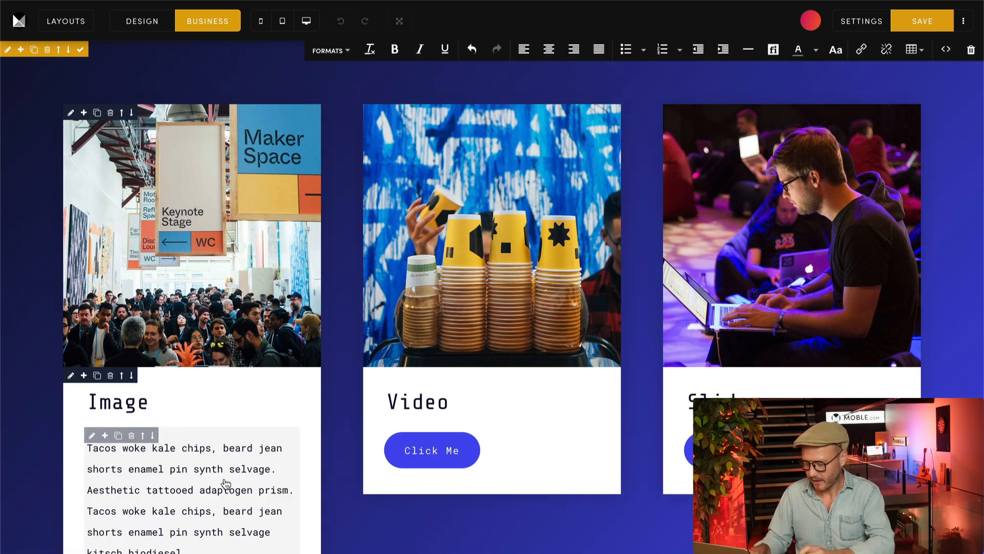
pyautogui.scroll(-1, 225, 483)
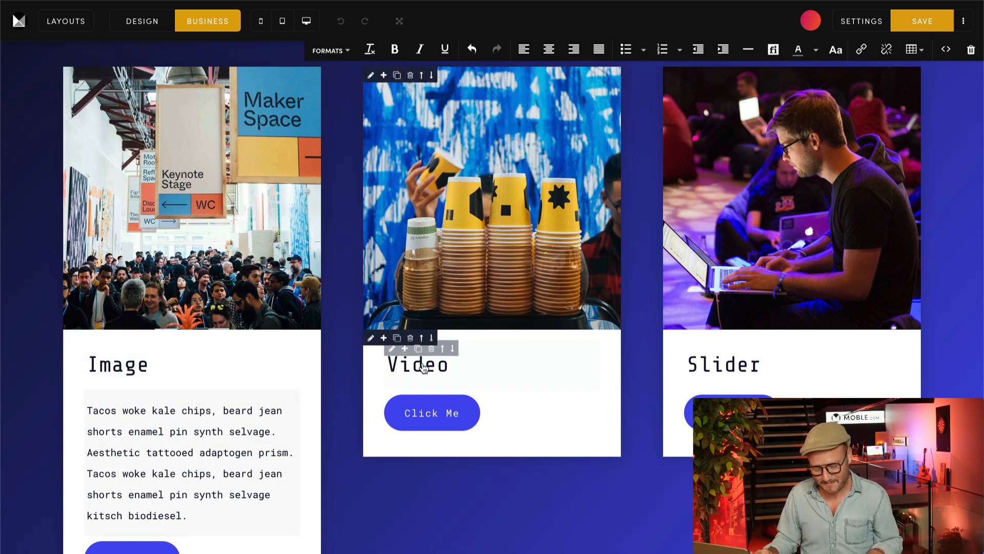
# Step: Duplicate the "Video" heading in the second card and replace the copy with the "Tacos woke kale chips" paragraph in body-text style
pyautogui.click(418, 349)
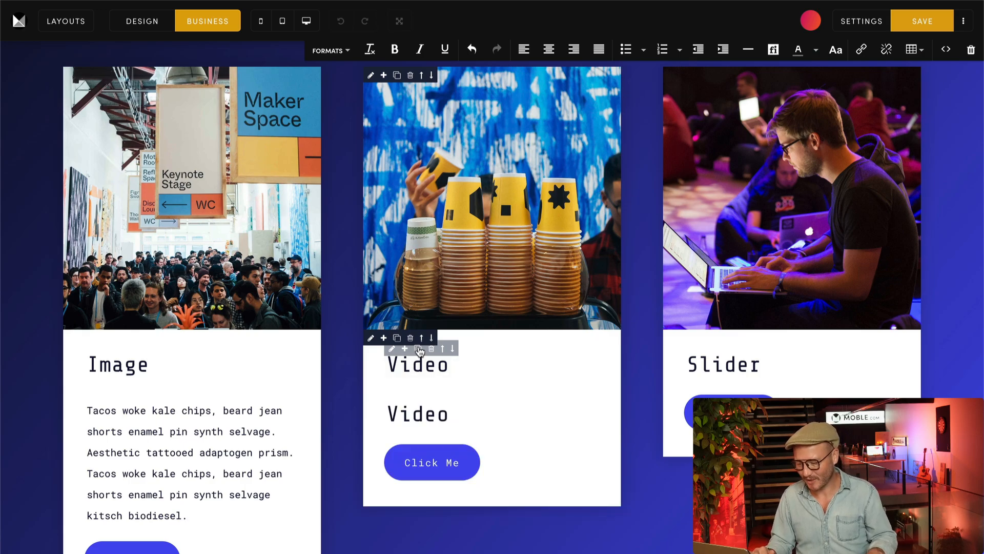
pyautogui.doubleClick(439, 419)
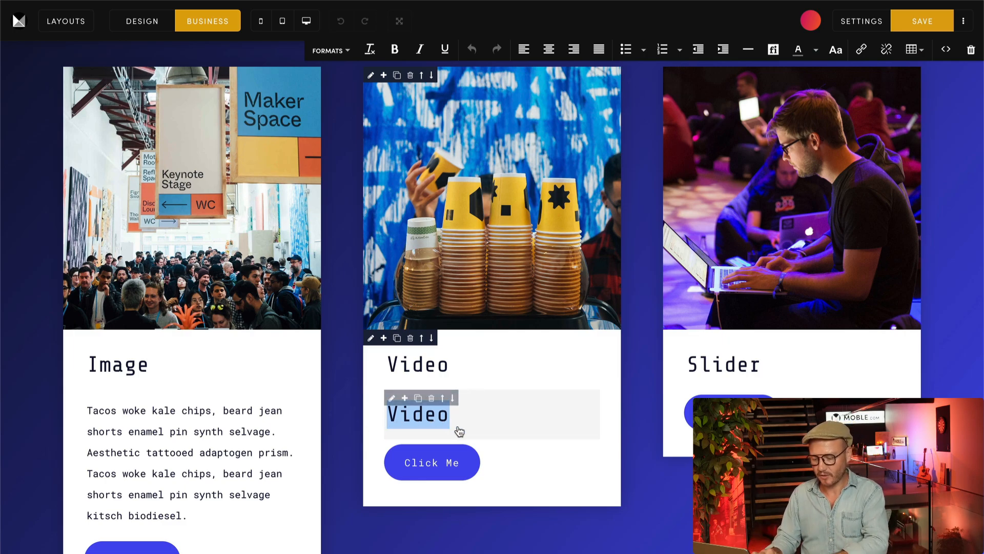
pyautogui.hotkey('ctrl', 'v')
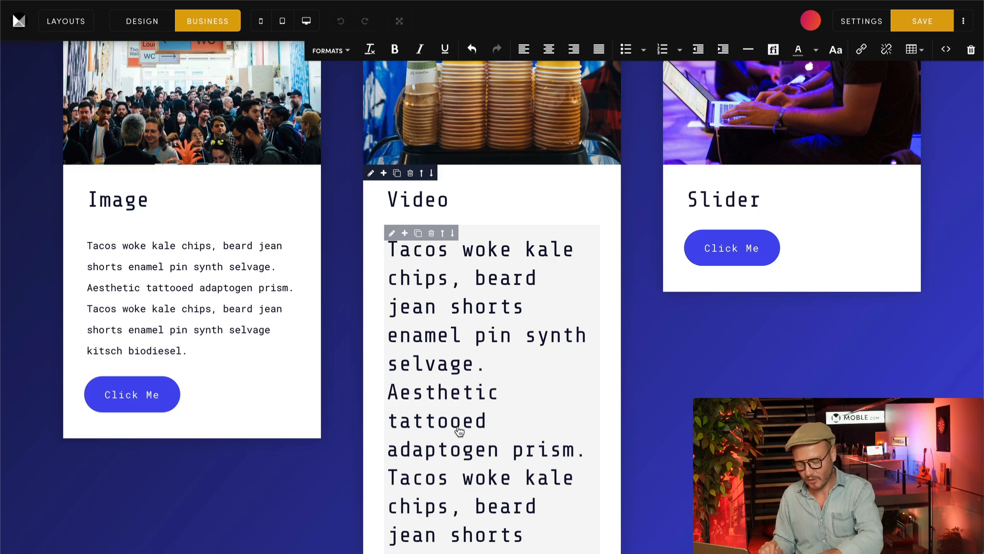
pyautogui.hotkey('ctrl', 'z')
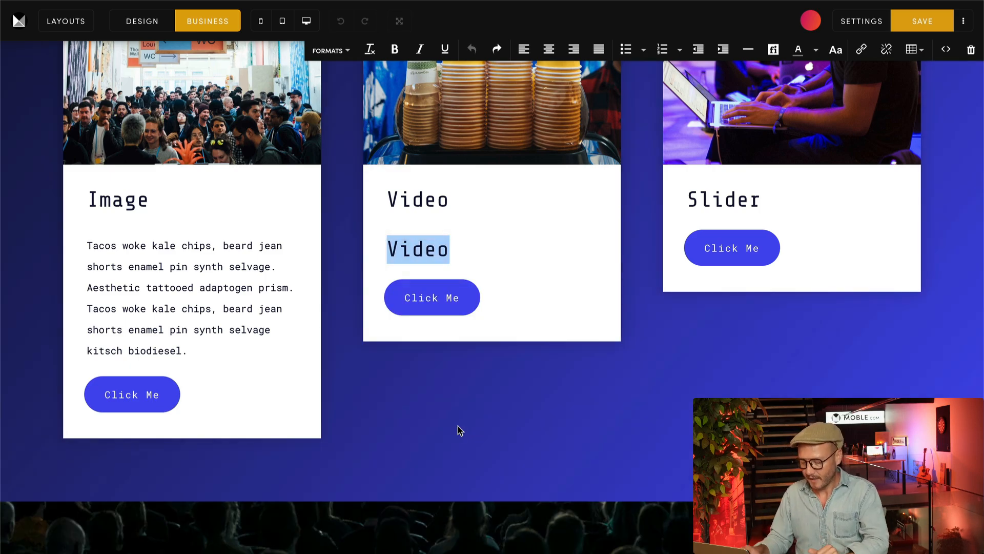
pyautogui.press('BackSpace')
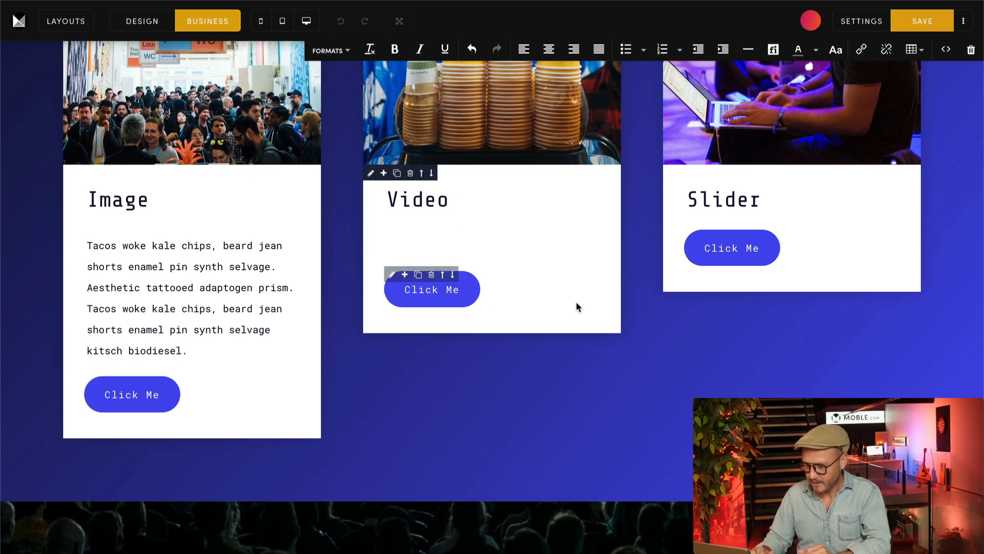
pyautogui.write('Tacos woke kale chips, beard jean shorts enamel pin synth selvage. Aesthetic tattooed adaptogen prism. Tacos woke kale chips, beard jean shorts enamel pin synth selvage kitsch biodiesel.')
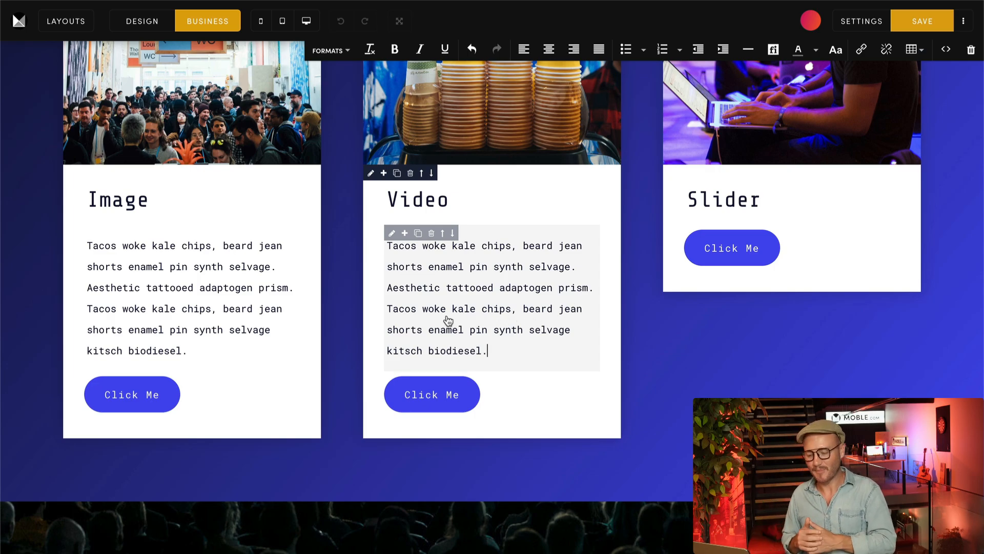
# Step: Shorten the Video card's paragraph so it begins with "Woke kale chips" and switch the editor to Design mode
pyautogui.moveTo(428, 310); pyautogui.dragTo(380, 251)
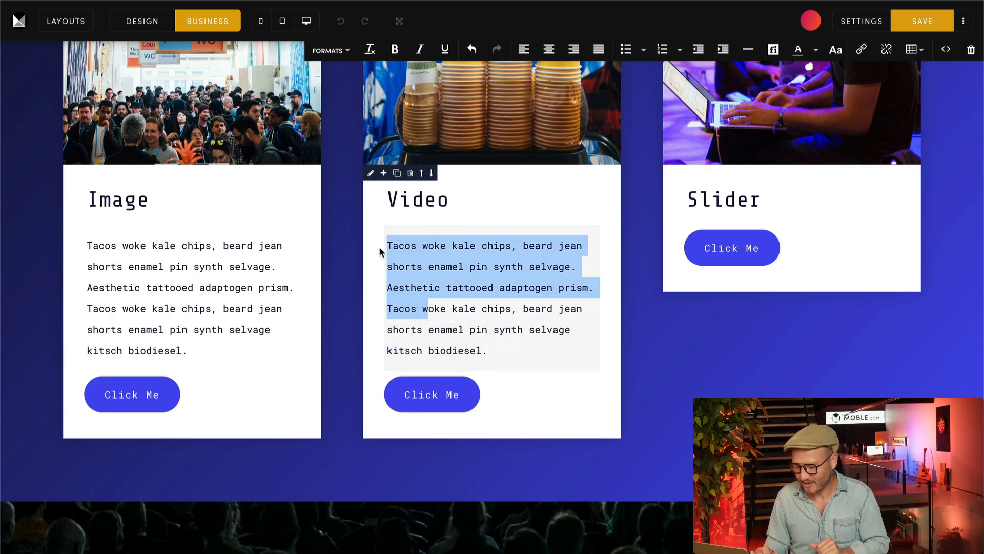
pyautogui.write('W')
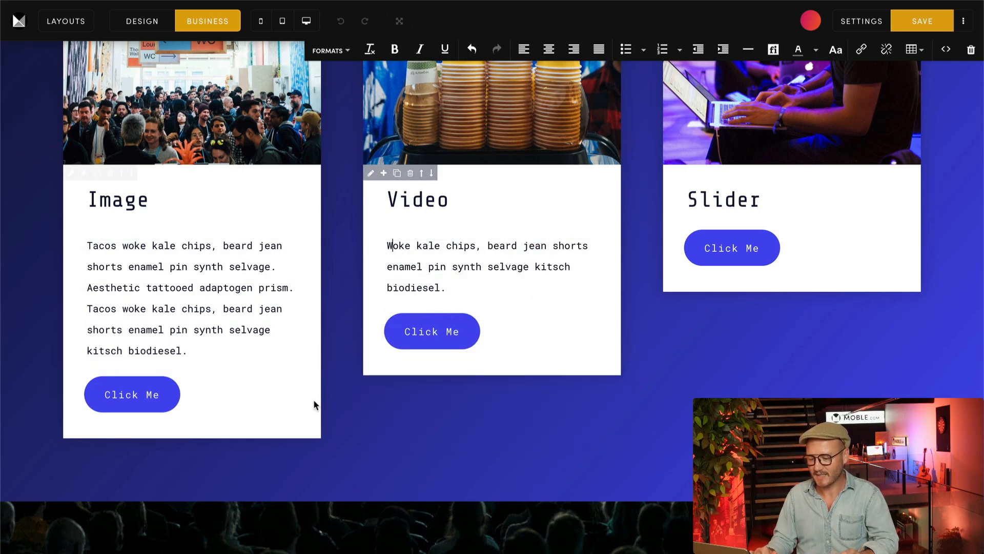
pyautogui.scroll(4, 767, 396)
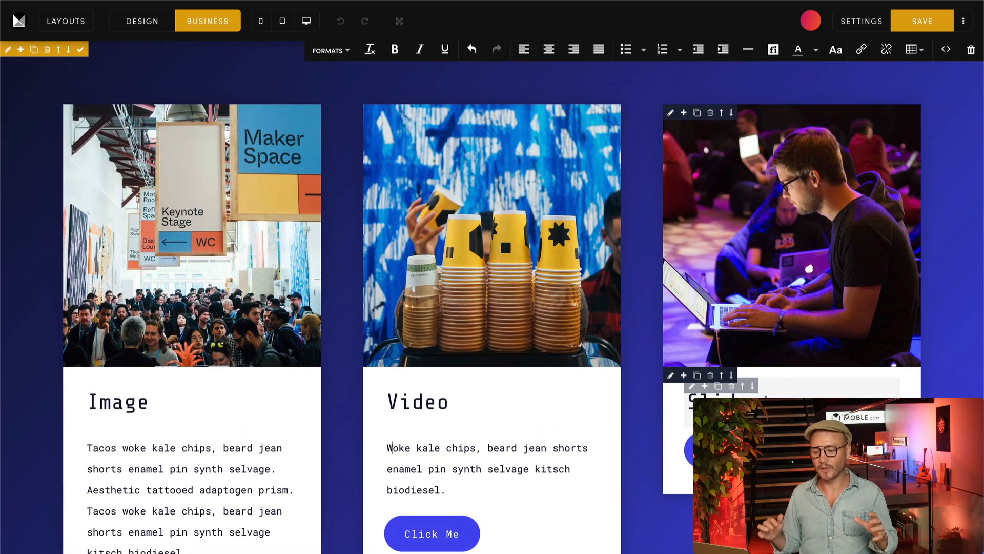
pyautogui.click(144, 27)
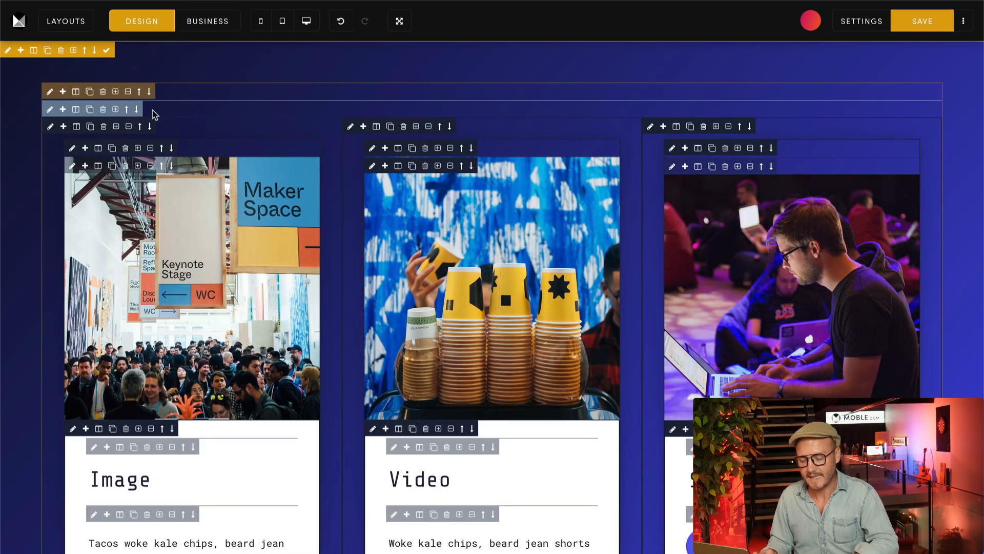
# Step: Set Equal Height Columns to On for the row frame that holds the three cards, and close its settings
pyautogui.click(50, 110)
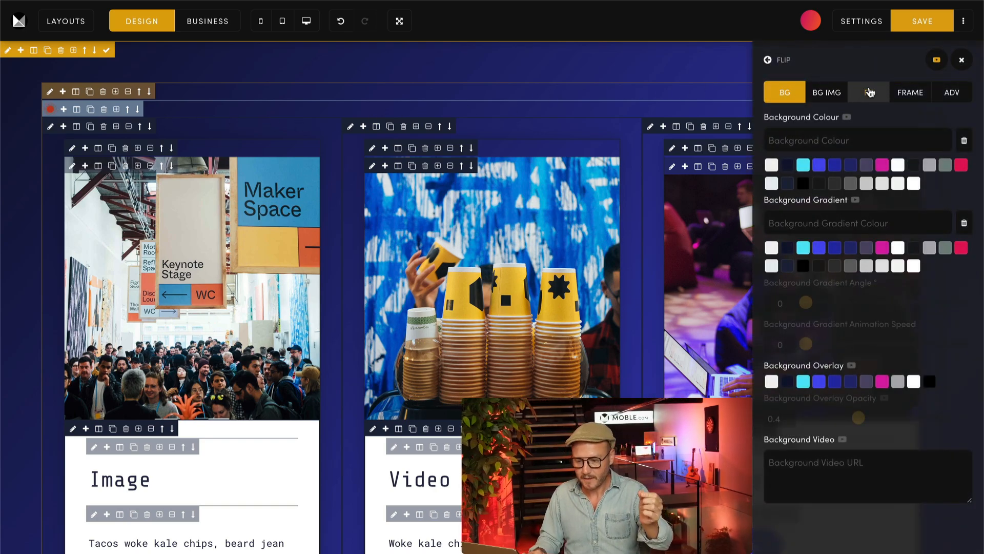
pyautogui.click(904, 92)
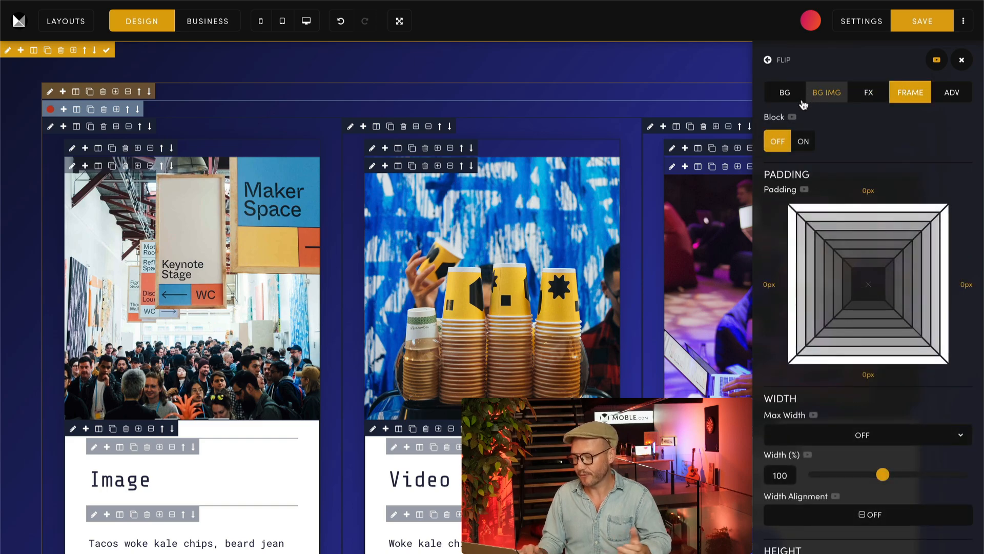
pyautogui.scroll(-1, 765, 198)
pyautogui.scroll(-4, 764, 198)
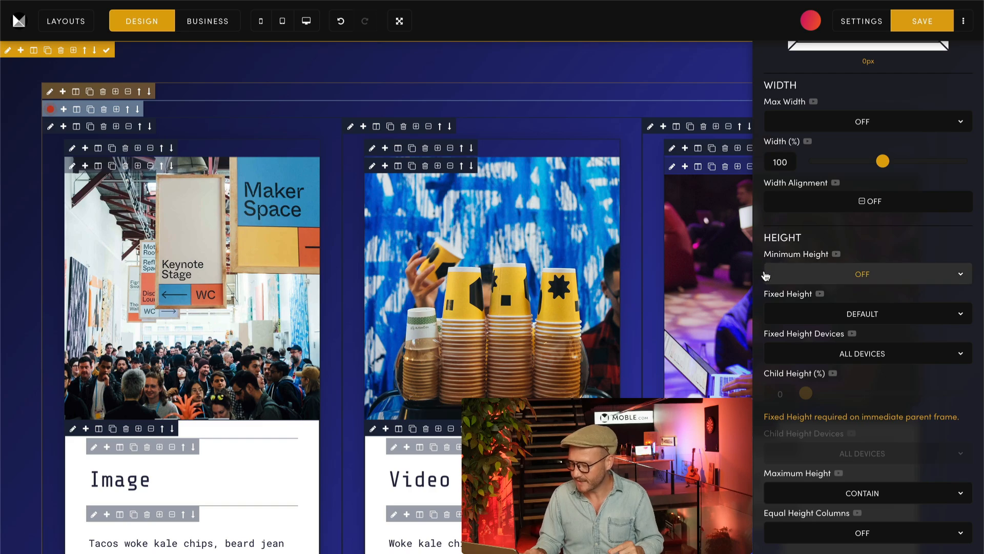
pyautogui.scroll(-1, 762, 341)
pyautogui.scroll(-1, 762, 343)
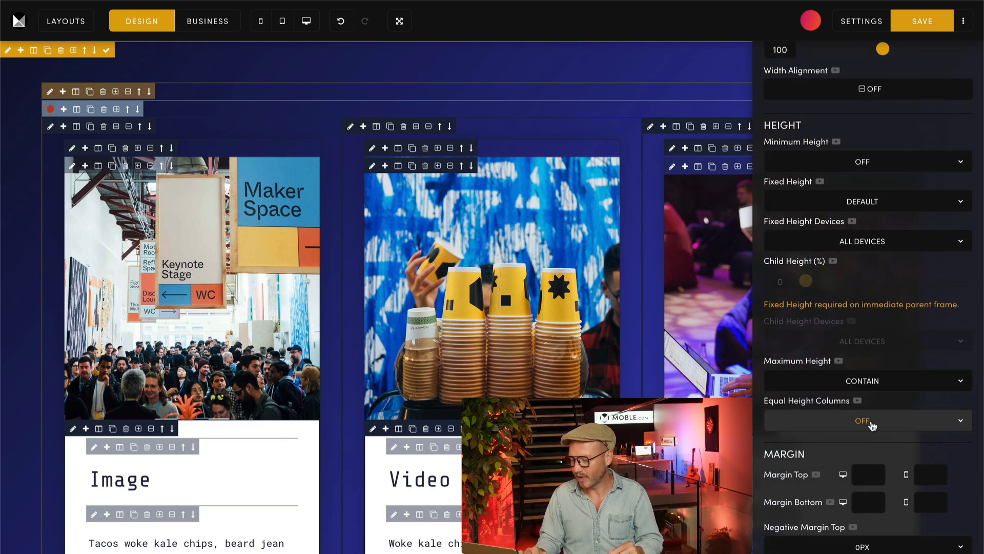
pyautogui.scroll(-4, 610, 368)
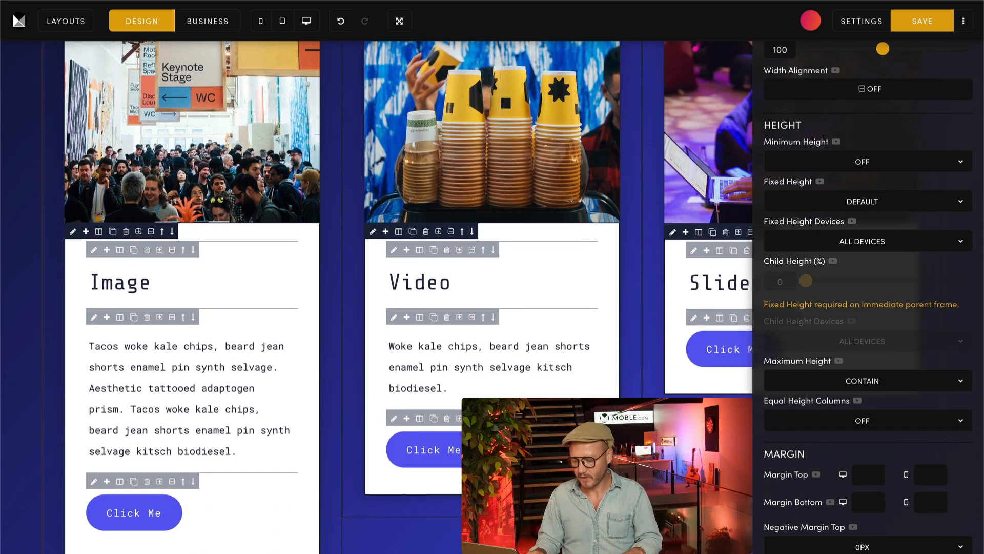
pyautogui.click(792, 421)
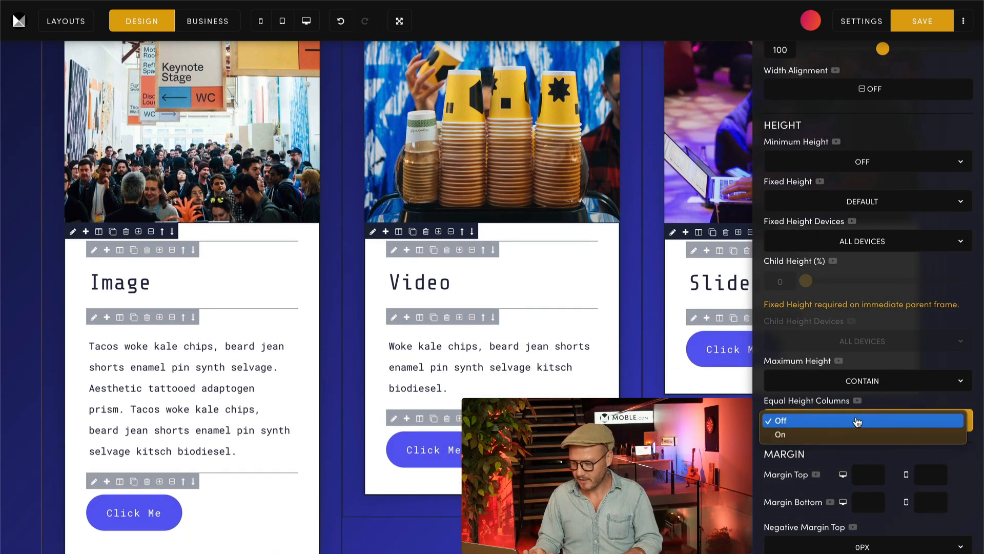
pyautogui.click(794, 436)
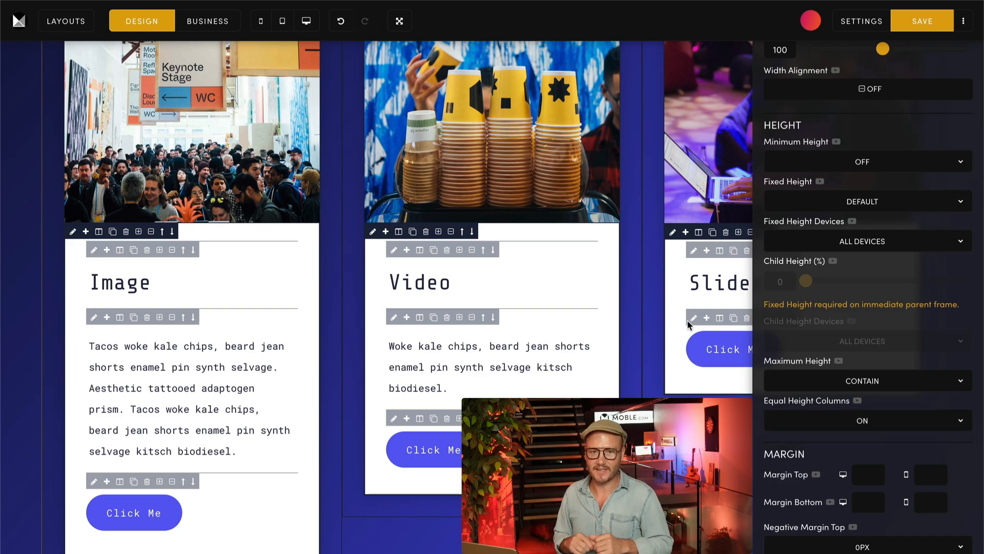
pyautogui.scroll(5, 688, 325)
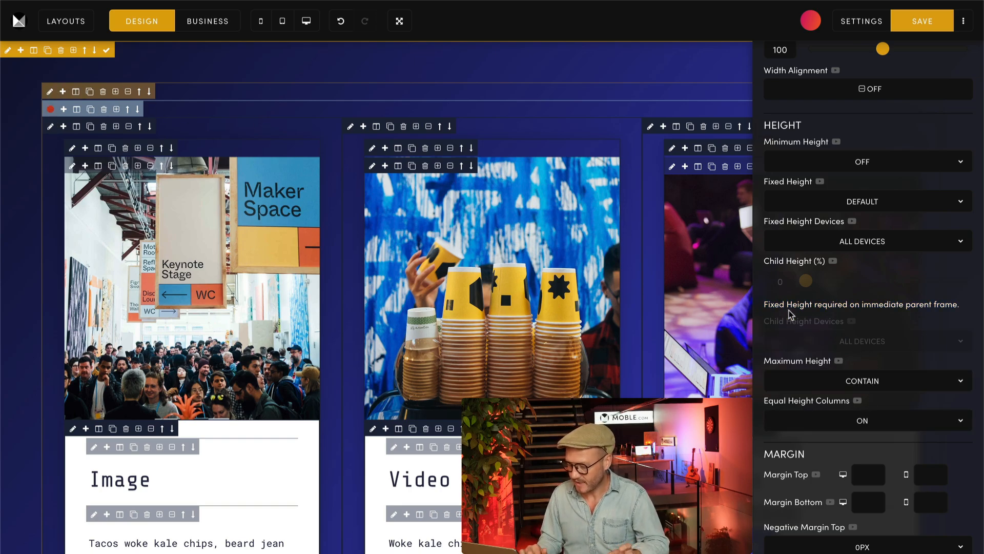
pyautogui.scroll(1, 929, 302)
pyautogui.scroll(5, 928, 302)
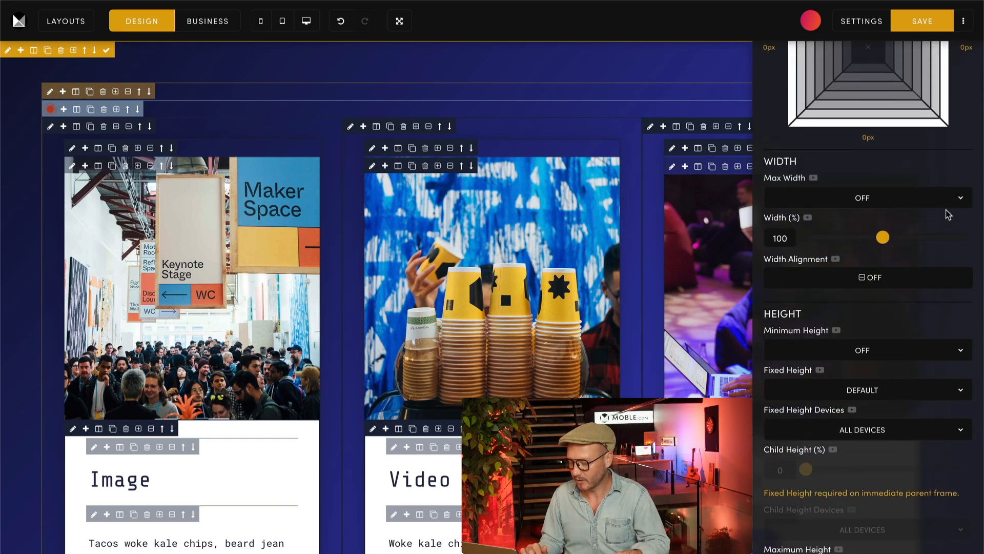
pyautogui.click(966, 63)
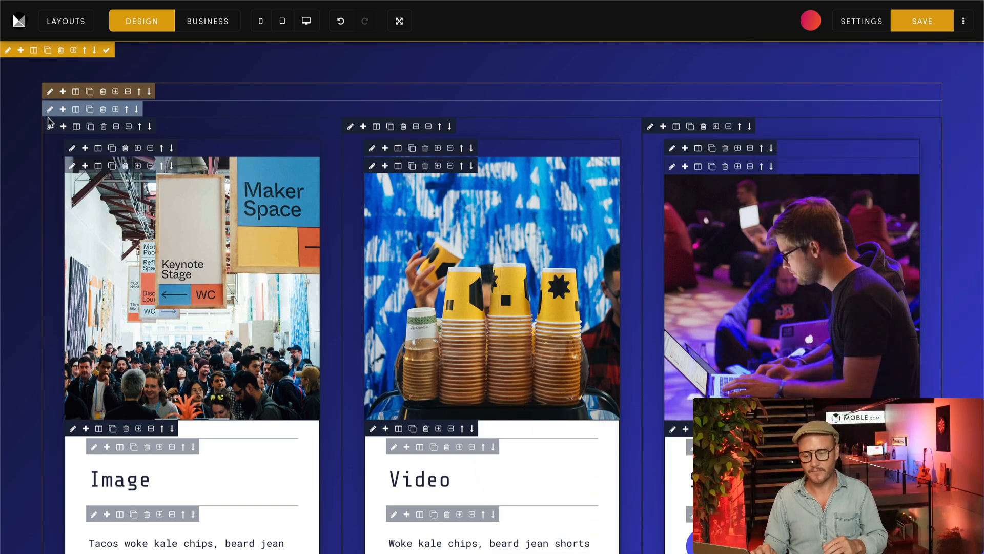
# Step: Set the card section's background colour to the pink-red swatch #e30e5f and close its settings
pyautogui.click(7, 51)
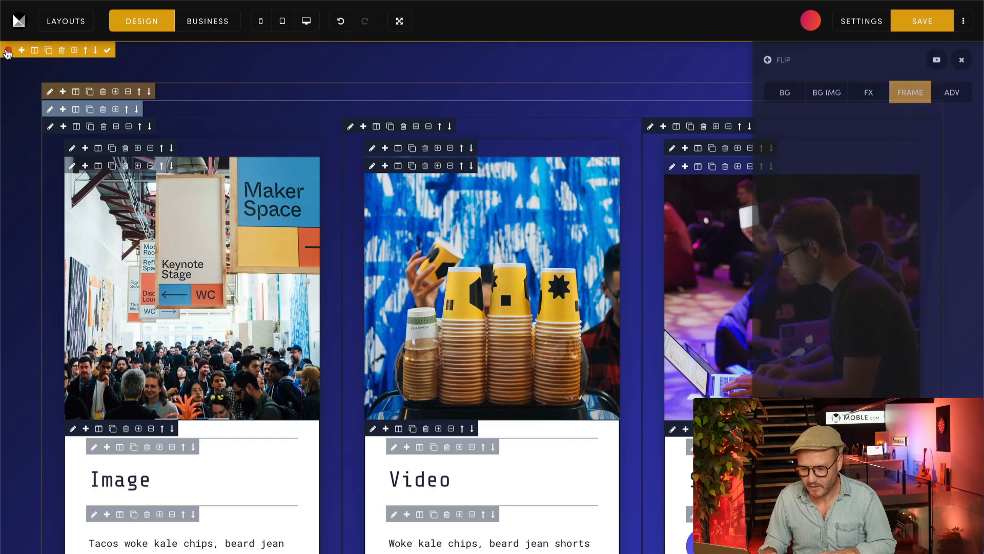
pyautogui.click(786, 98)
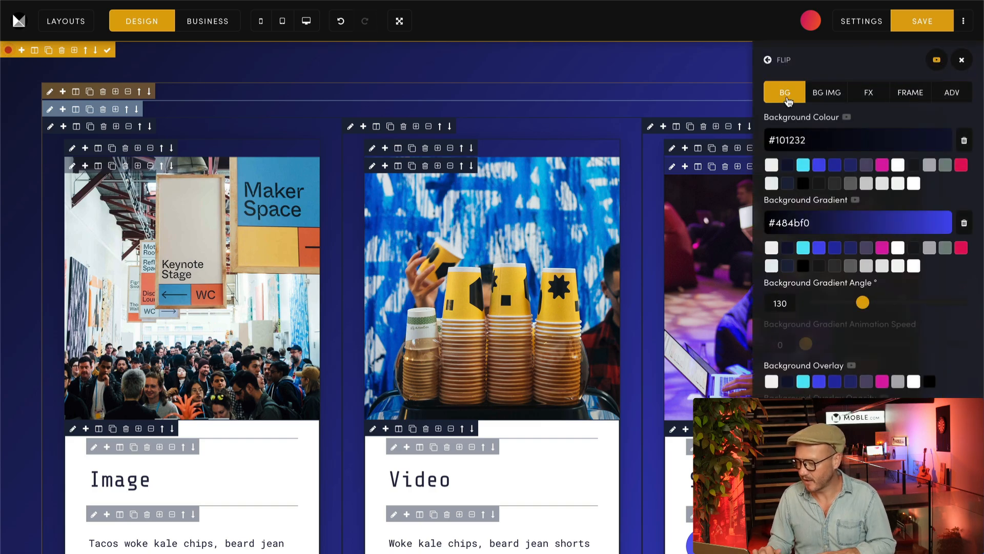
pyautogui.click(962, 165)
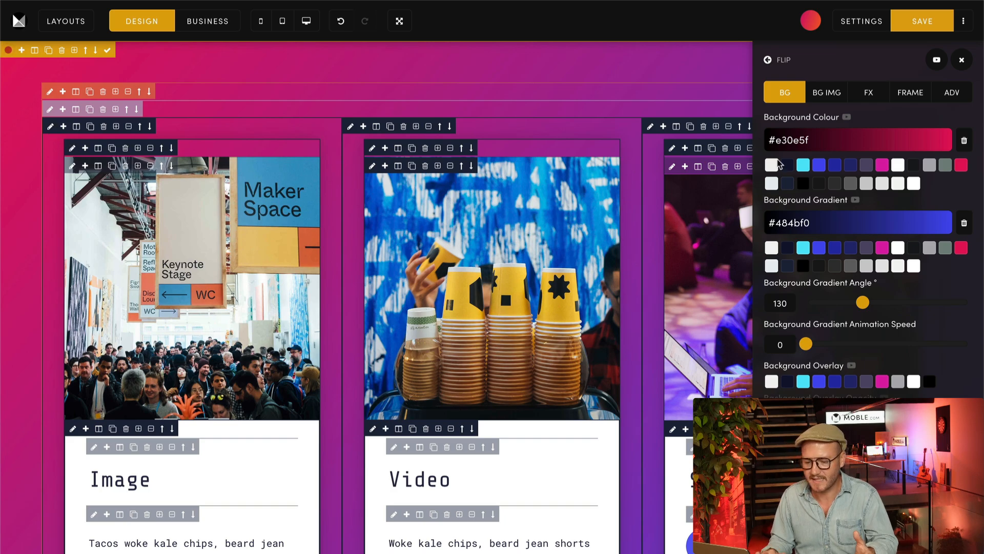
pyautogui.click(962, 59)
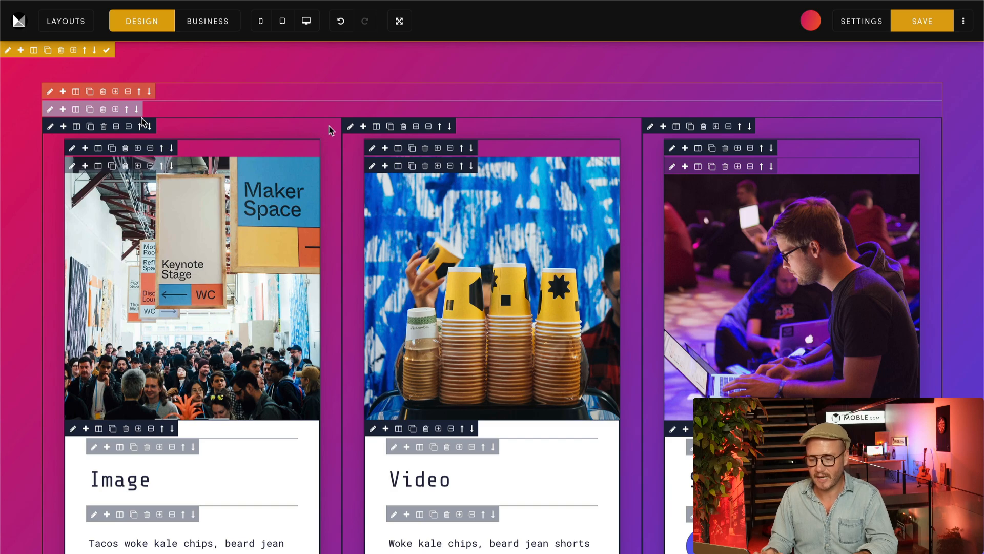
# Step: Set the Maximum Height of the Image card's outer column frame to Full Frame
pyautogui.scroll(-5, 330, 131)
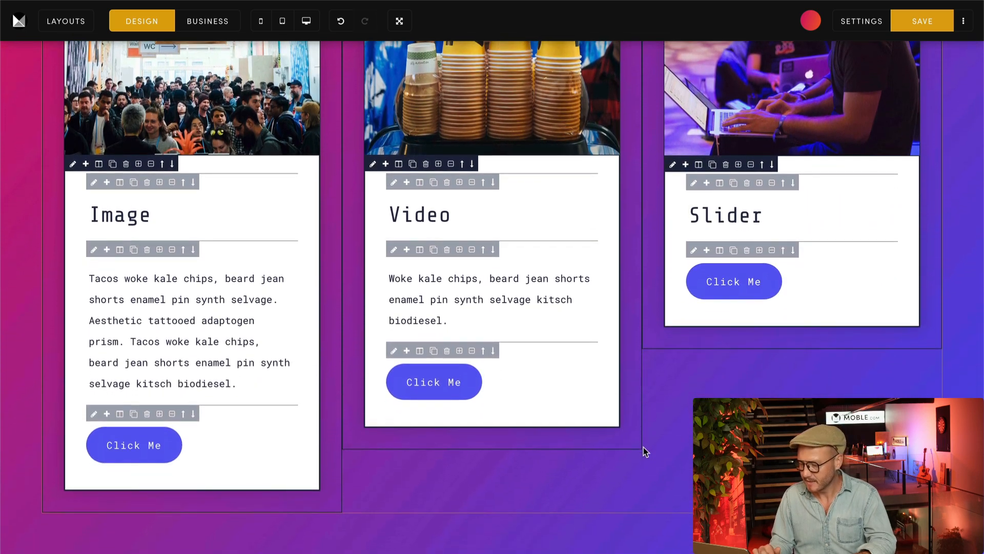
pyautogui.scroll(5, 323, 199)
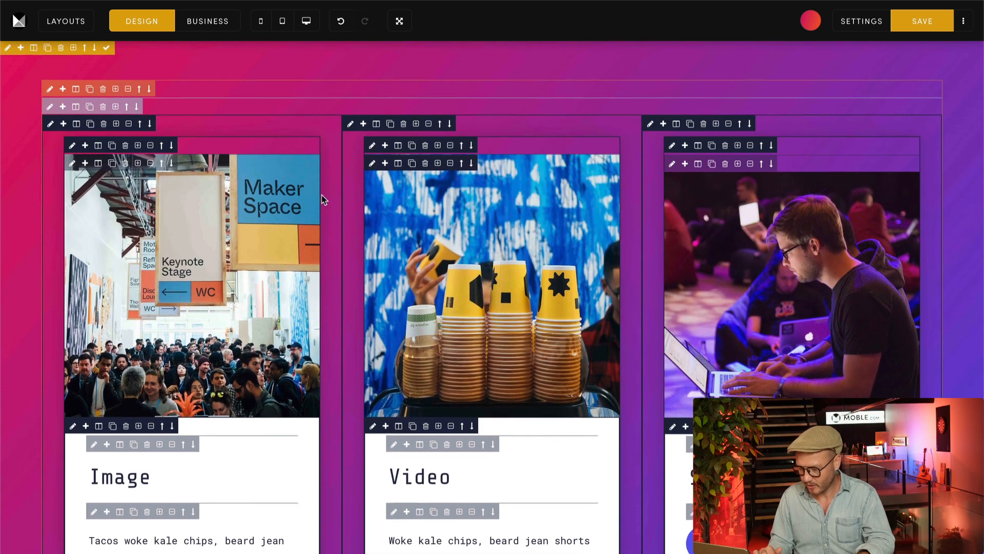
pyautogui.click(51, 127)
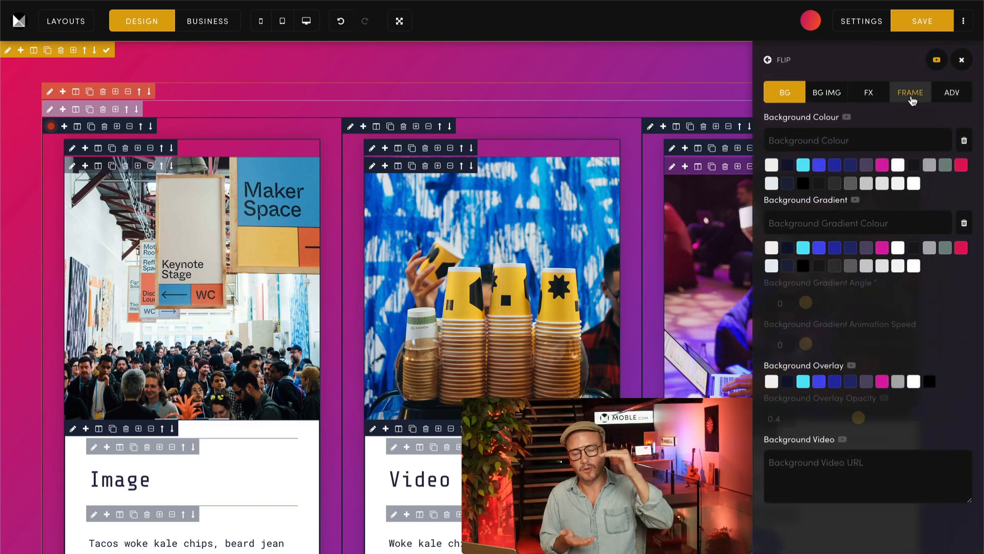
pyautogui.click(910, 95)
pyautogui.scroll(-6, 768, 395)
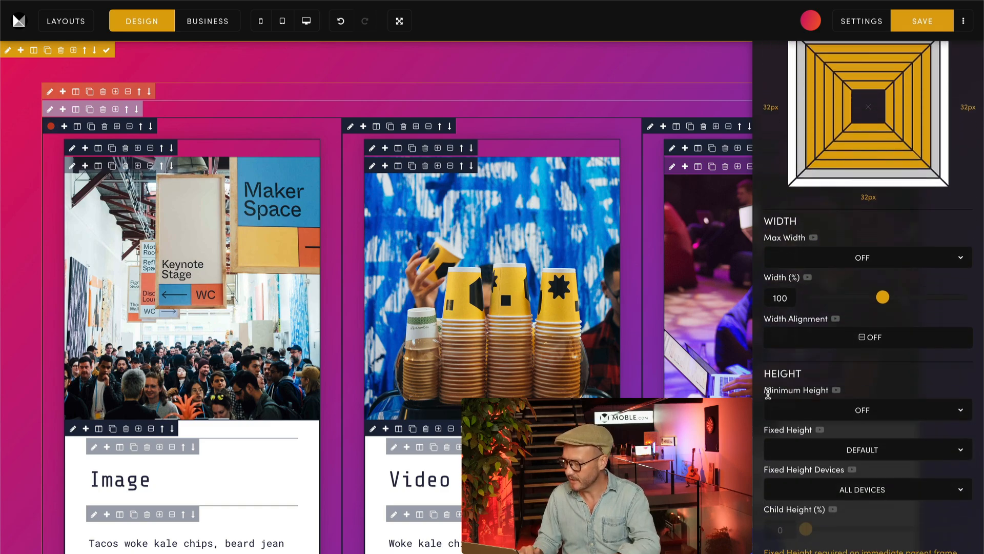
pyautogui.scroll(-3, 769, 395)
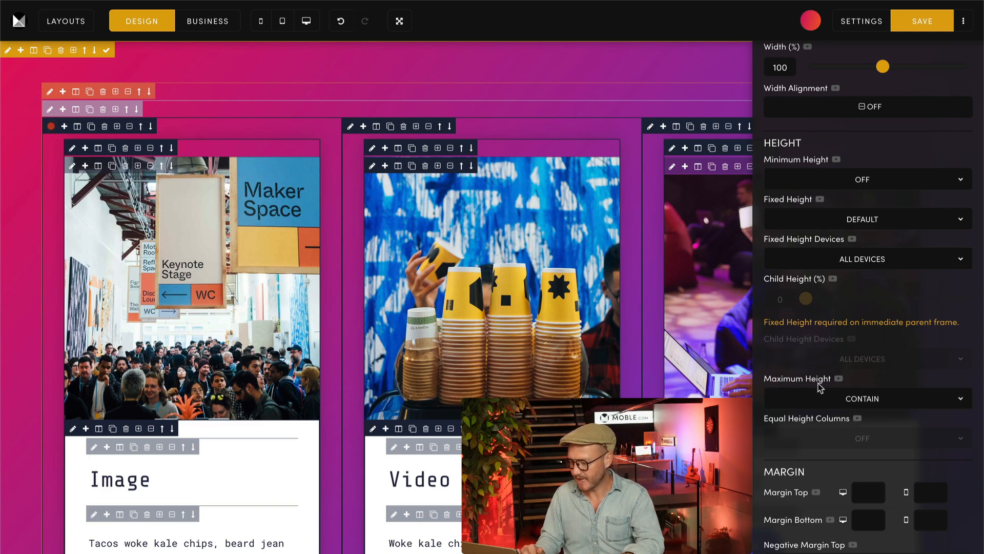
pyautogui.click(858, 407)
pyautogui.click(826, 413)
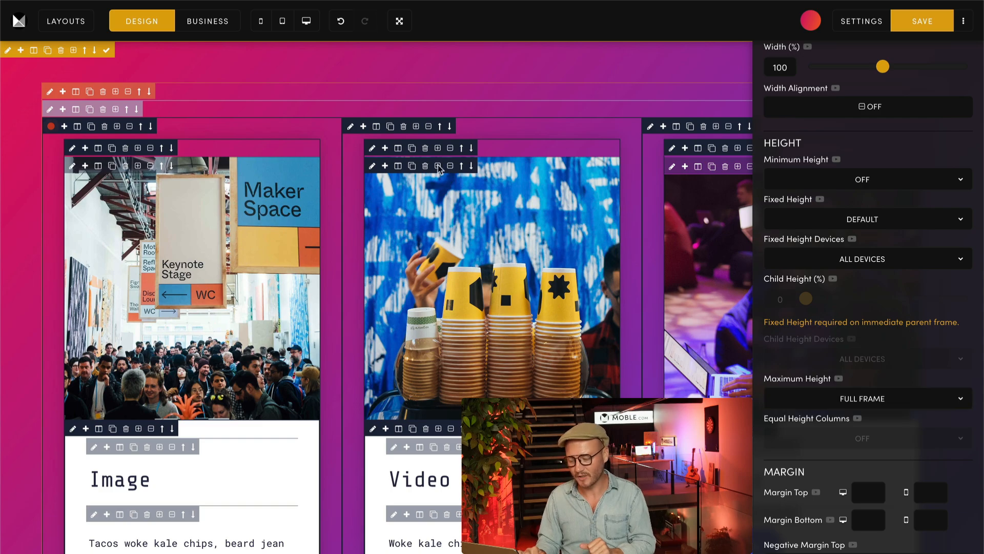
# Step: Set the Maximum Height of the Video card's outer column frame to Full Frame
pyautogui.click(352, 128)
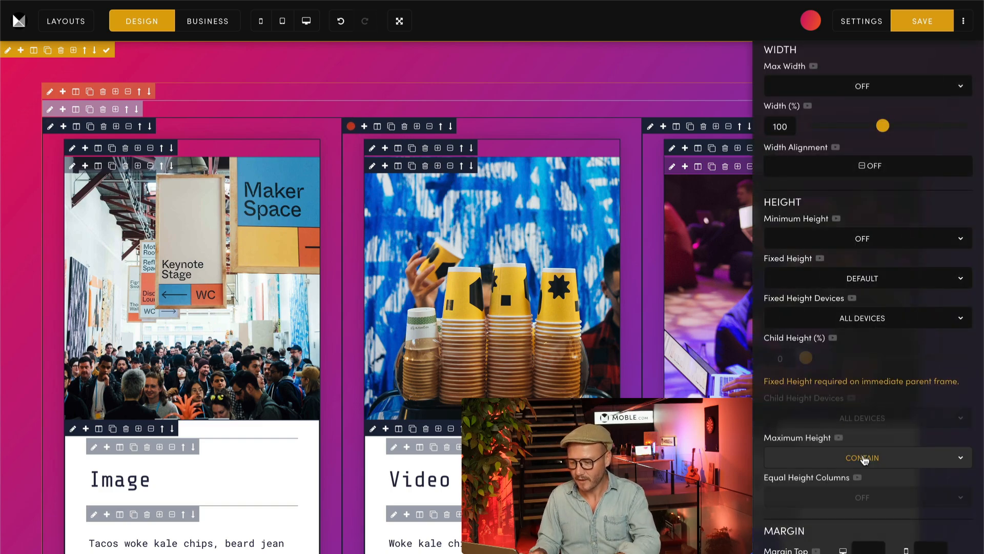
pyautogui.click(865, 457)
pyautogui.click(809, 471)
# Step: Set the Maximum Height of the Slider card's outer column frame to Full Frame and close its settings
pyautogui.click(650, 126)
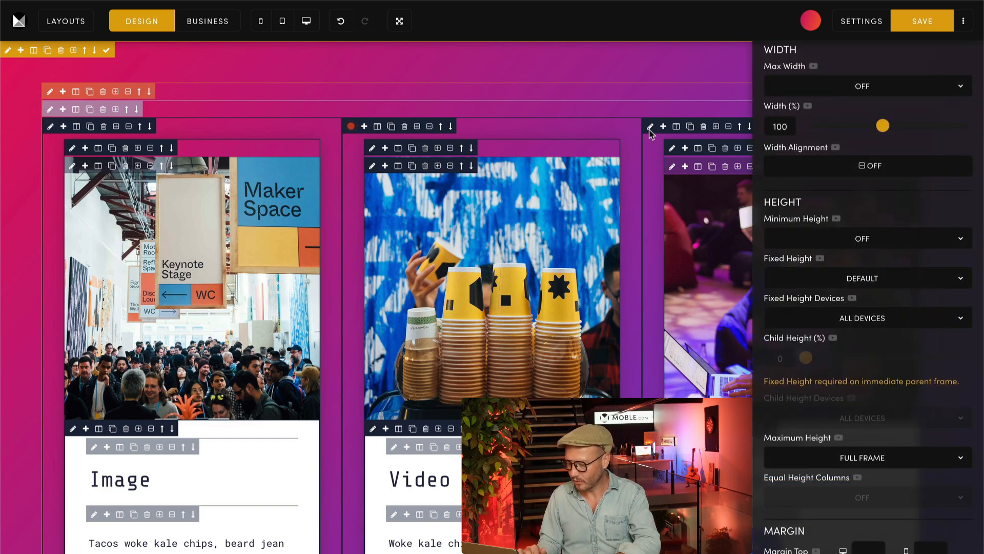
pyautogui.click(845, 453)
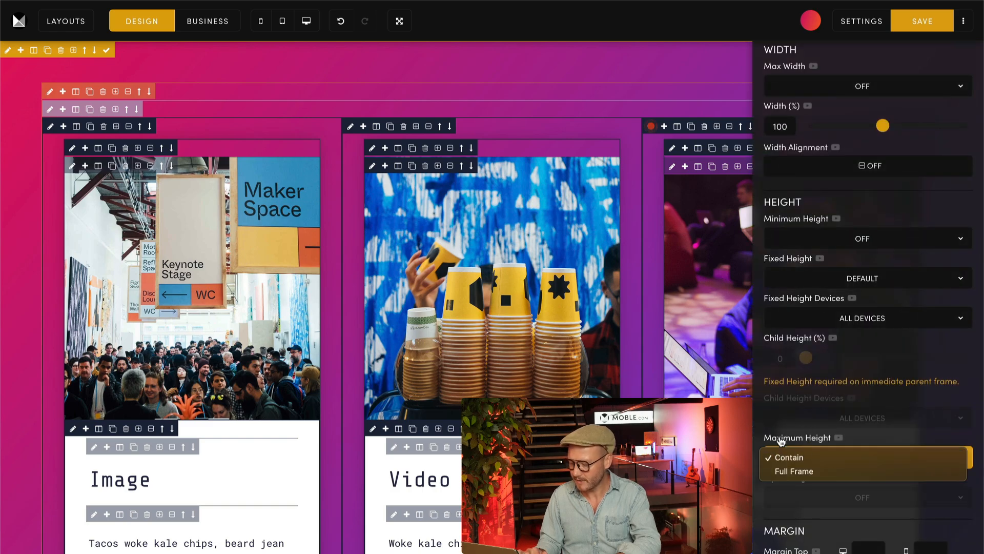
pyautogui.click(794, 471)
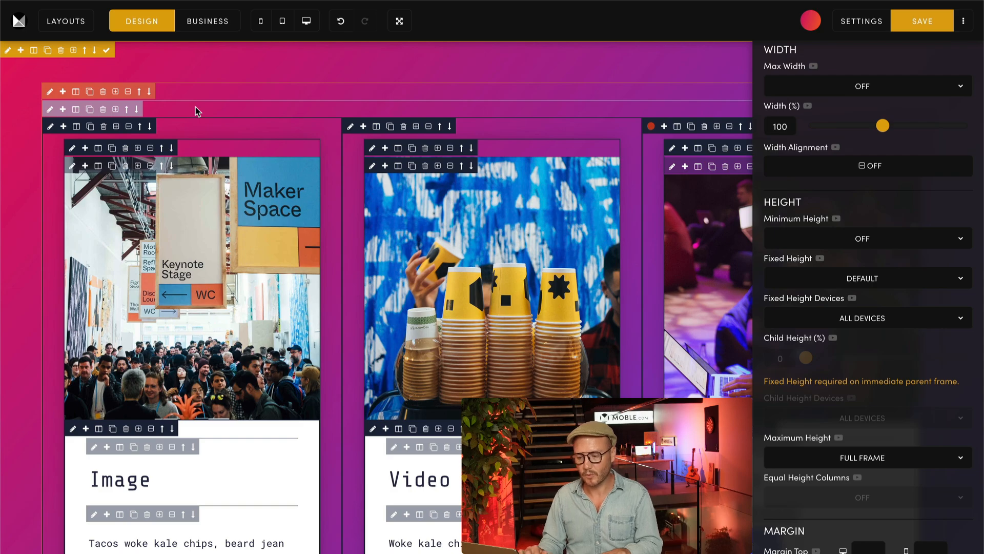
pyautogui.scroll(-3, 336, 215)
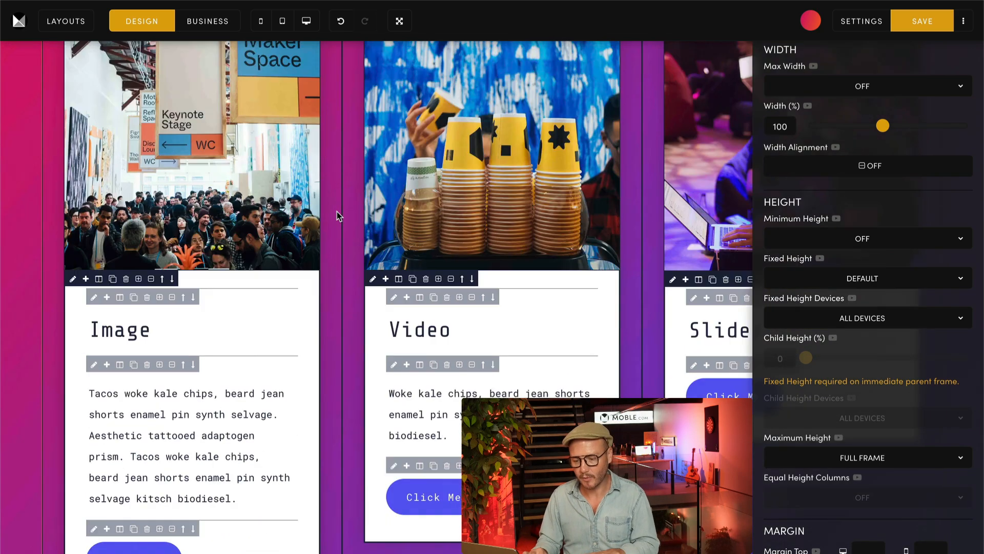
pyautogui.scroll(-5, 337, 216)
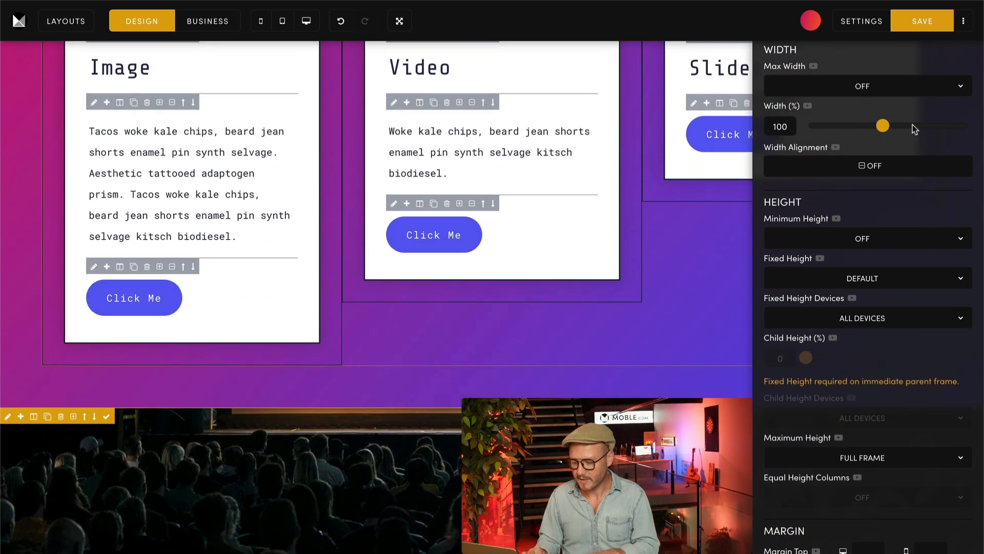
pyautogui.scroll(7, 912, 128)
pyautogui.click(632, 228)
# Step: Set the Maximum Height of the Image card's inner frame, directly inside its outer column frame, to Full Frame
pyautogui.scroll(3, 632, 229)
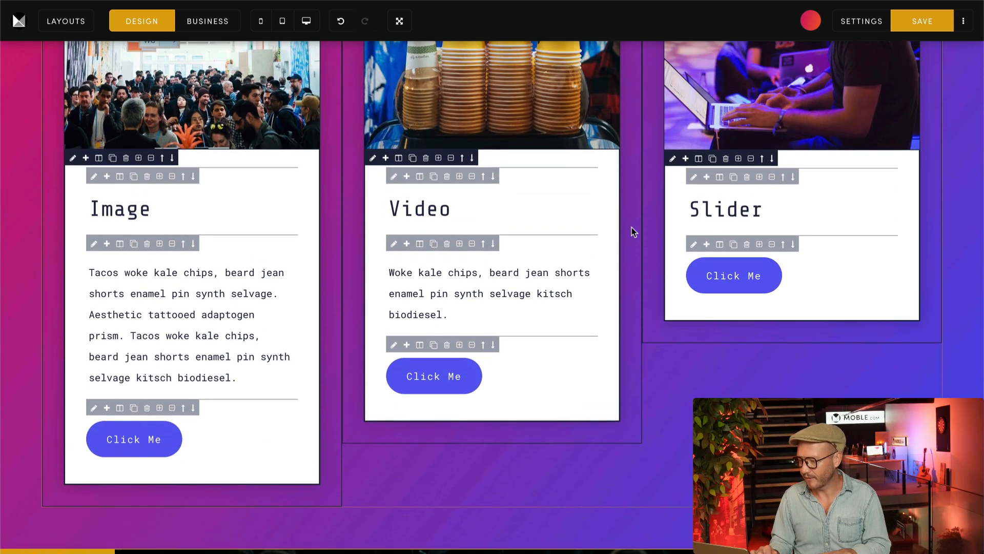
pyautogui.scroll(5, 631, 228)
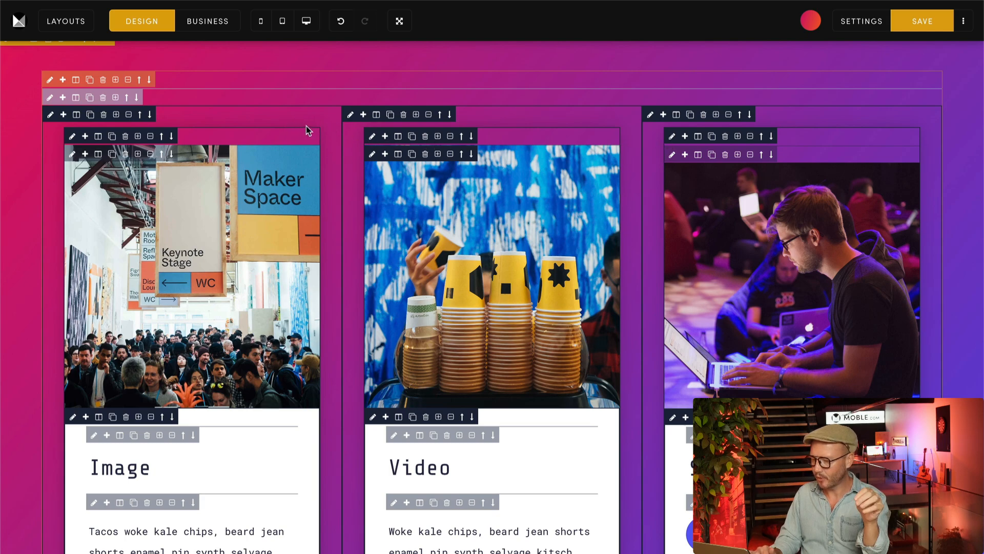
pyautogui.scroll(-3, 365, 192)
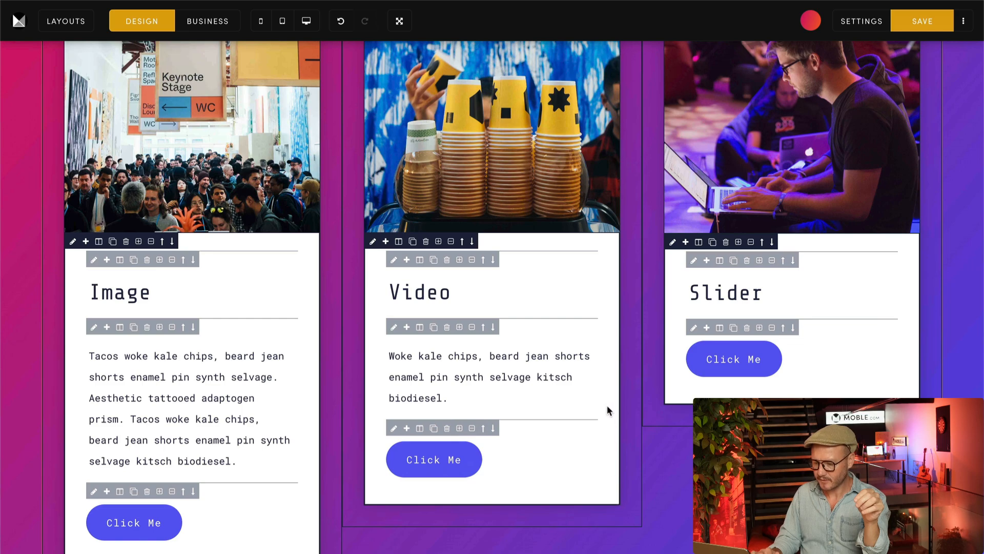
pyautogui.scroll(3, 607, 281)
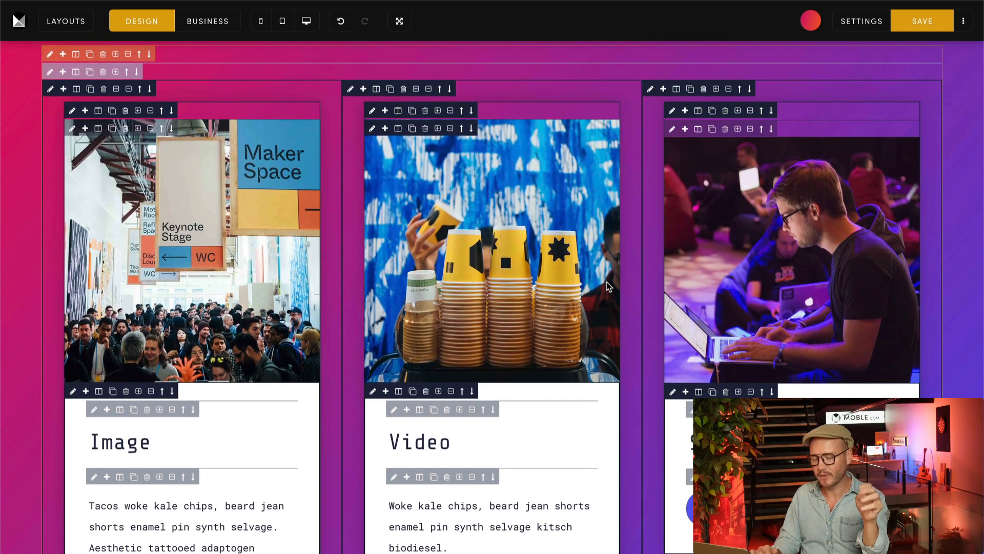
pyautogui.click(72, 111)
pyautogui.scroll(-3, 794, 256)
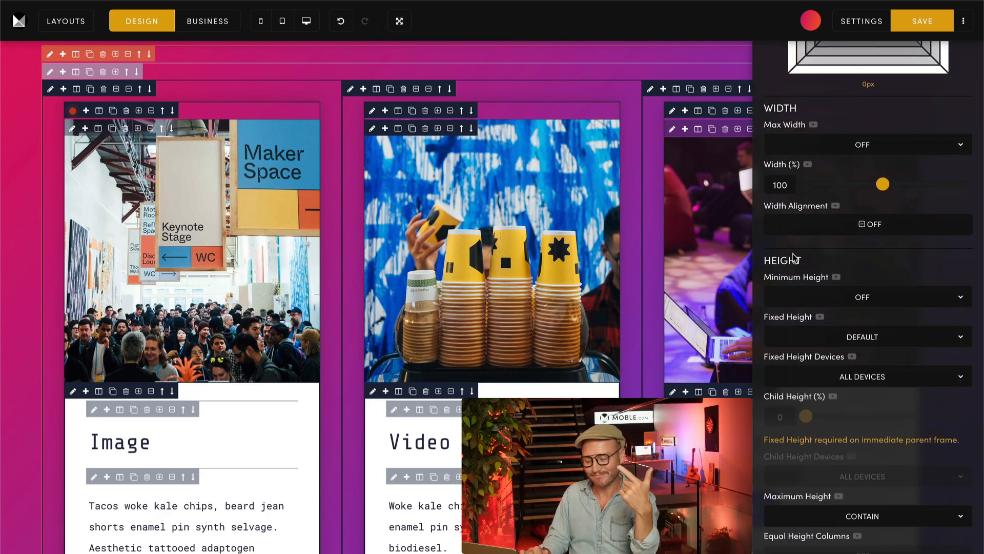
pyautogui.scroll(-3, 794, 257)
pyautogui.click(847, 371)
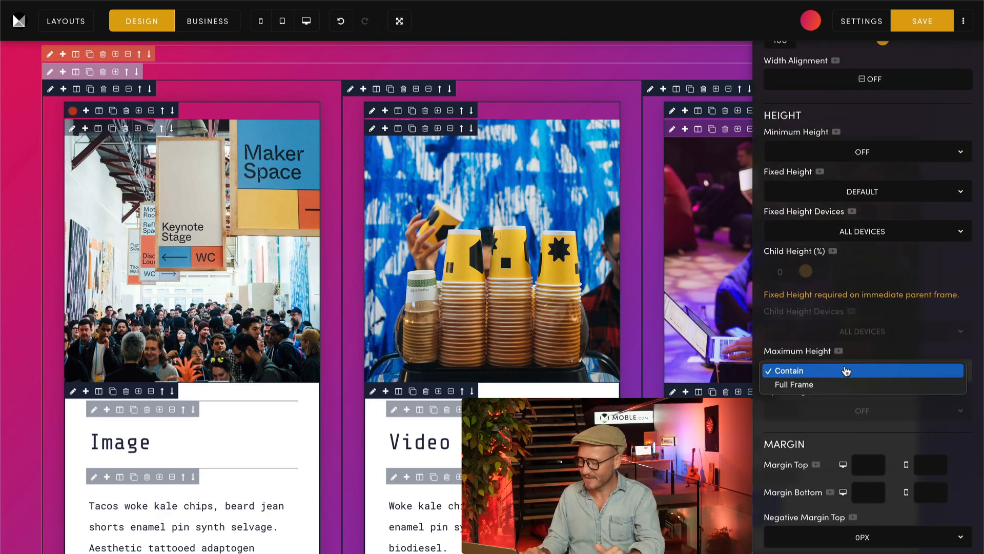
pyautogui.click(794, 385)
# Step: Set the Maximum Height of the Video card's inner frame, directly inside its outer column frame, to Full Frame
pyautogui.click(412, 148)
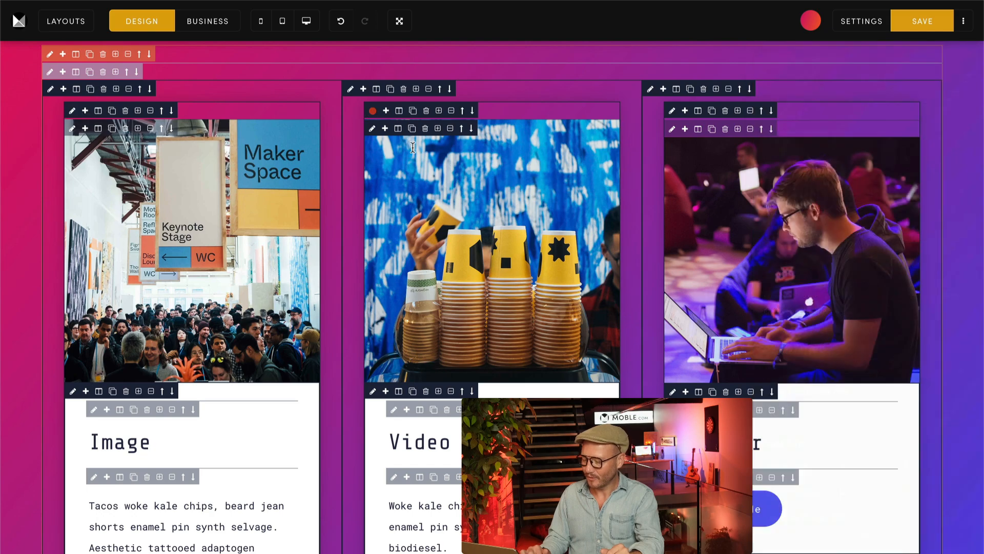
pyautogui.click(820, 456)
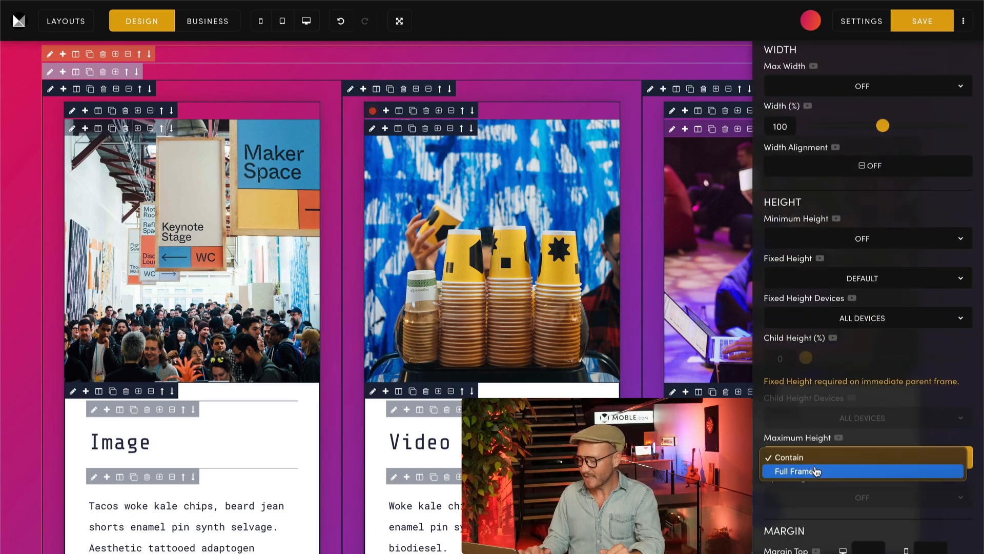
pyautogui.click(816, 471)
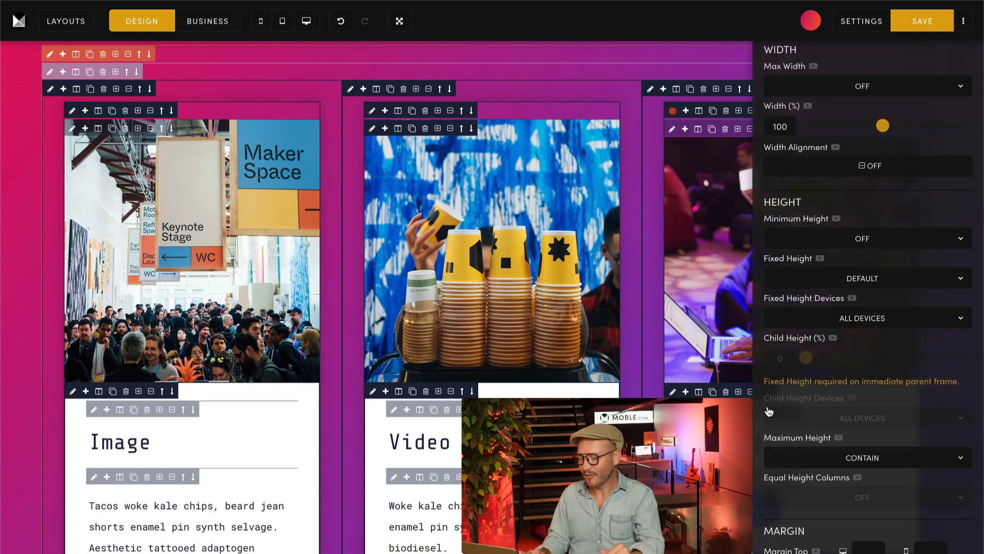
# Step: Set the Maximum Height of the Slider card's inner frame to Full Frame and close its settings
pyautogui.click(841, 458)
pyautogui.click(839, 468)
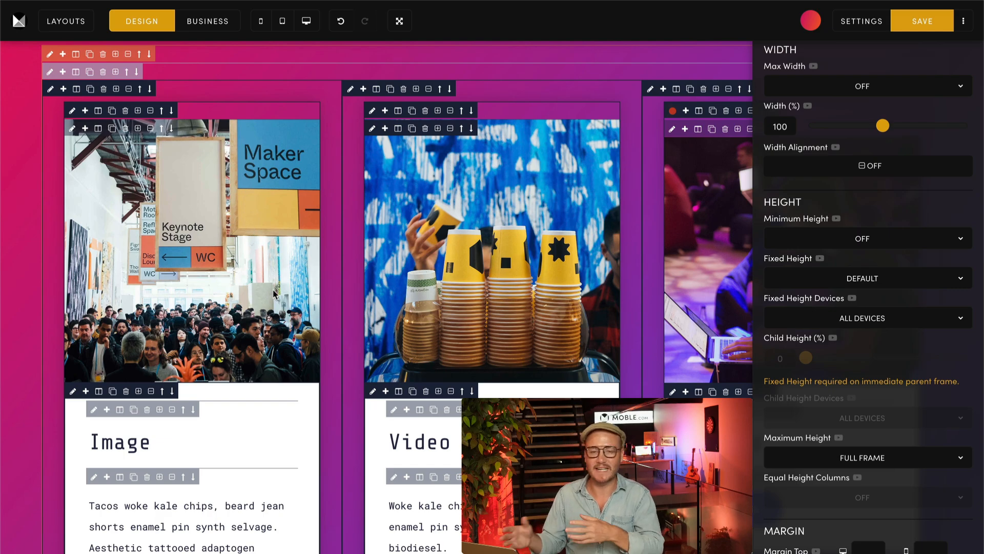
pyautogui.scroll(-1, 275, 294)
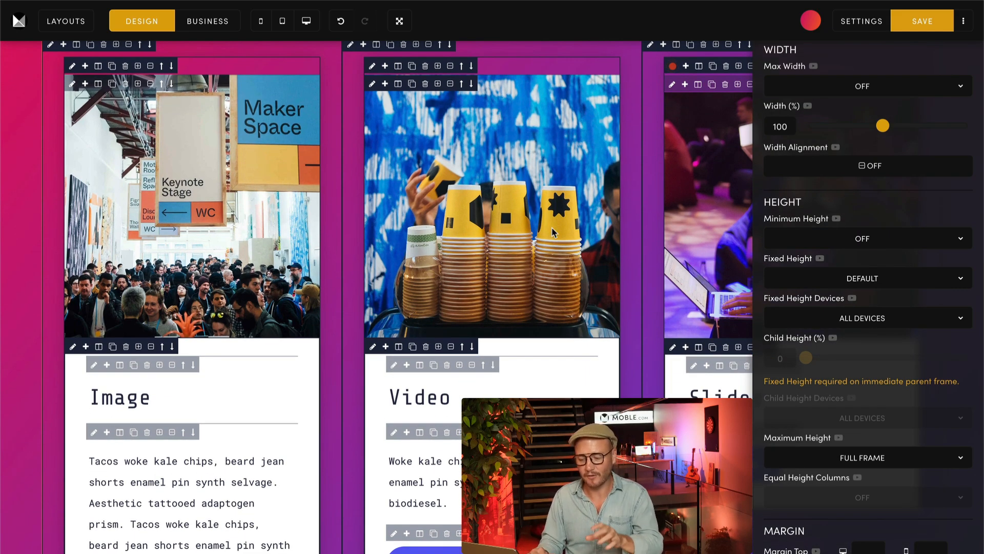
pyautogui.scroll(2, 646, 246)
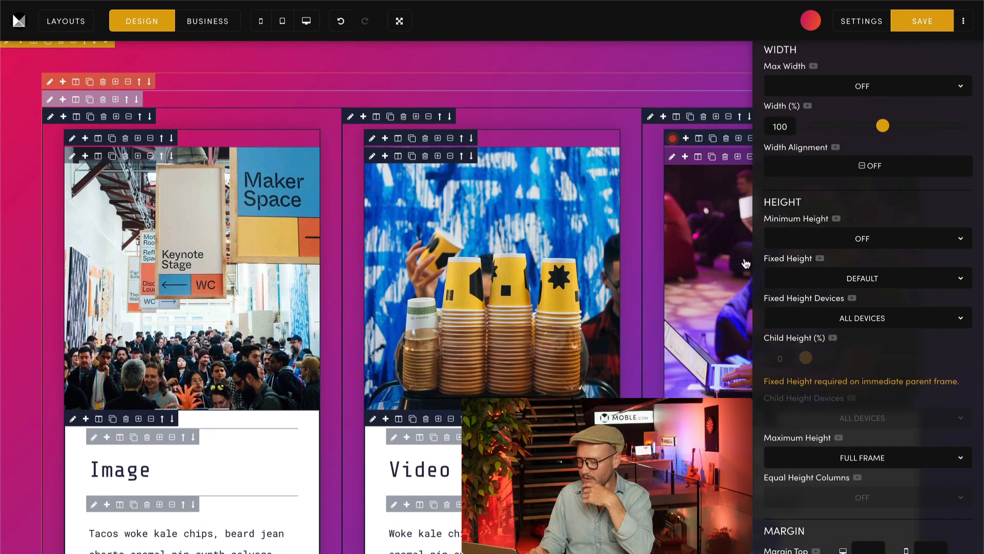
pyautogui.scroll(-1, 575, 345)
pyautogui.scroll(1, 579, 365)
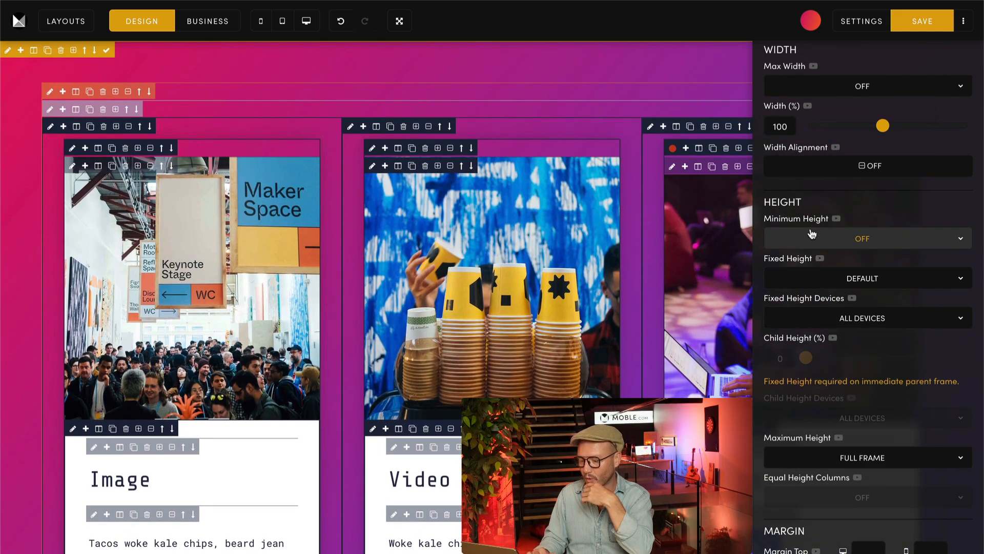
pyautogui.scroll(5, 812, 233)
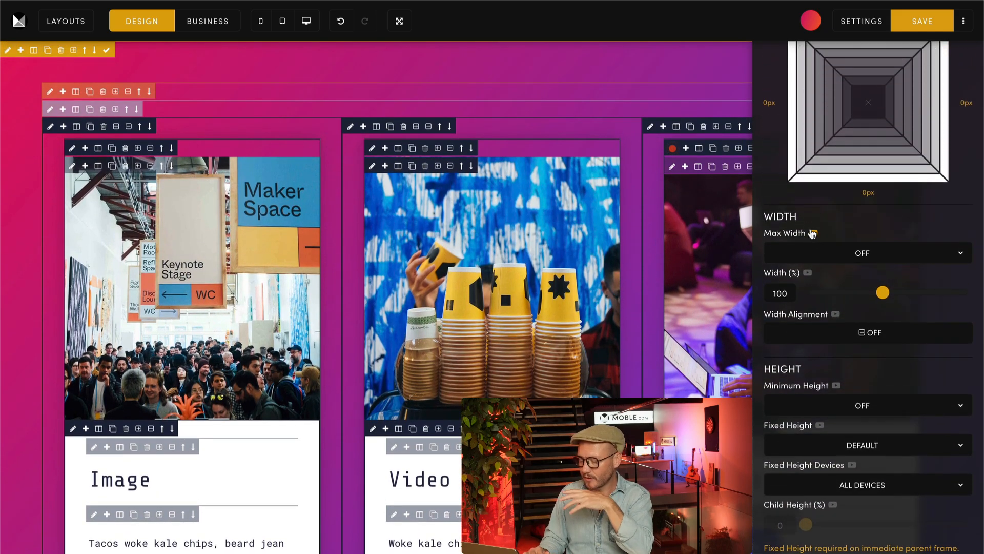
pyautogui.scroll(2, 812, 234)
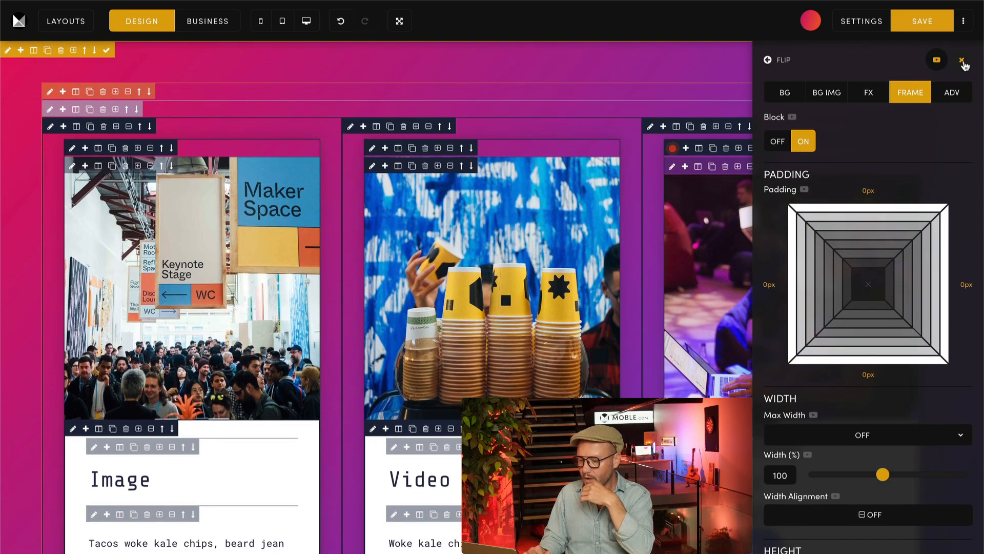
pyautogui.click(962, 61)
# Step: Set the Maximum Height of the Image card's text frame, just below its picture, to Full Frame
pyautogui.scroll(-3, 488, 402)
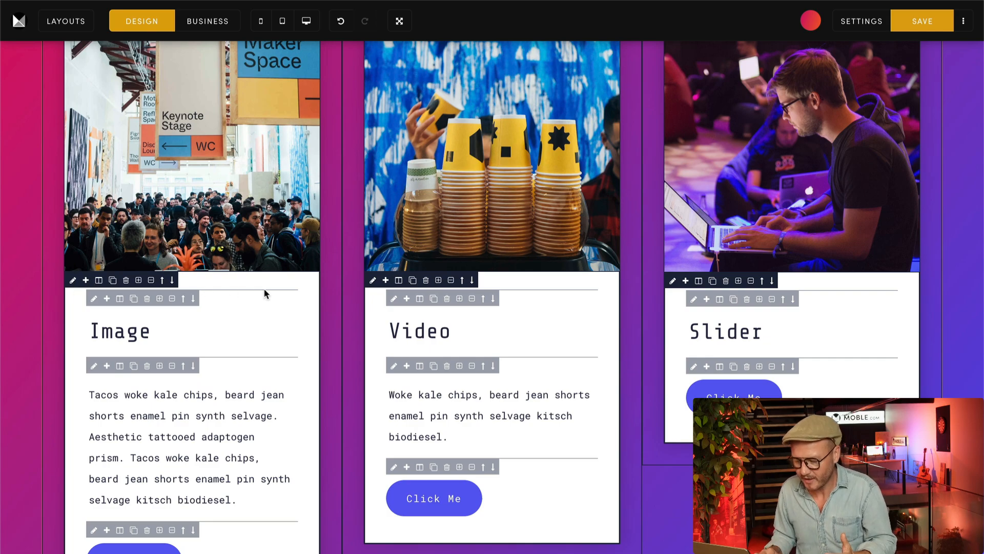
pyautogui.scroll(-1, 318, 288)
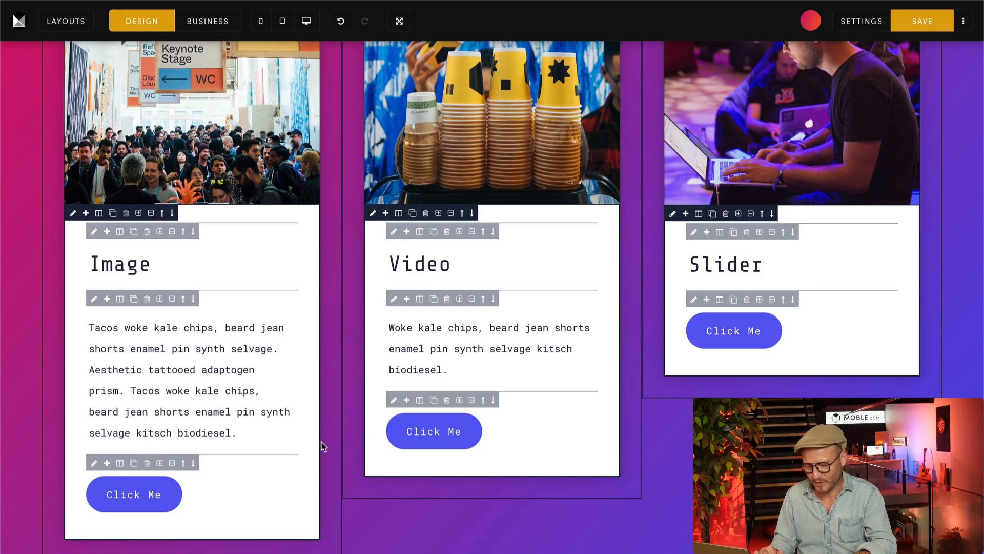
pyautogui.click(74, 213)
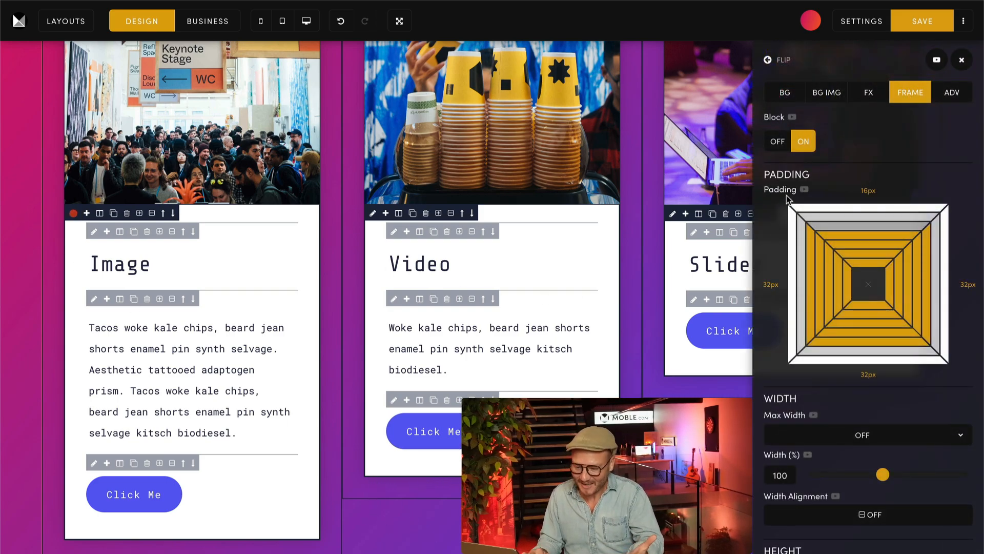
pyautogui.scroll(-5, 880, 150)
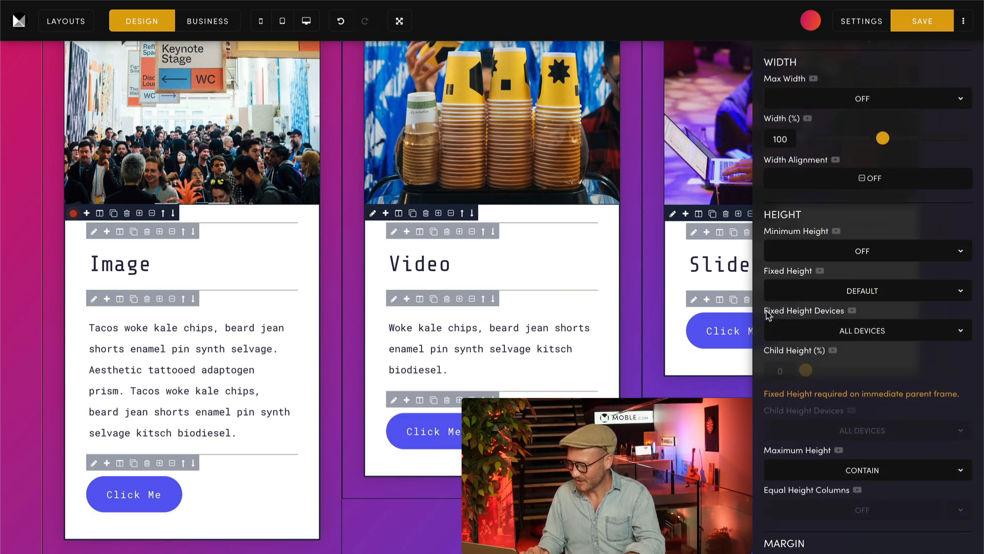
pyautogui.scroll(-2, 770, 283)
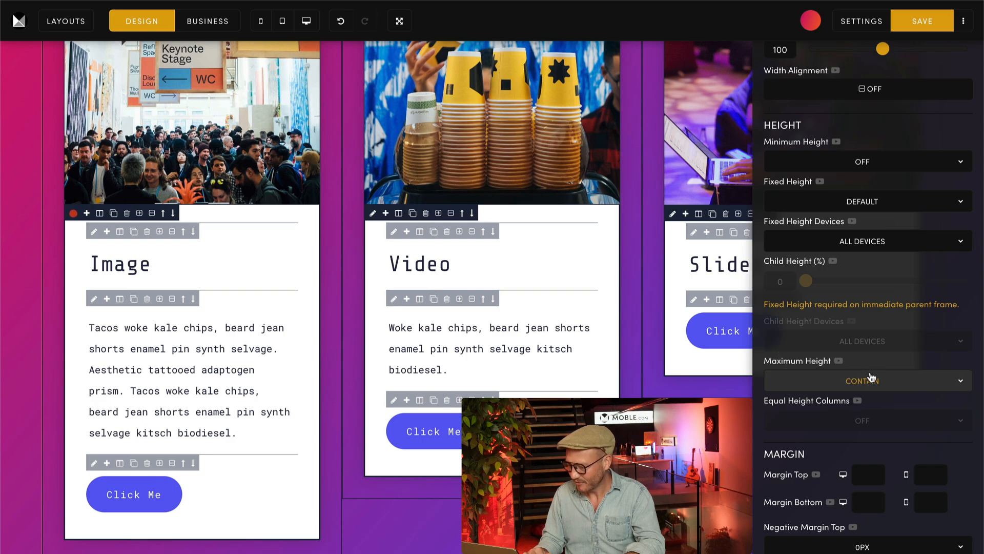
pyautogui.click(851, 380)
pyautogui.click(826, 394)
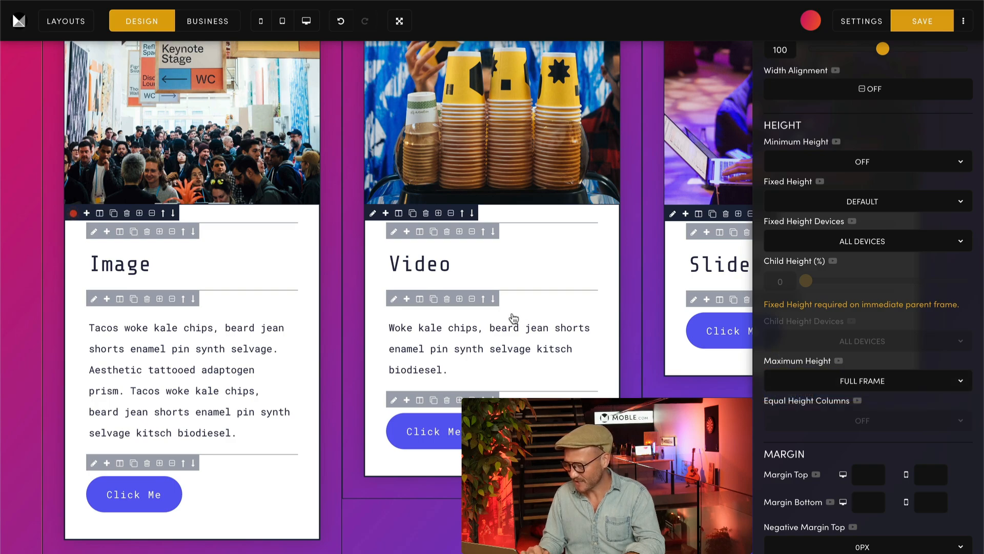
# Step: Set the Maximum Height of the Video card's text frame, just below its picture, to Full Frame
pyautogui.click(373, 213)
pyautogui.click(772, 456)
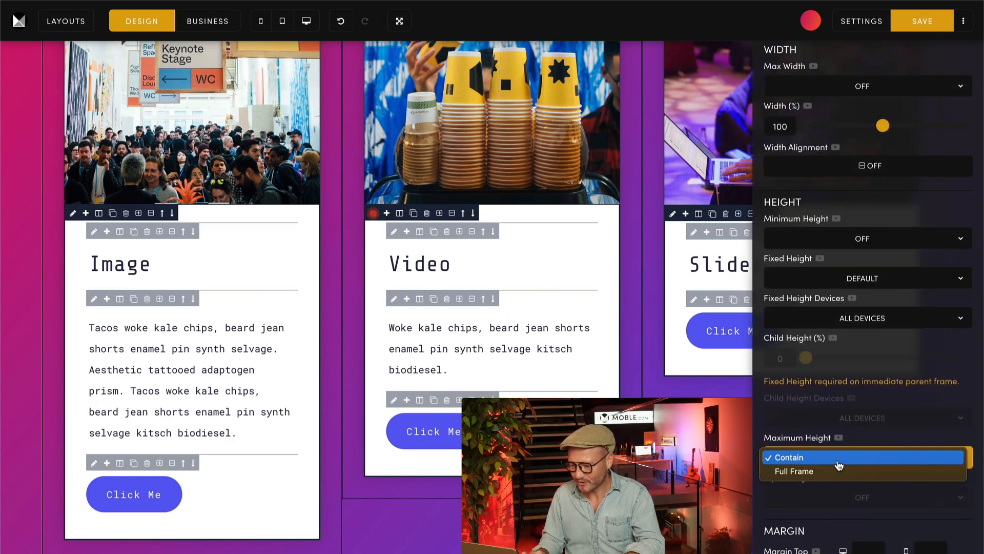
pyautogui.click(810, 469)
# Step: Set the Maximum Height of the Slider card's text frame, just below its picture, to Full Frame
pyautogui.click(672, 213)
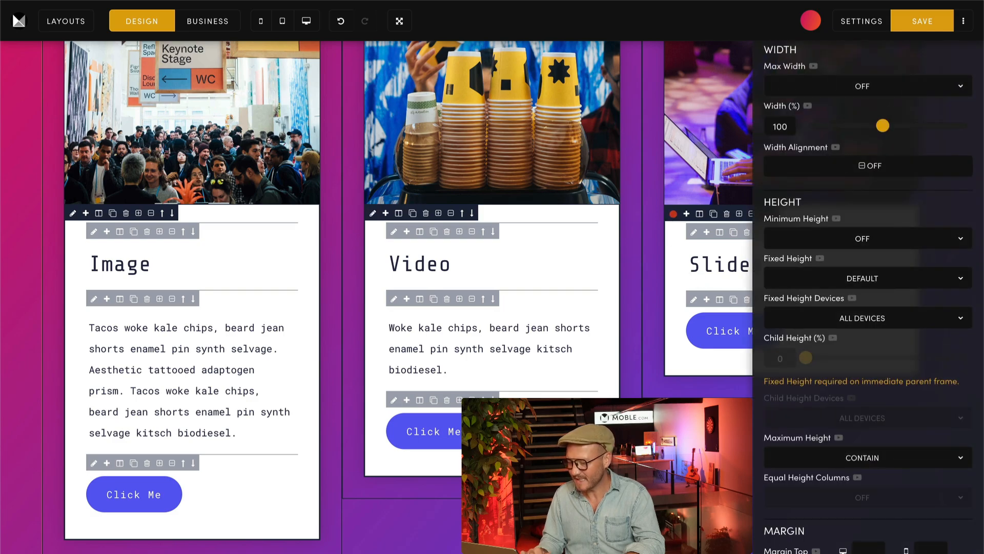
pyautogui.click(805, 457)
pyautogui.click(807, 472)
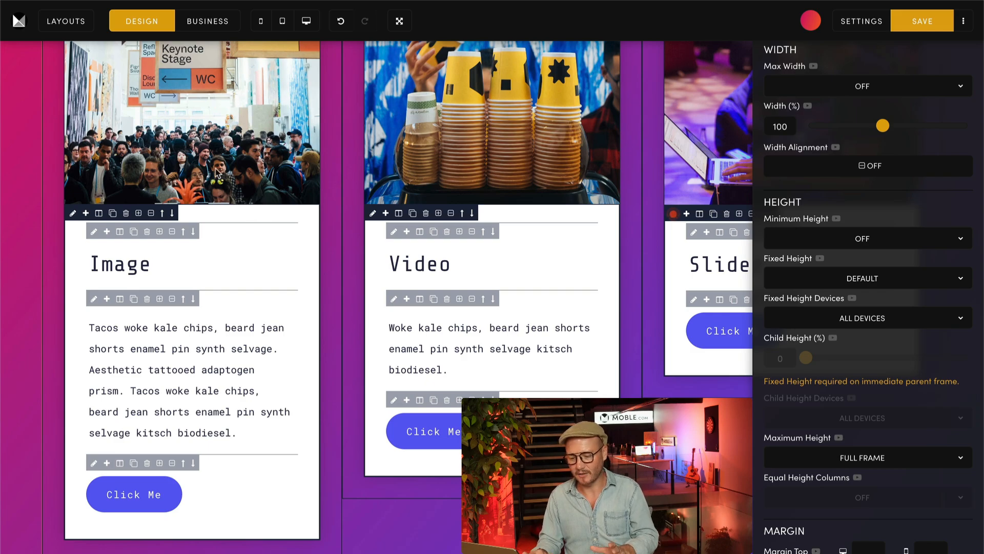
pyautogui.scroll(5, 196, 225)
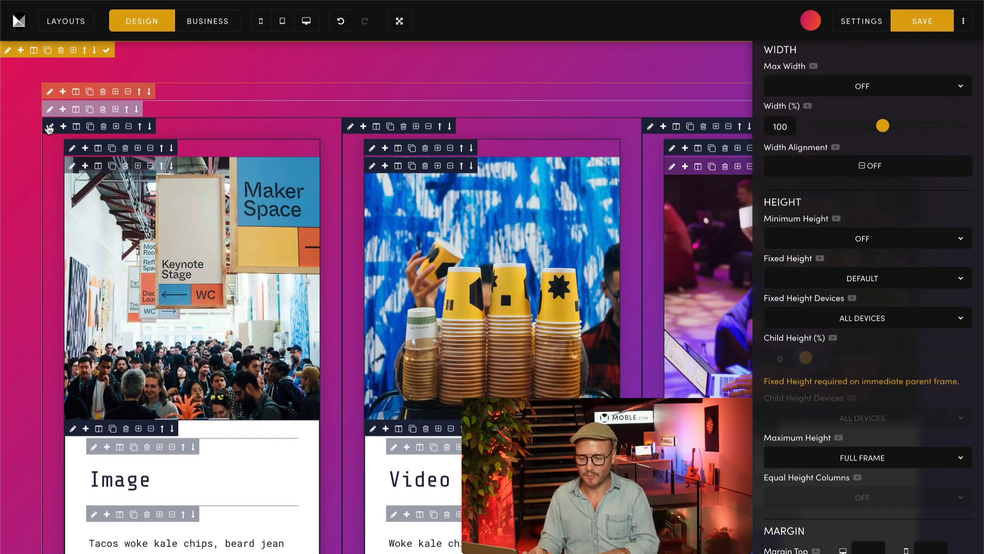
pyautogui.scroll(-2, 60, 165)
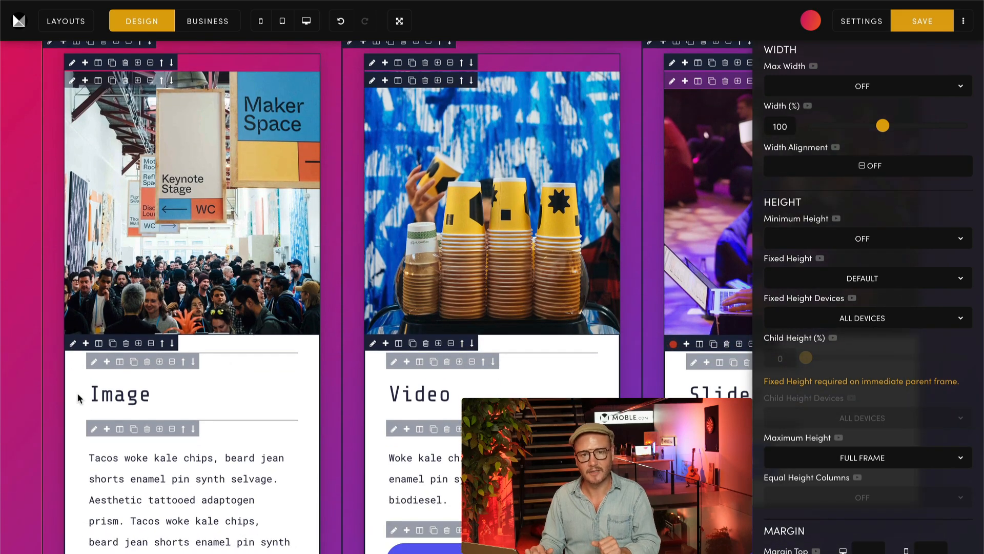
pyautogui.scroll(-1, 79, 398)
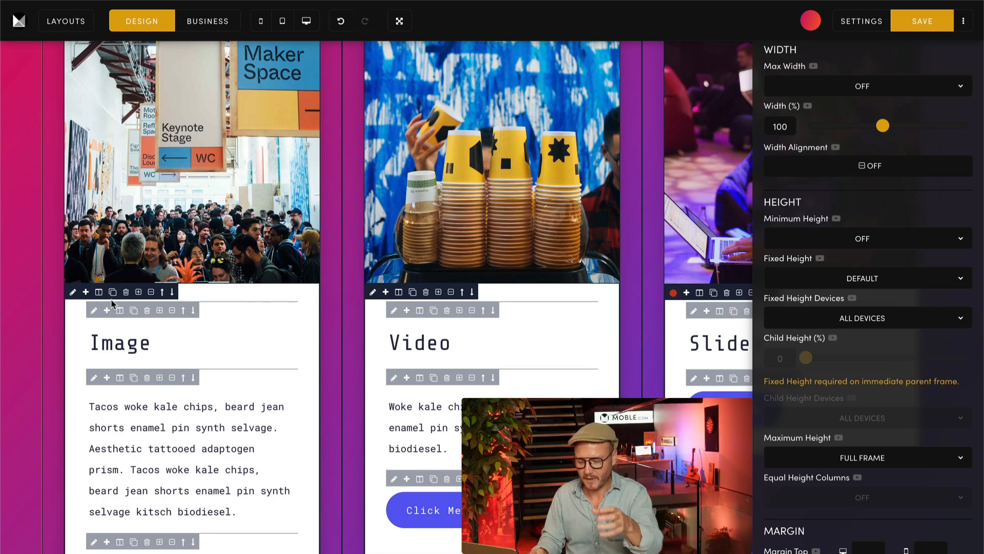
pyautogui.scroll(1, 111, 304)
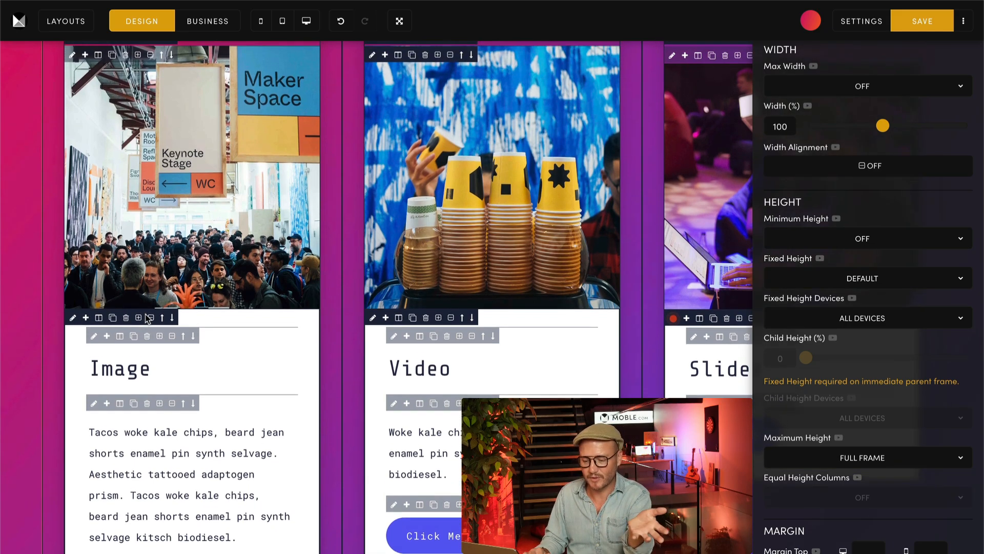
pyautogui.scroll(2, 147, 319)
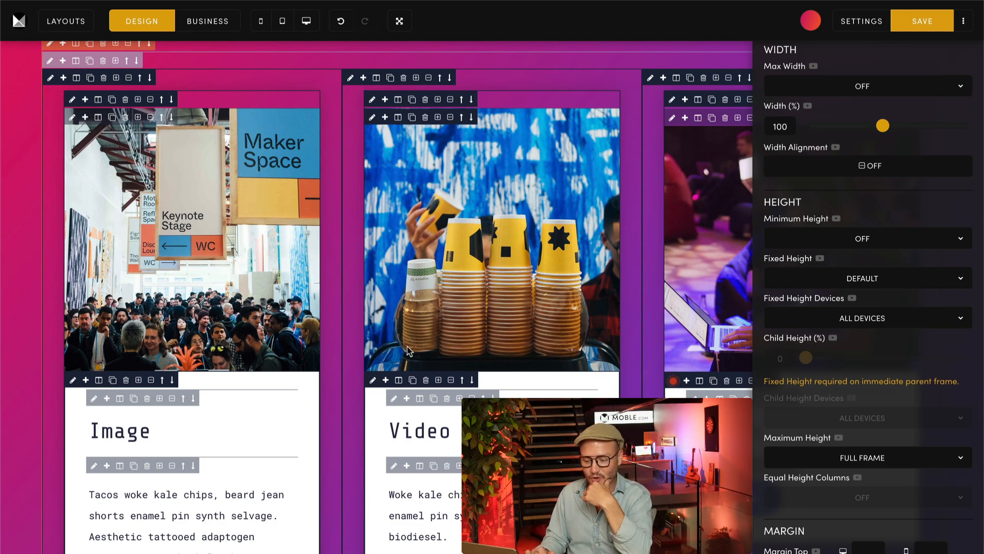
pyautogui.scroll(5, 948, 136)
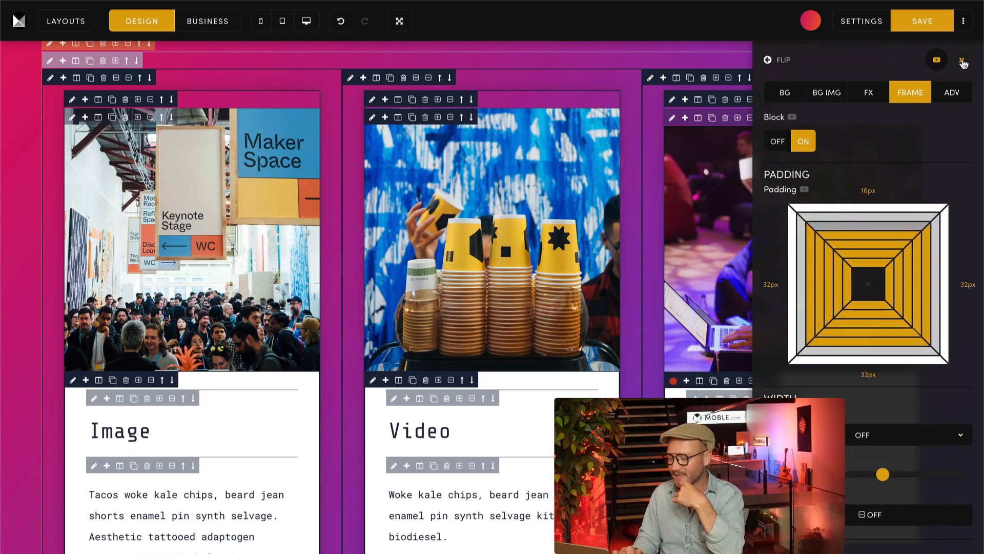
# Step: Close the frame settings, then save the page and view its live version to check the heights of the Image, Video and Slider cards
pyautogui.click(964, 61)
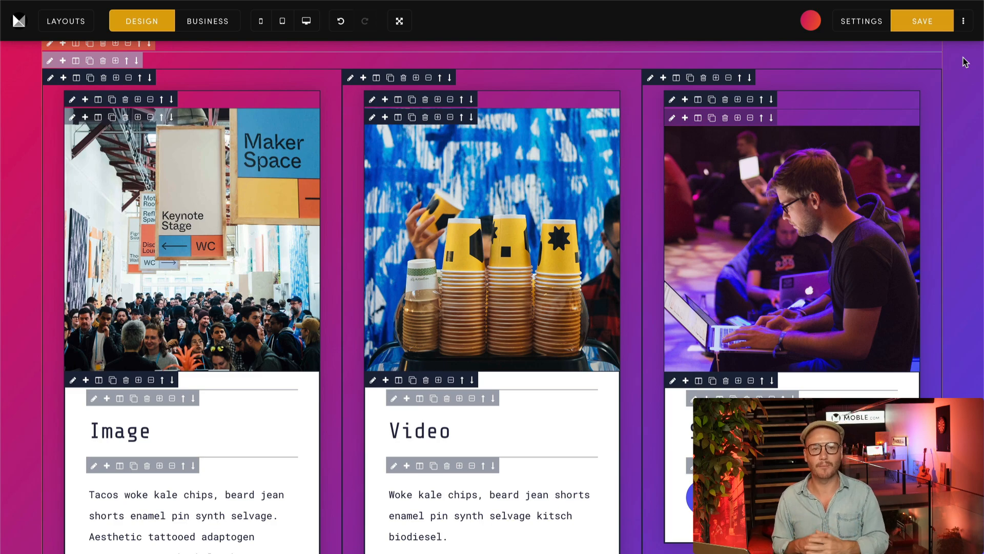
pyautogui.scroll(-4, 965, 62)
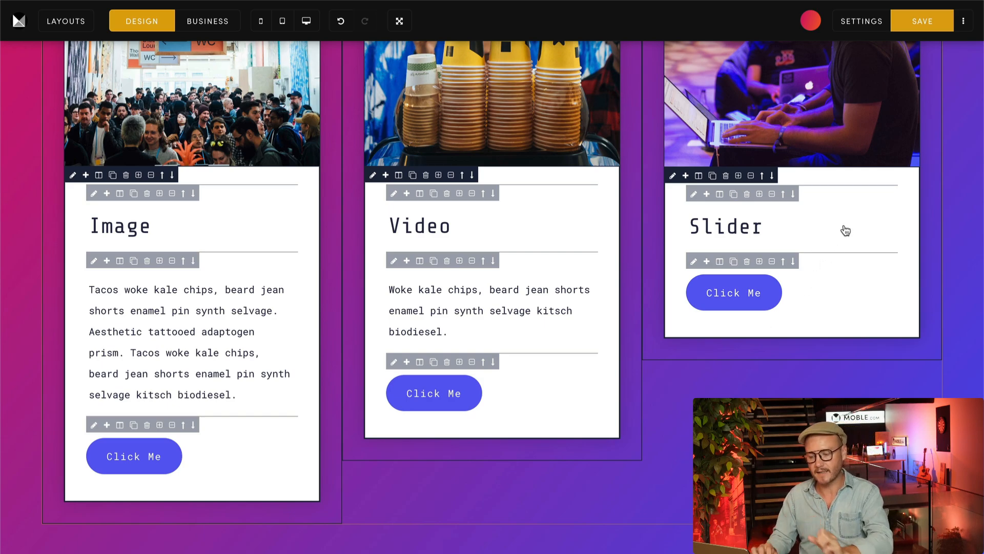
pyautogui.click(962, 21)
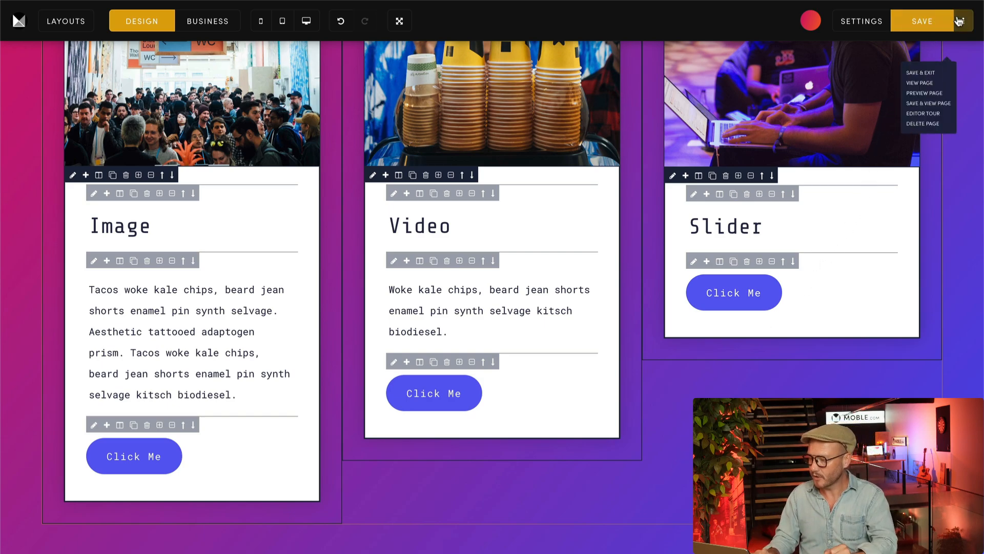
pyautogui.click(941, 109)
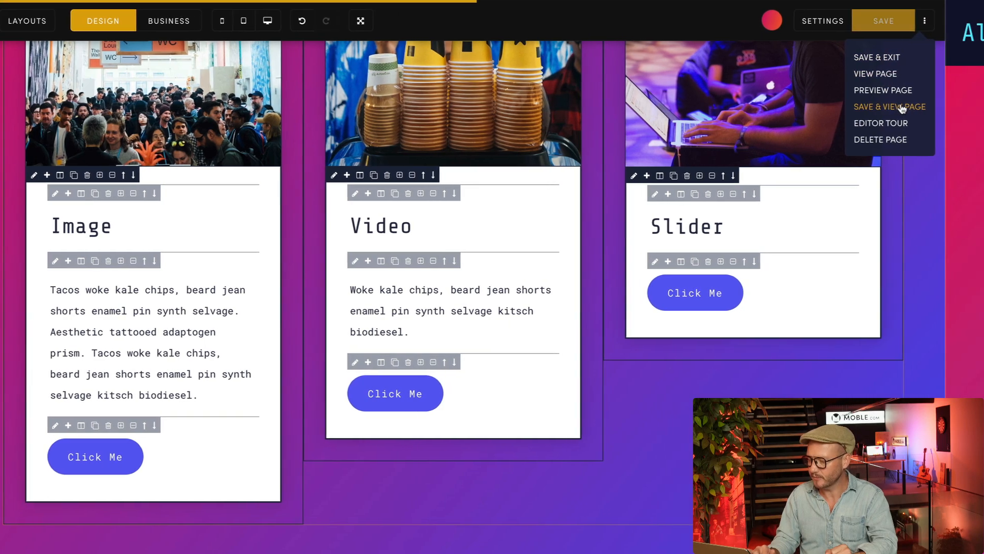
pyautogui.scroll(-3, 971, 190)
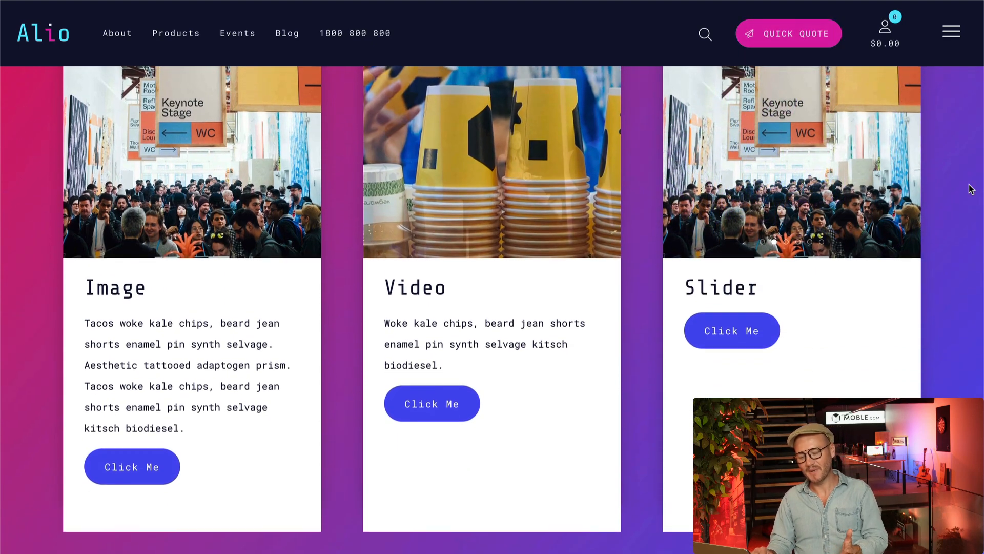
pyautogui.scroll(-2, 972, 190)
pyautogui.scroll(-2, 971, 190)
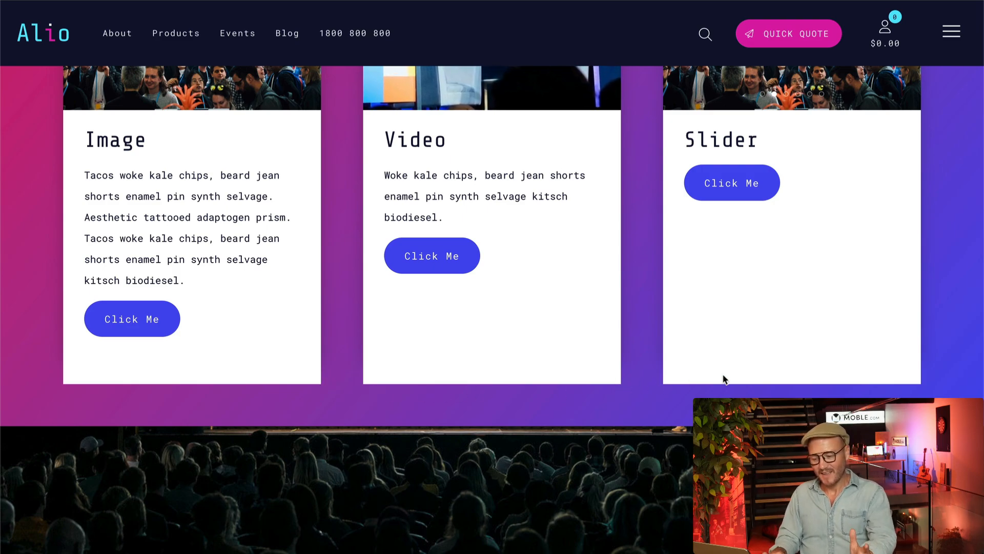
pyautogui.scroll(3, 723, 376)
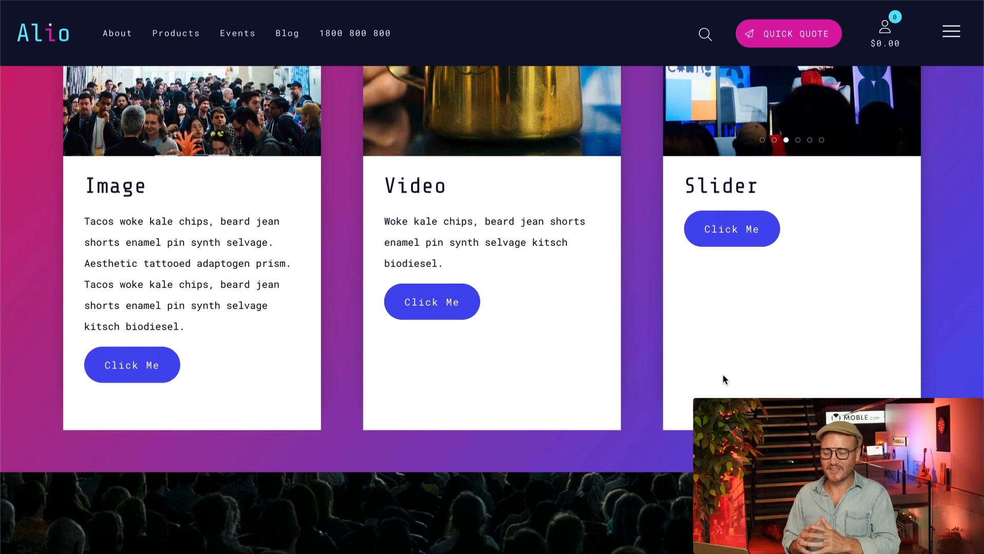
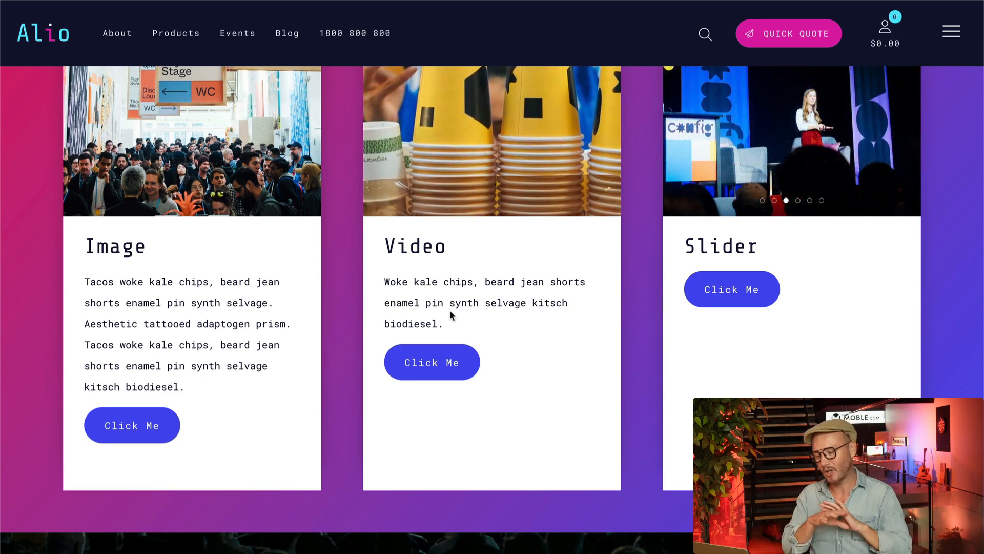
# Step: Return from the live page to the editor and duplicate the Slider card twice in the third column
pyautogui.scroll(3, 613, 487)
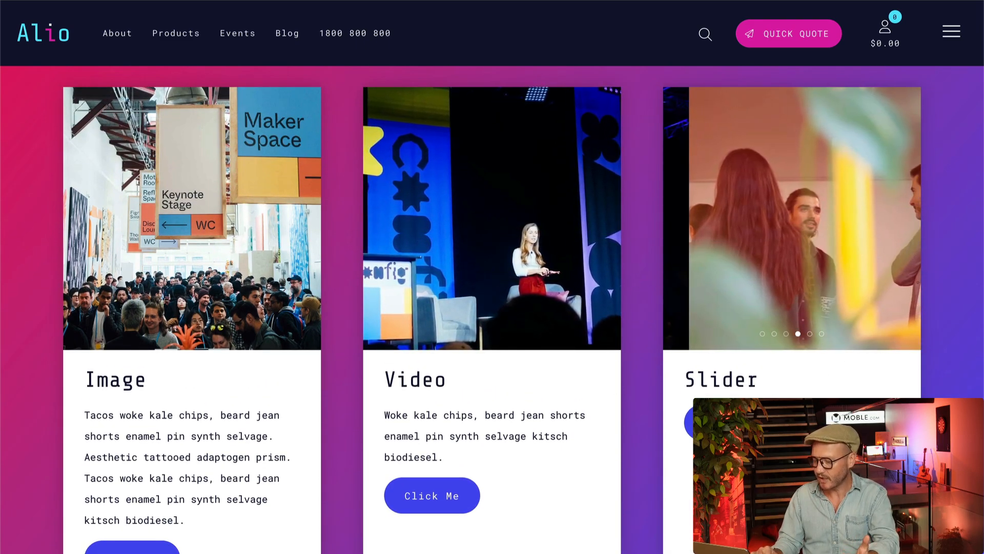
pyautogui.scroll(-3, 345, 520)
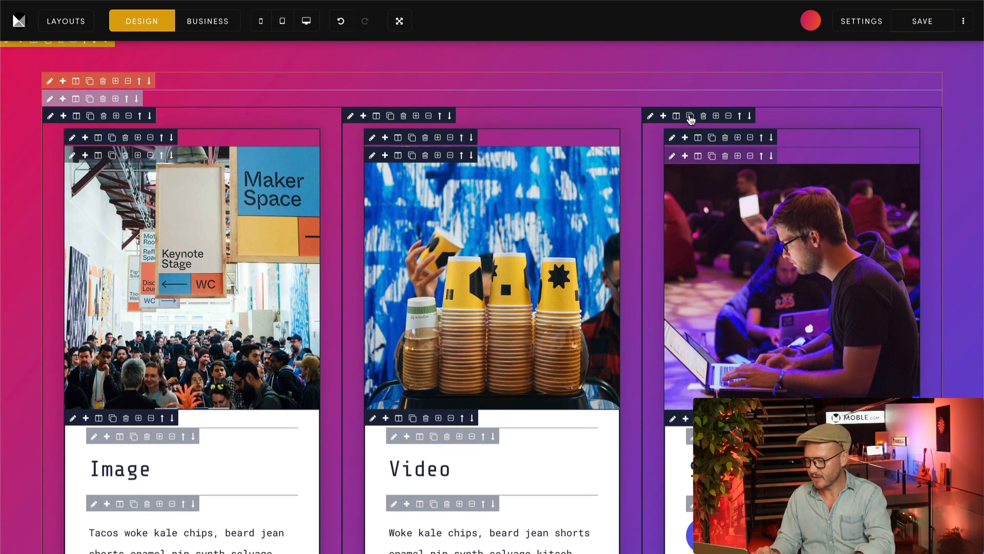
pyautogui.scroll(-5, 691, 119)
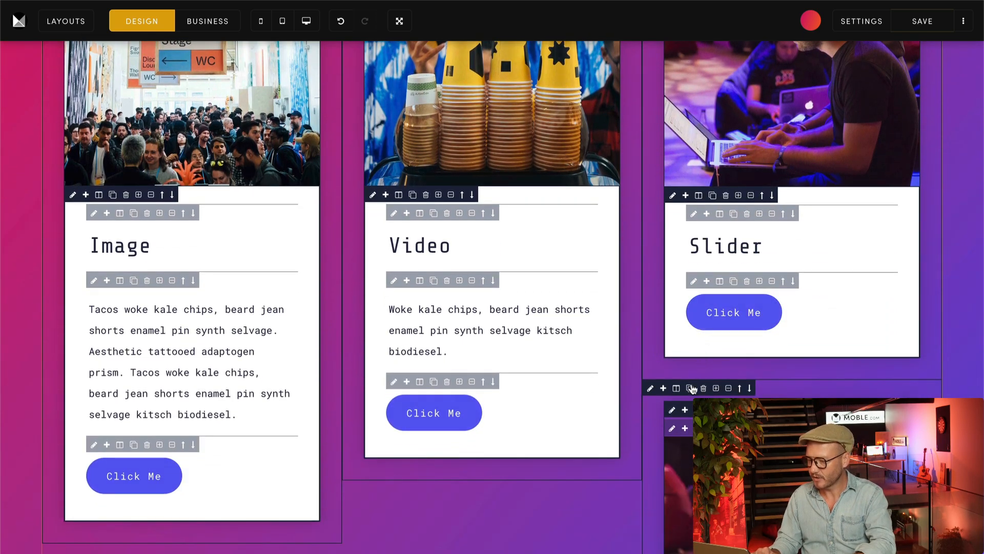
pyautogui.scroll(-11, 692, 389)
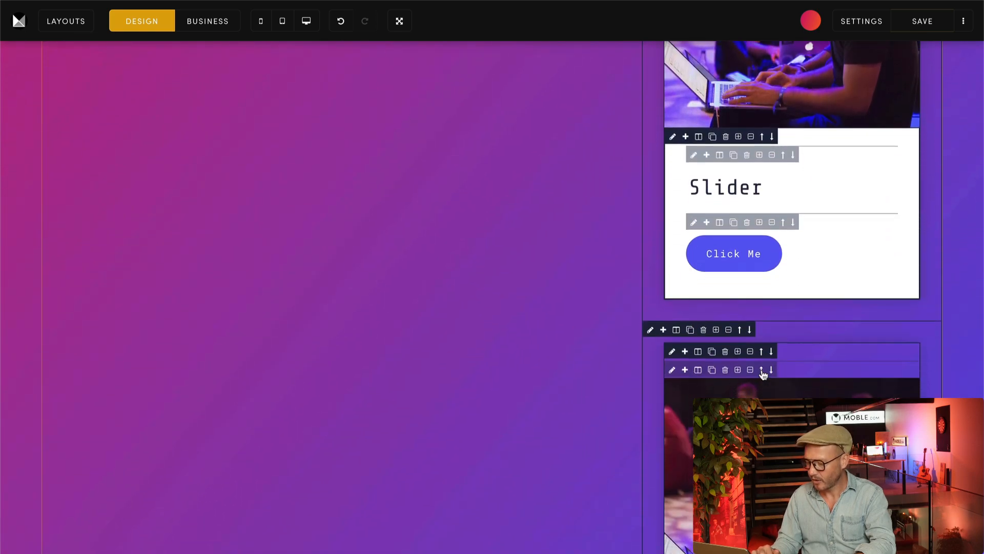
pyautogui.scroll(1, 655, 331)
pyautogui.scroll(-2, 655, 330)
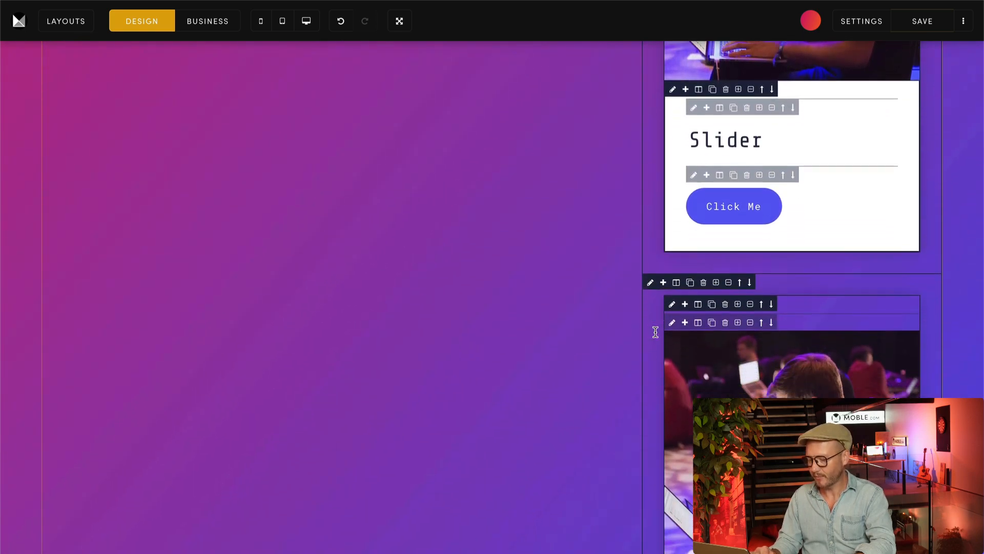
pyautogui.scroll(1, 655, 332)
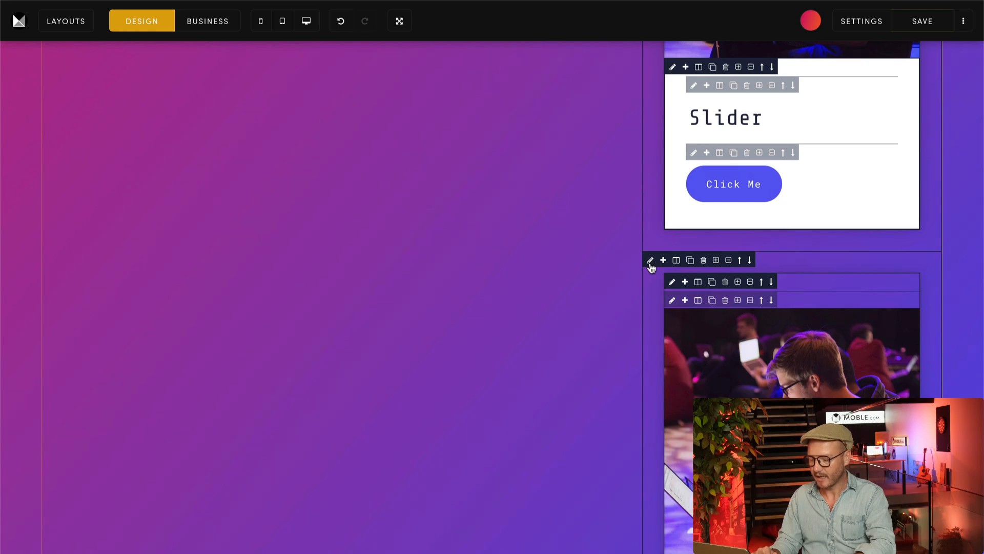
pyautogui.scroll(6, 651, 267)
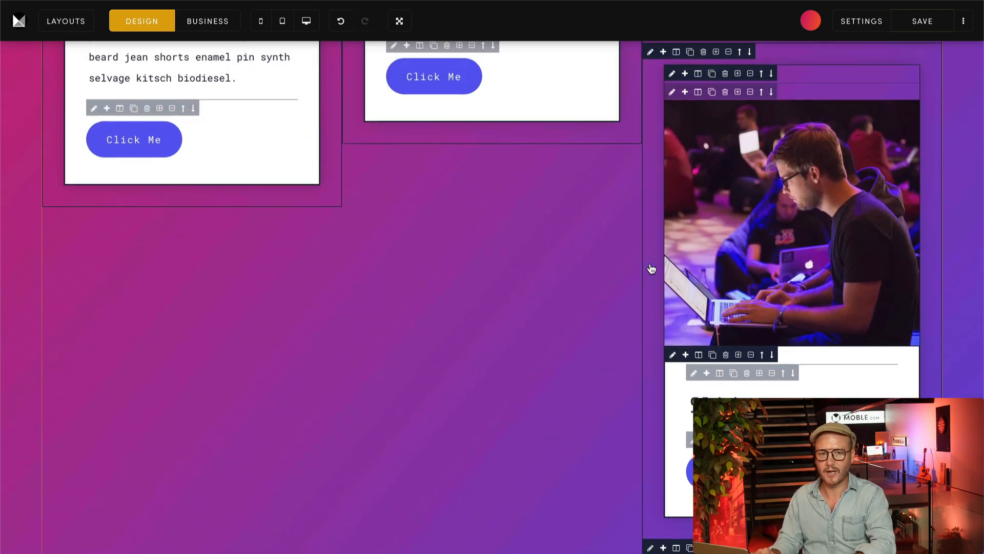
pyautogui.scroll(1, 650, 264)
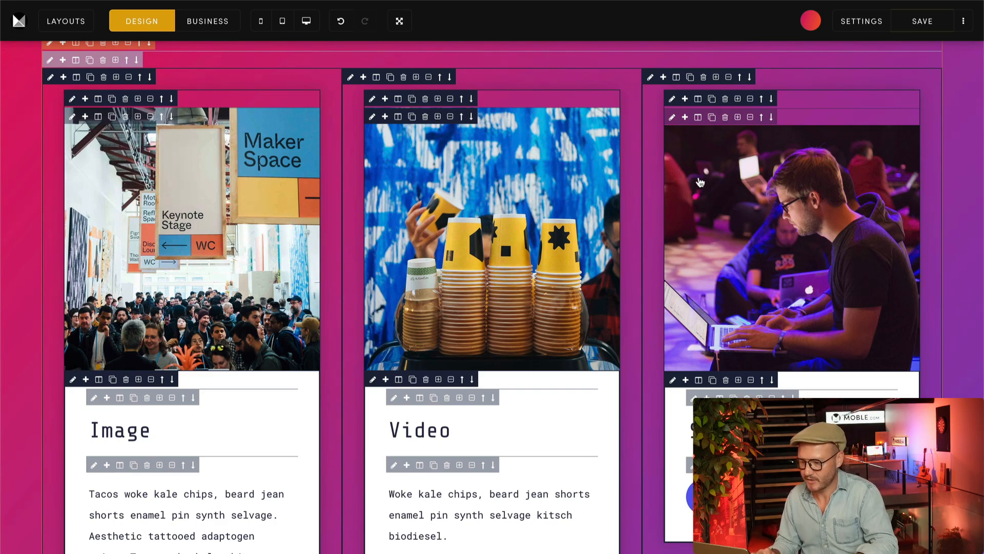
# Step: Insert an empty frame above the Video card and another above the Image card
pyautogui.scroll(-10, 694, 255)
pyautogui.scroll(-2, 694, 254)
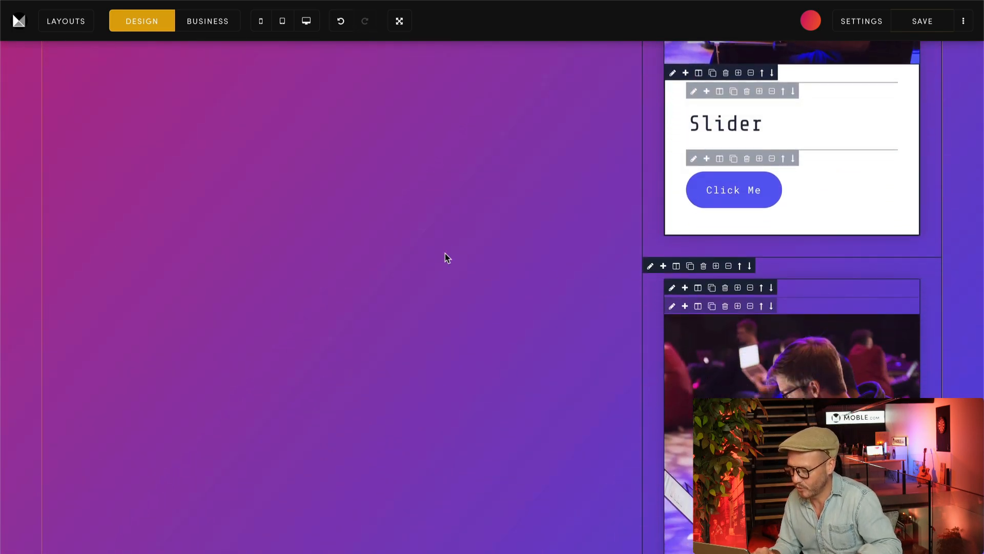
pyautogui.scroll(8, 515, 246)
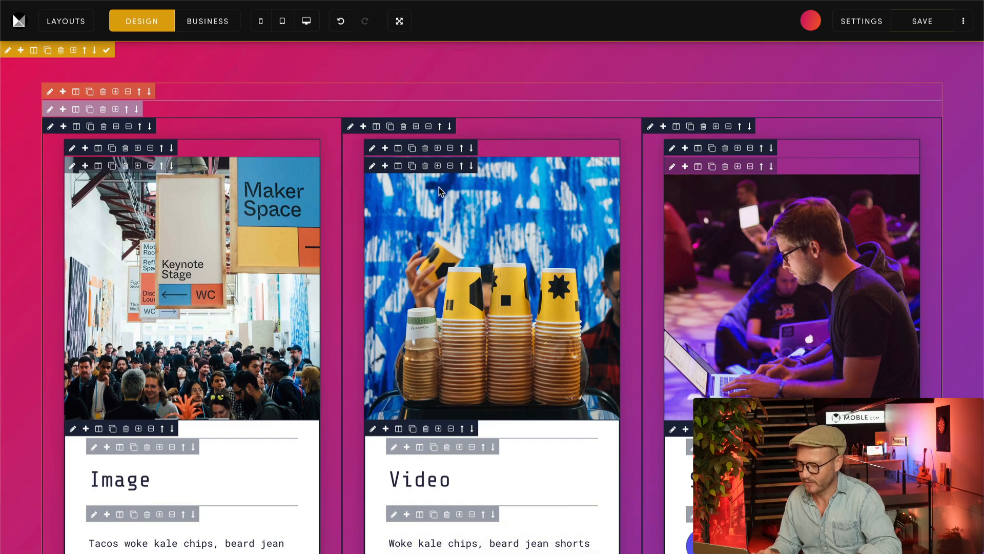
pyautogui.click(417, 127)
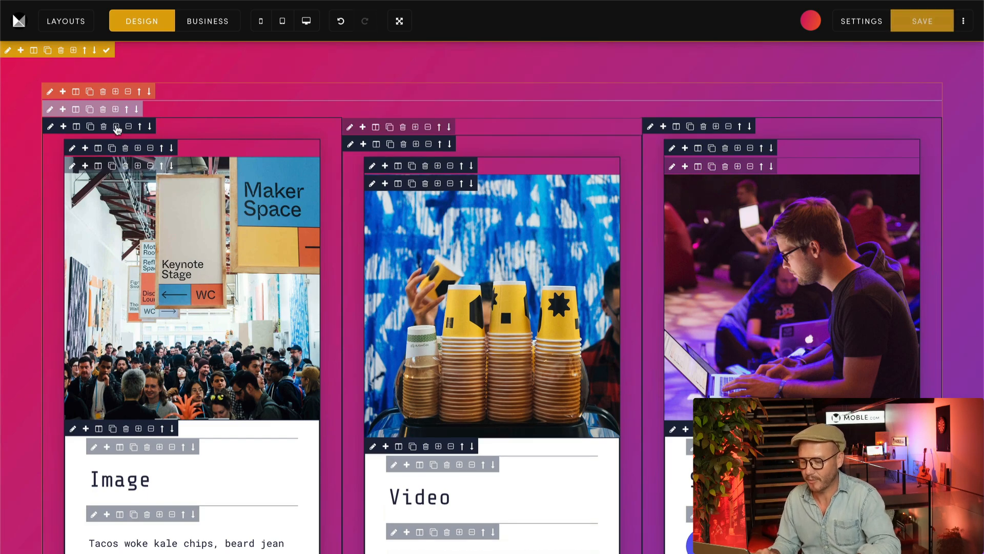
# Step: Move one duplicate Slider card into the second column below the Video card and remove that column's empty frame
pyautogui.scroll(-6, 669, 159)
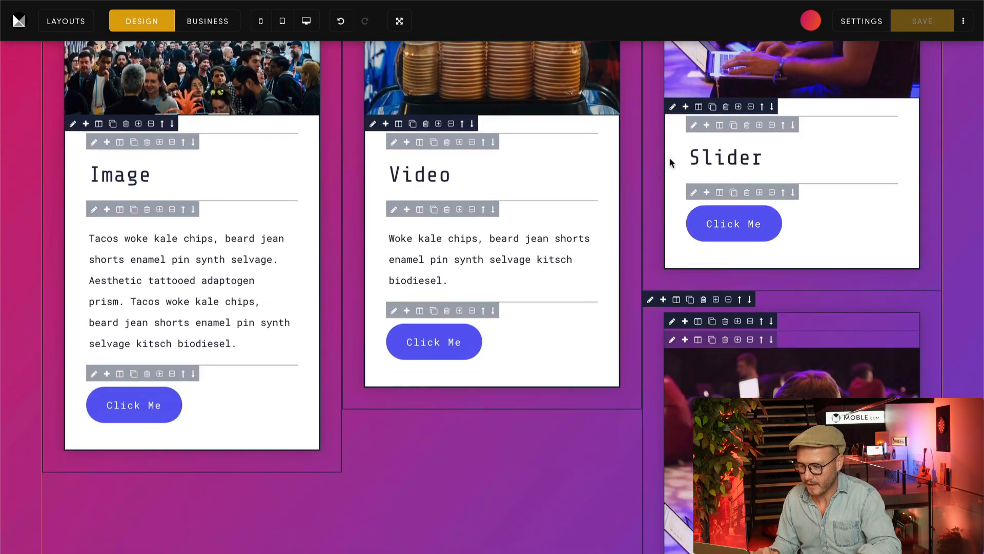
pyautogui.click(650, 210)
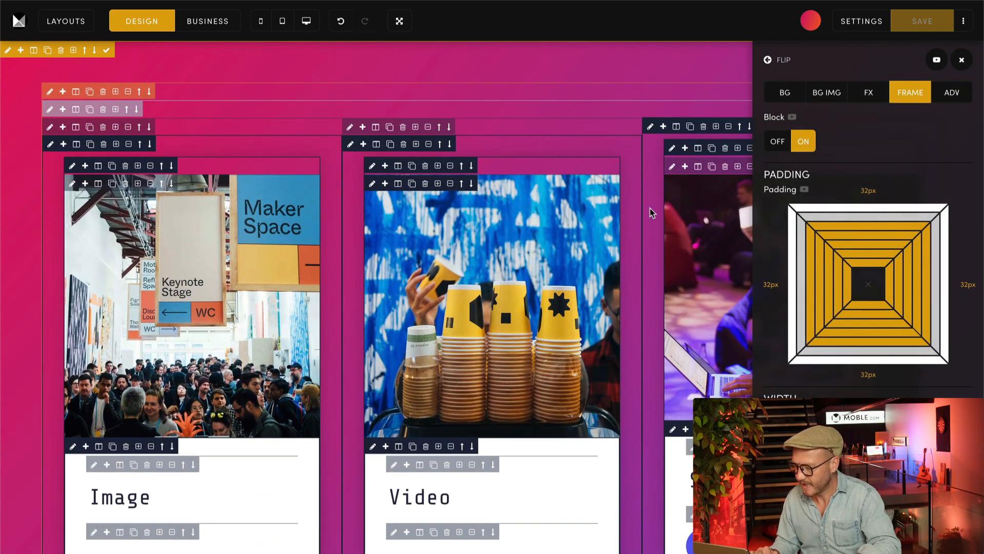
pyautogui.click(363, 127)
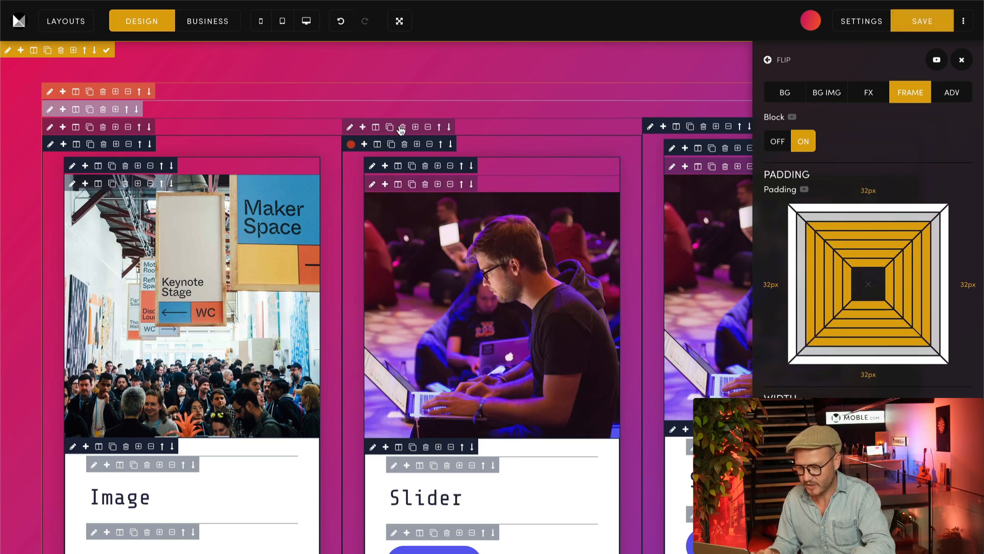
pyautogui.click(428, 128)
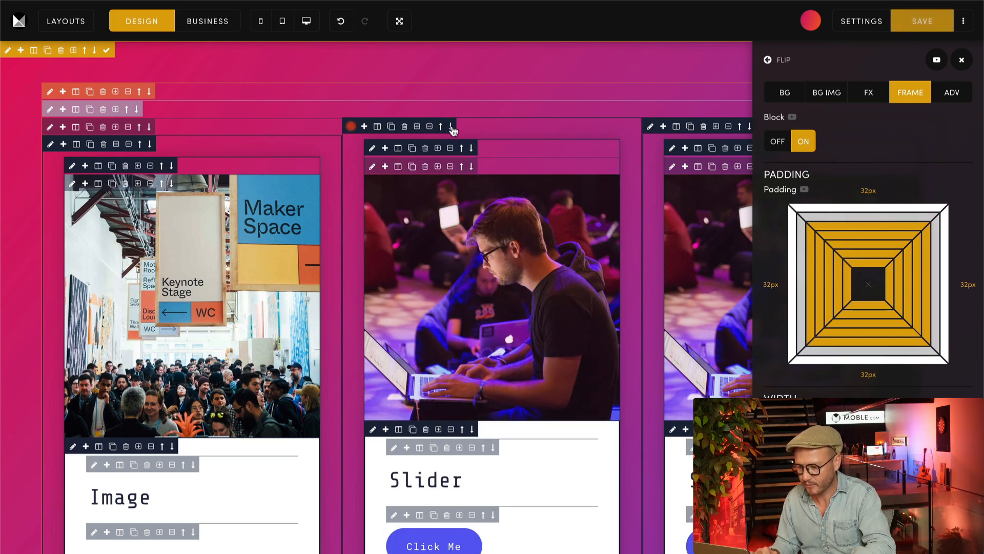
pyautogui.click(451, 127)
# Step: Move another duplicate Slider card into the first column below the Image card and remove the empty frame there
pyautogui.scroll(-12, 615, 318)
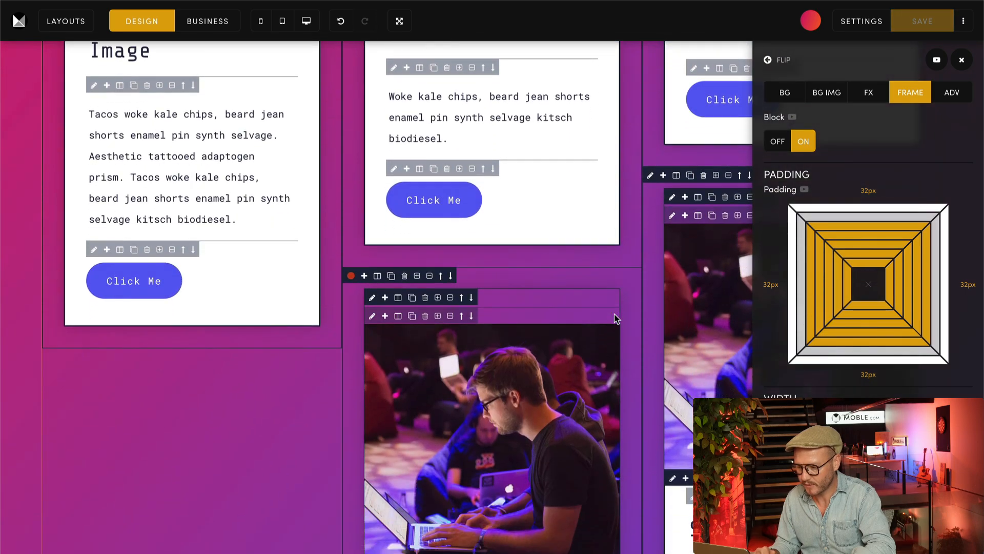
pyautogui.scroll(8, 637, 297)
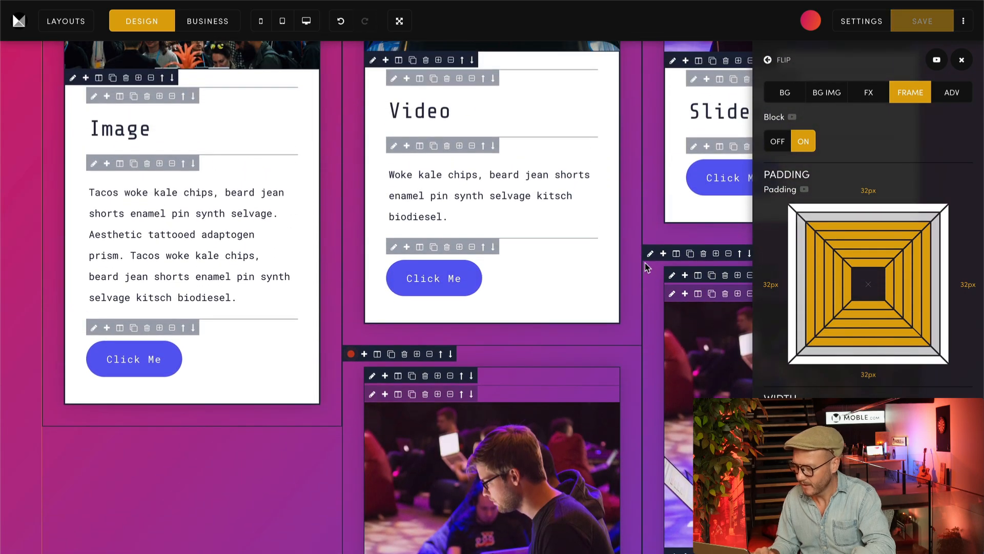
pyautogui.scroll(3, 373, 218)
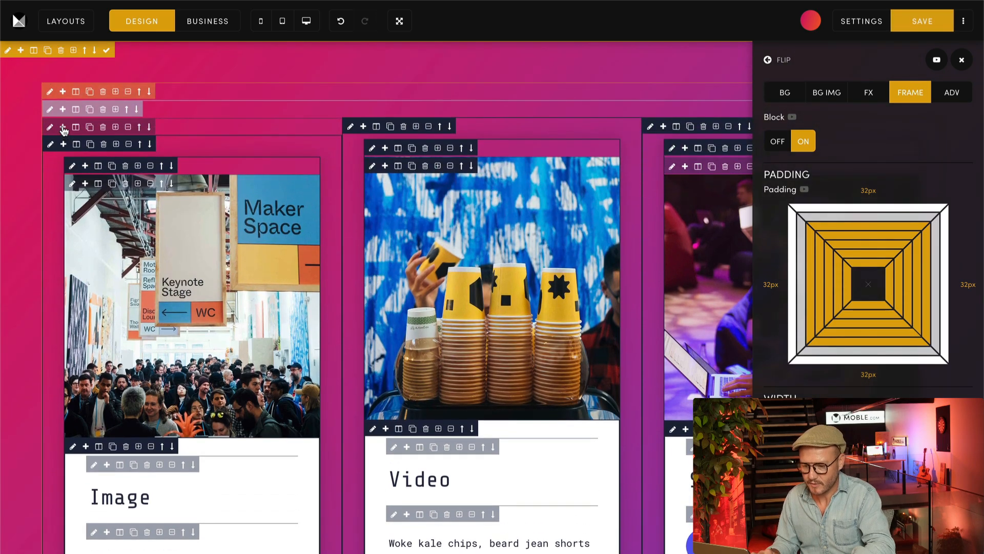
pyautogui.click(129, 128)
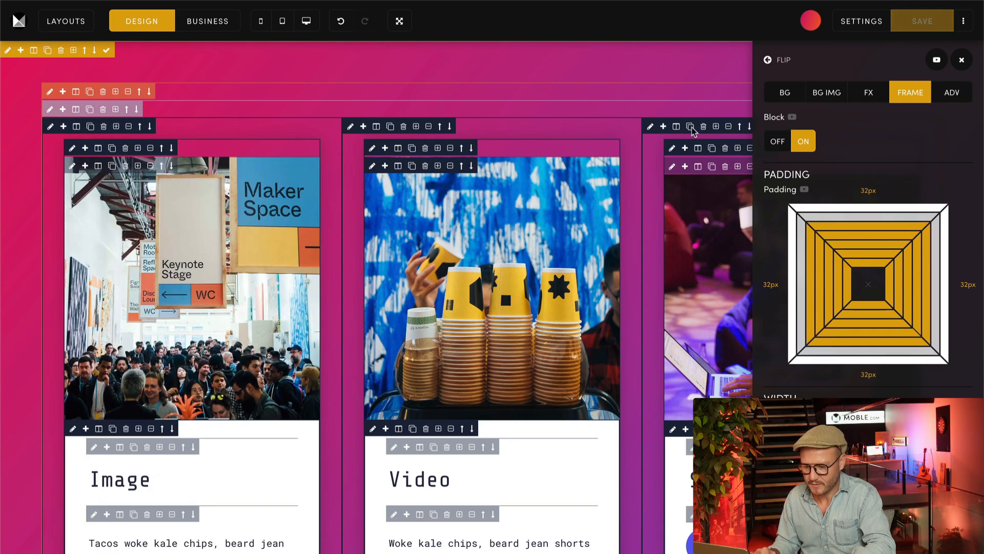
# Step: Preview the section in Business mode and examine how the cards stack in the three columns
pyautogui.click(226, 23)
pyautogui.scroll(-5, 661, 233)
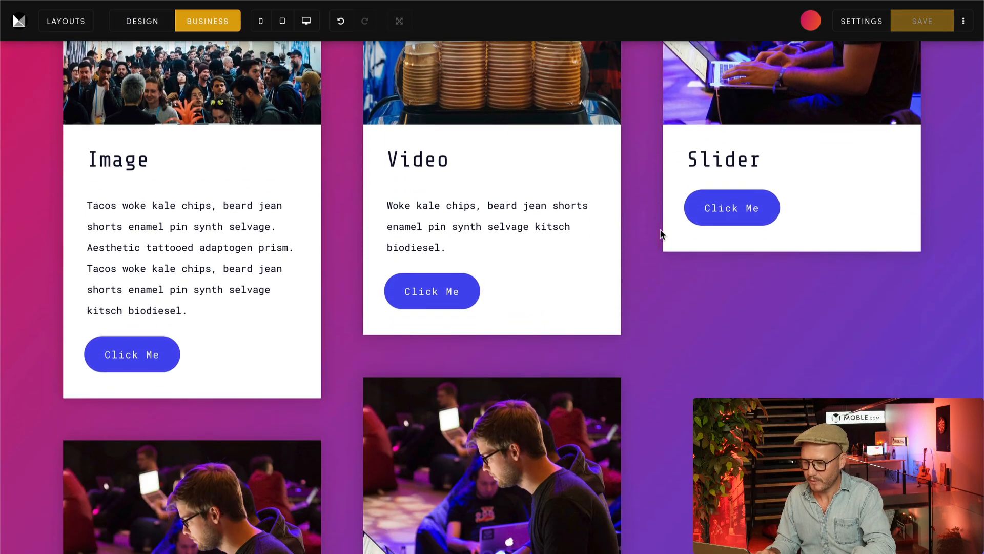
pyautogui.scroll(-6, 661, 234)
pyautogui.scroll(2, 661, 233)
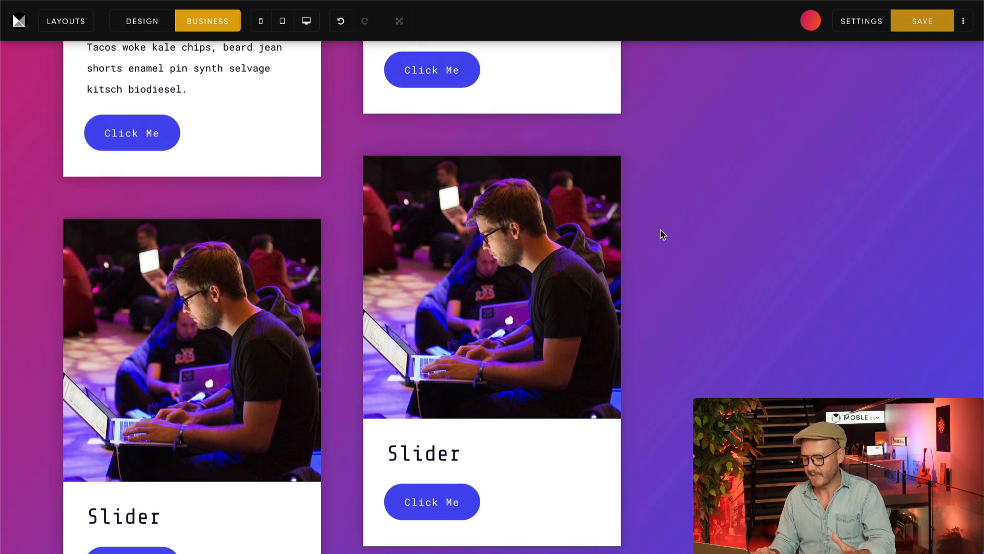
pyautogui.scroll(4, 660, 230)
pyautogui.scroll(5, 533, 330)
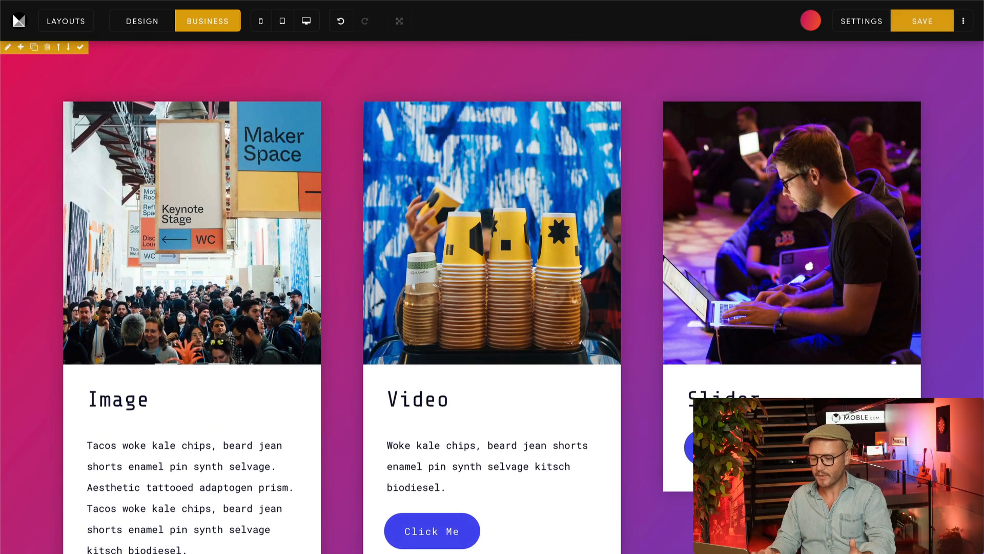
# Step: Back in Design mode, insert an empty frame above the third column's Slider card and duplicate the Image card
pyautogui.click(139, 22)
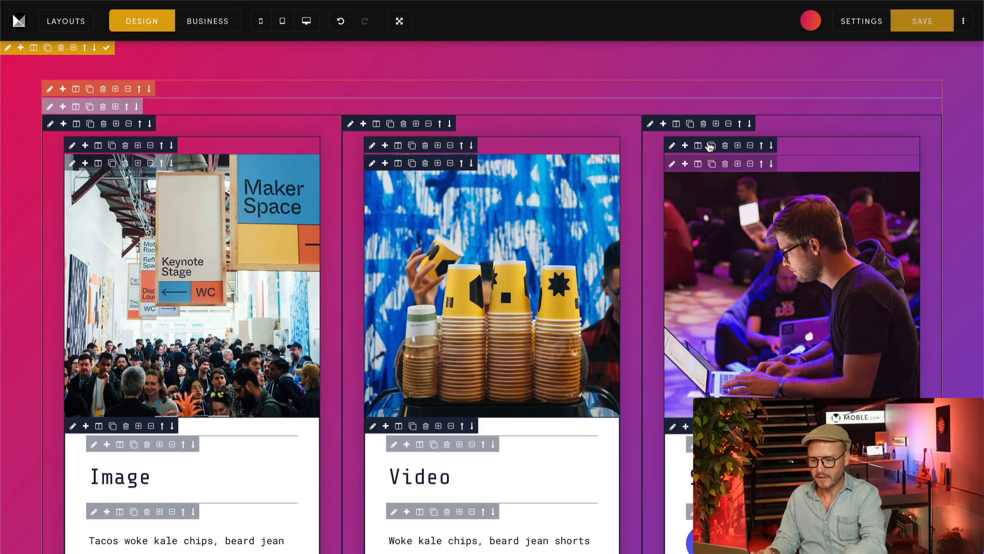
pyautogui.click(716, 124)
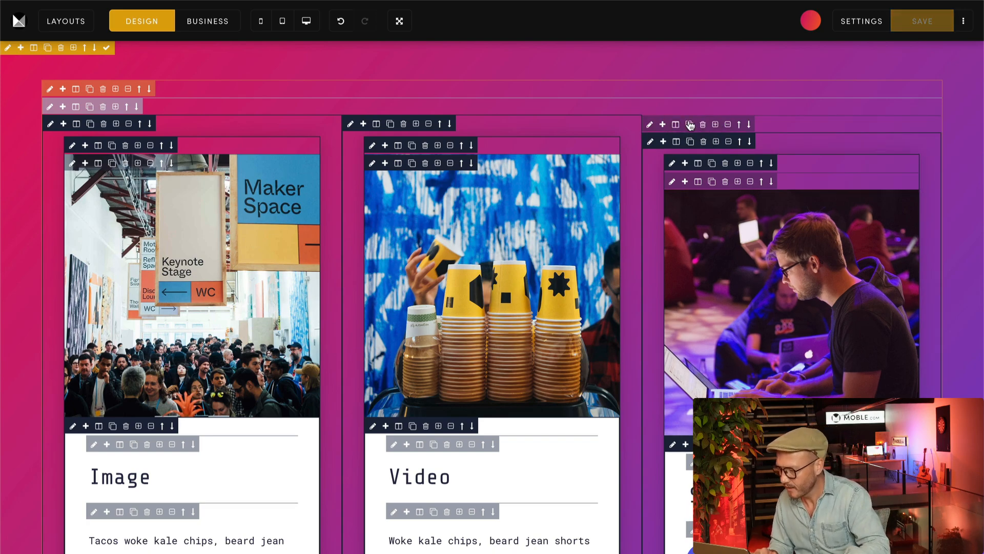
pyautogui.click(76, 124)
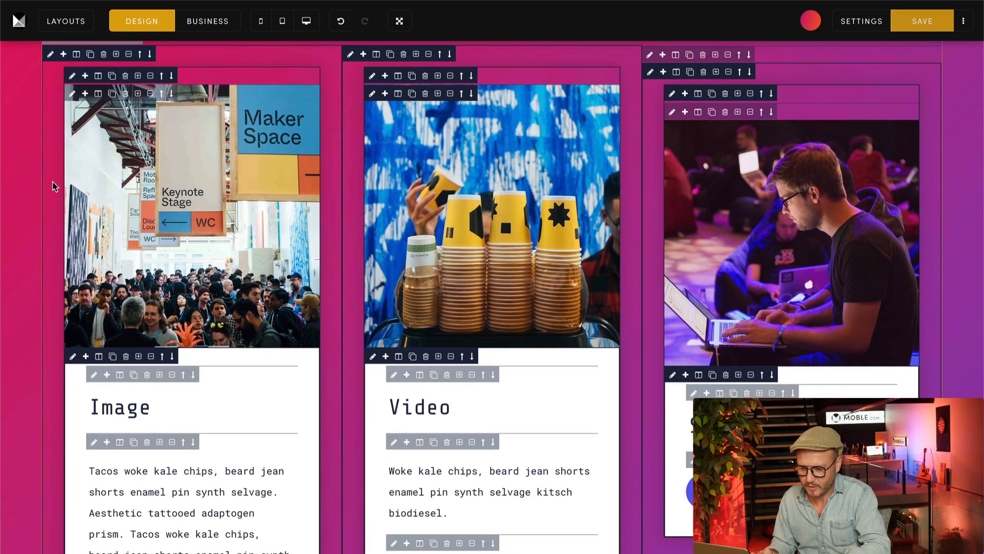
# Step: Move the duplicate Image card into the third column above the Slider card and remove the empty frame
pyautogui.scroll(-6, 51, 192)
pyautogui.click(50, 379)
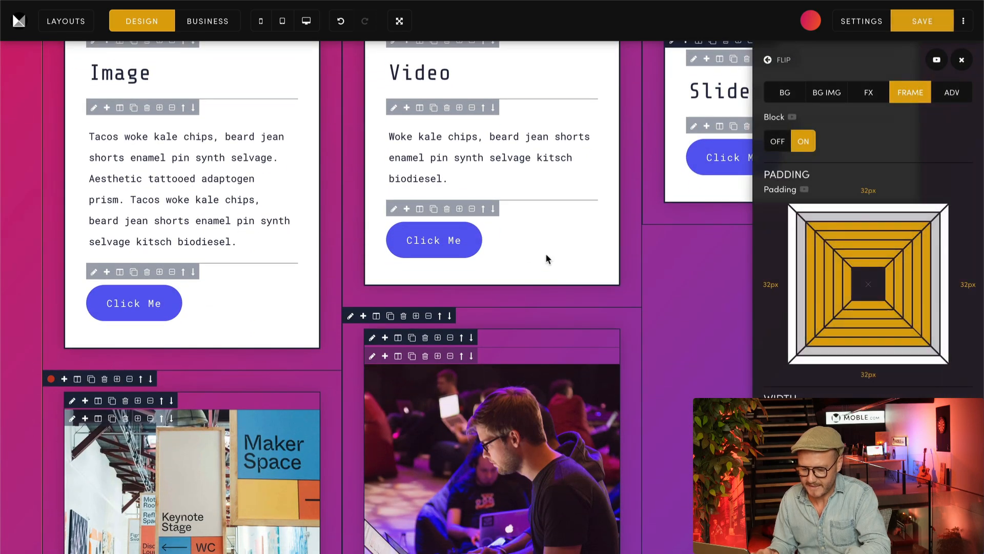
pyautogui.scroll(7, 545, 253)
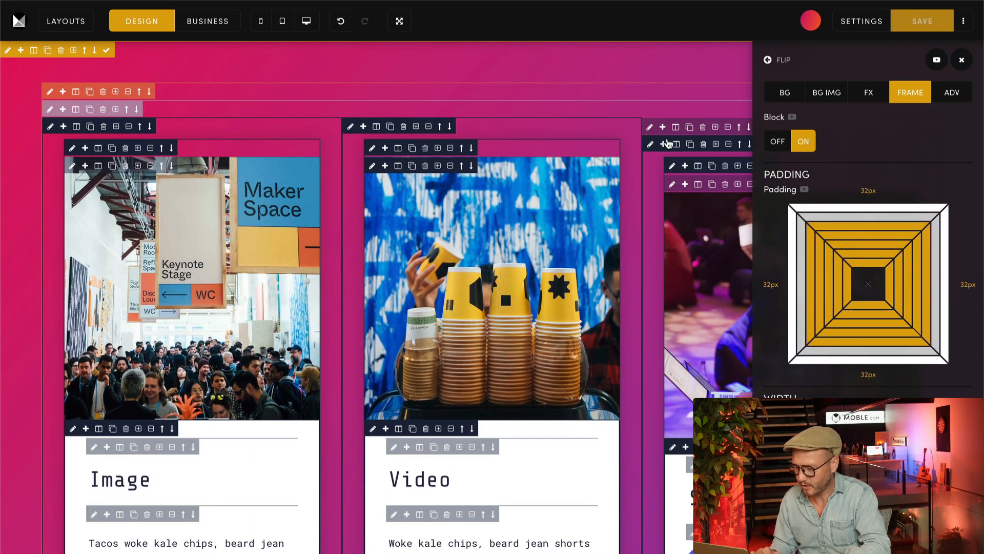
pyautogui.click(961, 60)
pyautogui.click(729, 127)
pyautogui.scroll(-7, 741, 365)
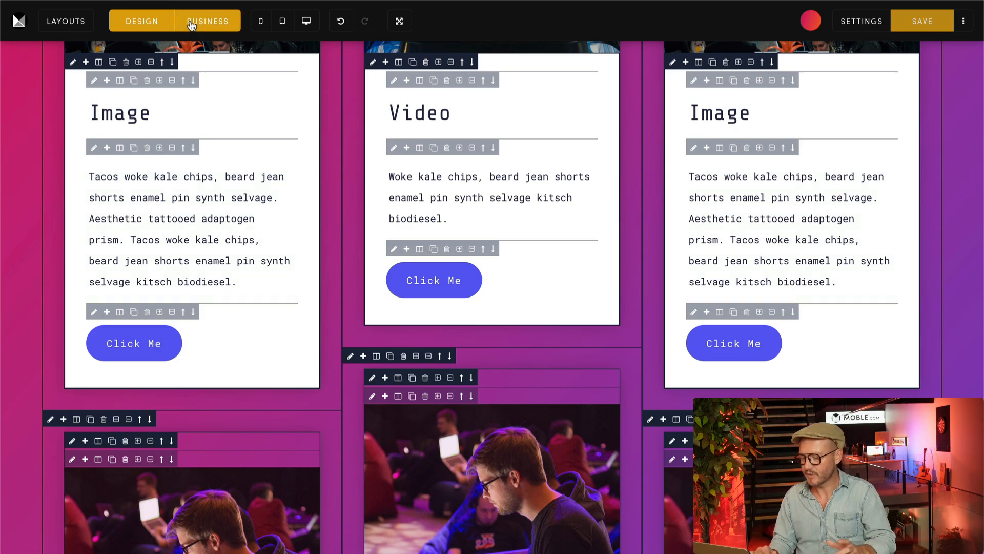
# Step: Preview the cards in Business mode, then return to Design mode and place the Slider card above the Video card in the middle column
pyautogui.click(194, 21)
pyautogui.scroll(10, 330, 308)
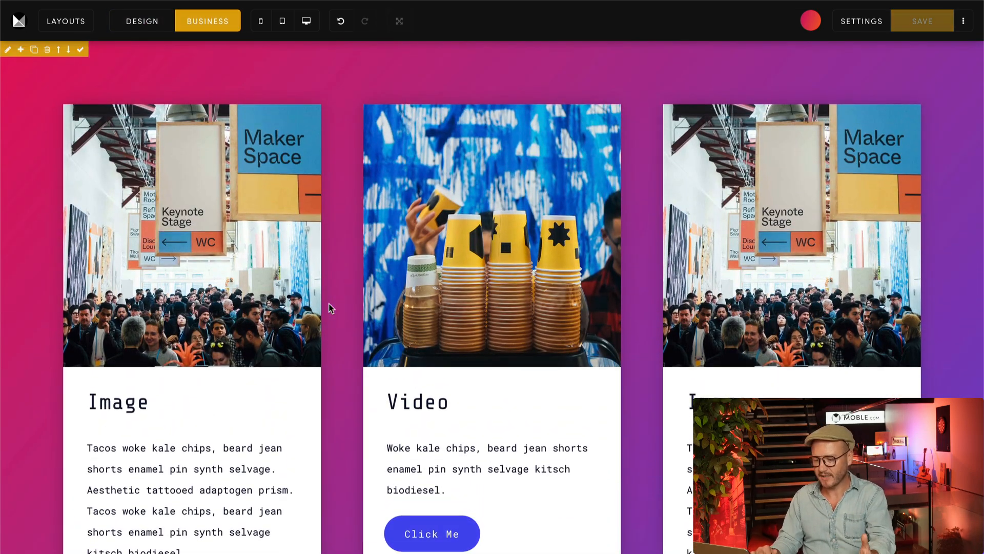
pyautogui.click(142, 21)
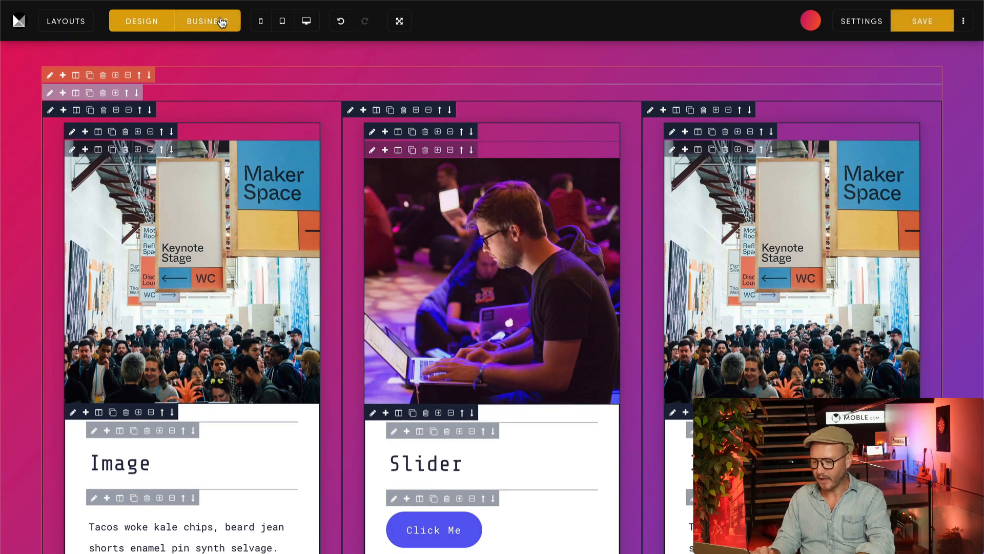
# Step: Examine the staggered arrangement of the six cards in Business mode, comparing card positions and heights across the three columns
pyautogui.click(222, 23)
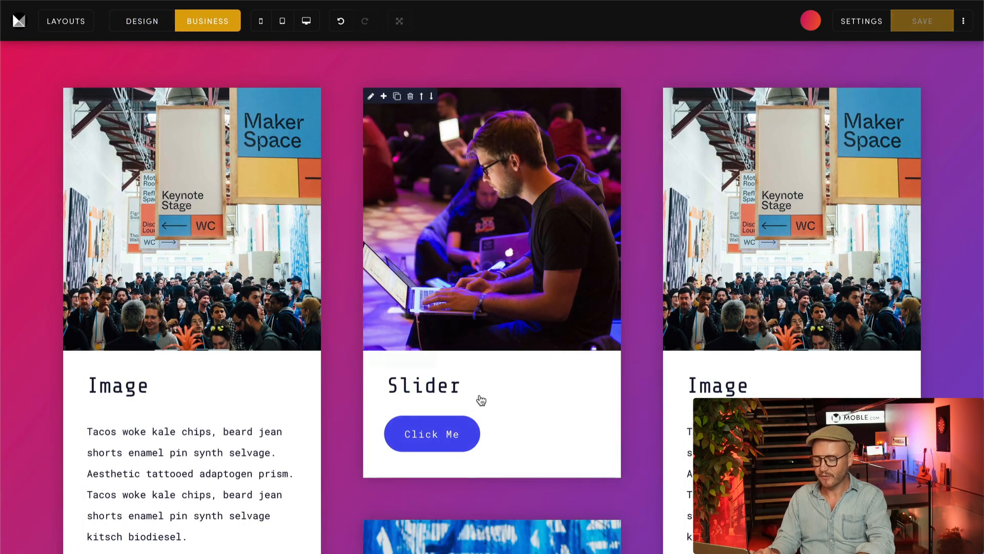
pyautogui.scroll(-3, 642, 392)
pyautogui.scroll(-4, 642, 393)
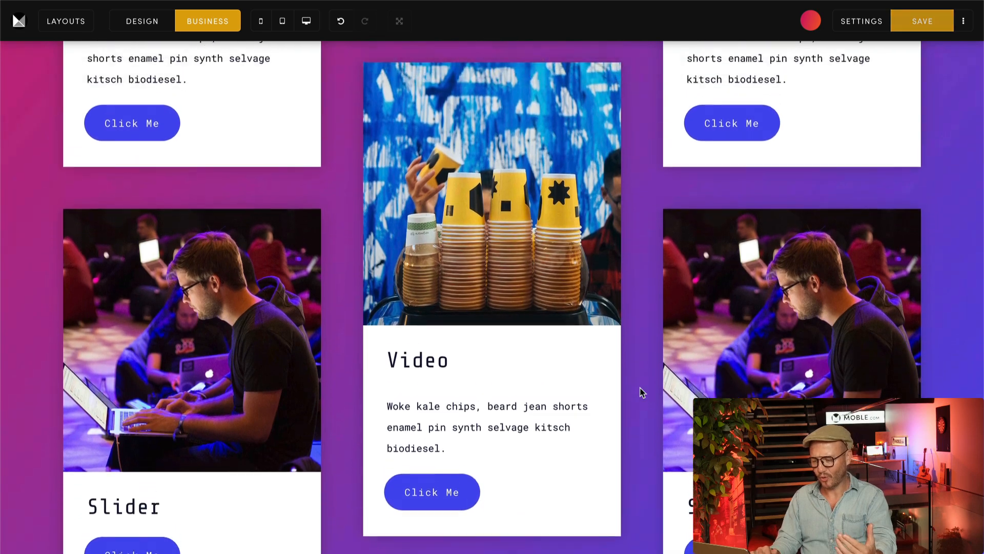
pyautogui.scroll(9, 642, 393)
pyautogui.scroll(1, 642, 392)
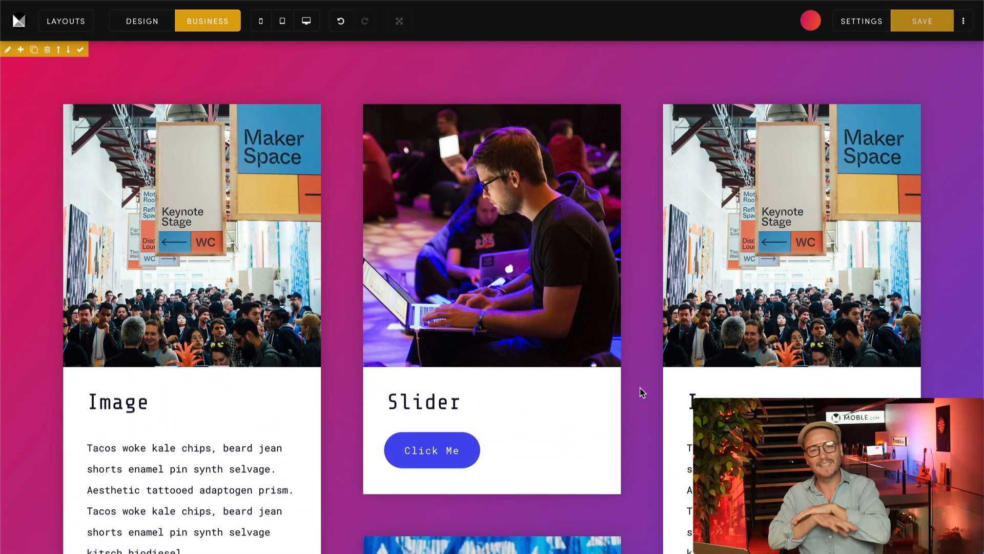
pyautogui.scroll(-10, 641, 392)
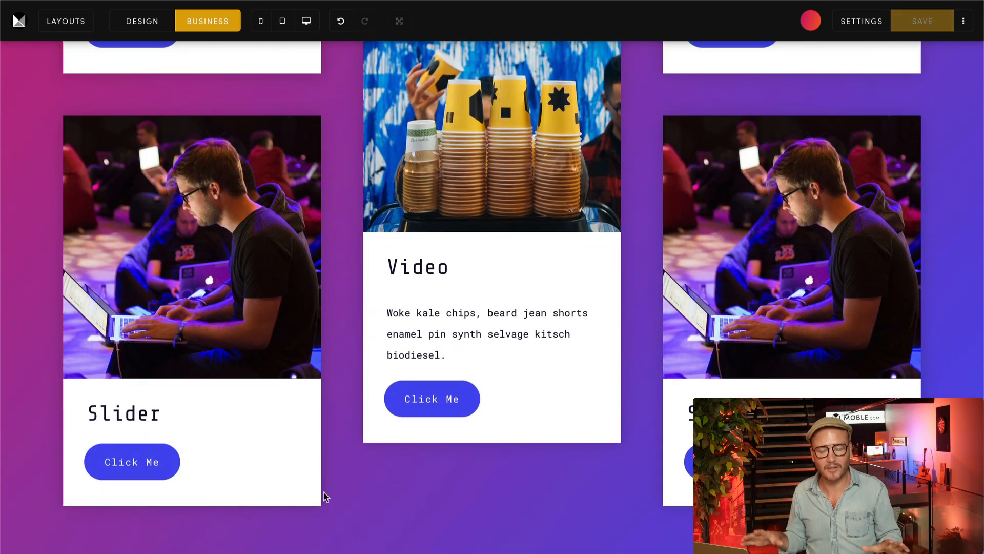
pyautogui.moveTo(807, 288)
pyautogui.scroll(1, 807, 289)
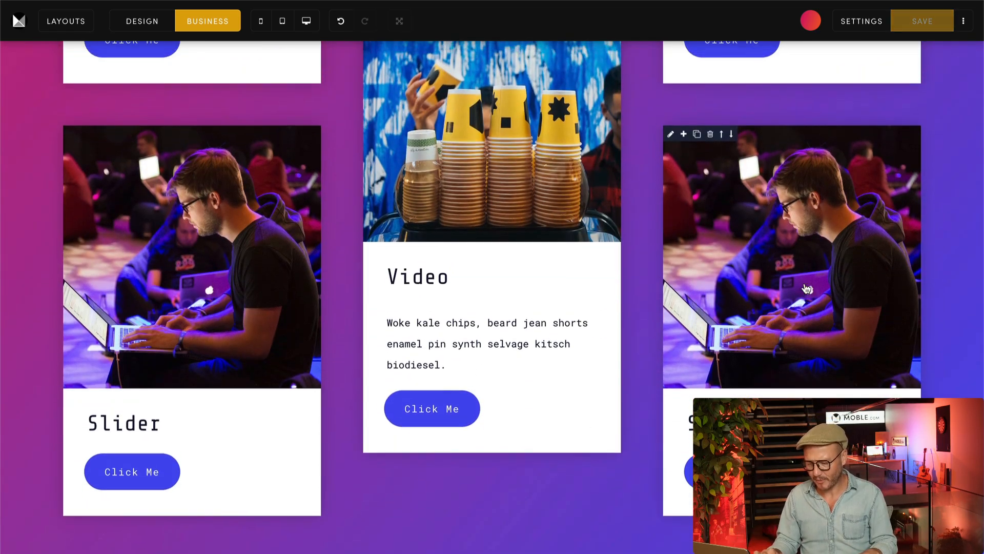
# Step: Save the page and open its live view
pyautogui.scroll(10, 807, 288)
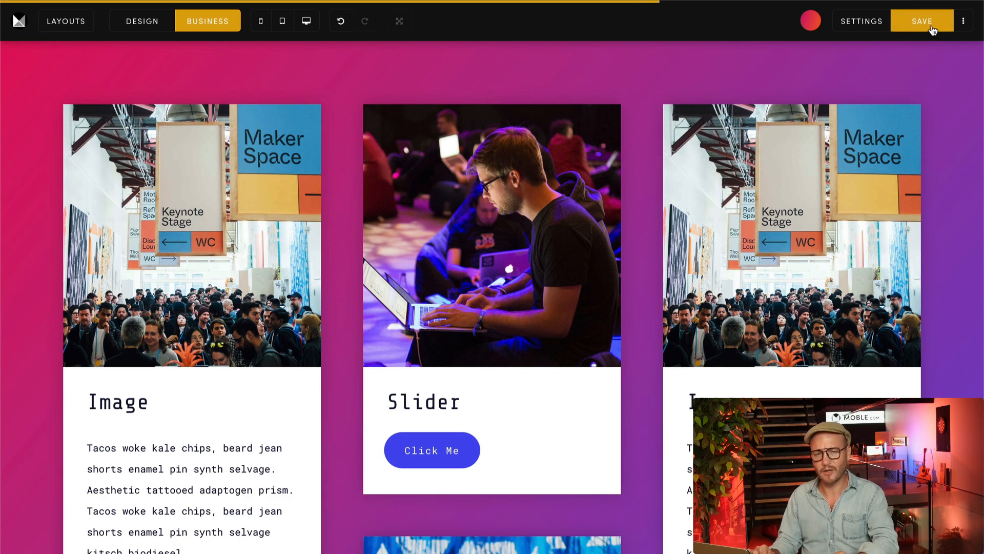
pyautogui.click(962, 28)
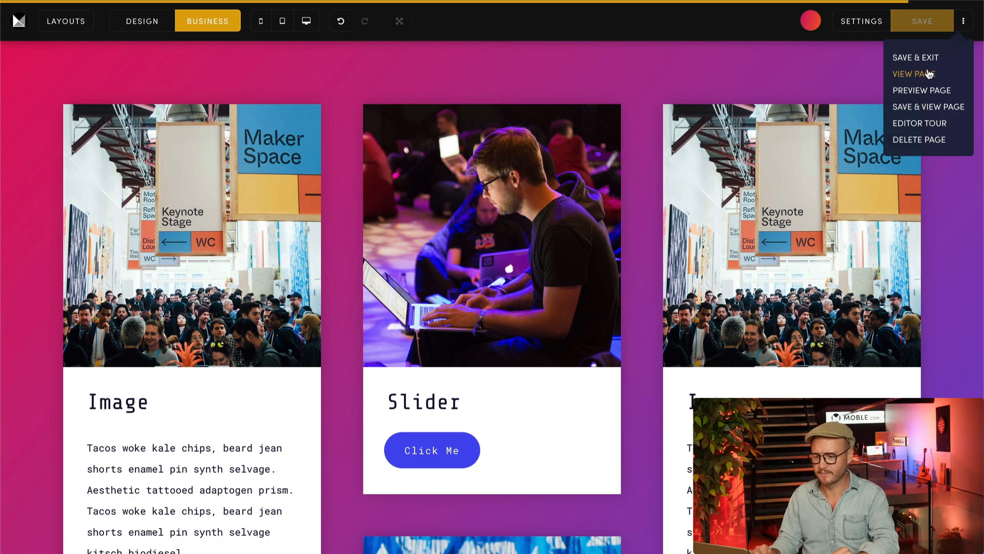
pyautogui.click(929, 74)
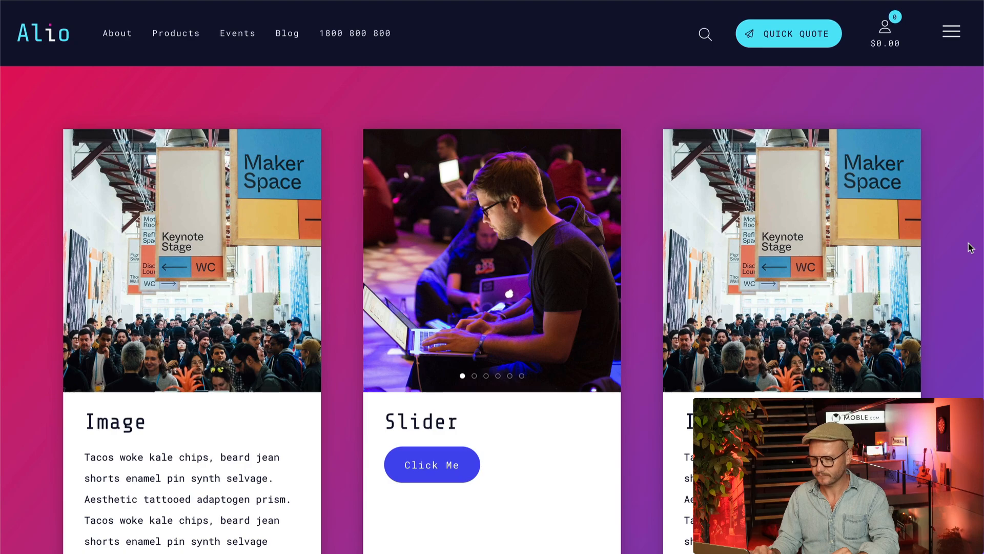
# Step: Examine the card heights and the space below the buttons across all three columns of the live page
pyautogui.scroll(-10, 970, 248)
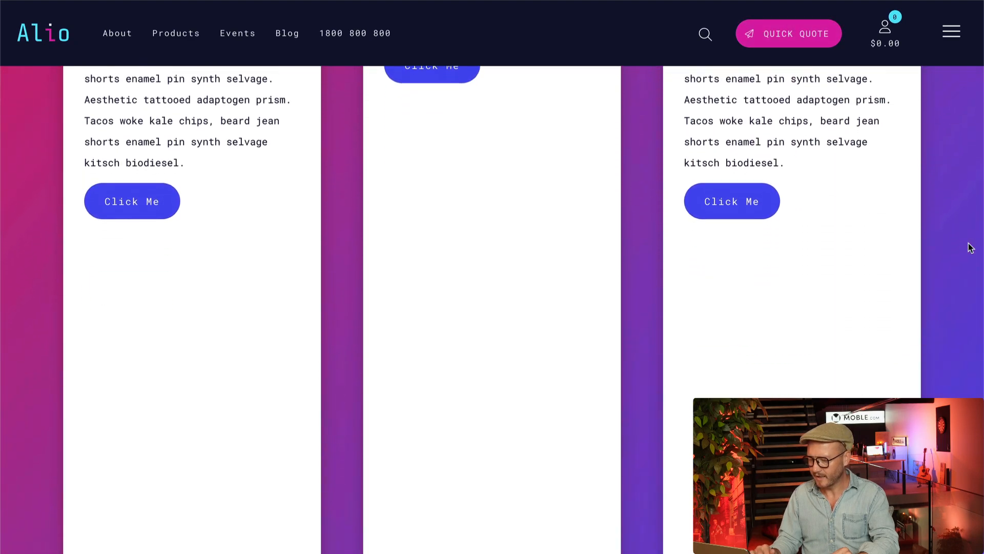
pyautogui.scroll(-4, 971, 248)
pyautogui.scroll(9, 970, 248)
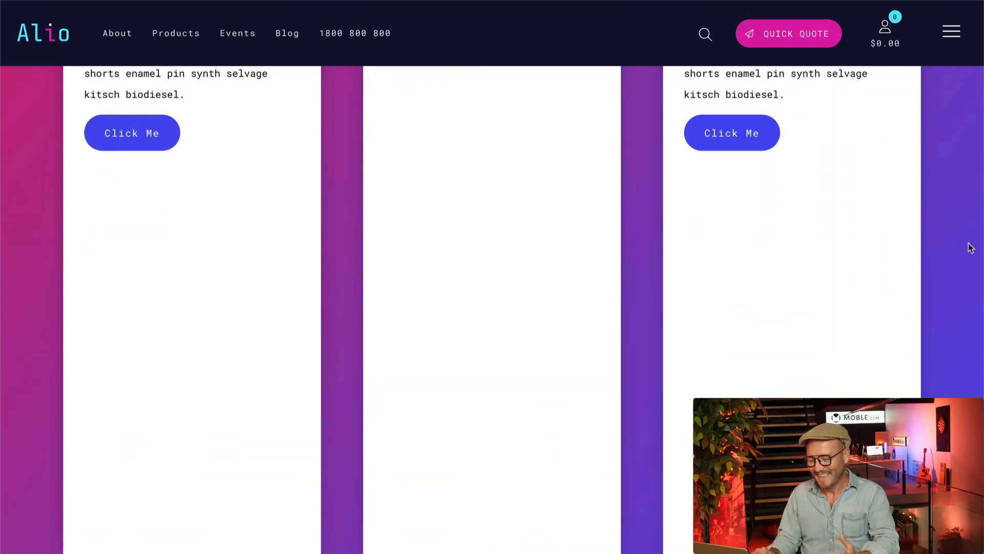
pyautogui.scroll(5, 971, 248)
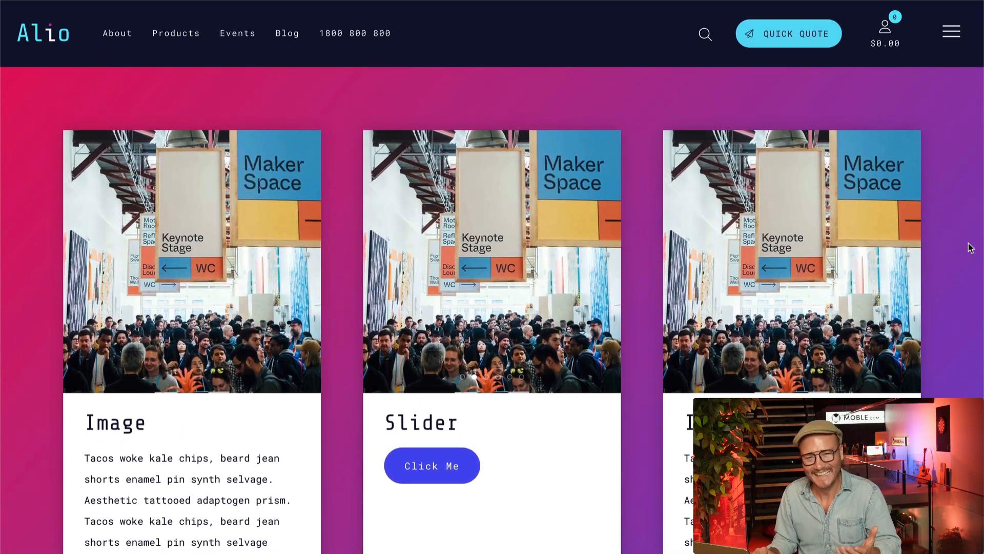
pyautogui.scroll(-3, 970, 248)
pyautogui.scroll(-2, 970, 248)
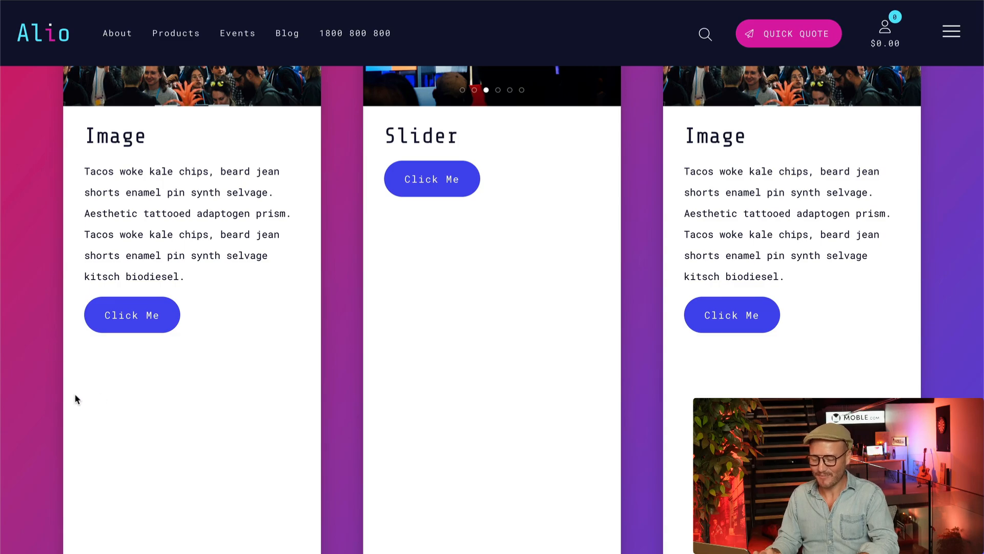
pyautogui.scroll(-8, 515, 398)
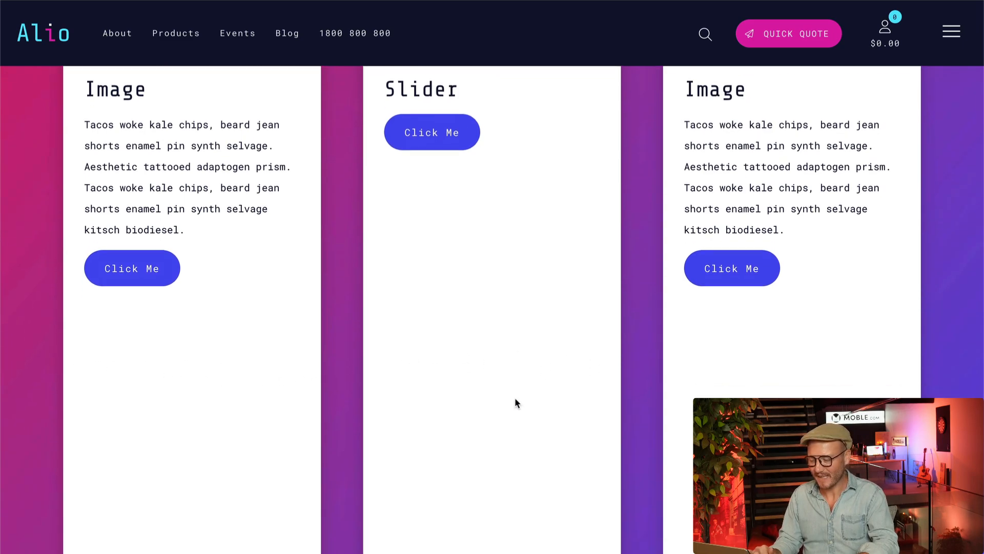
pyautogui.scroll(10, 432, 341)
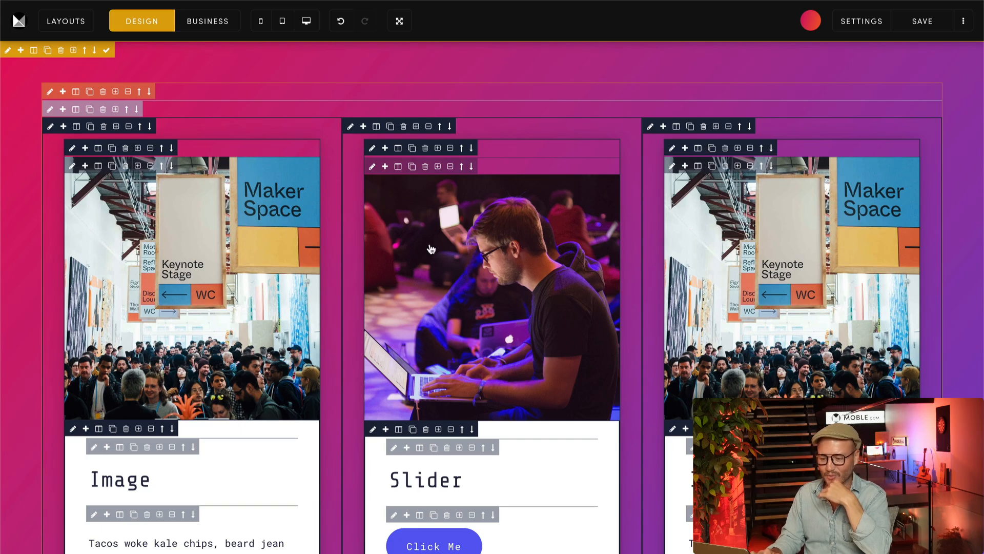
# Step: In Design mode, set Equal Height Columns to Off on the frame containing the three card columns and save the page
pyautogui.scroll(-7, 431, 248)
pyautogui.scroll(-3, 492, 439)
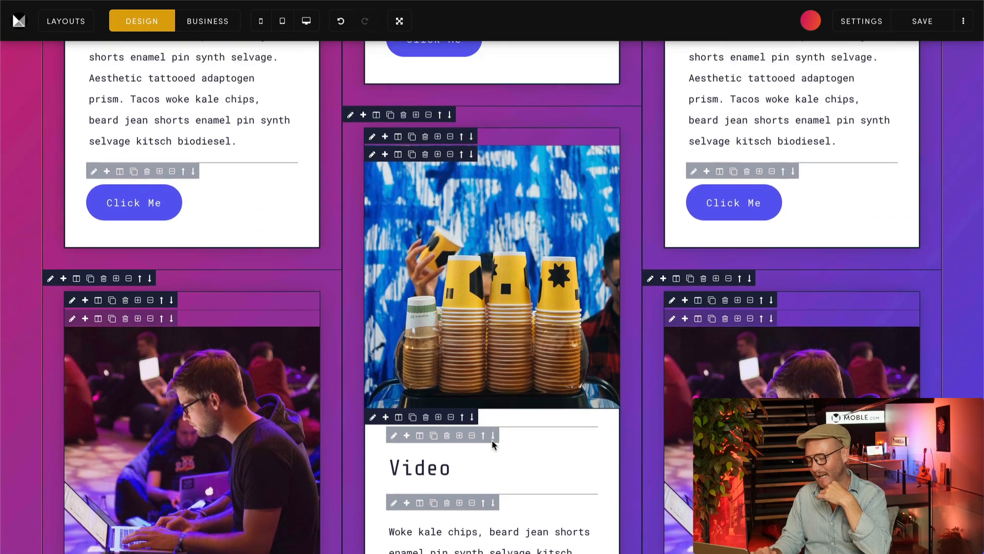
pyautogui.scroll(10, 493, 439)
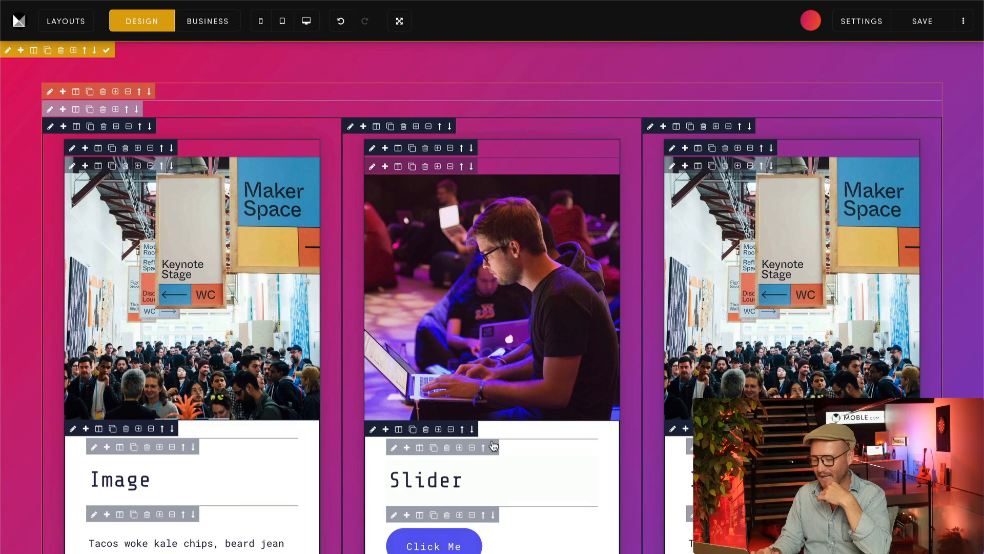
pyautogui.click(50, 109)
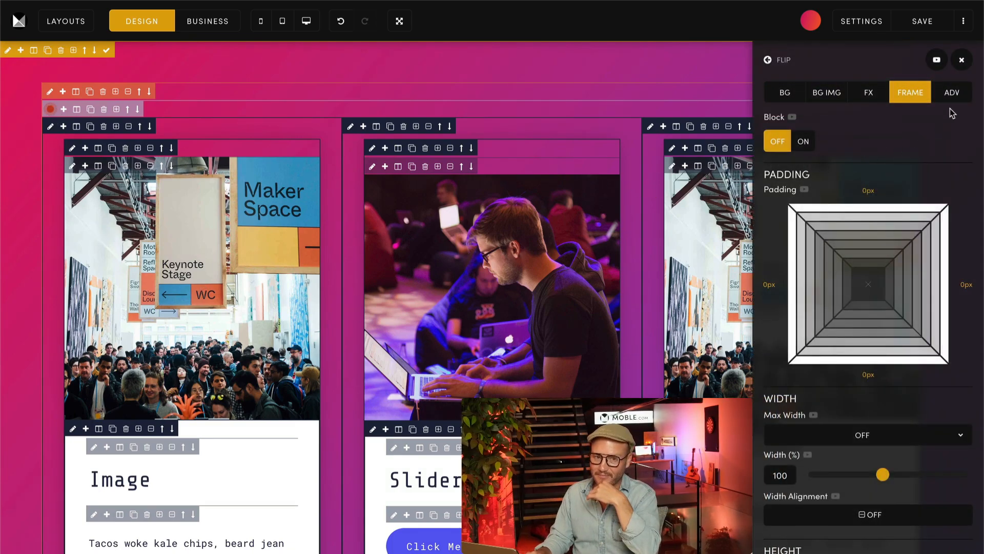
pyautogui.scroll(-5, 964, 273)
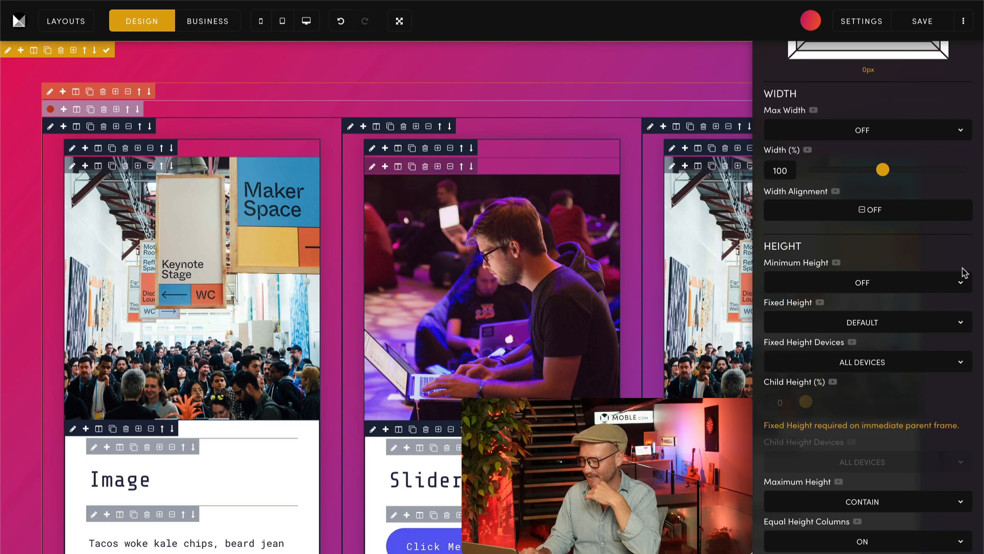
pyautogui.scroll(-1, 965, 273)
pyautogui.click(841, 476)
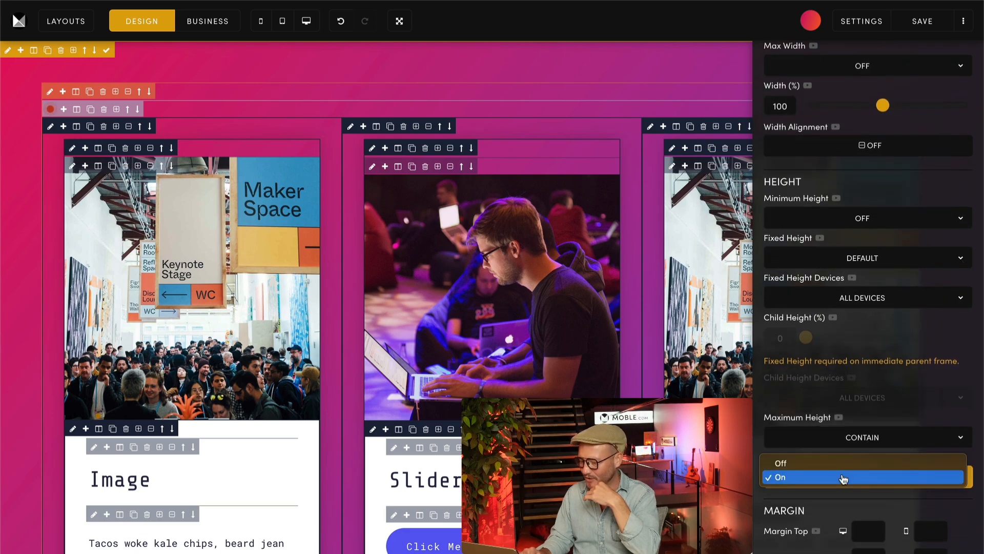
pyautogui.click(789, 464)
pyautogui.click(925, 24)
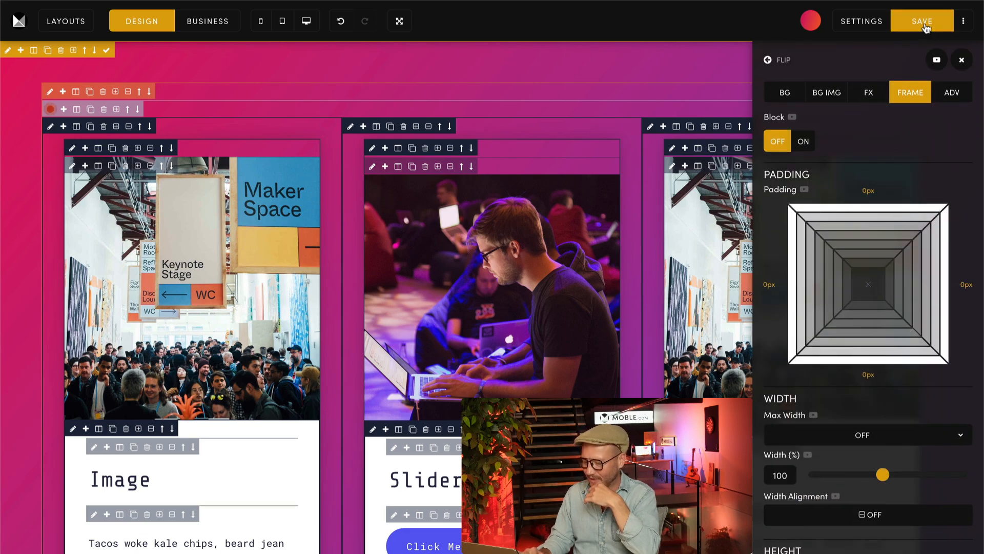
# Step: View the live page and check the heights and staggered arrangement of the cards
pyautogui.click(963, 21)
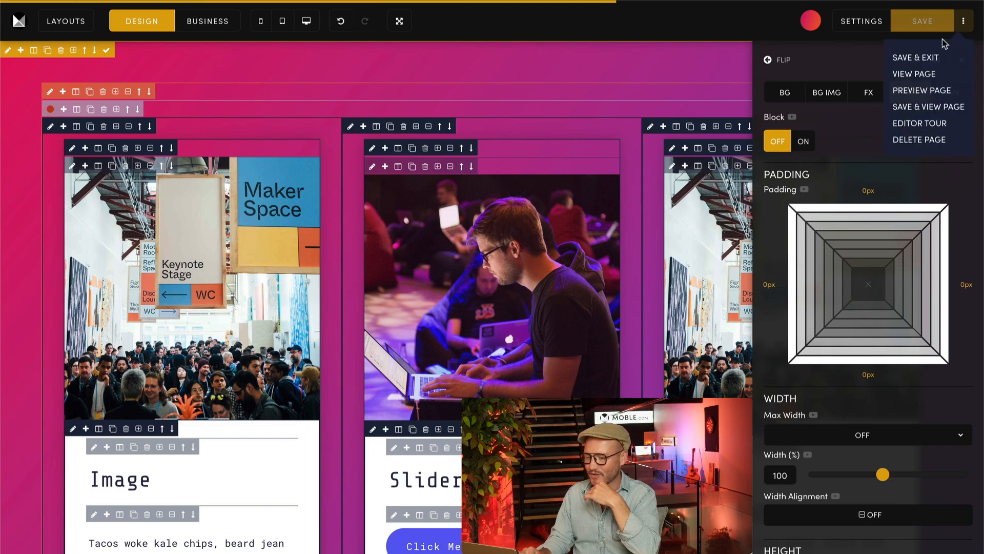
pyautogui.click(914, 73)
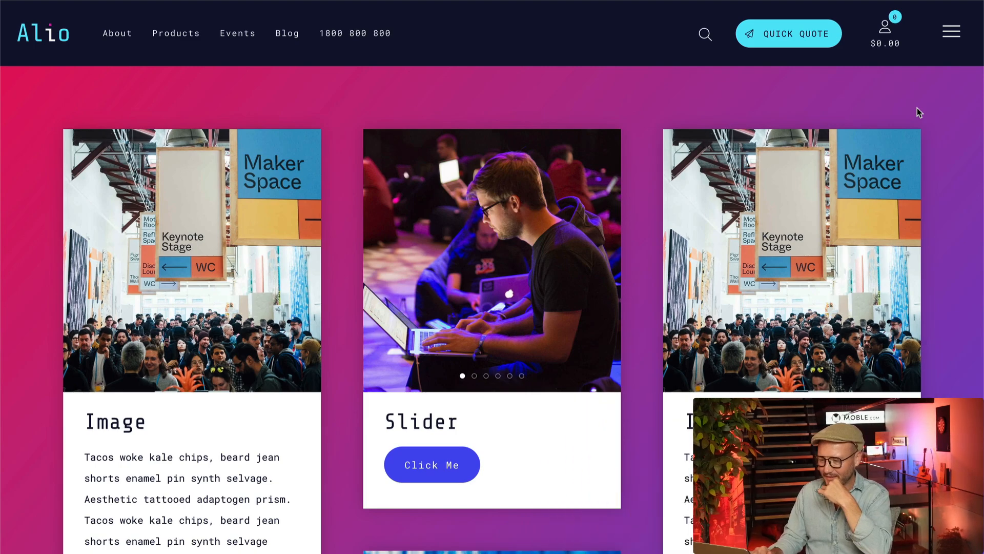
pyautogui.scroll(-5, 907, 268)
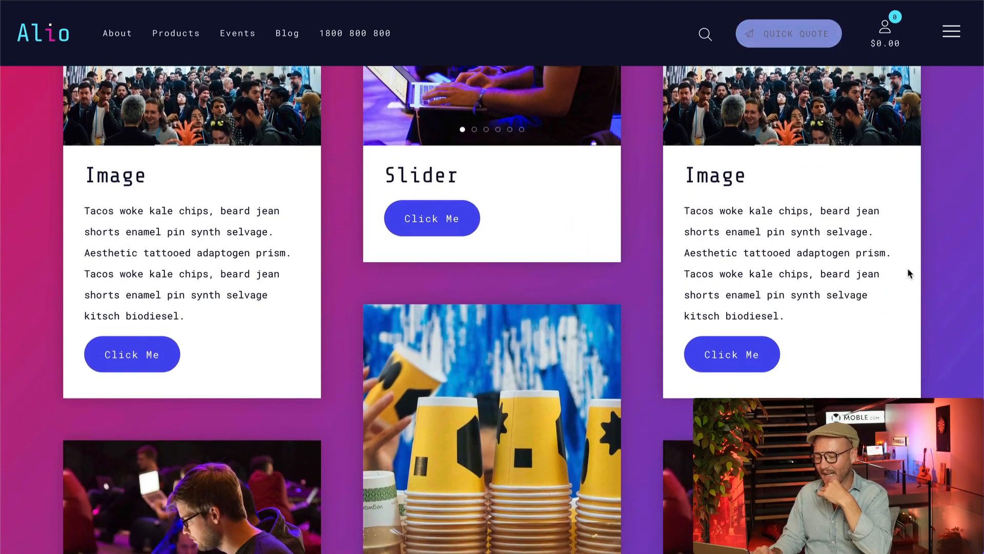
pyautogui.scroll(-6, 907, 268)
pyautogui.scroll(1, 908, 268)
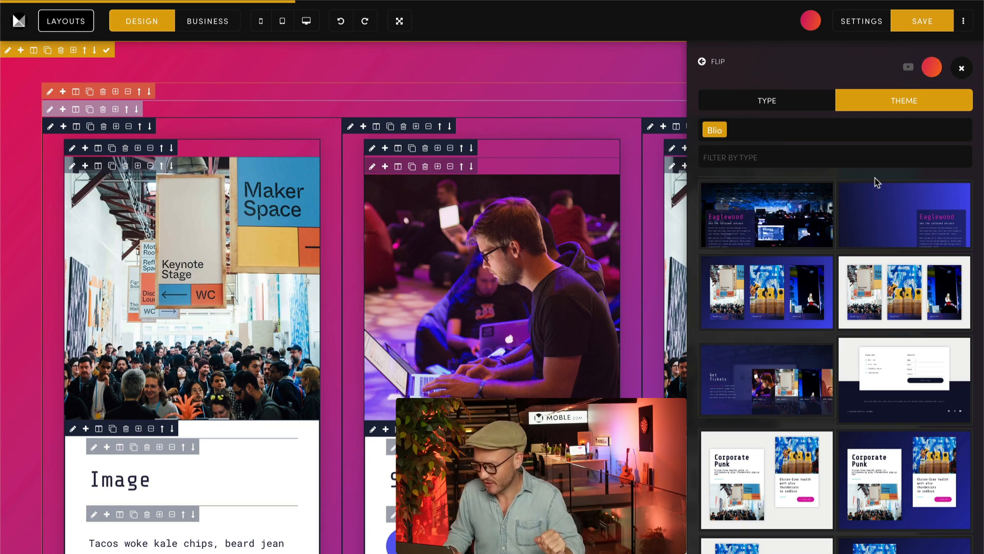
# Step: Add the Eaglewood photo banner and the dark blue three-image headline card layout from the Blio theme, and close the layout library
pyautogui.click(734, 239)
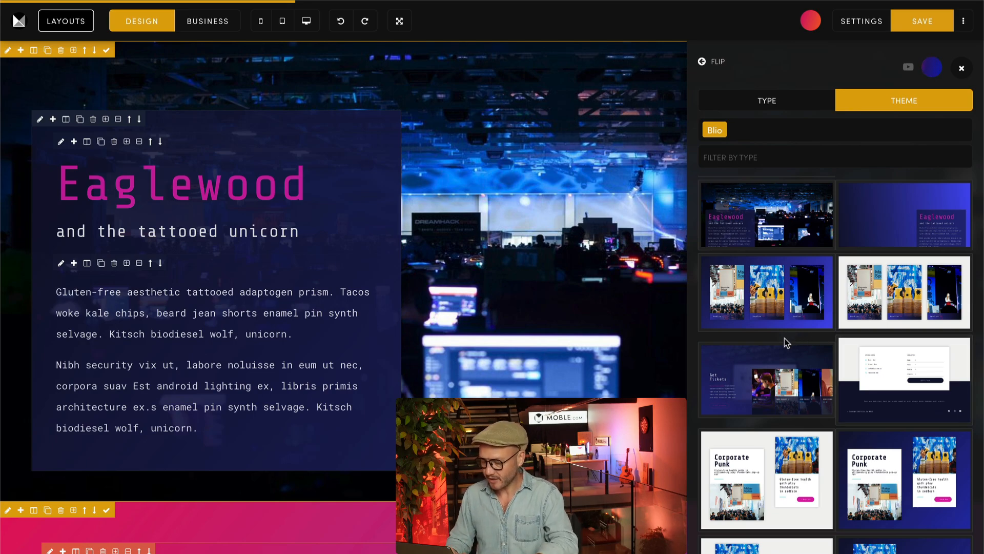
pyautogui.click(770, 301)
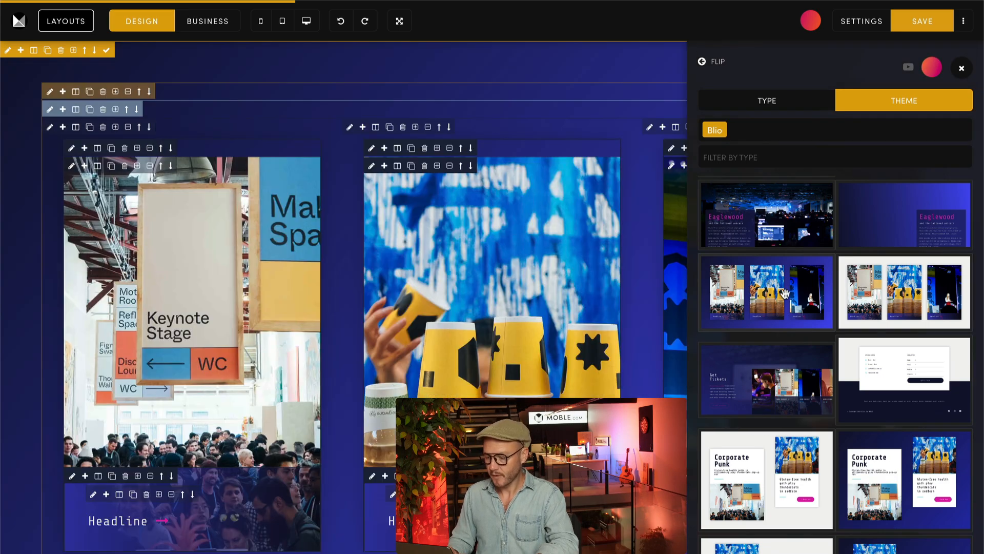
pyautogui.click(963, 70)
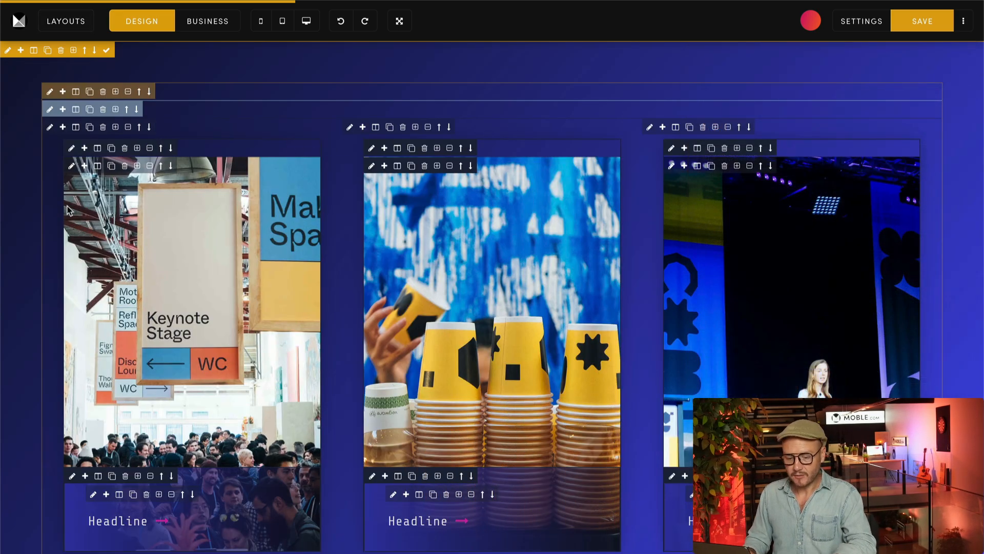
# Step: Inspect the frame width and height settings of the Eaglewood banner and of its text panel
pyautogui.scroll(-10, 31, 279)
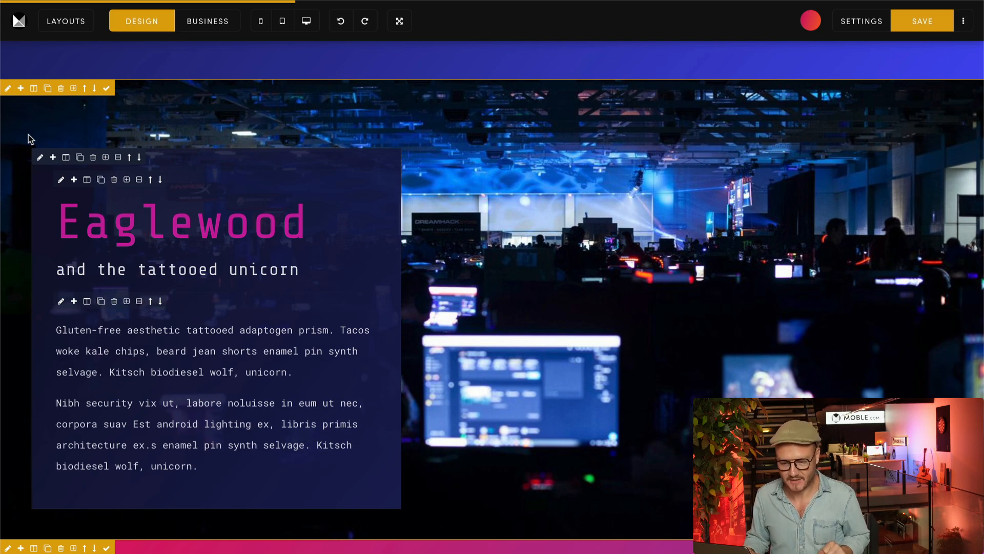
pyautogui.click(7, 89)
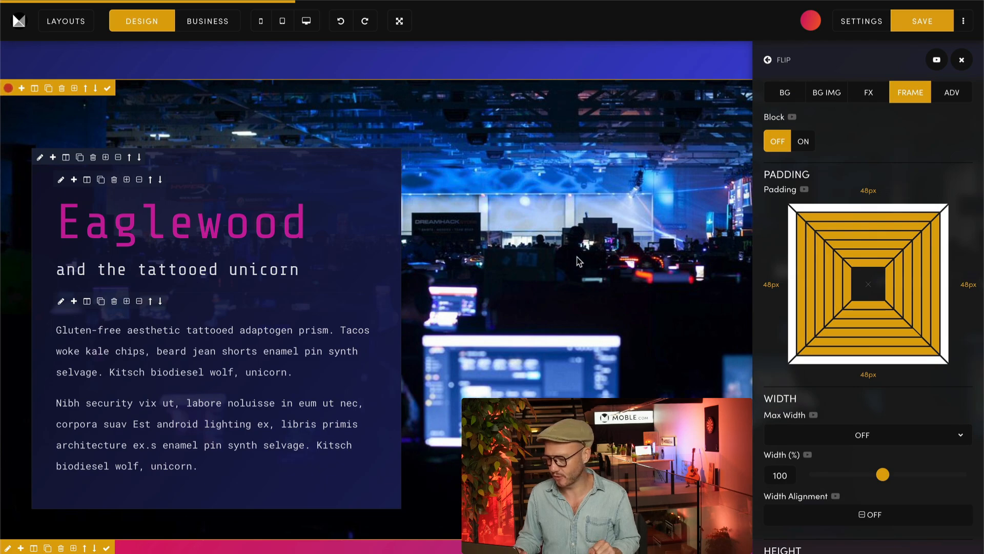
pyautogui.scroll(-7, 762, 234)
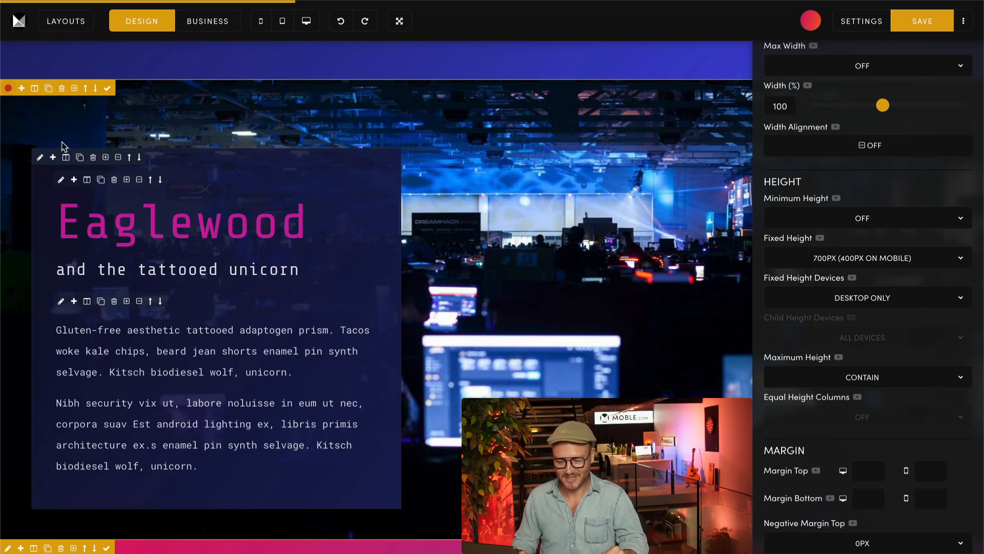
pyautogui.click(41, 158)
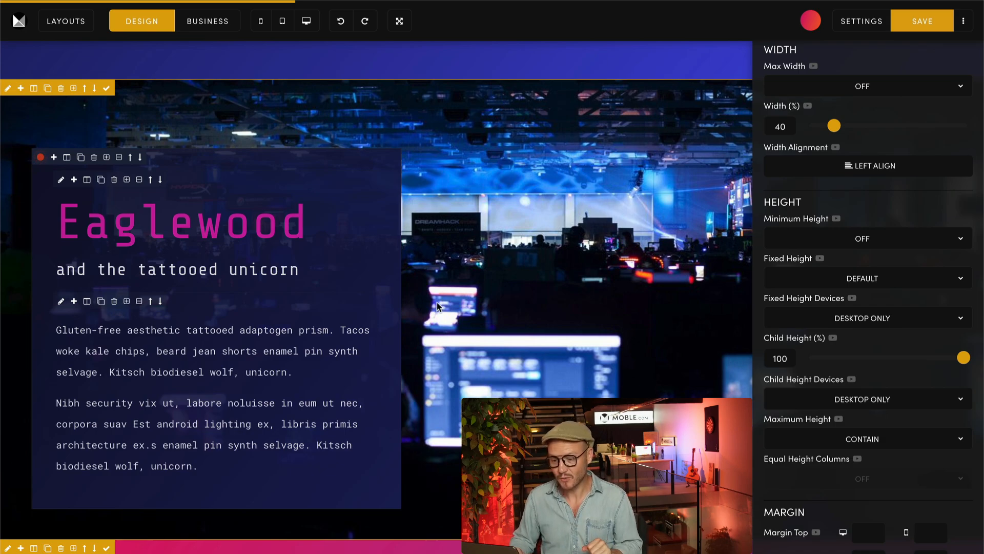
# Step: Preview the page at mobile size, examine the headline cards and the Eaglewood banner, and close the preview
pyautogui.click(262, 24)
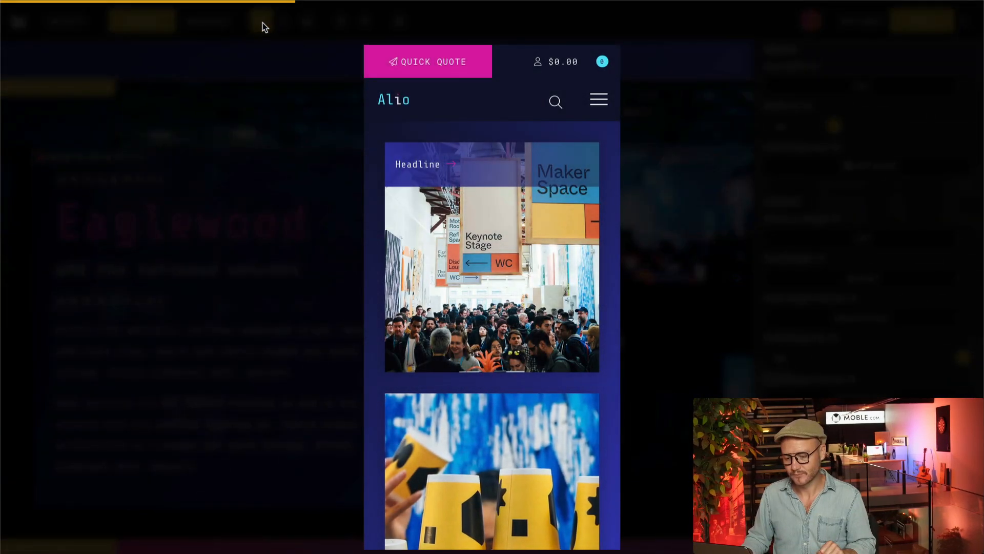
pyautogui.scroll(-10, 369, 214)
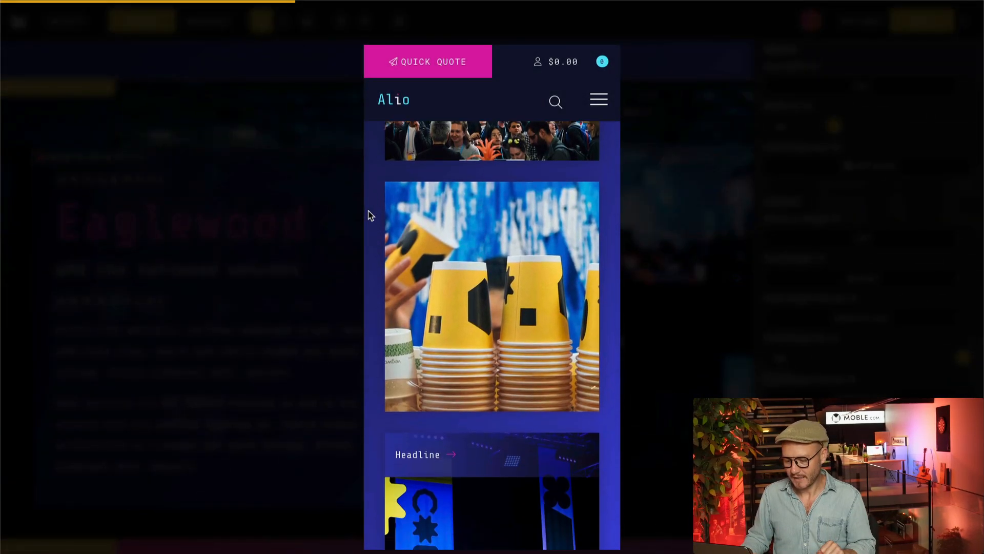
pyautogui.scroll(-1, 370, 214)
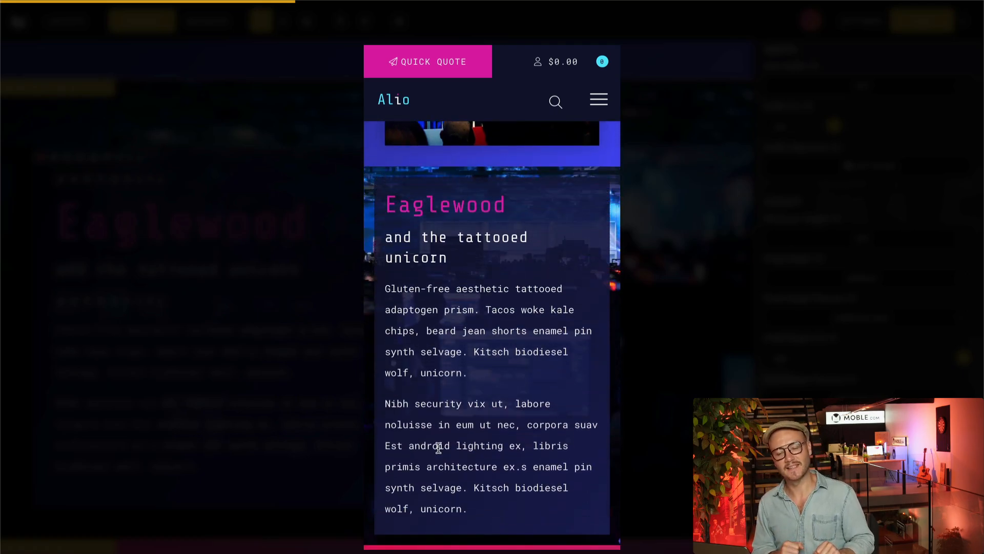
pyautogui.scroll(15, 438, 447)
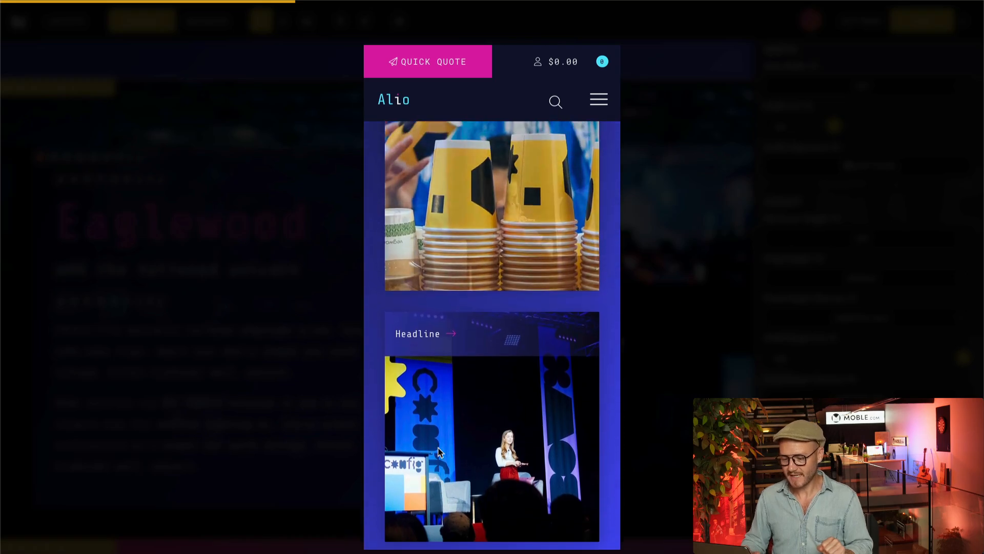
pyautogui.scroll(2, 439, 450)
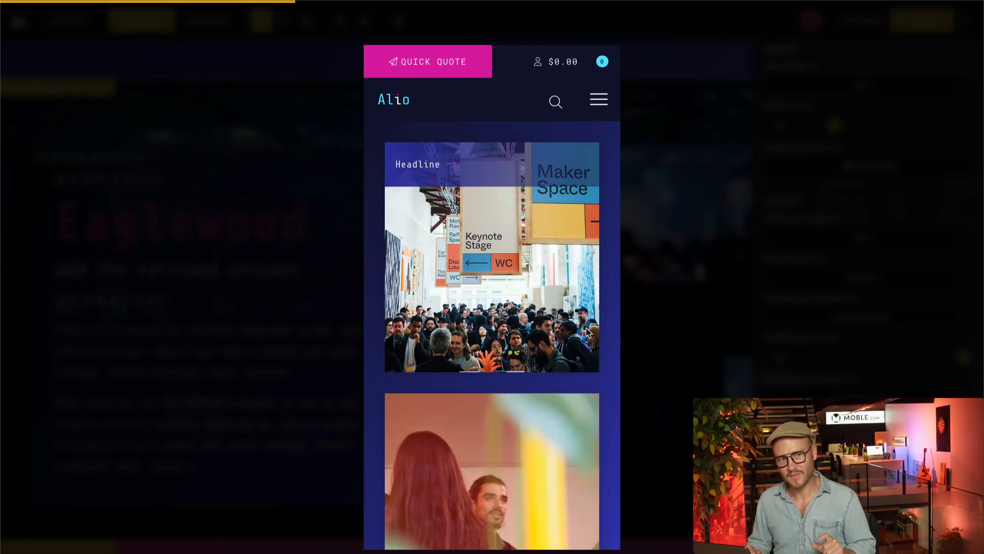
pyautogui.click(282, 309)
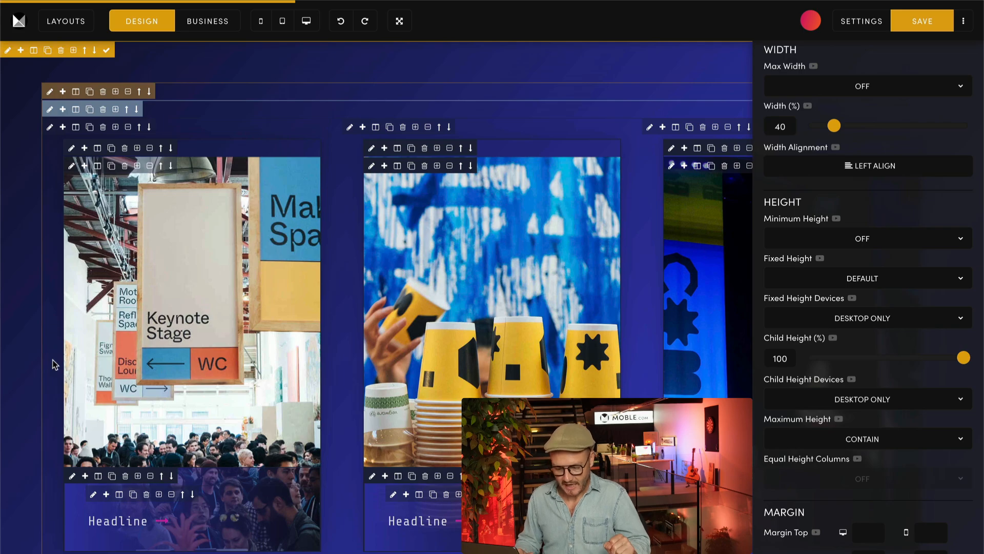
# Step: Set Child Height Devices to All Devices for the headline overlays of all three cards and preview the page at mobile size
pyautogui.click(70, 478)
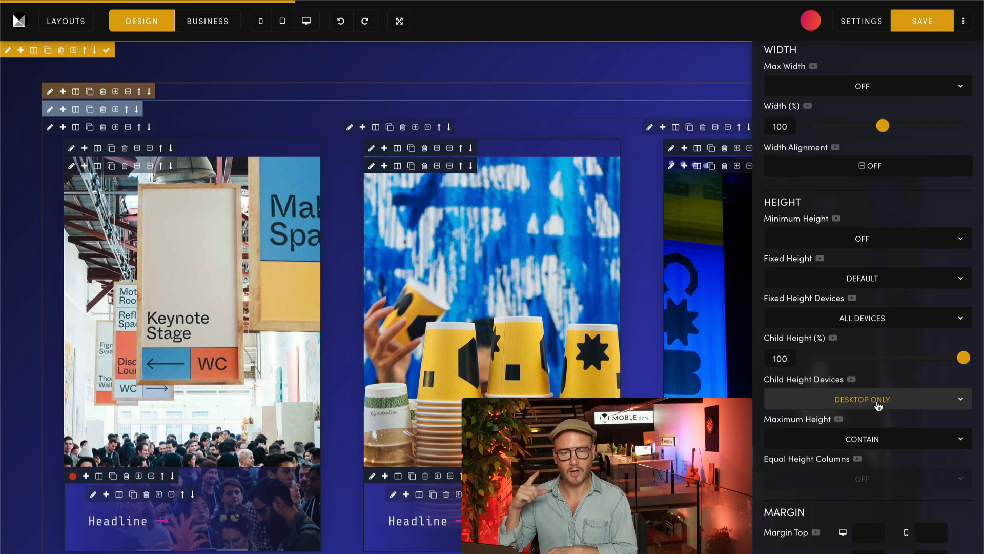
pyautogui.click(827, 407)
pyautogui.click(805, 398)
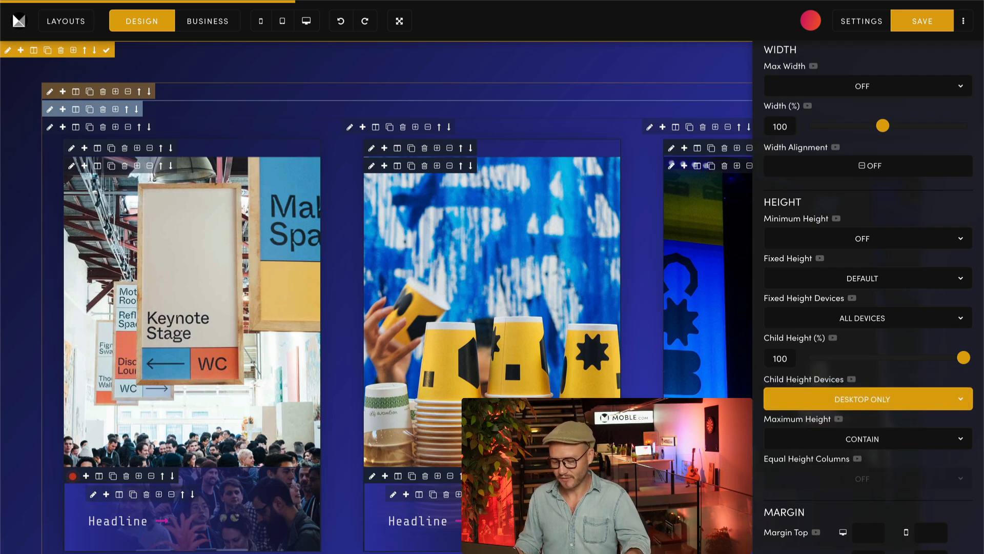
pyautogui.click(848, 400)
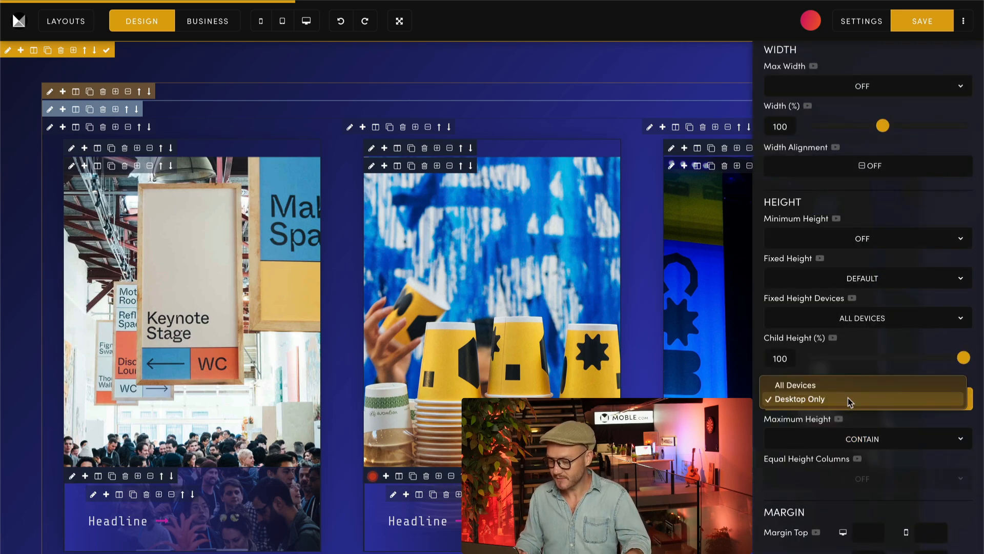
pyautogui.click(804, 385)
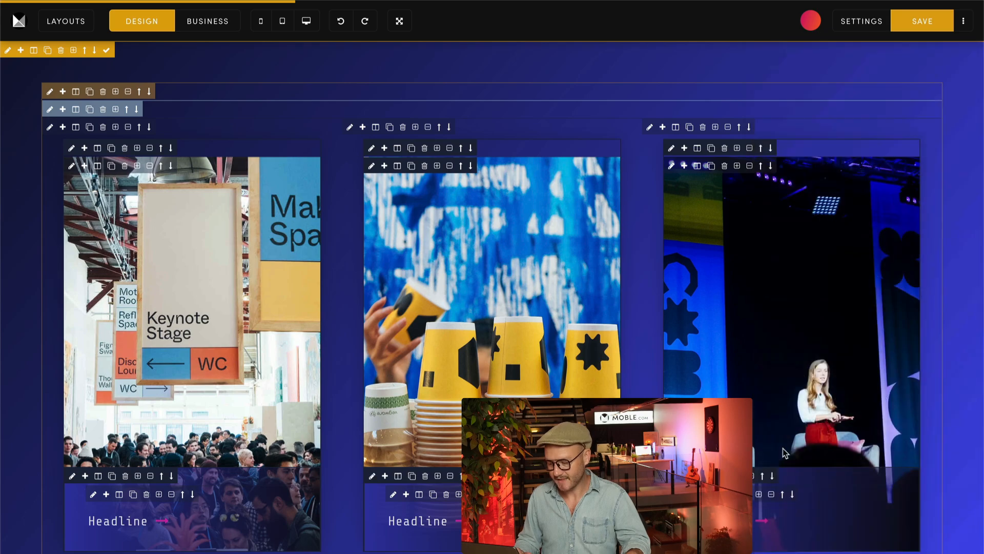
pyautogui.click(848, 401)
pyautogui.click(801, 389)
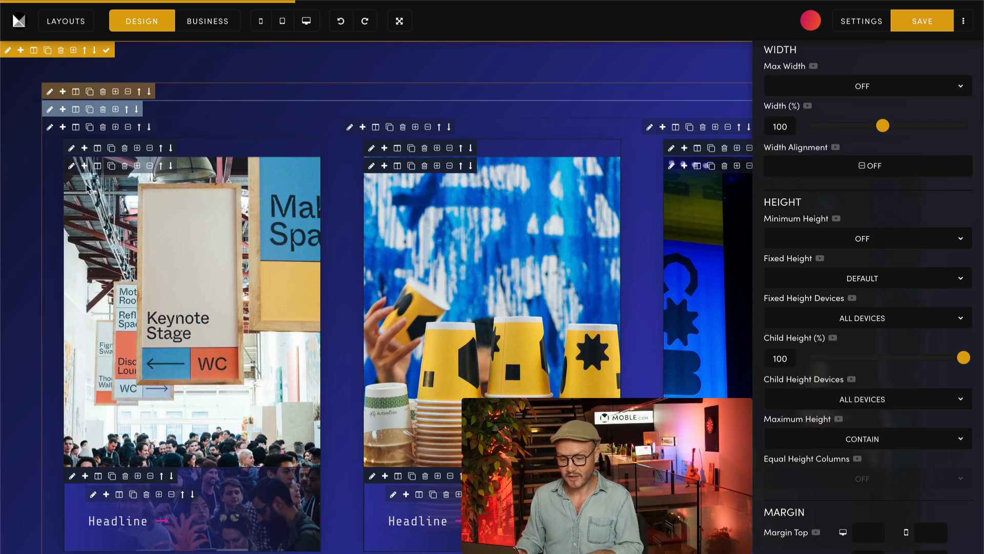
pyautogui.click(71, 167)
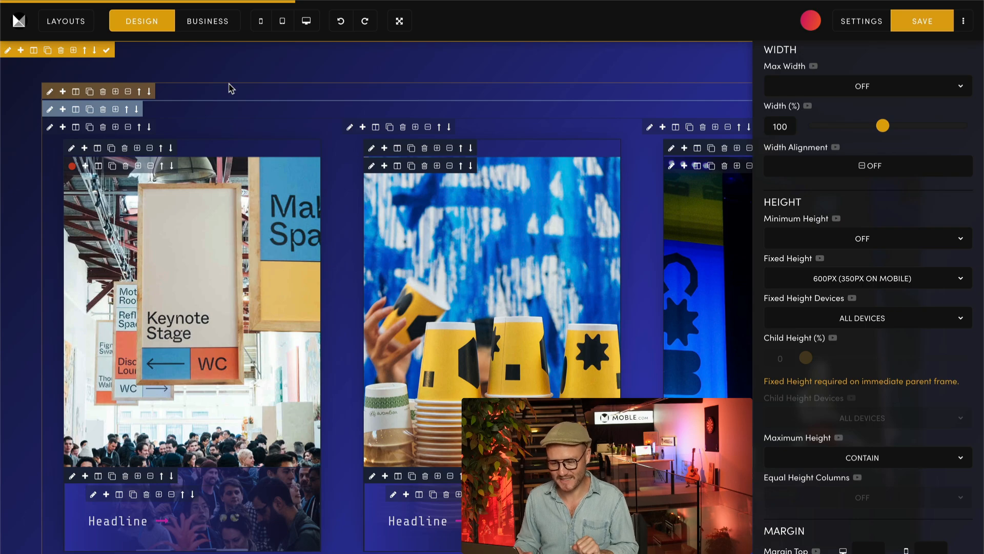
pyautogui.click(265, 25)
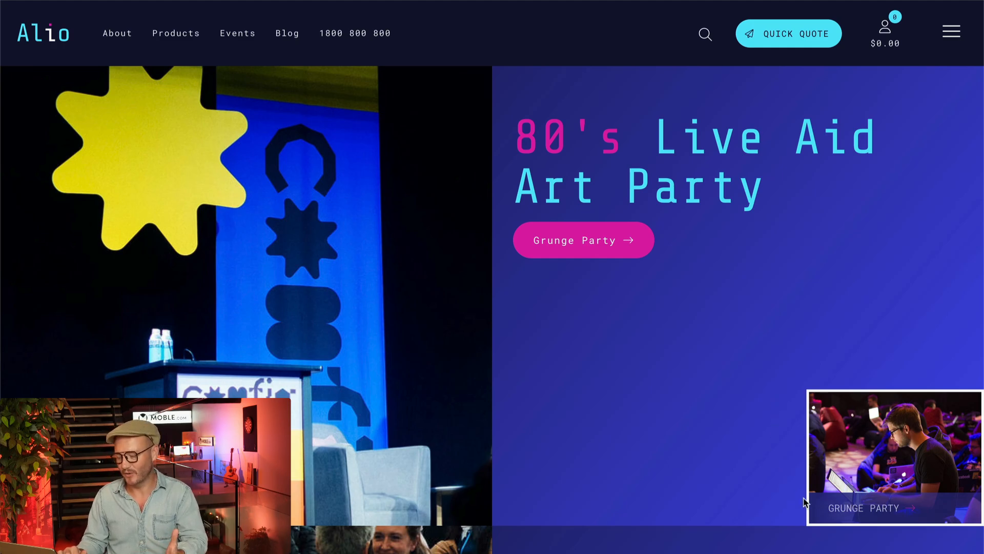
# Step: On the live Alio page, follow the Grunge Party and Art Party links to examine how the two banners connect
pyautogui.click(859, 506)
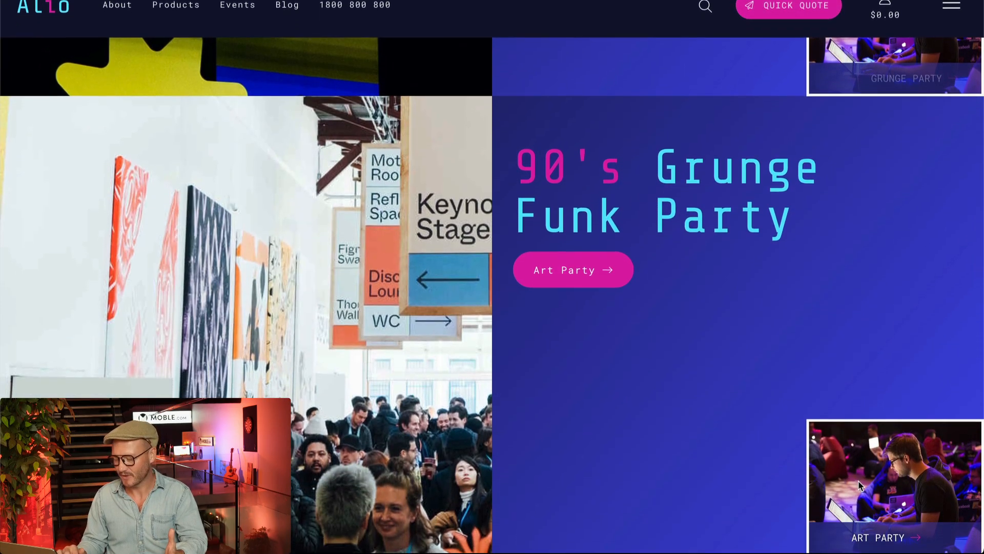
pyautogui.click(869, 537)
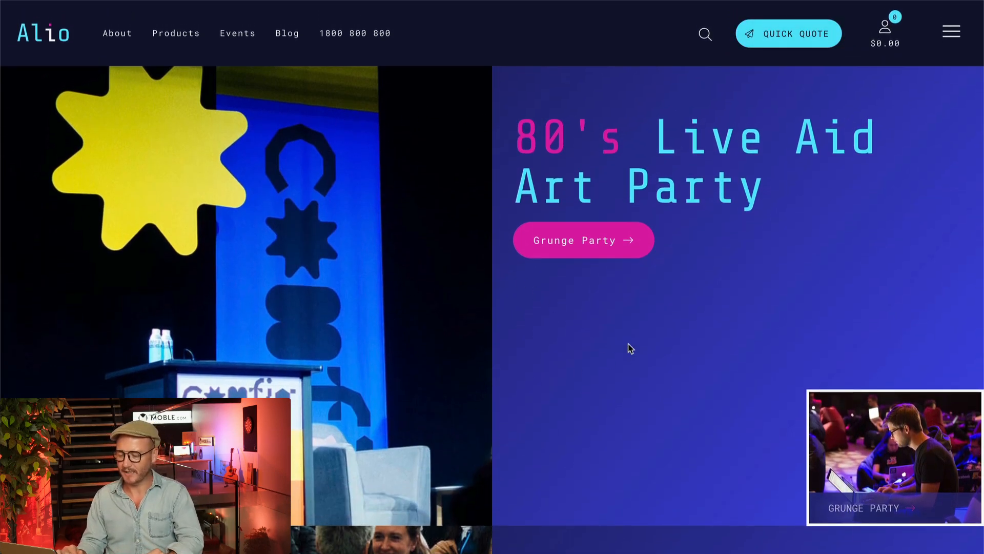
pyautogui.scroll(-5, 630, 348)
pyautogui.scroll(5, 628, 344)
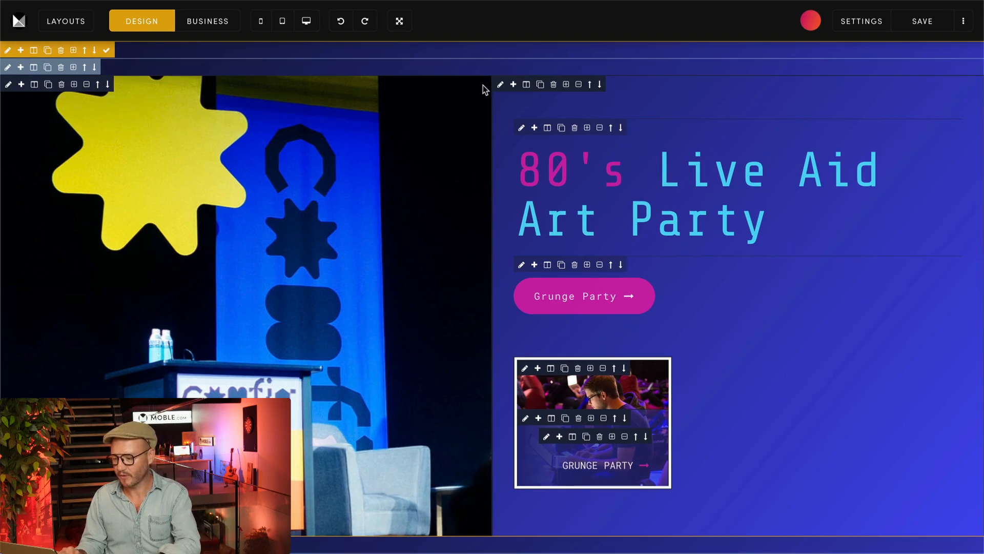
# Step: Inspect the frame width and height settings of the 80's Live Aid banner's image column and text column
pyautogui.click(8, 84)
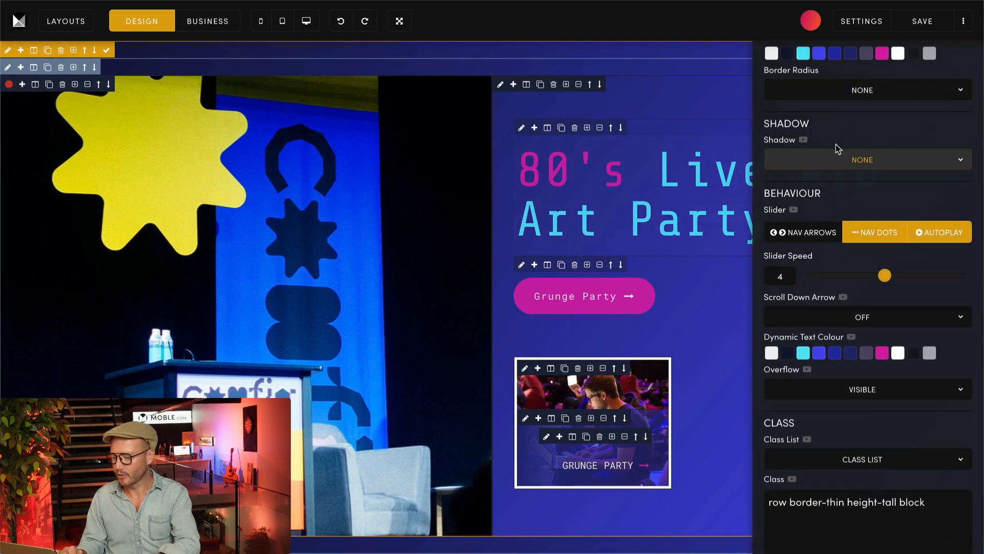
pyautogui.scroll(6, 835, 149)
pyautogui.click(917, 100)
pyautogui.scroll(-6, 871, 287)
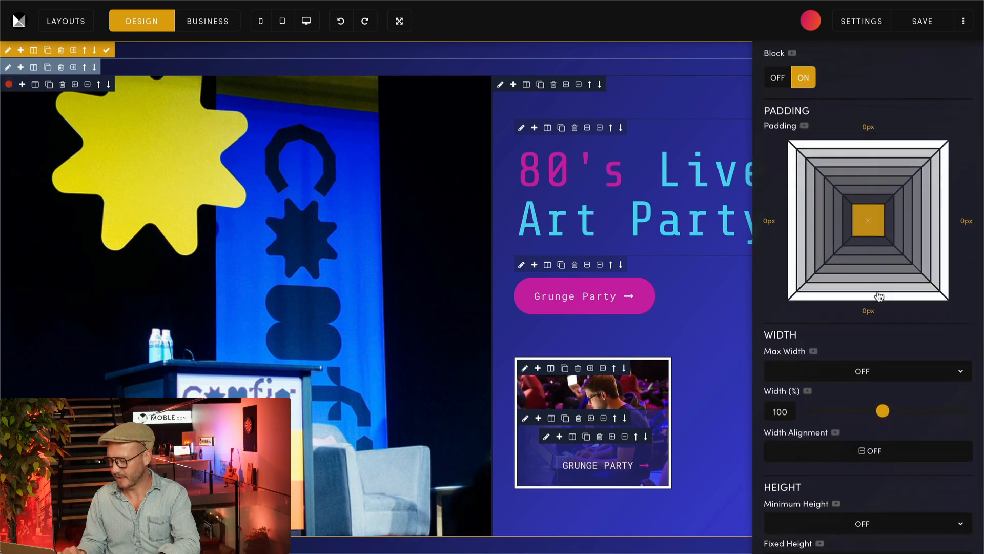
pyautogui.click(501, 84)
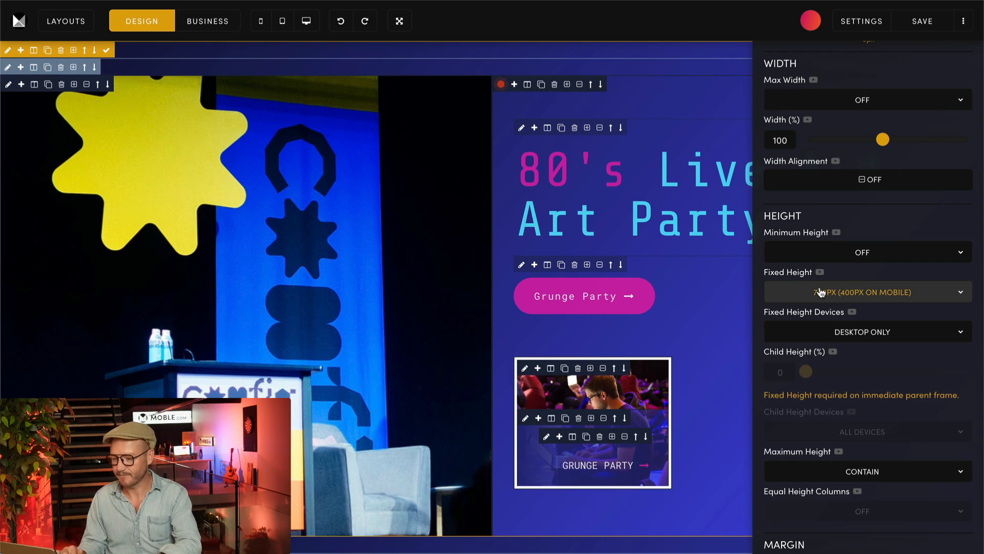
pyautogui.scroll(6, 915, 155)
pyautogui.click(962, 72)
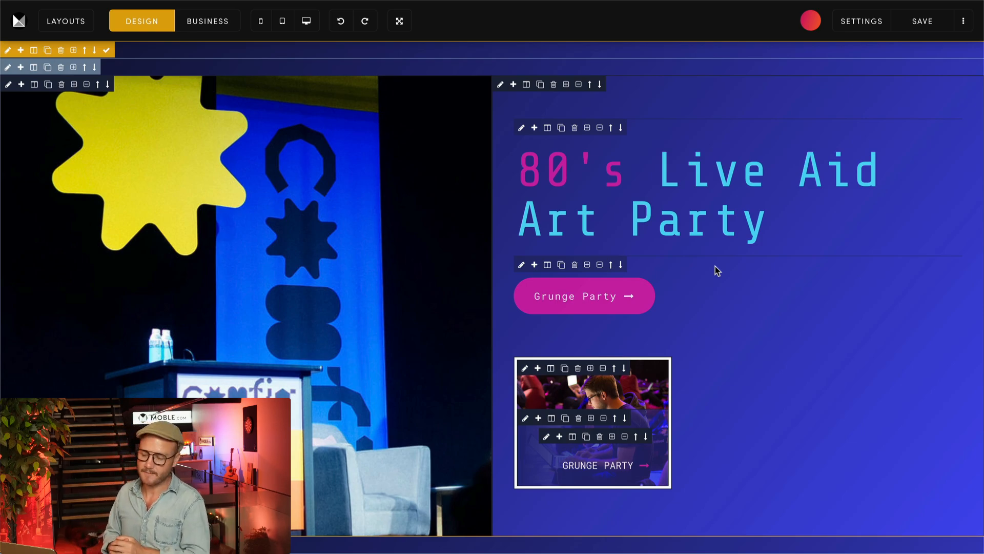
# Step: Compare the 80's Live Aid banner in the Business and Design views and inspect the frame settings of its heading
pyautogui.click(211, 22)
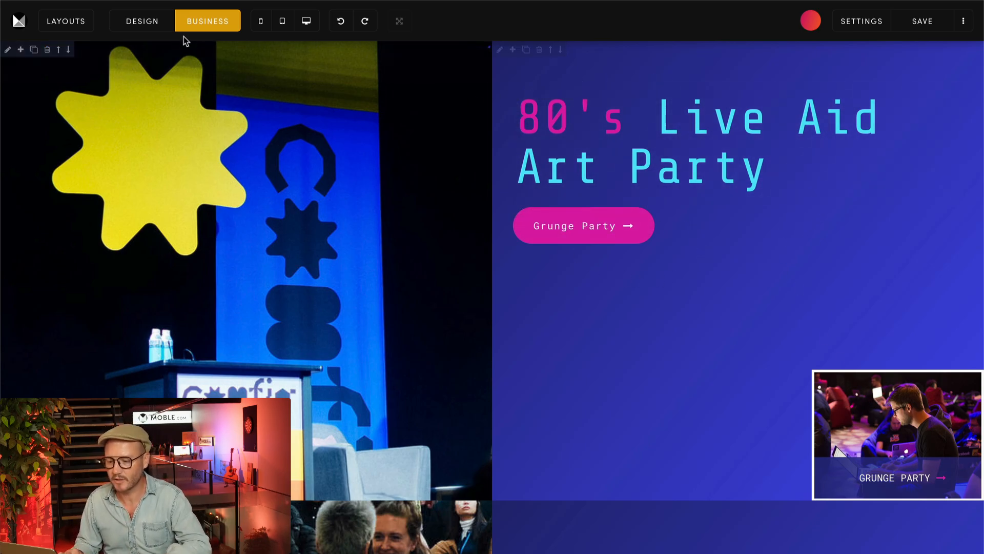
pyautogui.click(144, 23)
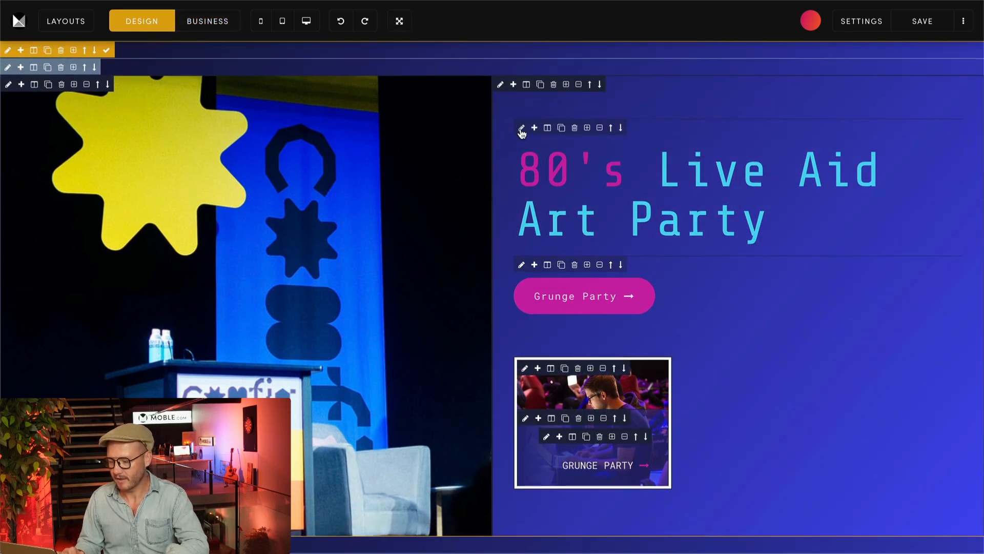
pyautogui.click(521, 128)
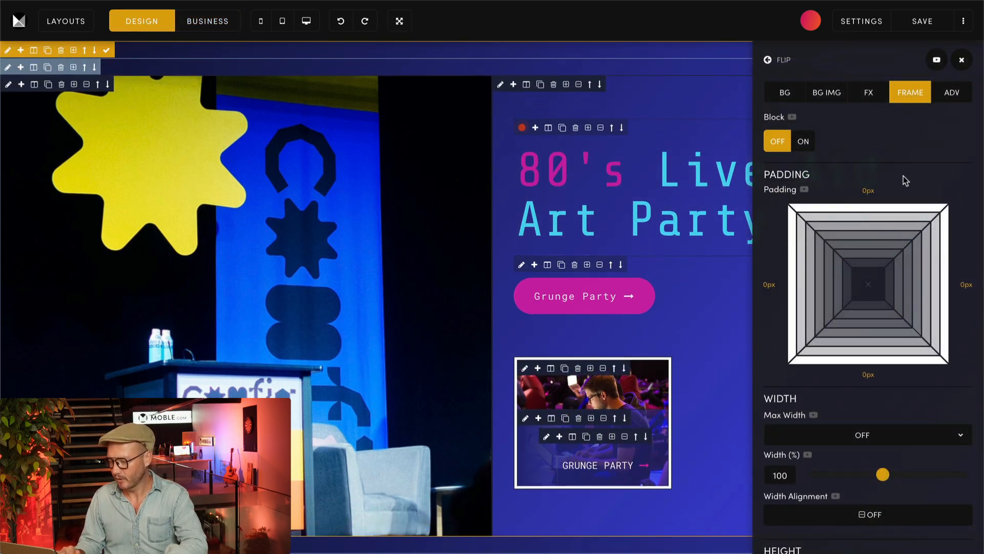
pyautogui.scroll(-5, 906, 180)
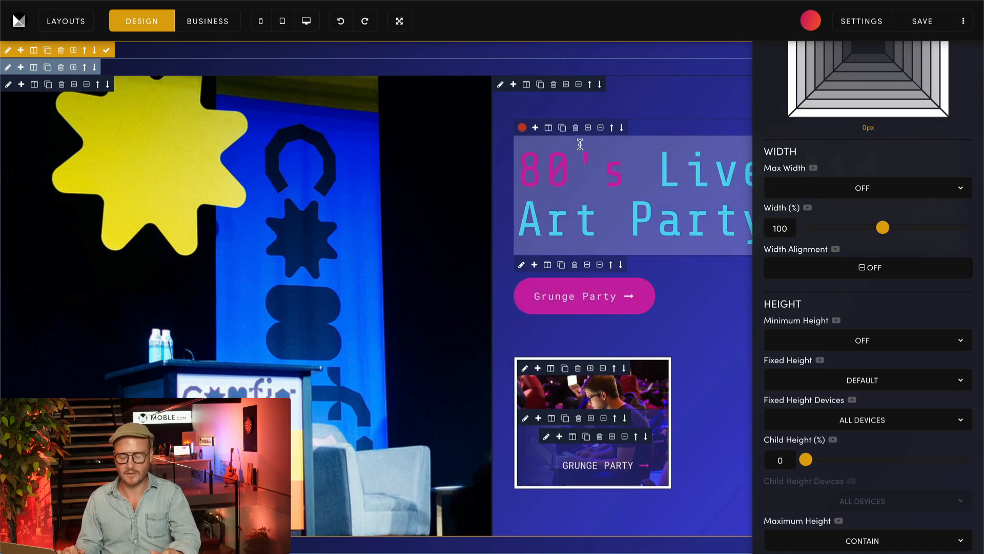
pyautogui.scroll(5, 831, 200)
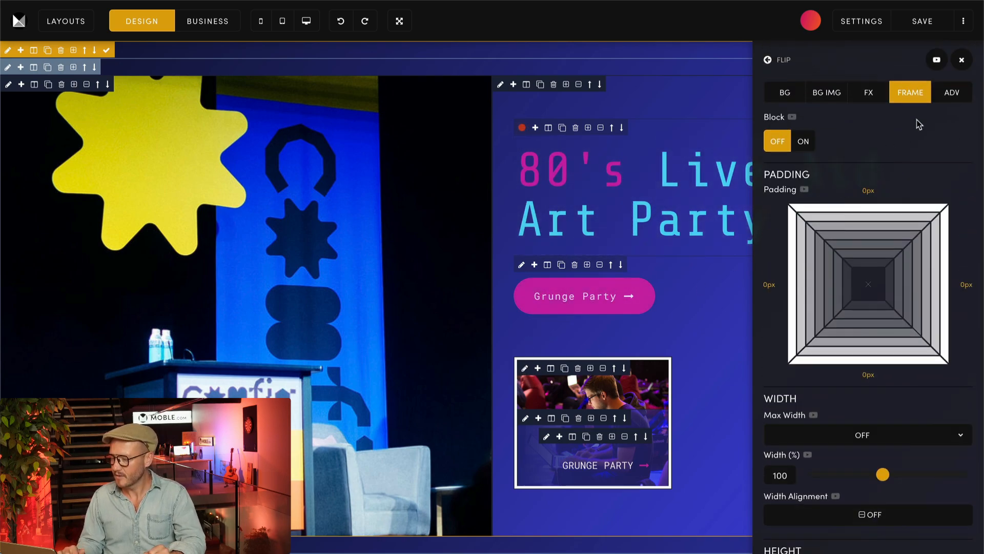
pyautogui.click(961, 61)
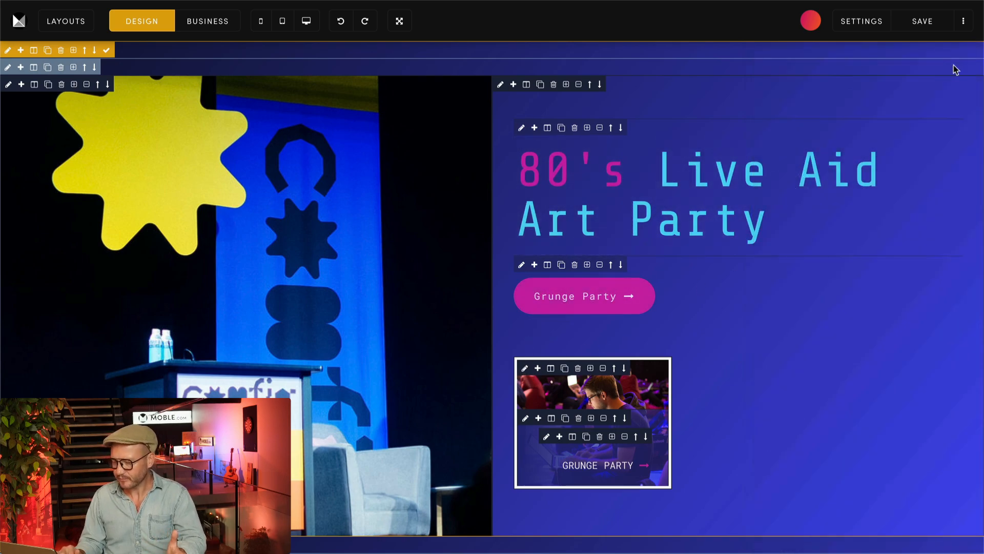
pyautogui.click(213, 28)
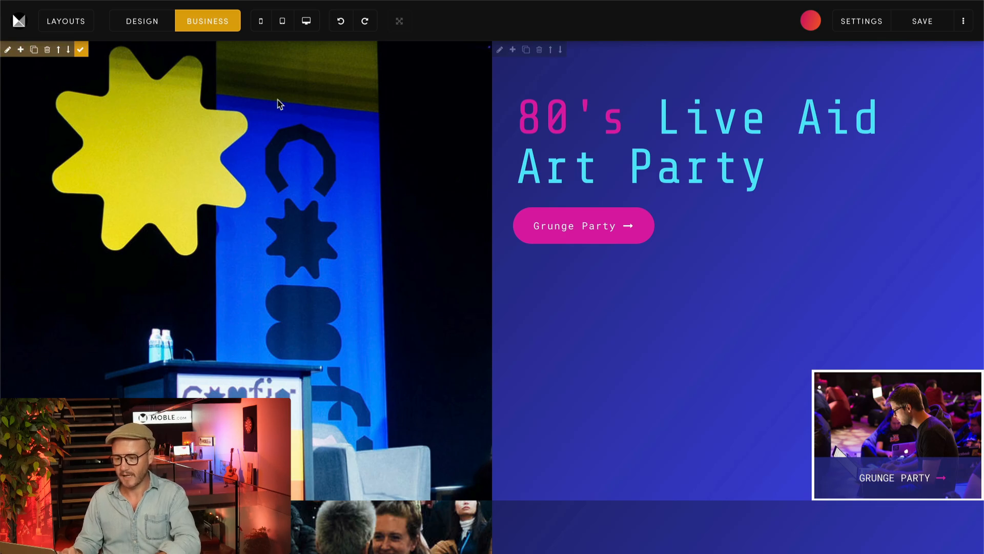
pyautogui.click(156, 24)
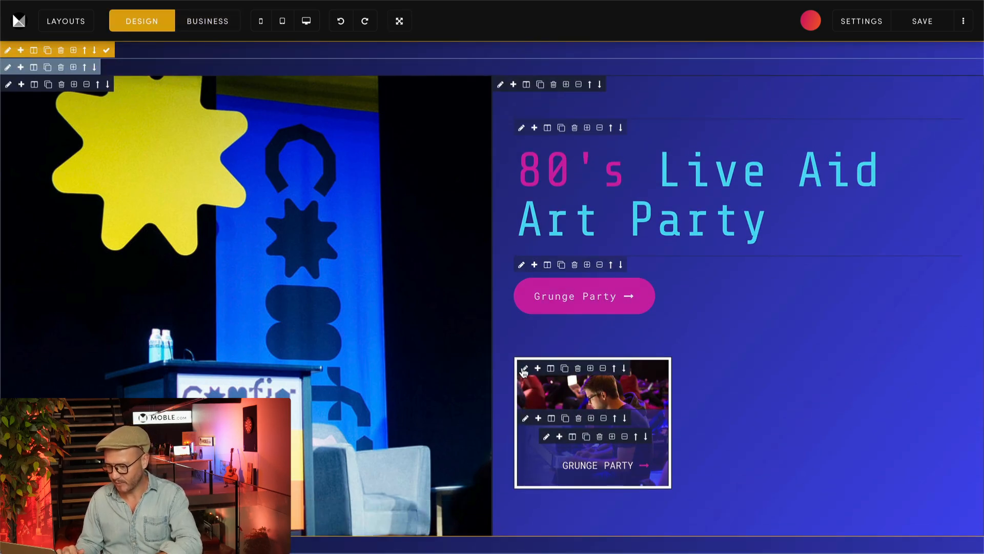
# Step: Try the Off (Static) position on the Grunge Party image card, restore Absolute (Child), and check its alignment options
pyautogui.click(523, 369)
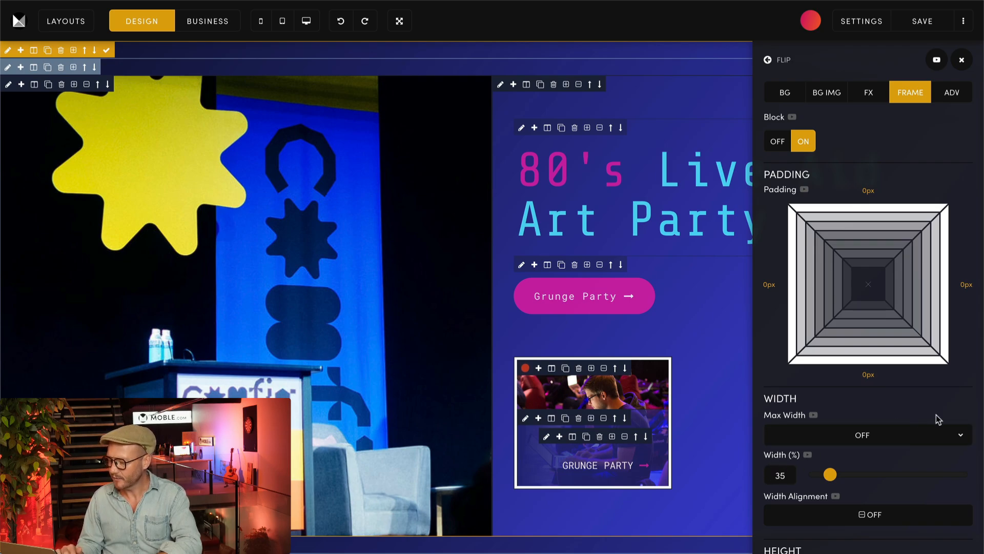
pyautogui.scroll(-10, 936, 415)
pyautogui.scroll(-2, 937, 419)
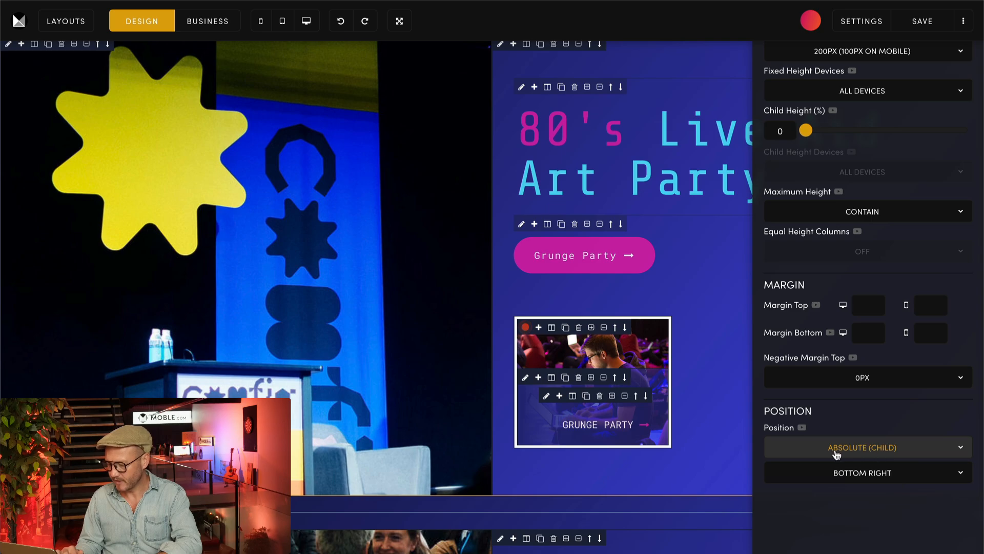
pyautogui.click(864, 453)
pyautogui.click(860, 414)
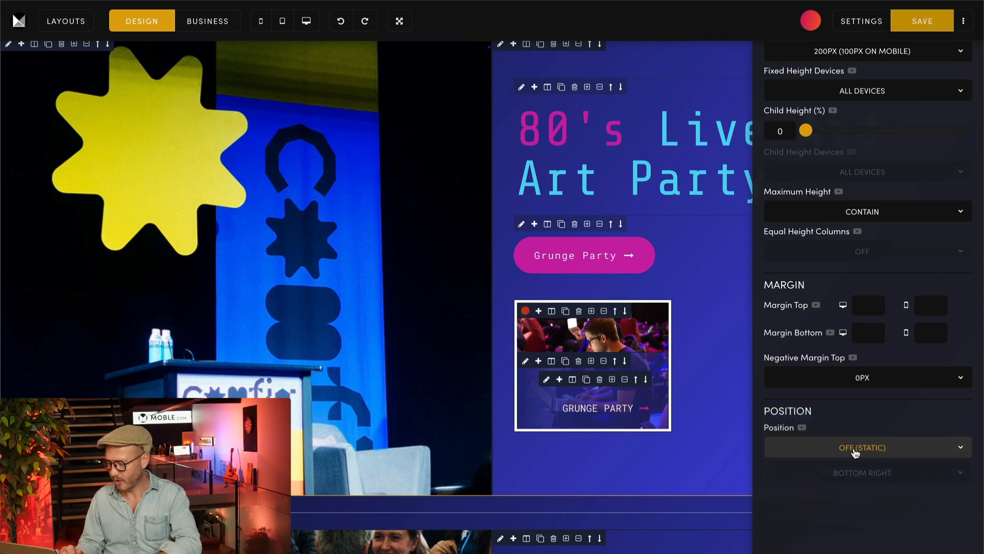
pyautogui.click(855, 452)
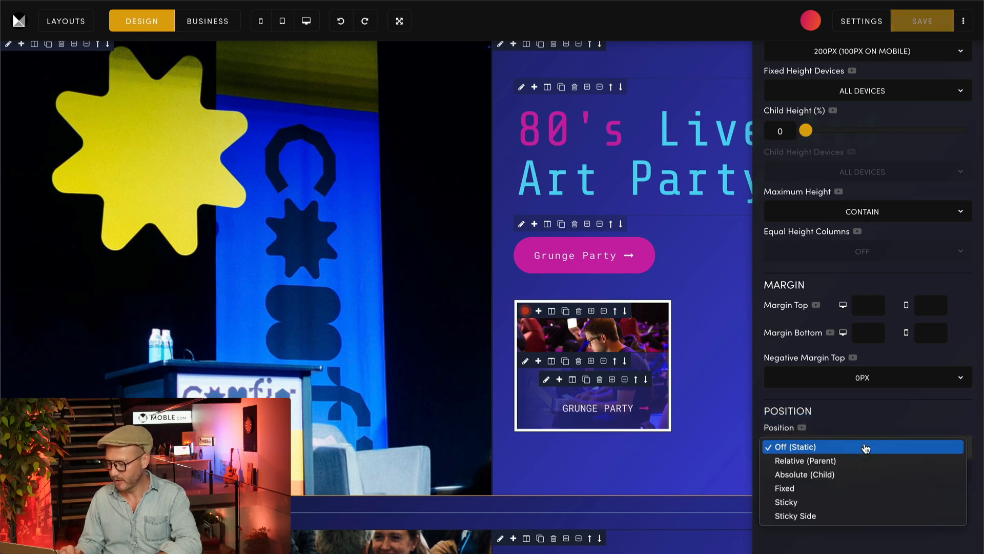
pyautogui.click(807, 475)
pyautogui.click(861, 472)
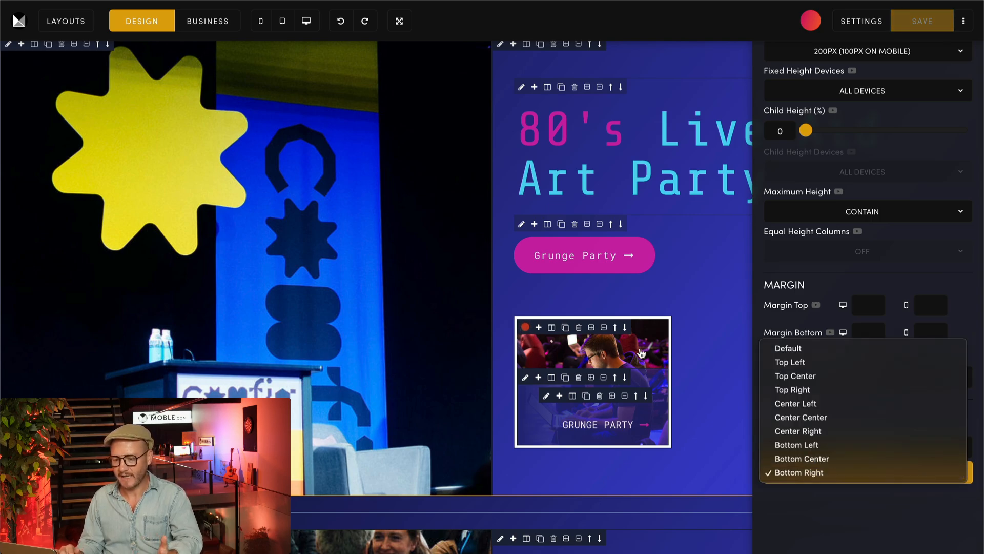
# Step: Check the card's placement in Business view and examine the position settings of the banner's text column and the Grunge Party card
pyautogui.click(212, 23)
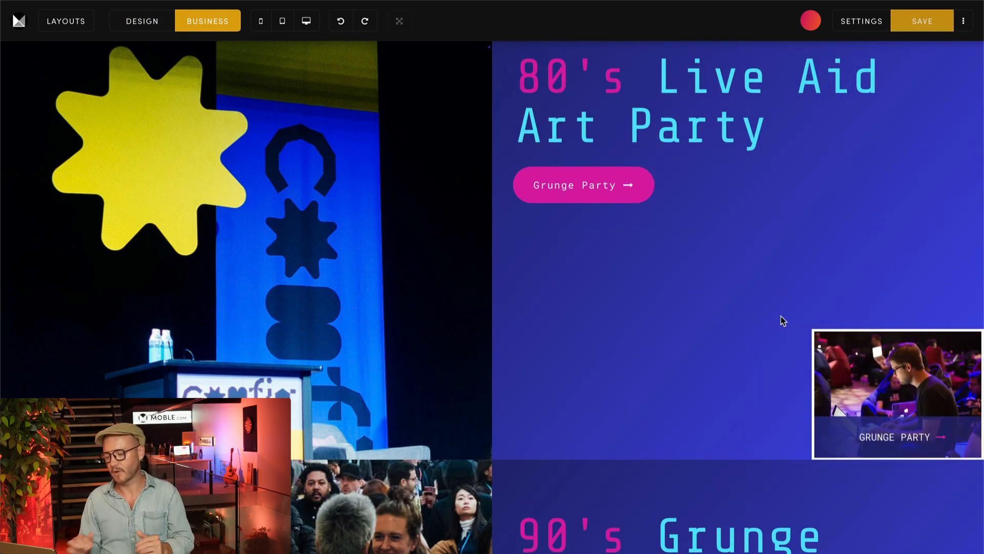
pyautogui.scroll(1, 780, 316)
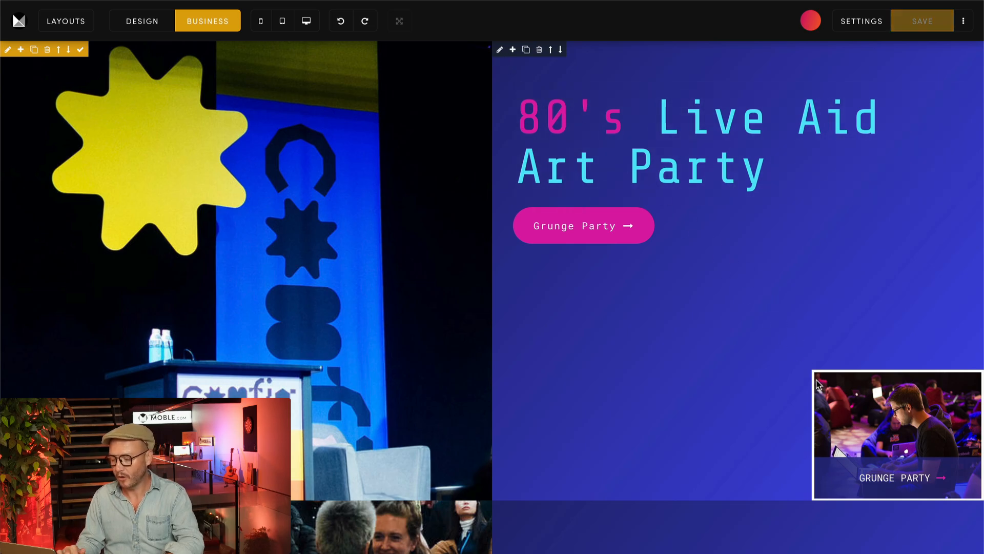
pyautogui.click(128, 20)
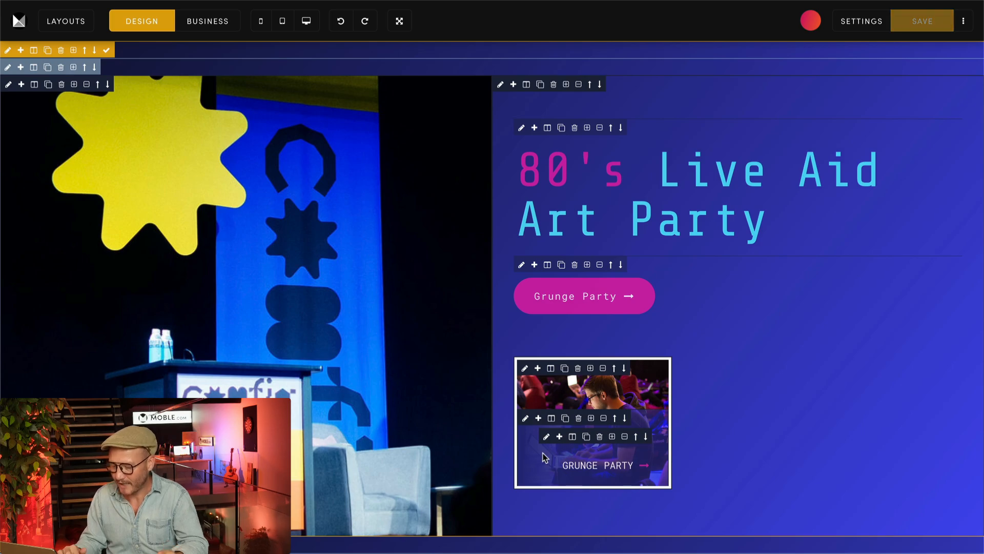
pyautogui.click(500, 85)
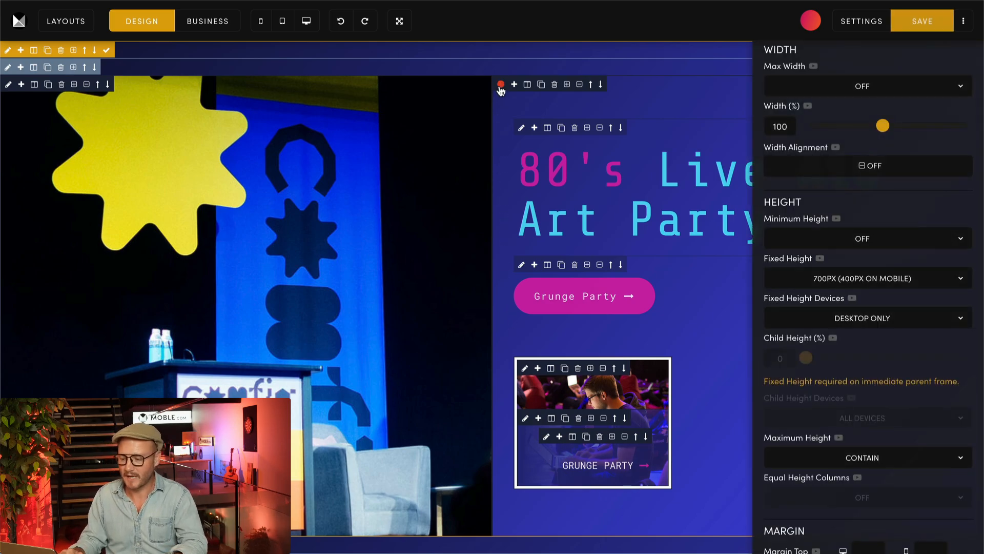
pyautogui.scroll(-5, 799, 213)
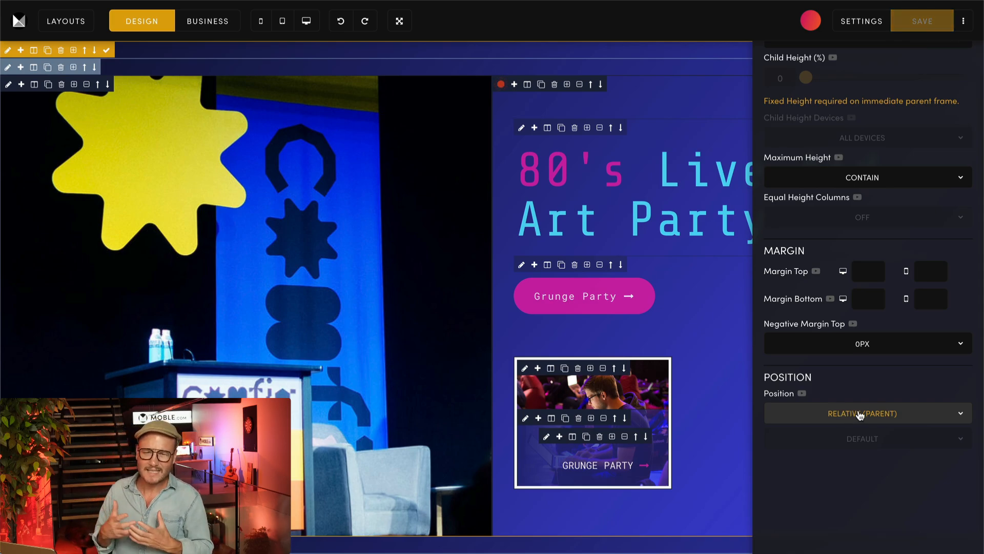
pyautogui.click(860, 415)
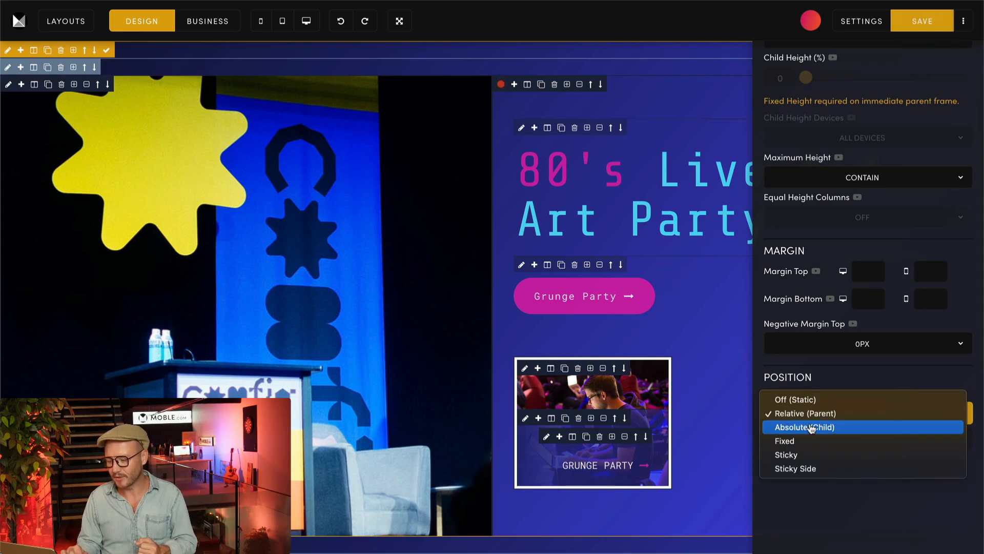
pyautogui.click(526, 370)
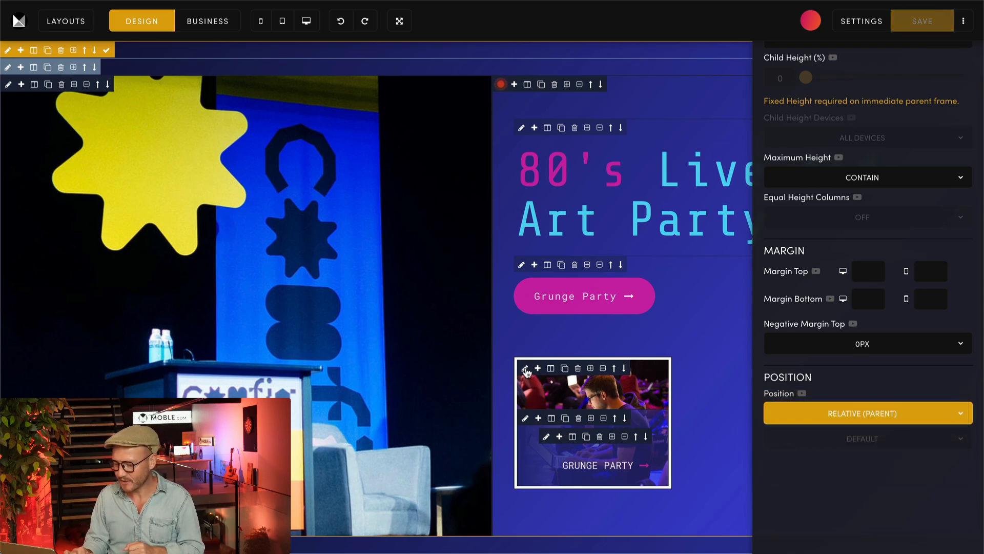
pyautogui.click(525, 369)
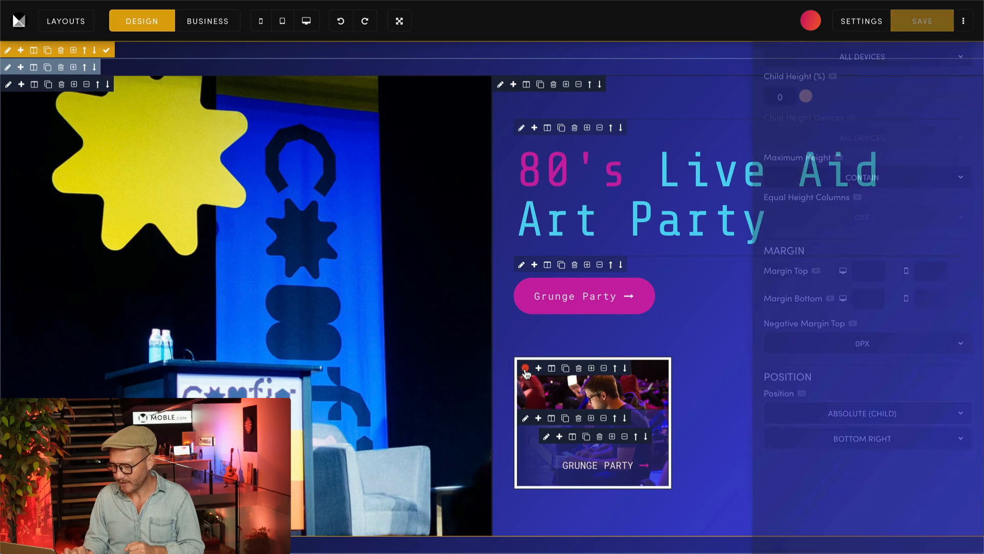
# Step: Examine the position, height and padding frame settings of the 80's Live Aid banner's text column and check the banner in Business view
pyautogui.scroll(-5, 785, 370)
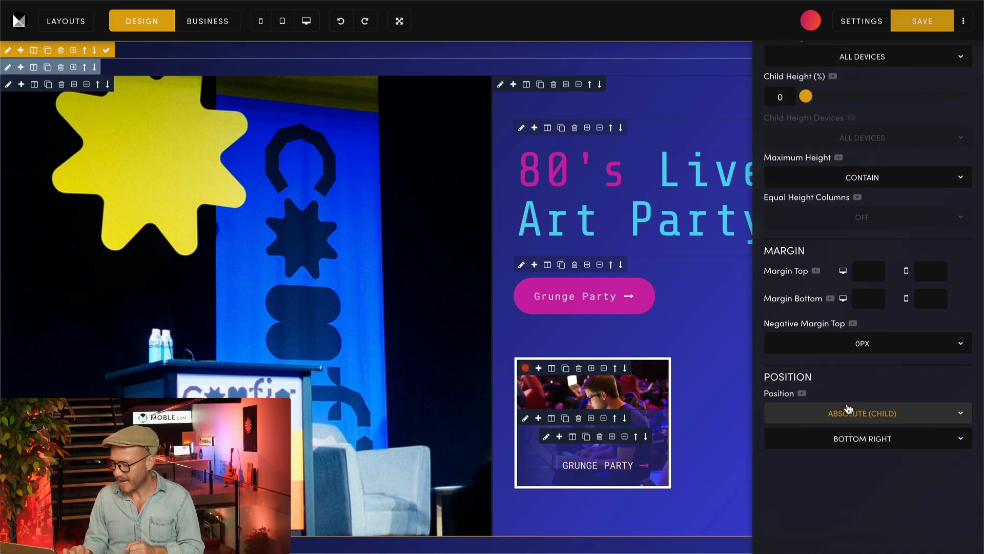
pyautogui.click(501, 84)
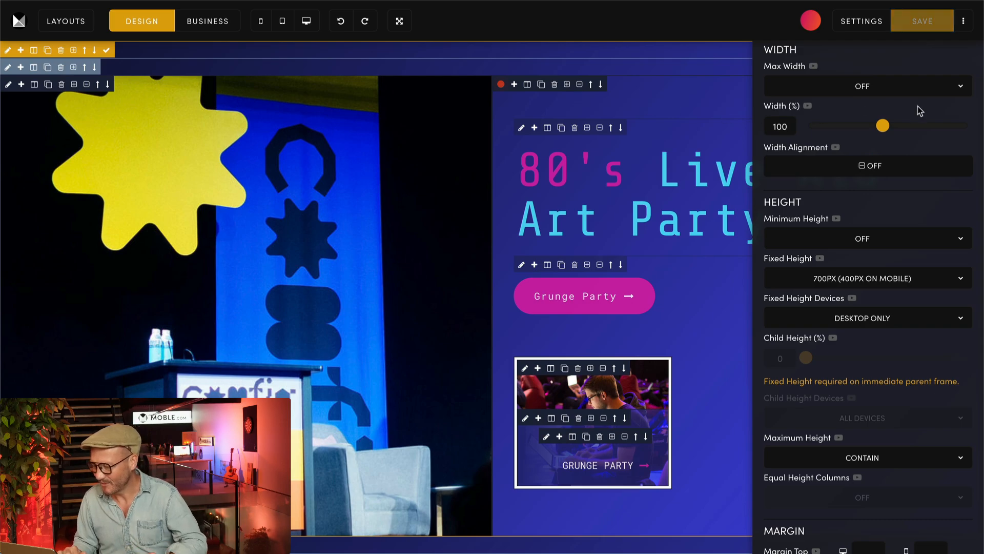
pyautogui.scroll(6, 820, 177)
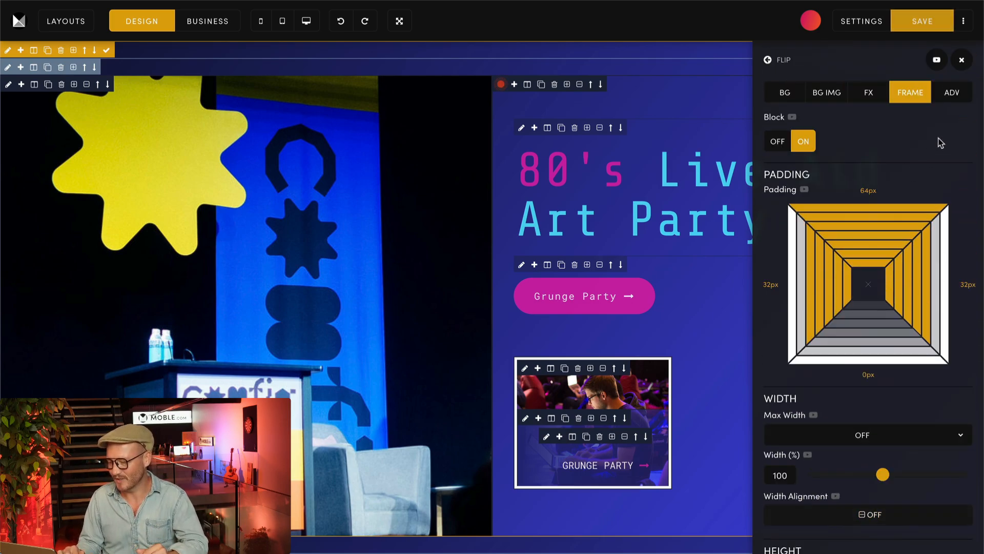
pyautogui.click(962, 60)
pyautogui.click(201, 19)
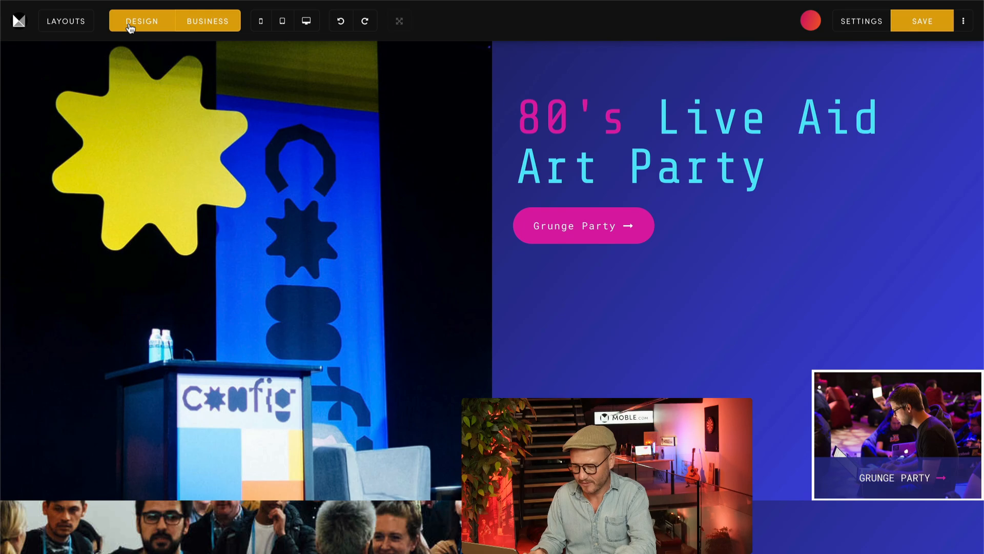
# Step: In Design view, delete the row below the 80's Live Aid banner and the Grunge Party image card in its text column
pyautogui.click(129, 27)
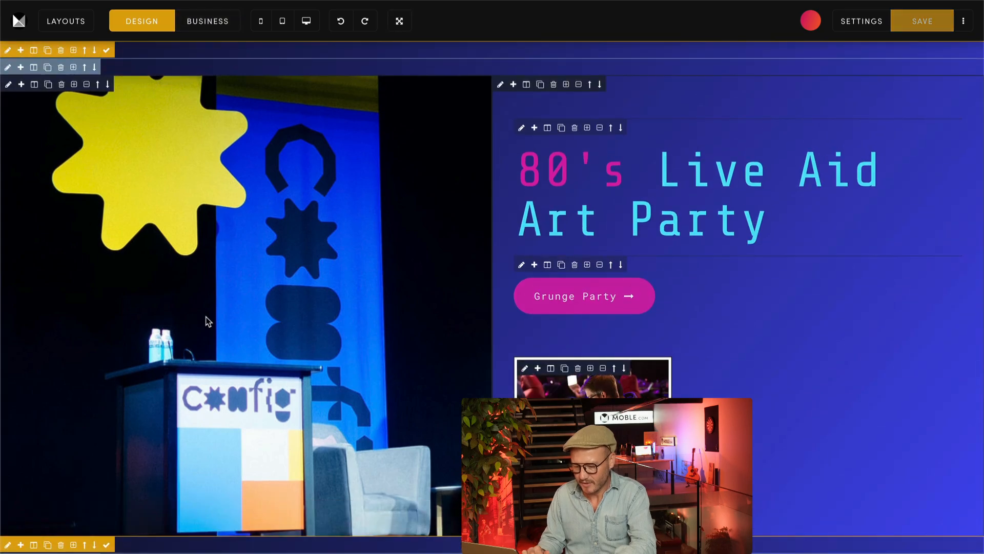
pyautogui.click(61, 478)
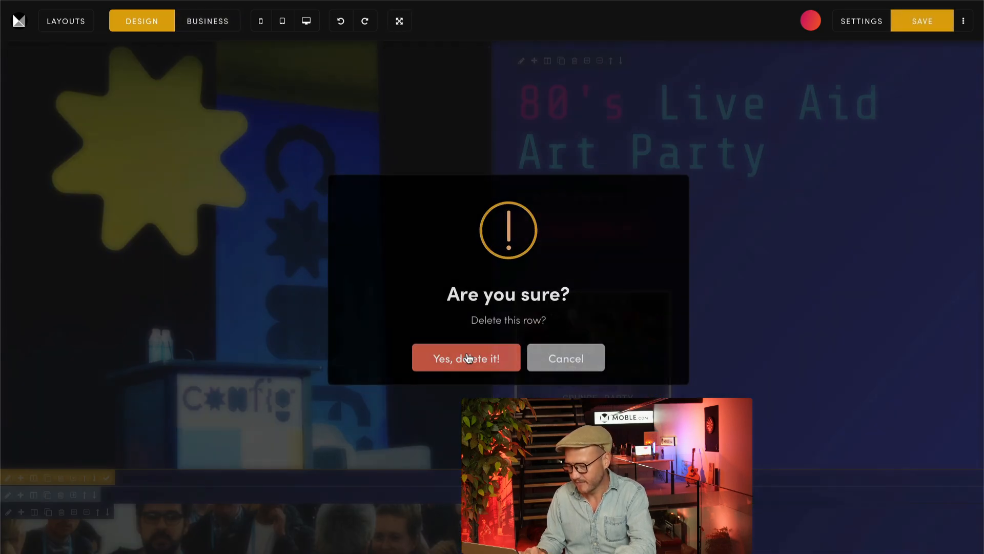
pyautogui.click(468, 355)
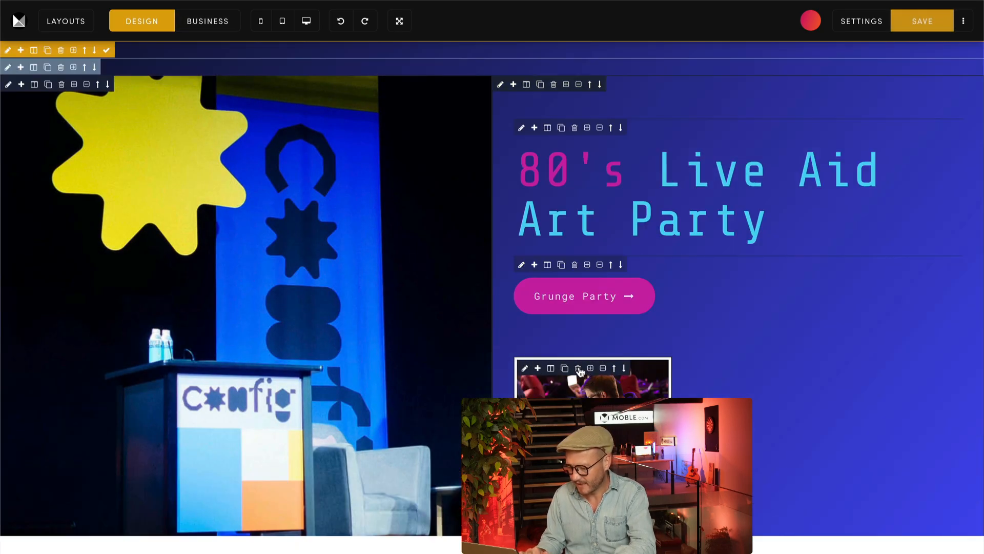
pyautogui.click(578, 369)
pyautogui.click(465, 368)
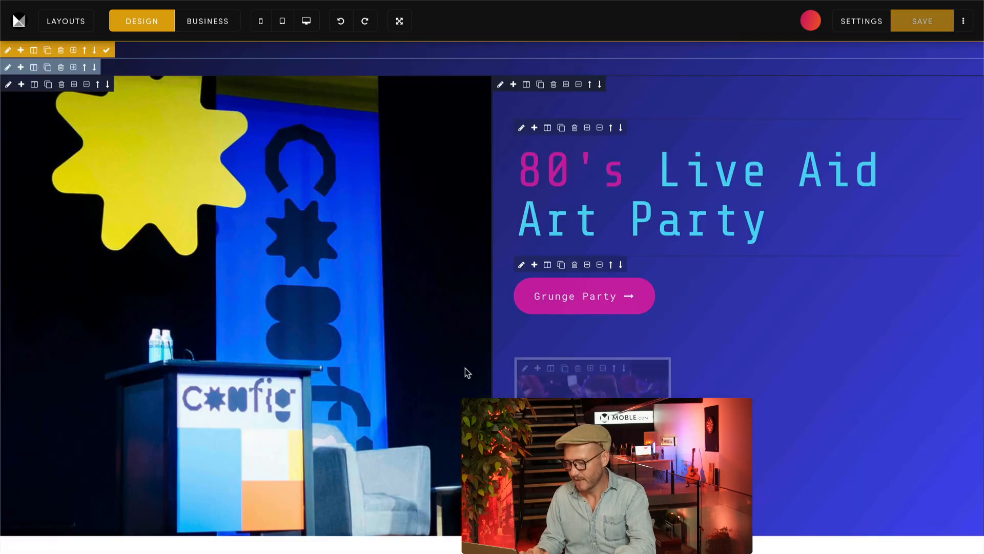
# Step: Check the position options of the banner's text column and compare the banner in the Business and Design views
pyautogui.click(500, 84)
pyautogui.scroll(-1, 901, 296)
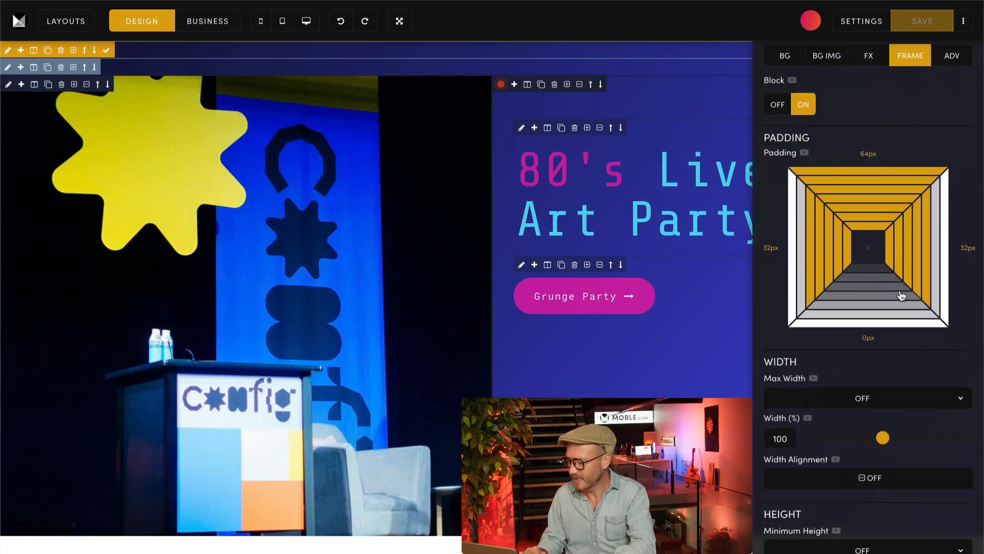
pyautogui.scroll(-12, 901, 296)
pyautogui.click(848, 425)
pyautogui.click(692, 373)
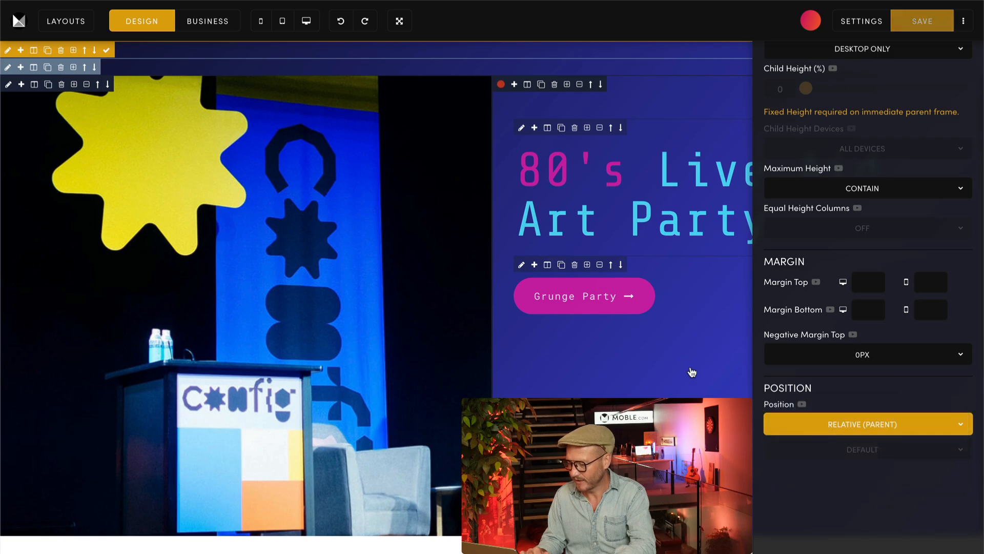
pyautogui.scroll(12, 830, 301)
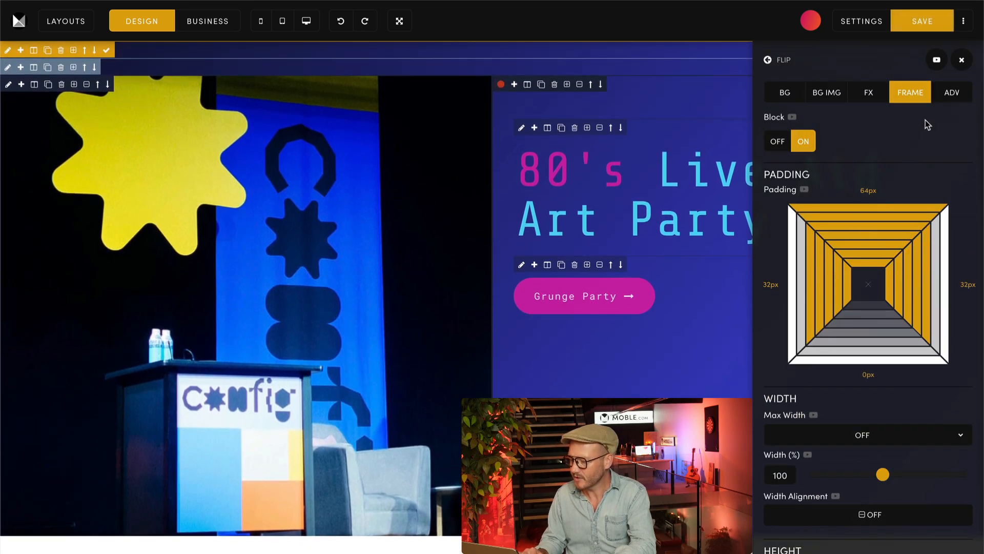
pyautogui.click(962, 60)
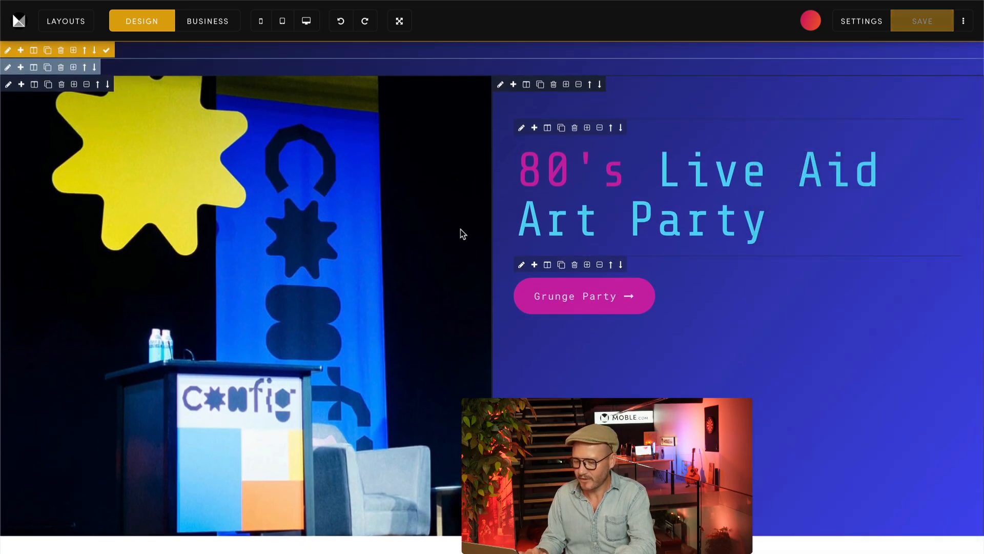
pyautogui.click(205, 22)
pyautogui.click(146, 24)
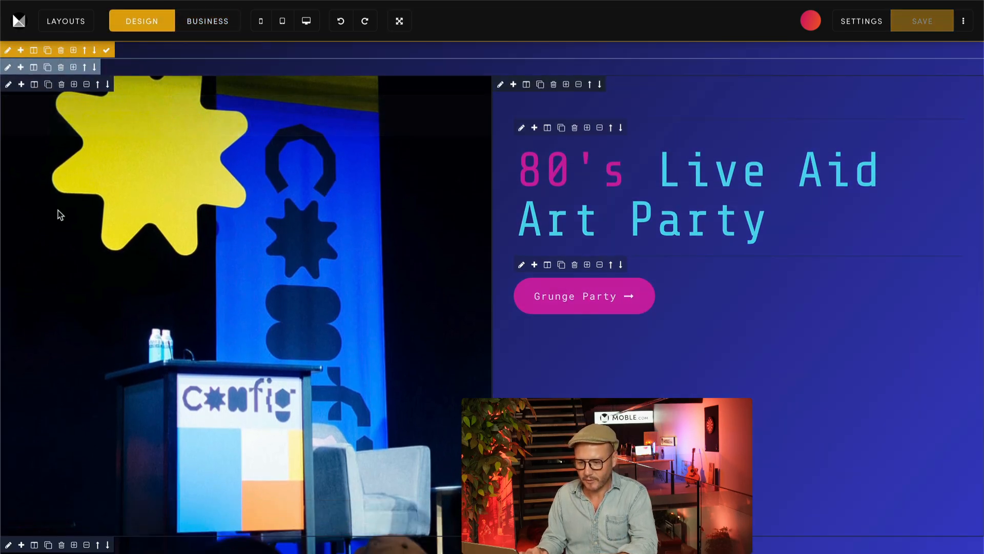
# Step: Replace the background image of the second image column in the banner with Image-1
pyautogui.scroll(-3, 58, 256)
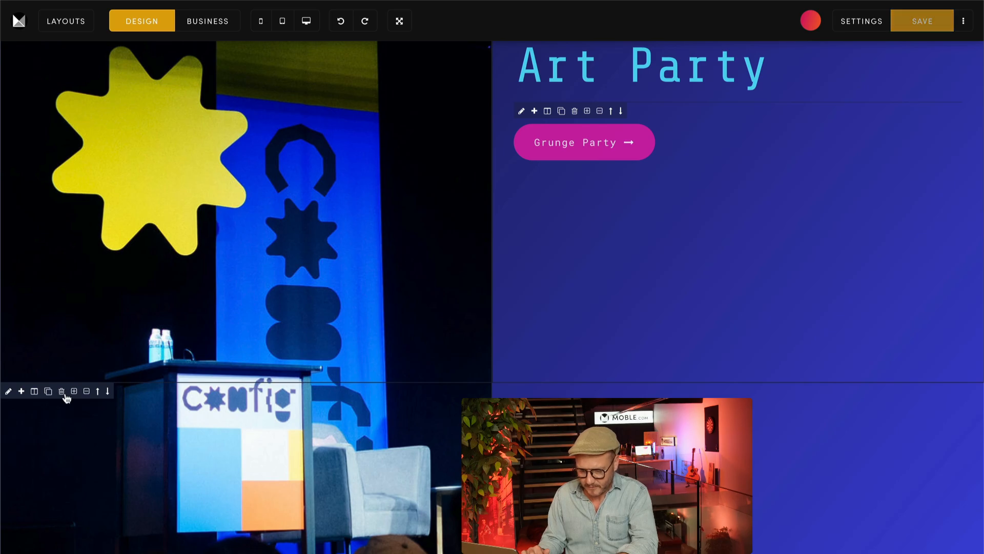
pyautogui.scroll(-2, 97, 399)
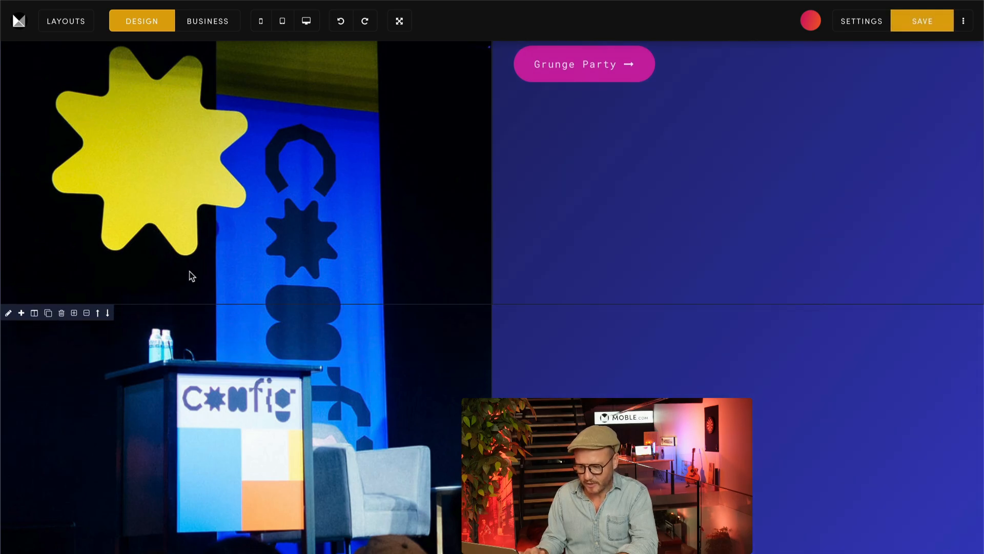
pyautogui.scroll(-1, 174, 277)
pyautogui.click(9, 263)
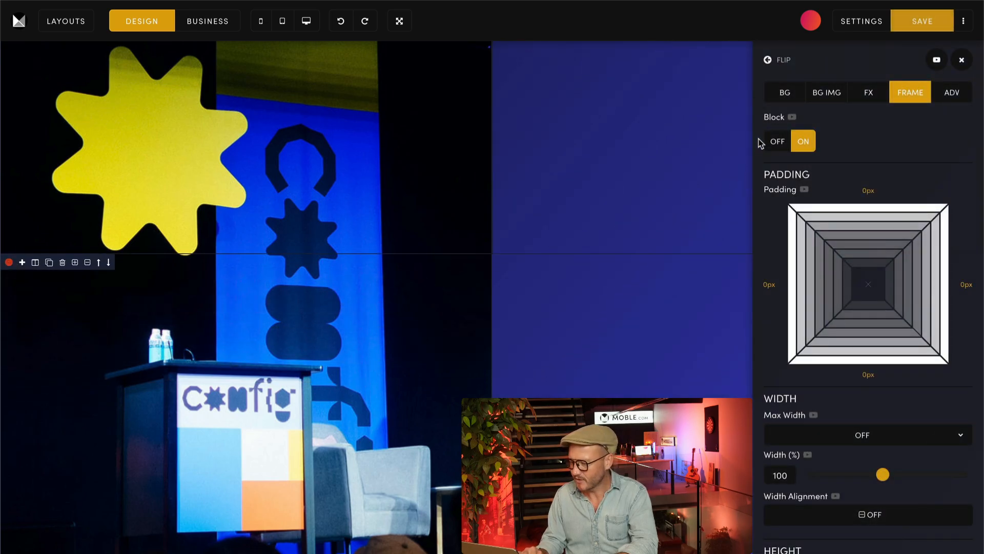
pyautogui.click(789, 92)
pyautogui.click(816, 94)
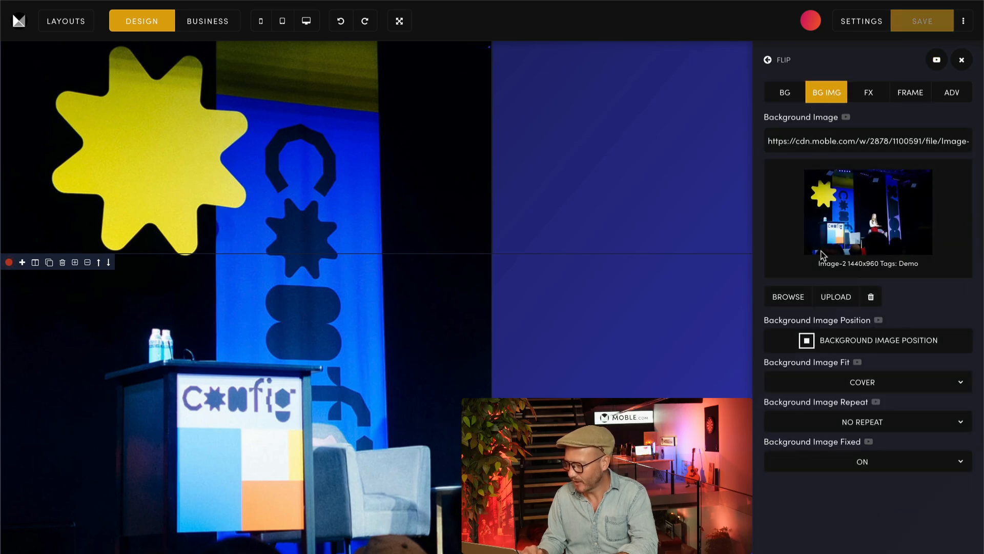
pyautogui.click(787, 295)
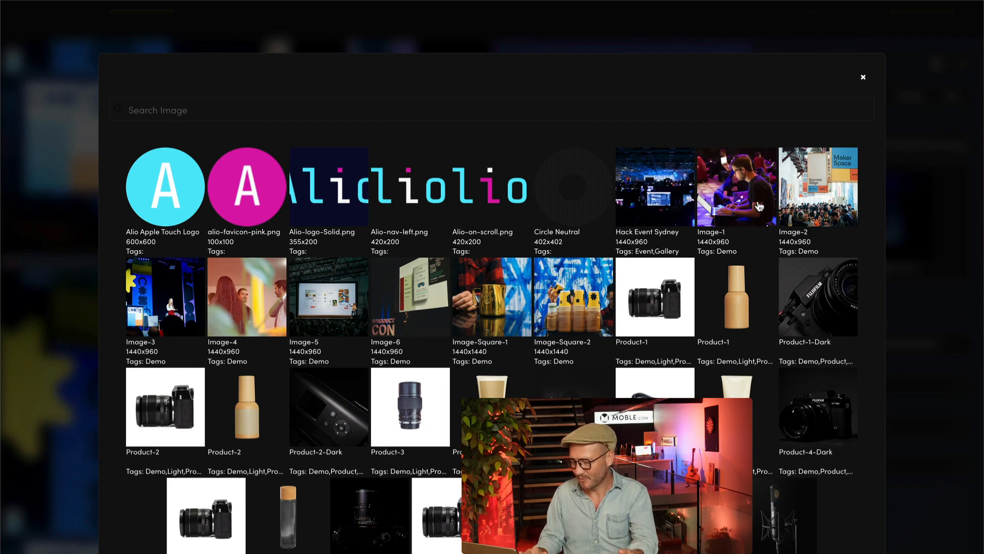
pyautogui.click(341, 325)
# Step: Replace the background image of the third image column in the banner with Image-4
pyautogui.scroll(-5, 342, 324)
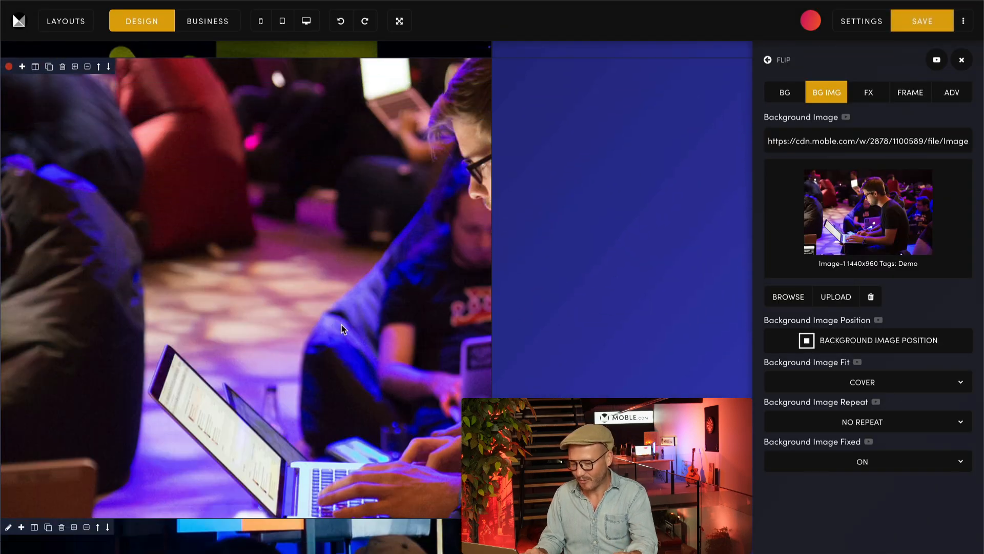
pyautogui.scroll(-1, 84, 430)
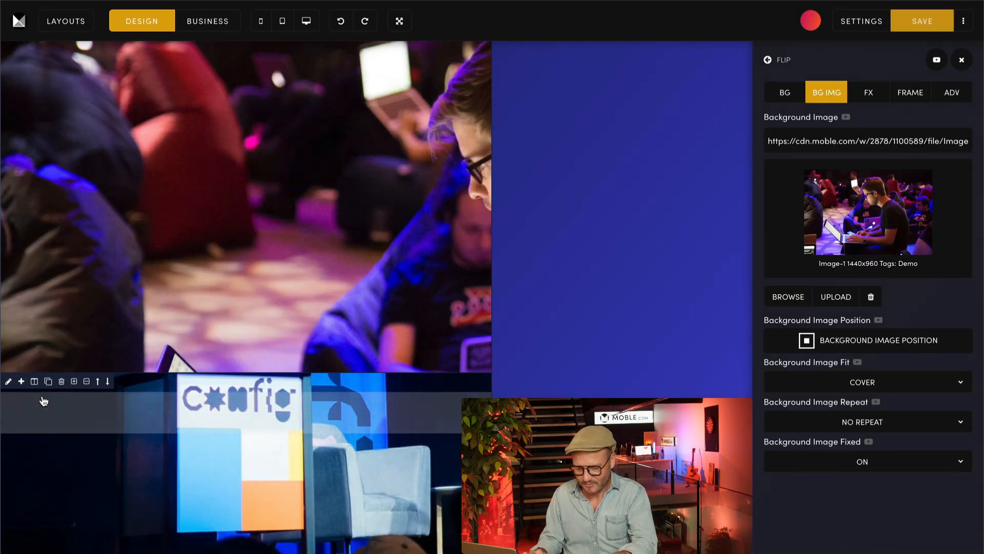
pyautogui.click(7, 381)
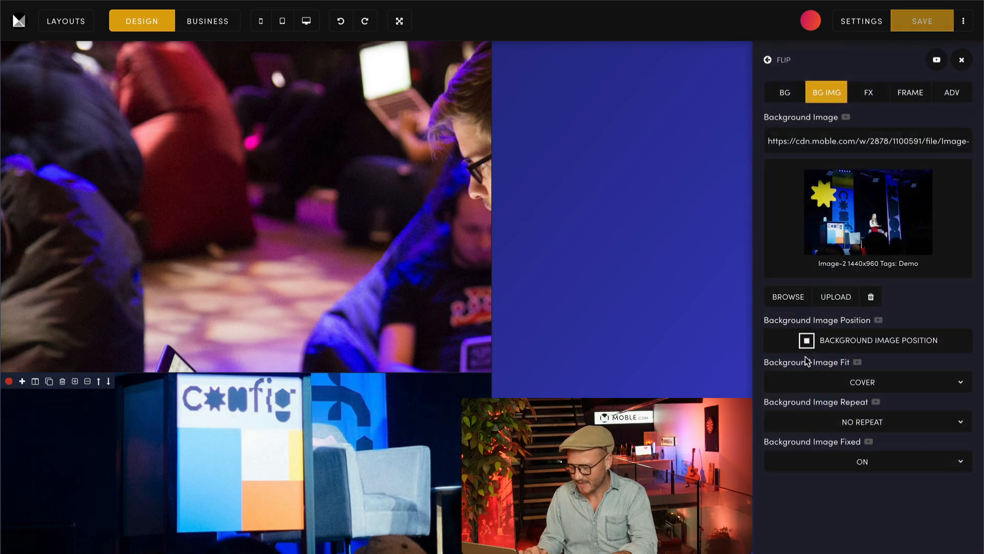
pyautogui.click(798, 295)
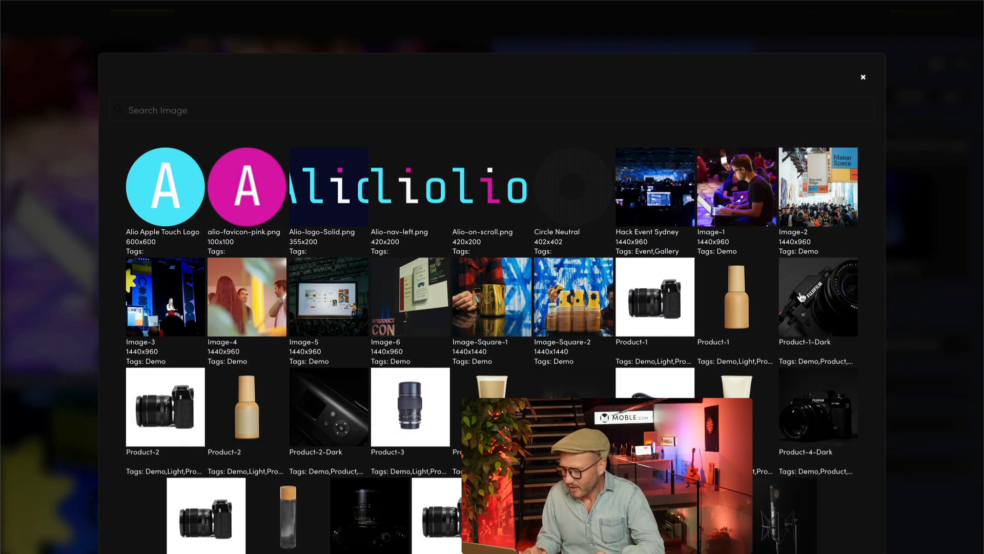
pyautogui.click(256, 296)
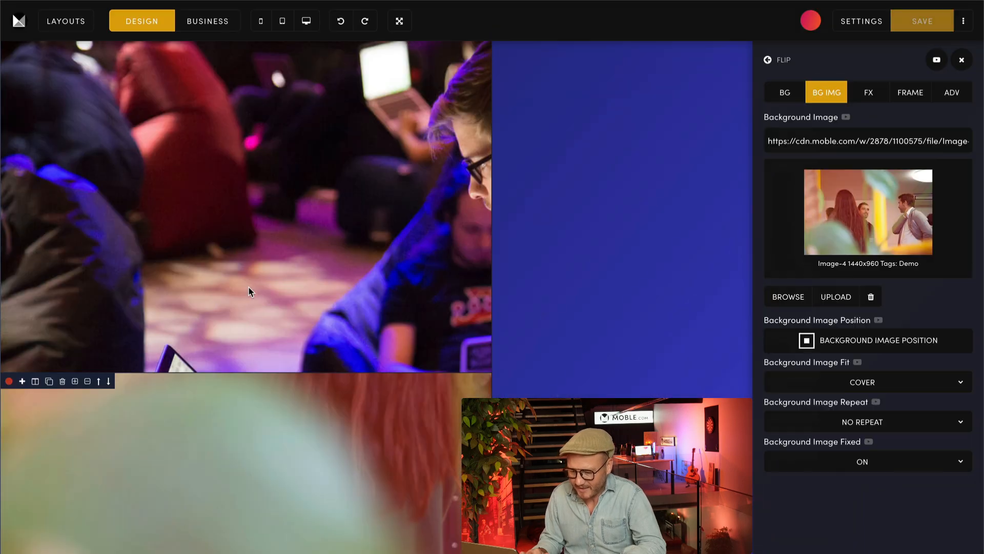
# Step: Switch to Business view, save the page and open the live page
pyautogui.scroll(10, 346, 334)
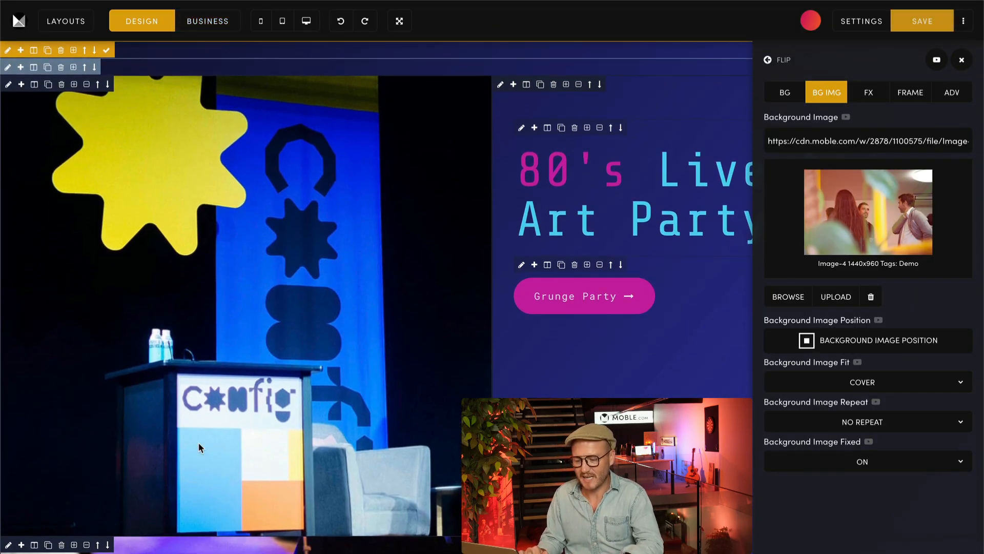
pyautogui.click(220, 14)
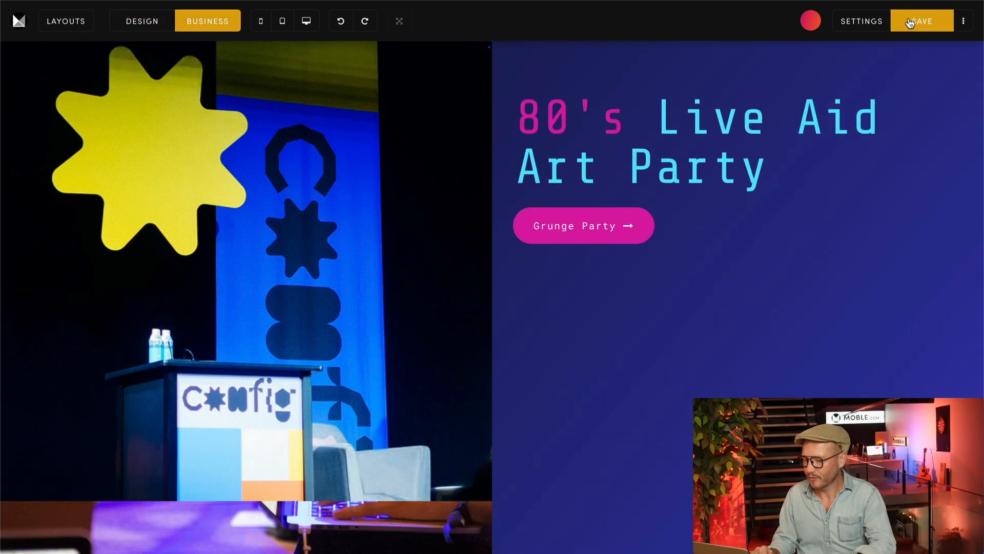
pyautogui.click(963, 21)
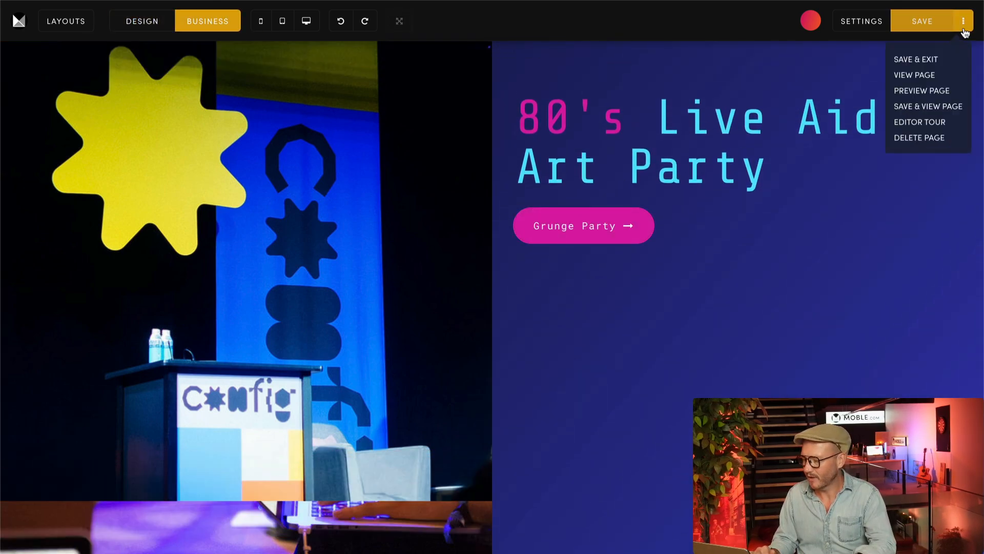
pyautogui.click(923, 73)
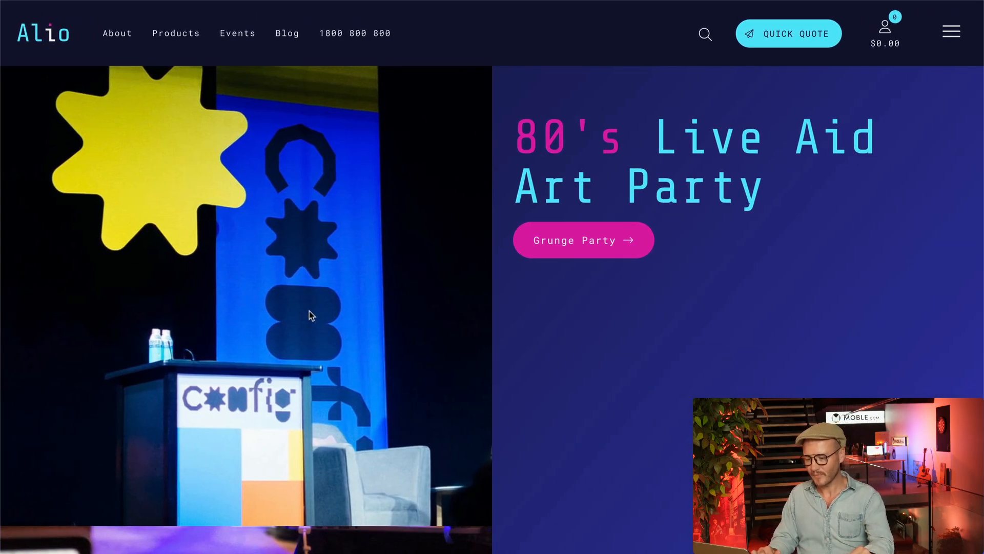
# Step: Examine how the three stacked images and the text column scroll on the live page, and return to the editor
pyautogui.scroll(-5, 309, 310)
pyautogui.scroll(3, 309, 311)
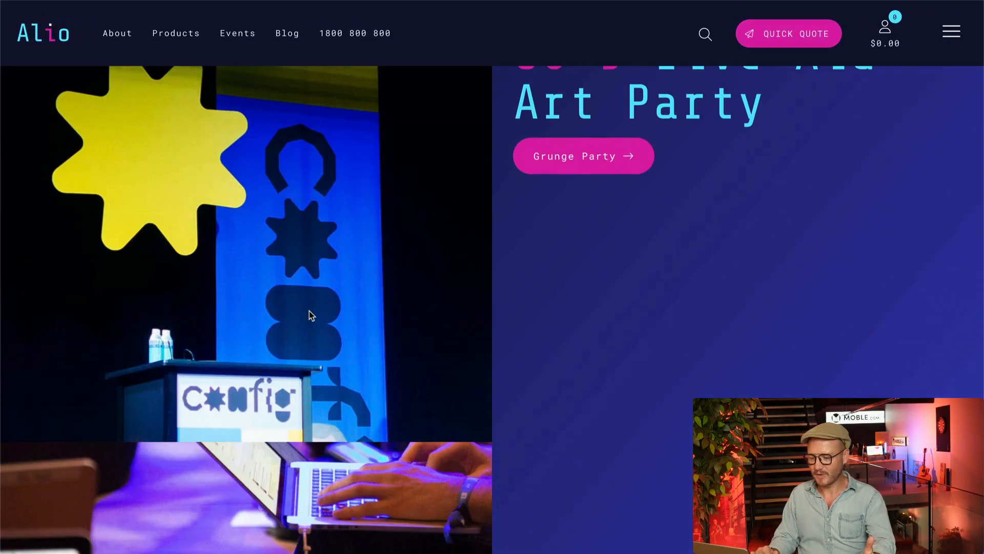
pyautogui.scroll(-5, 309, 311)
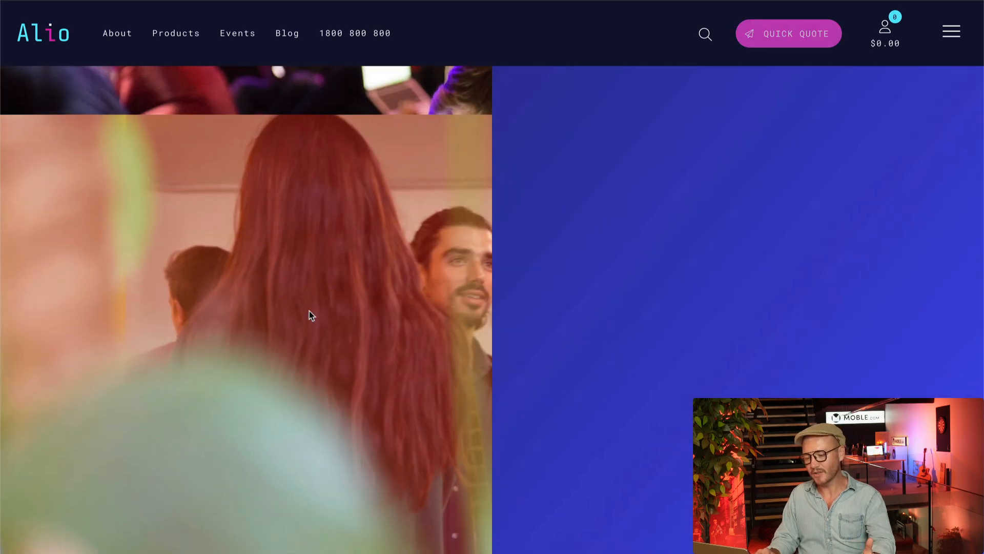
pyautogui.scroll(5, 309, 311)
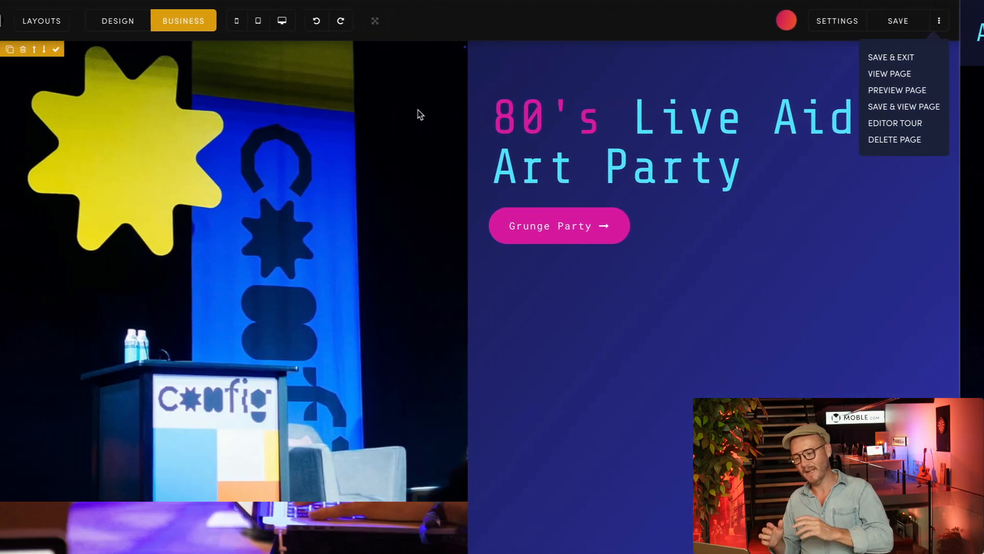
pyautogui.click(442, 110)
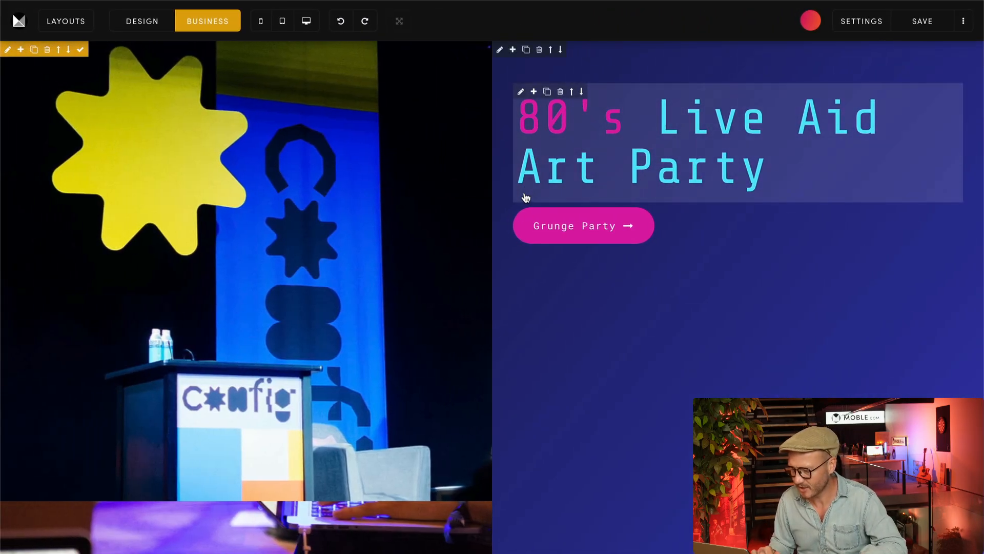
# Step: Set the top padding of the Grunge Party button's frame to 16px and check its spacing in Business view
pyautogui.click(168, 21)
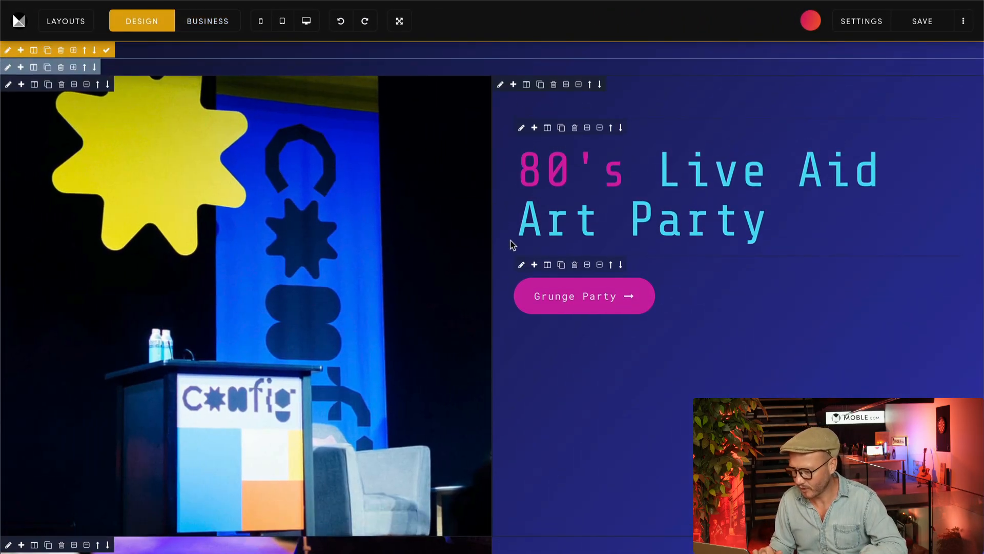
pyautogui.click(521, 264)
pyautogui.click(908, 94)
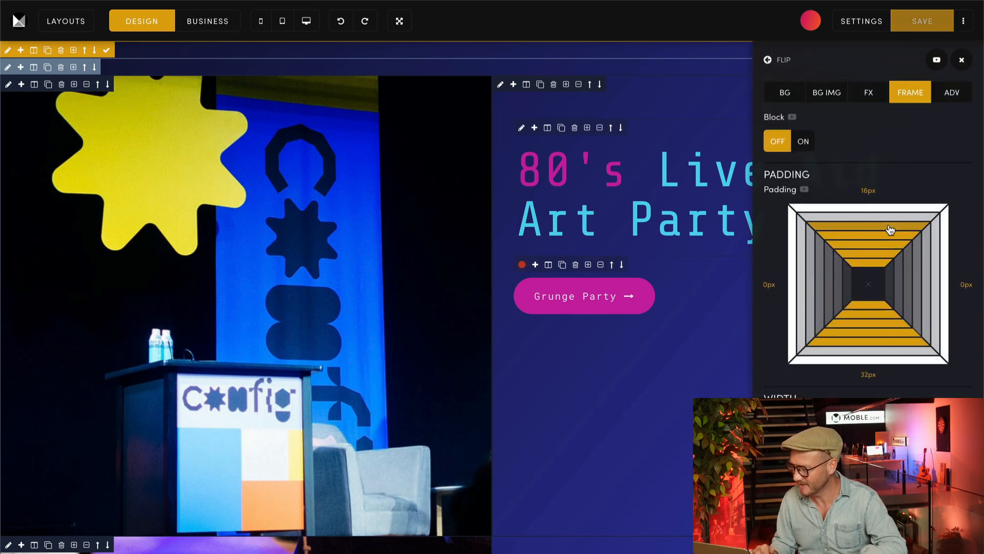
pyautogui.click(208, 21)
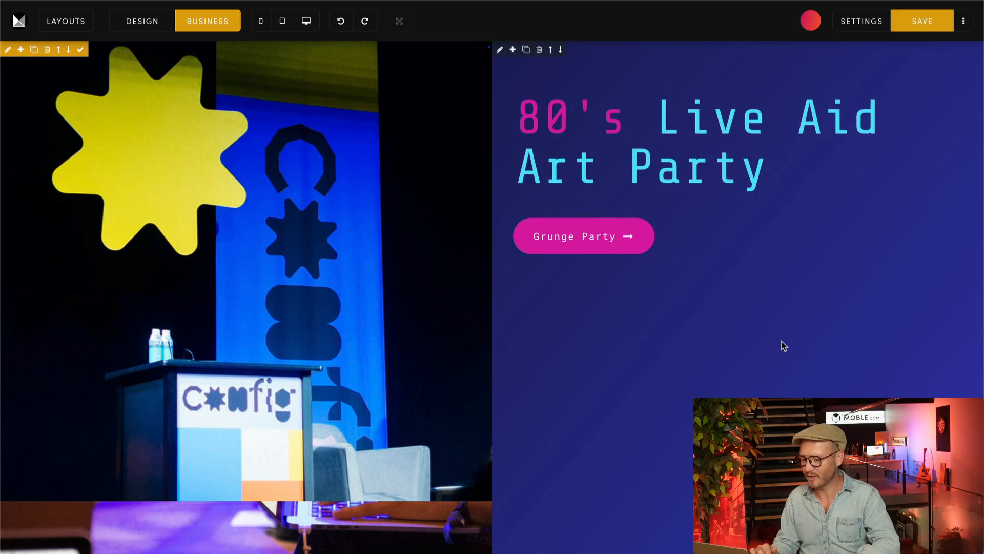
pyautogui.click(125, 21)
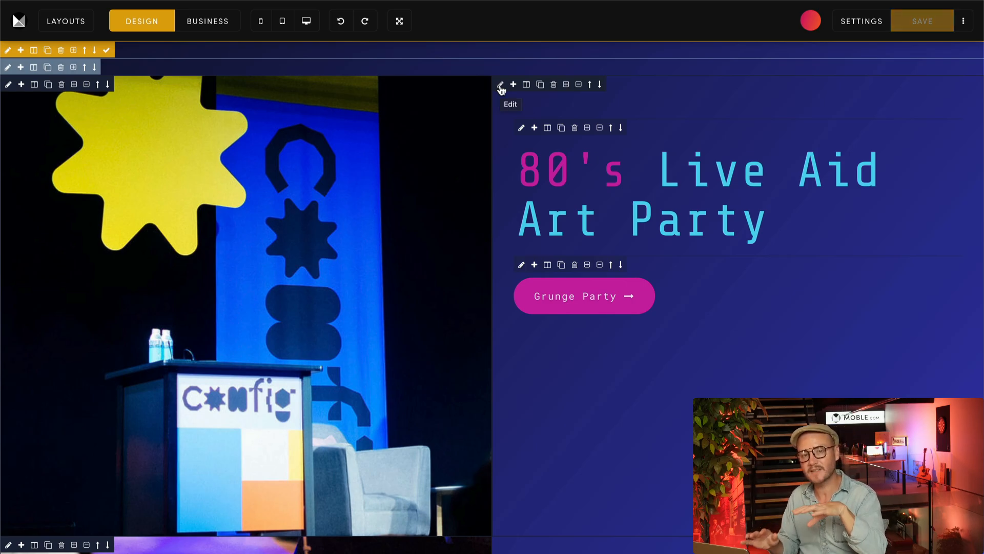
# Step: Set the position of the text column's frame, holding the heading and Grunge Party button, to Sticky
pyautogui.click(501, 87)
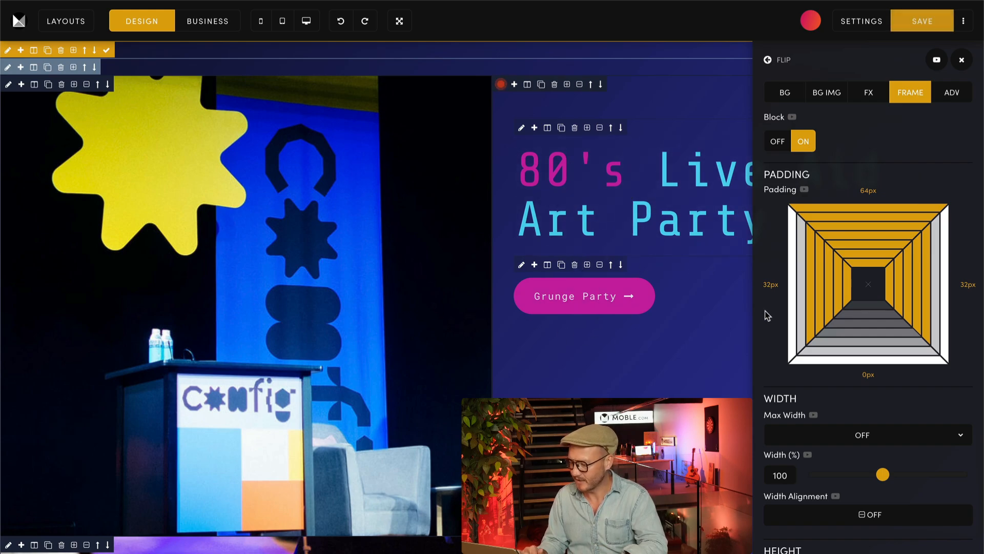
pyautogui.scroll(-10, 767, 315)
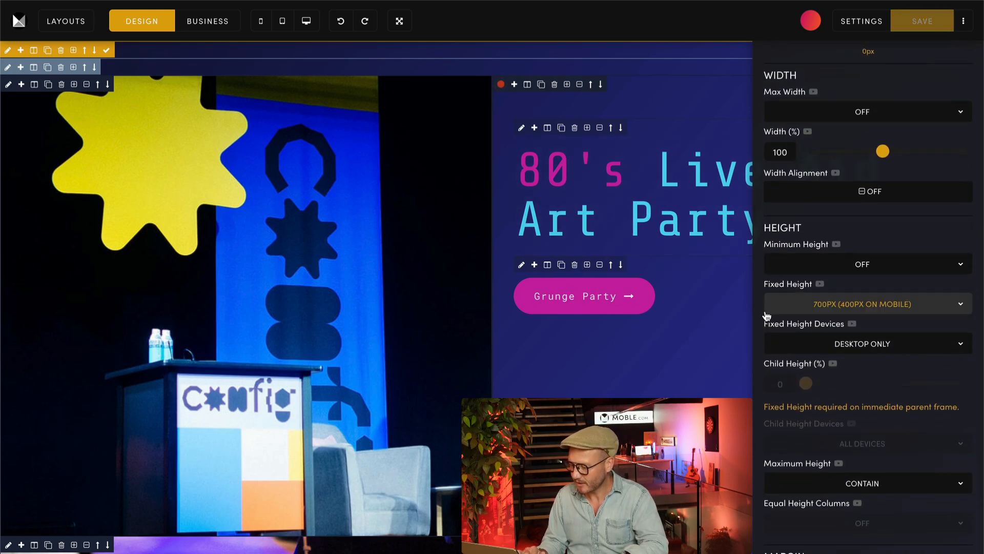
pyautogui.scroll(-2, 767, 315)
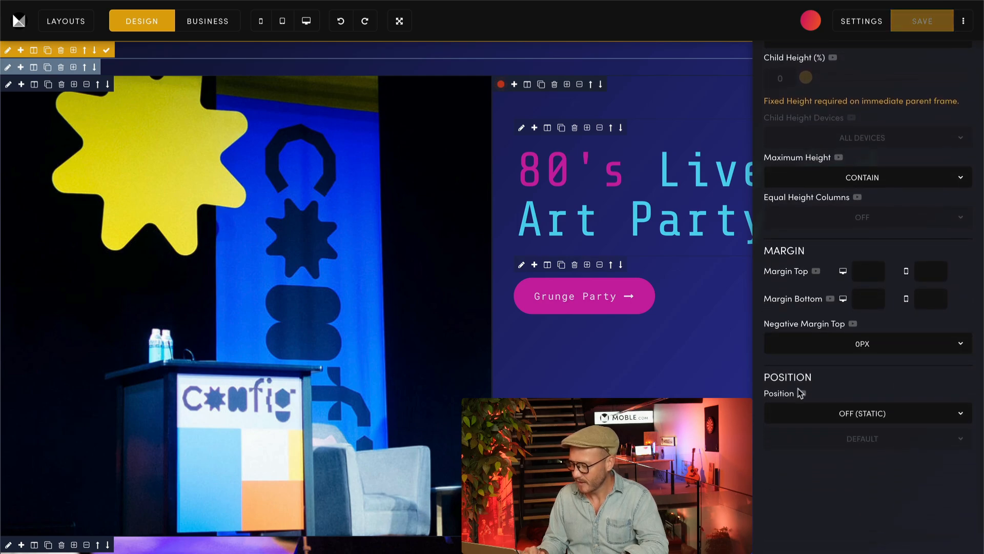
pyautogui.click(799, 412)
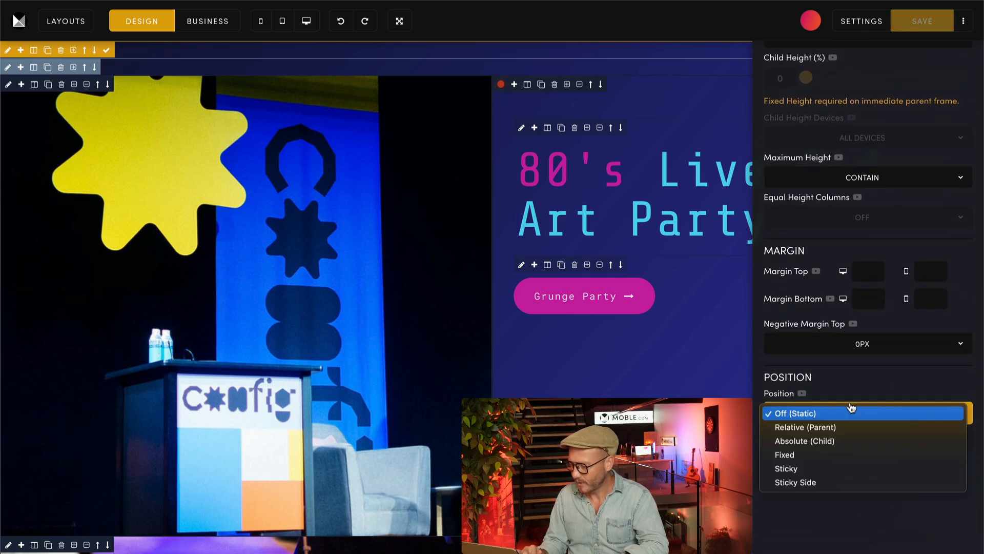
pyautogui.click(792, 469)
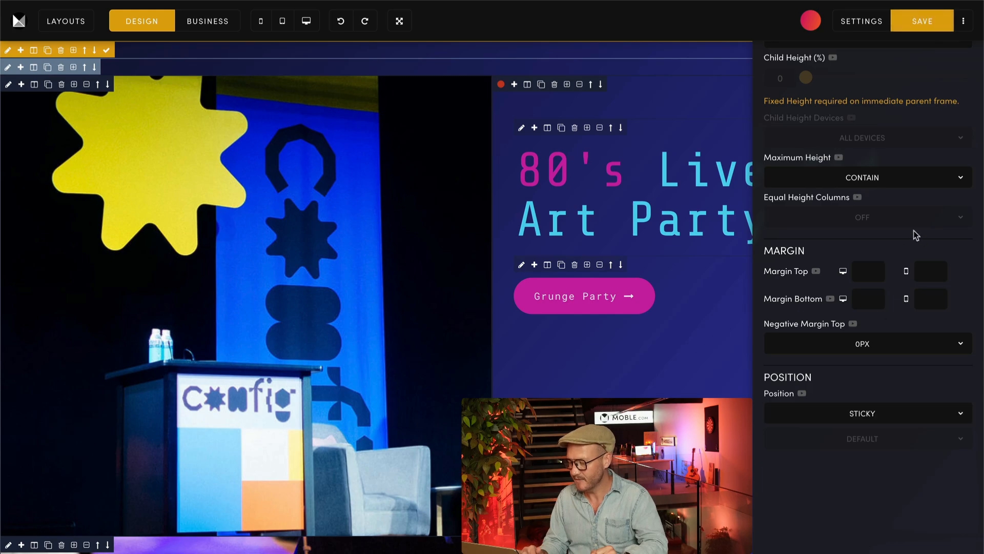
# Step: Examine the classes applied to the text column's frame in its advanced settings
pyautogui.scroll(10, 942, 152)
pyautogui.click(952, 92)
pyautogui.scroll(-5, 951, 287)
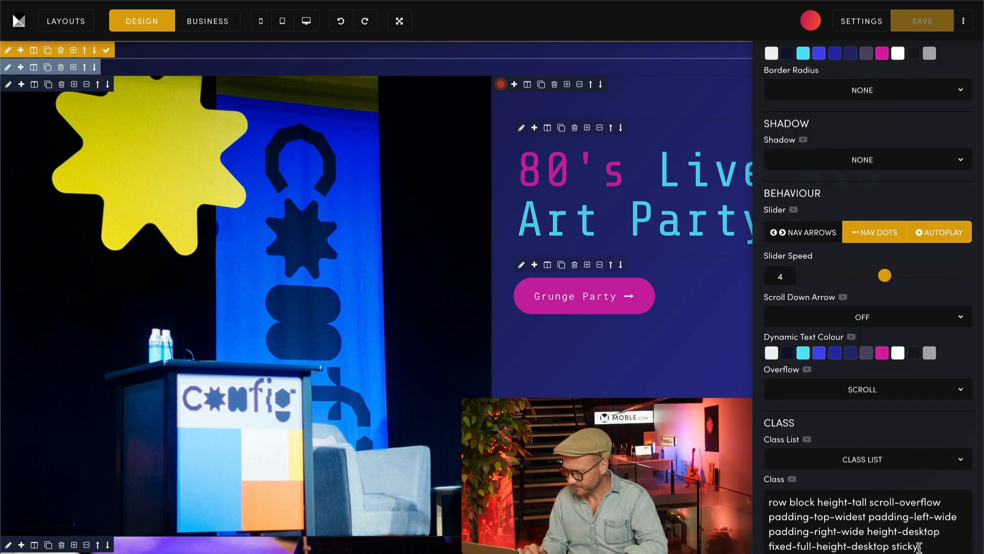
pyautogui.scroll(5, 934, 241)
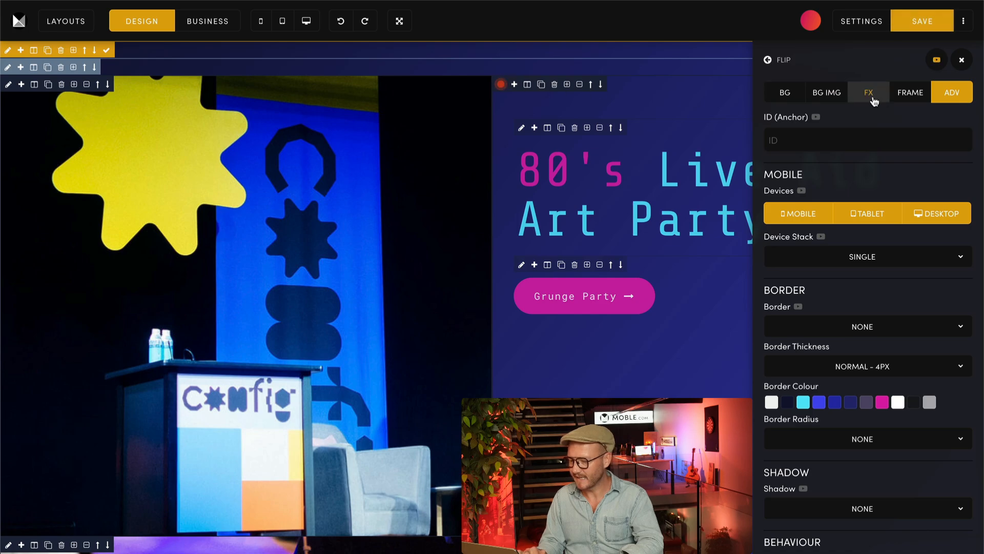
# Step: Set the text column frame's position to Sticky Side, and save and view the live page
pyautogui.click(910, 94)
pyautogui.scroll(-10, 765, 274)
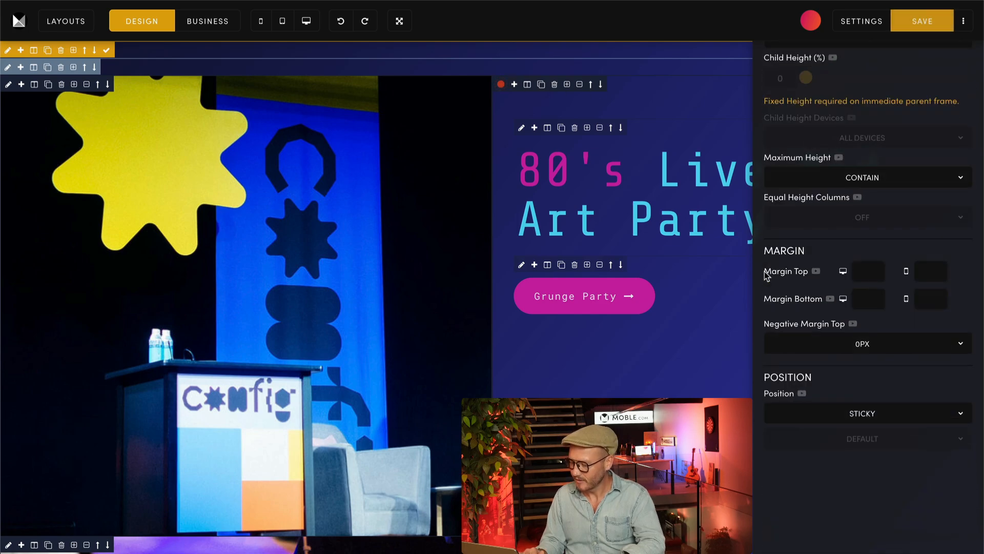
pyautogui.click(819, 423)
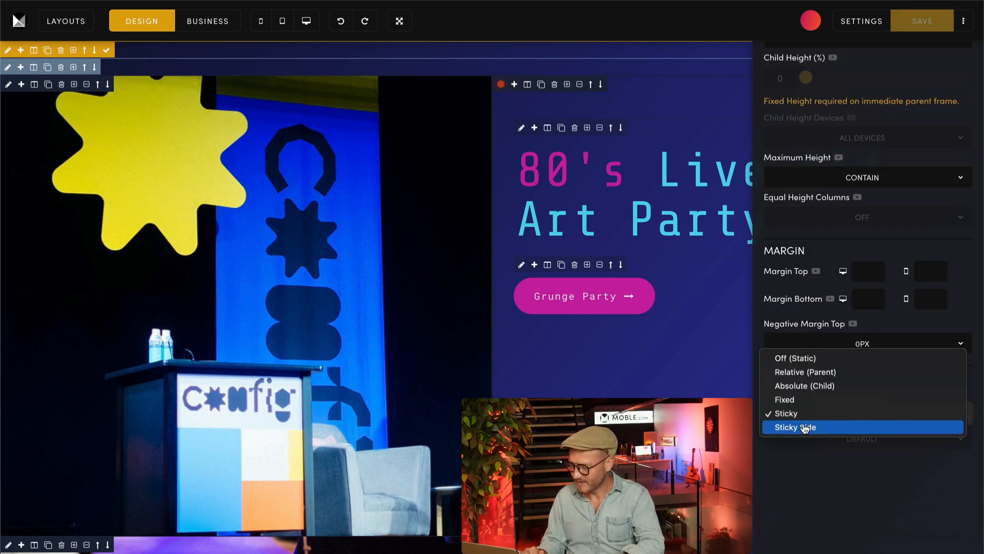
pyautogui.click(818, 427)
pyautogui.scroll(10, 968, 111)
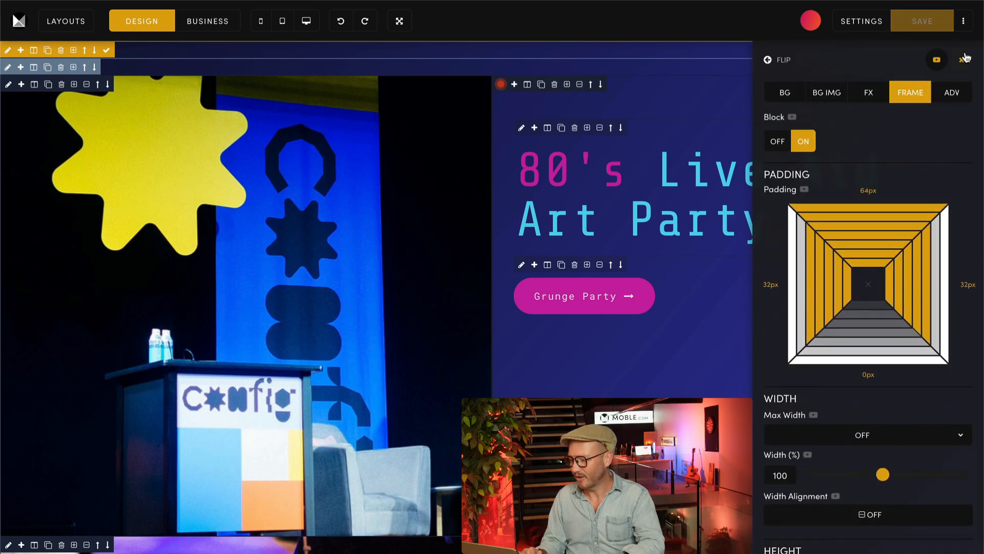
pyautogui.click(964, 22)
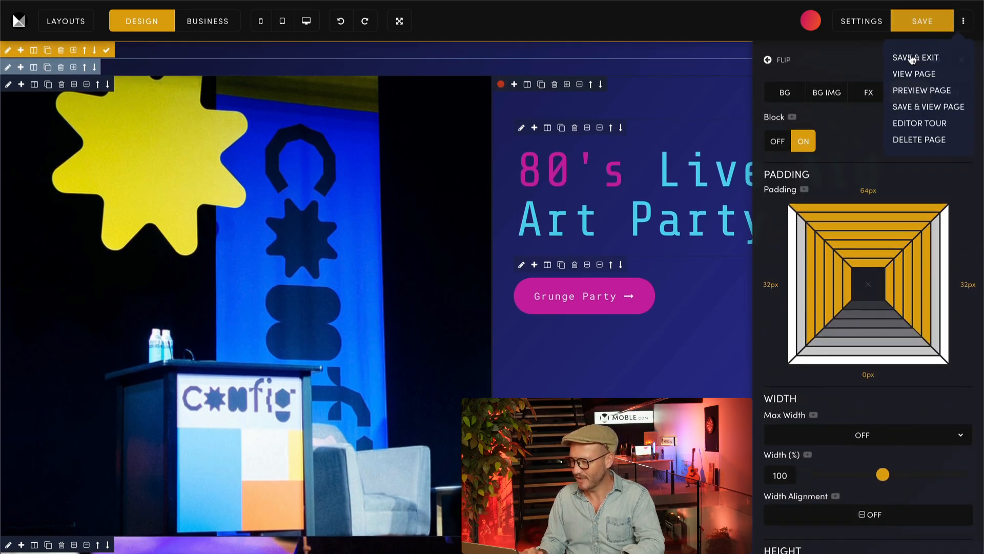
pyautogui.click(932, 108)
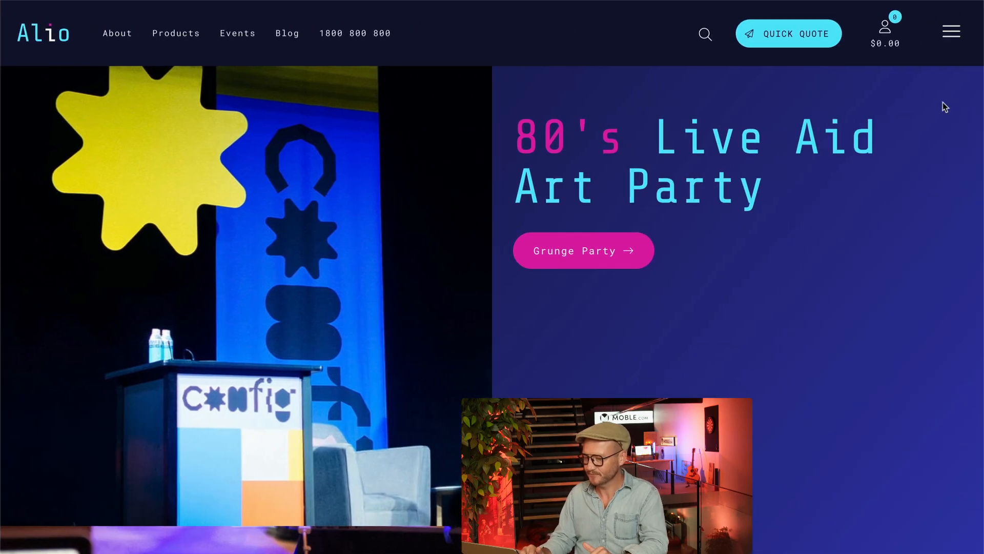